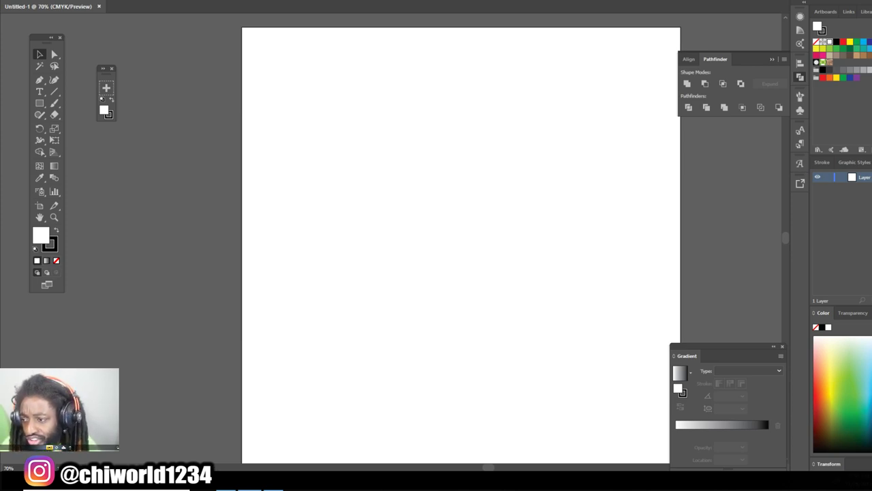
# Place the reference portrait photo onto the artboard and zoom out to see it whole
pyautogui.moveTo(352, 14); pyautogui.dragTo(430, 196)
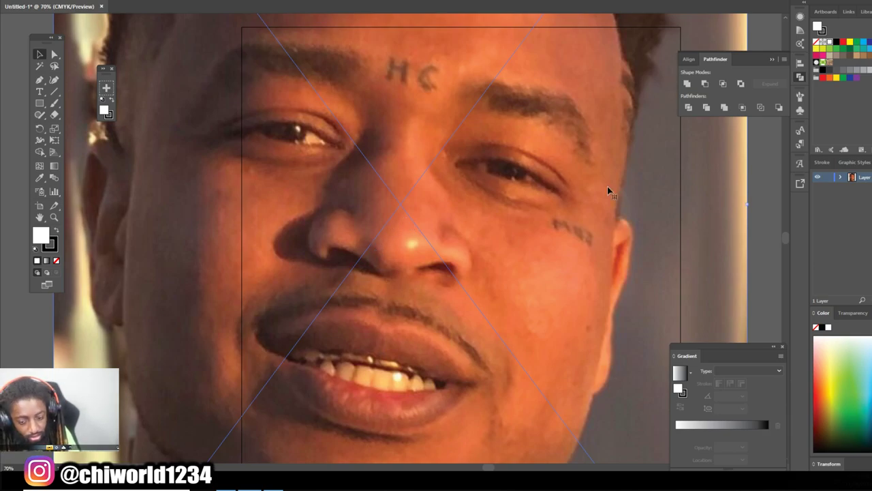
pyautogui.hotkey('ctrl', '-')
pyautogui.hotkey('ctrl', '-')
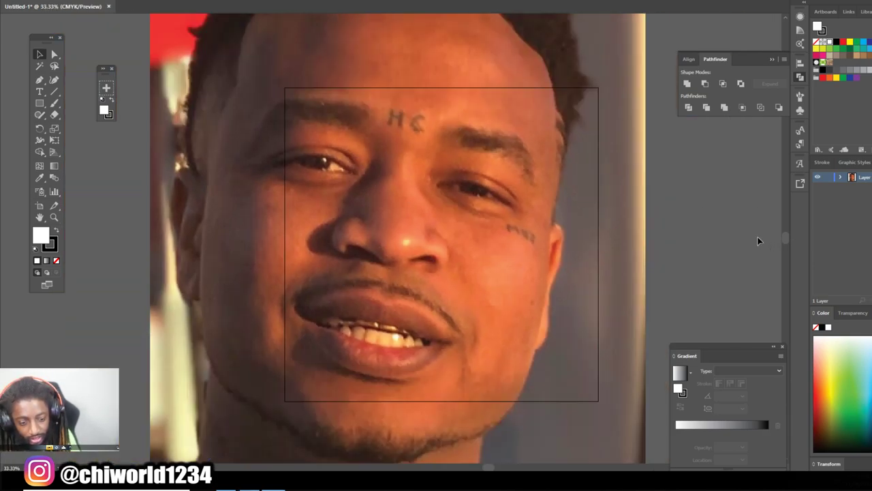
pyautogui.hotkey('ctrl', '-')
# Scale the photo down from its corner and position it inside the artboard
pyautogui.click(453, 128)
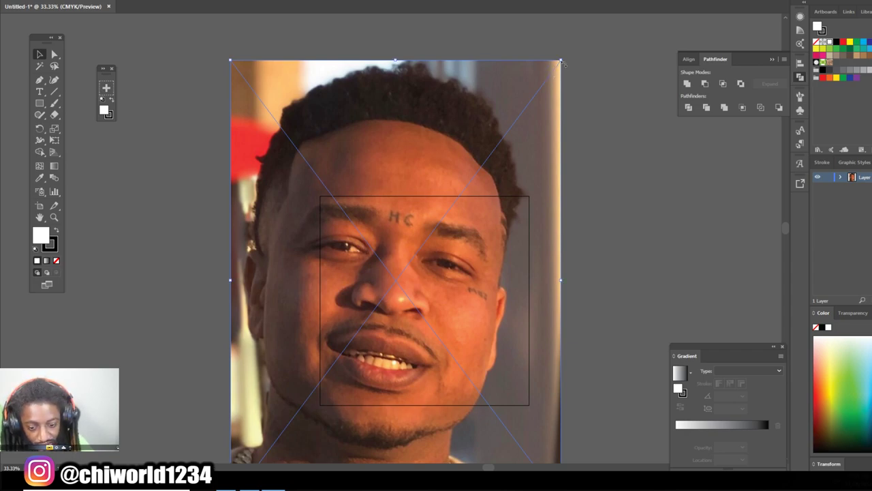
pyautogui.moveTo(560, 61); pyautogui.dragTo(450, 189)
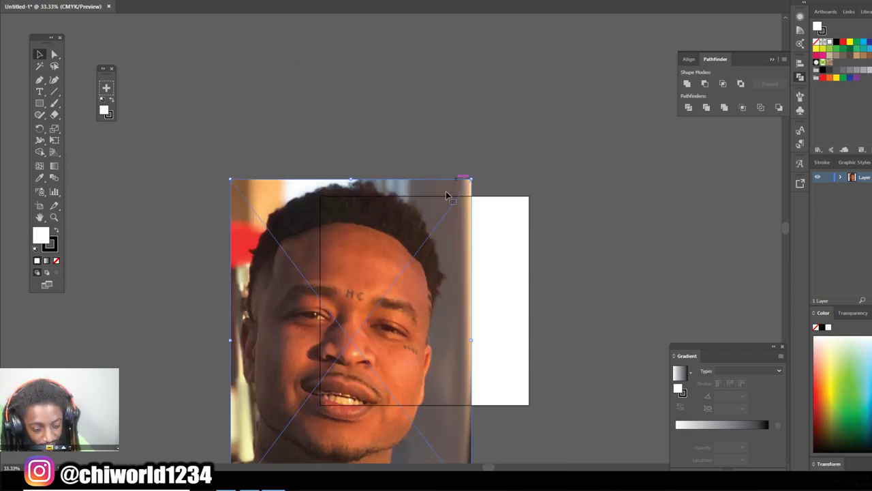
pyautogui.moveTo(392, 307); pyautogui.dragTo(481, 262)
pyautogui.moveTo(562, 135); pyautogui.dragTo(506, 207)
pyautogui.moveTo(454, 287); pyautogui.dragTo(483, 254)
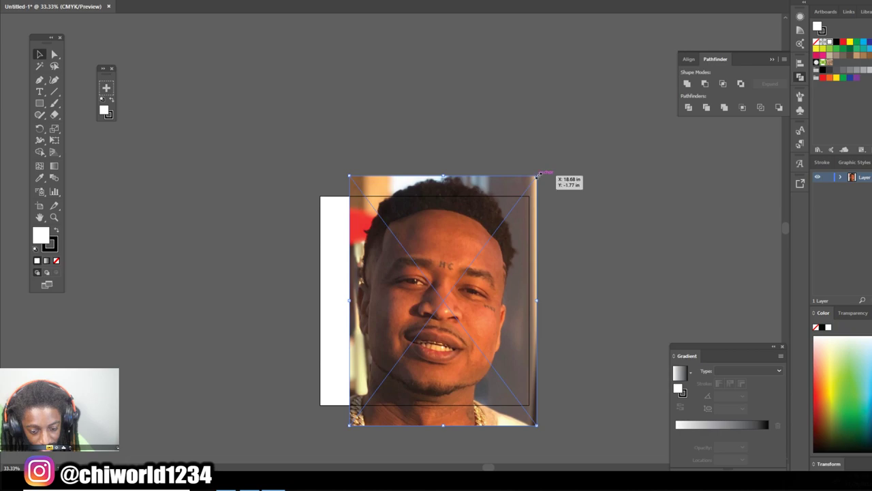
pyautogui.moveTo(536, 175); pyautogui.dragTo(495, 229)
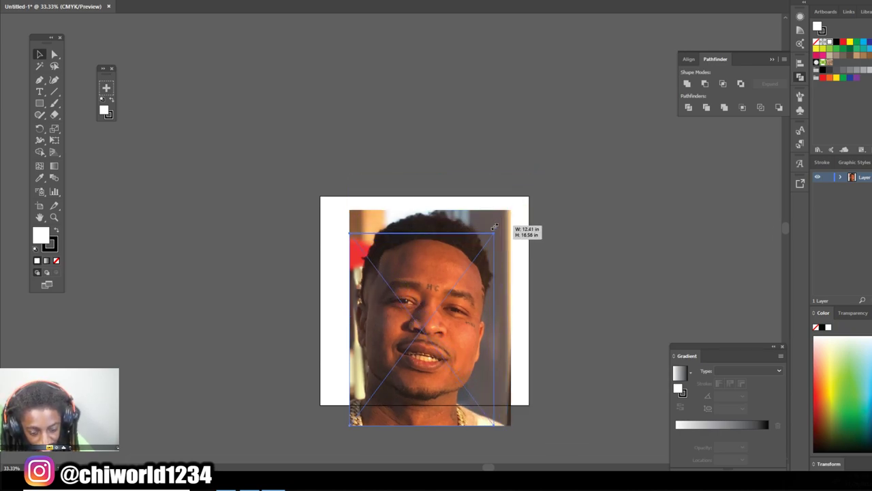
pyautogui.moveTo(460, 285)
pyautogui.mouseDown()
pyautogui.moveTo(471, 254)
pyautogui.moveTo(463, 260)
pyautogui.mouseUp()
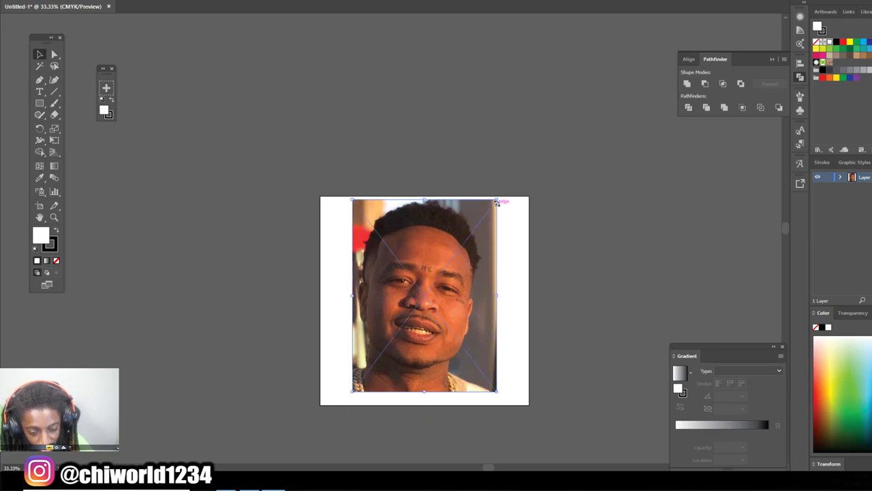
pyautogui.moveTo(497, 198); pyautogui.dragTo(495, 206)
# Lower the reference photo's opacity to fade it further
pyautogui.press('6')
pyautogui.press('6')
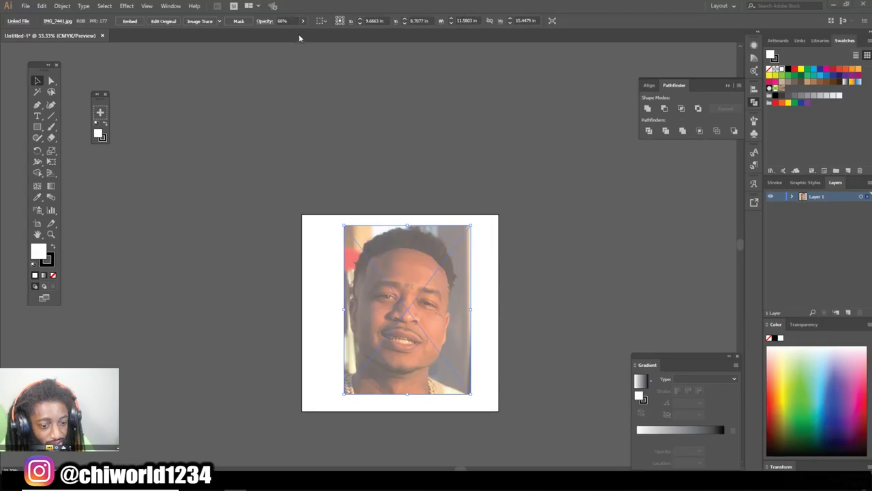
pyautogui.click(303, 21)
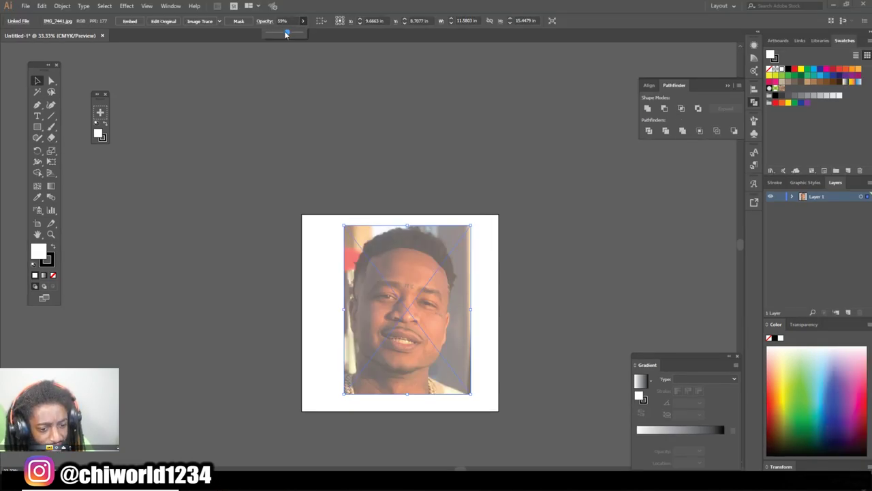
pyautogui.moveTo(287, 34); pyautogui.dragTo(287, 34)
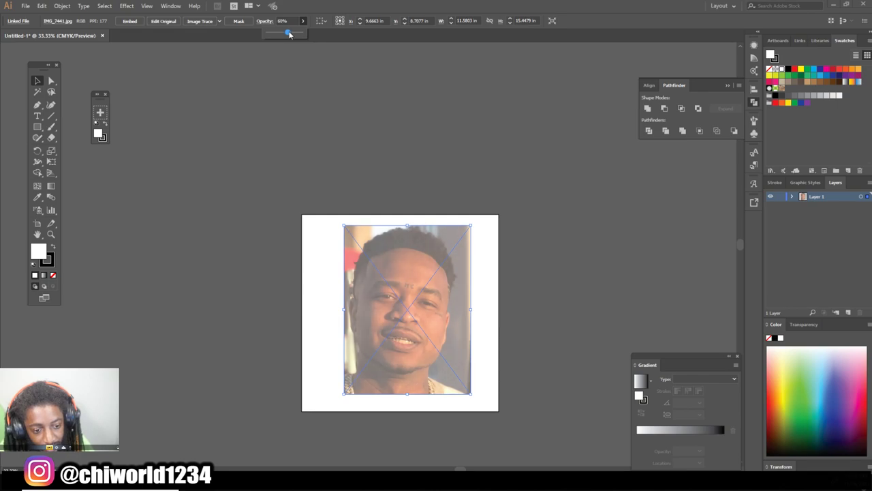
# Lock Layer 1 and add a new Layer 2 above it
pyautogui.click(780, 196)
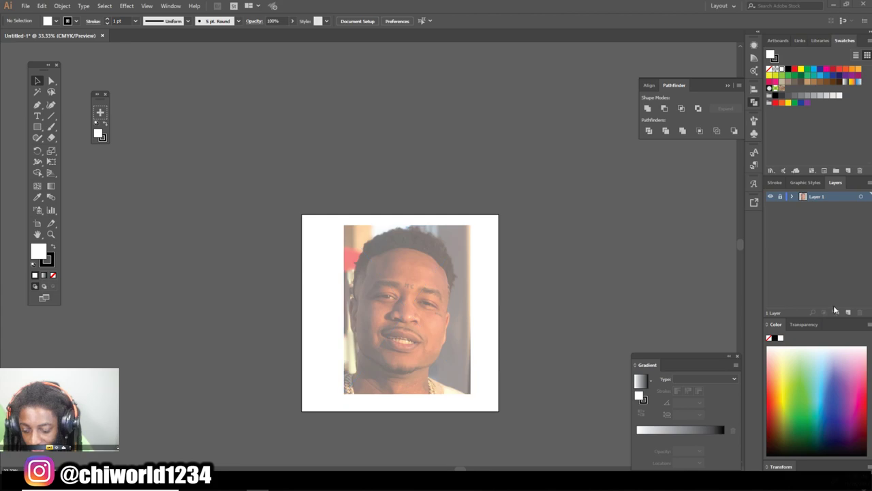
pyautogui.click(850, 313)
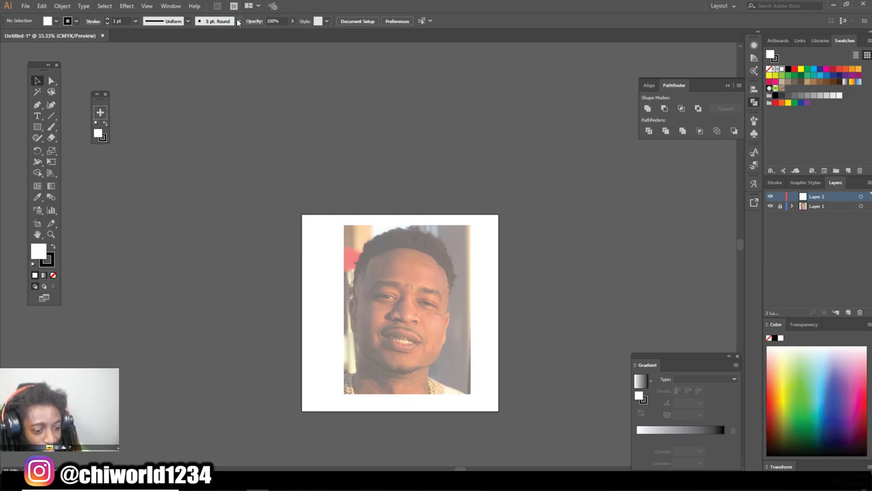
pyautogui.click(238, 22)
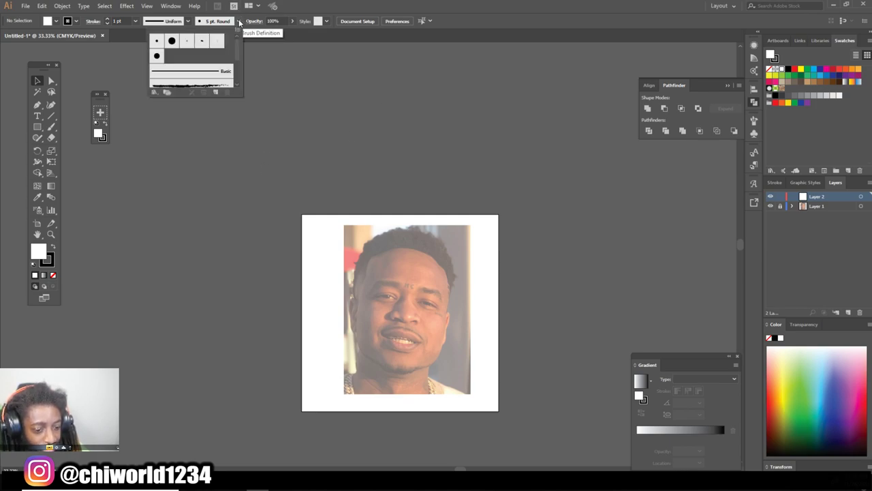
# Define a new 3 pt calligraphic brush whose size varies with pen pressure, then select the Paintbrush
pyautogui.click(214, 93)
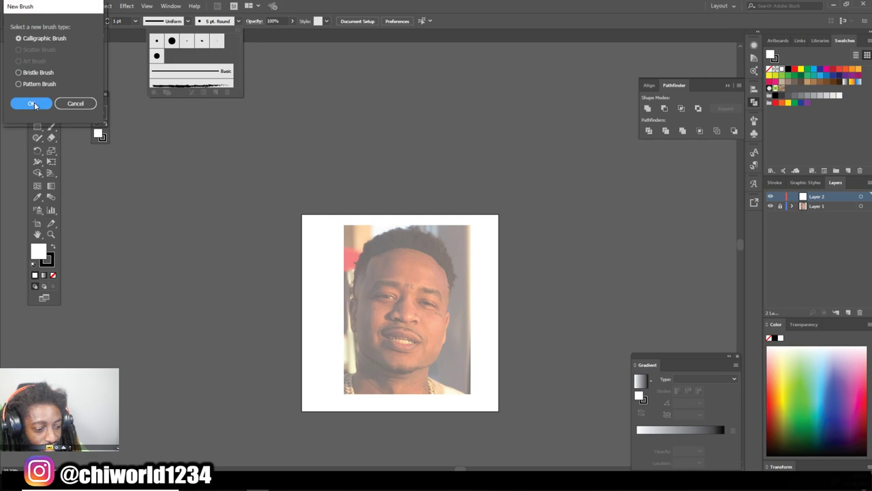
pyautogui.click(33, 104)
pyautogui.click(137, 142)
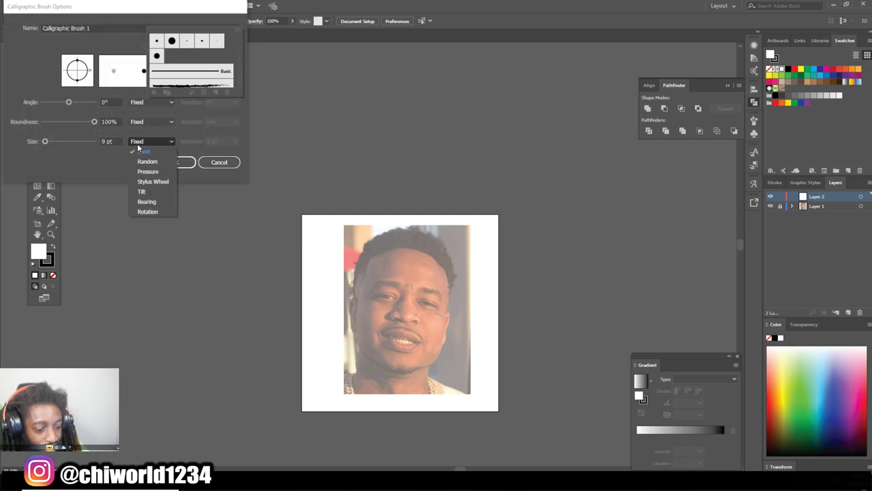
pyautogui.click(144, 171)
pyautogui.click(101, 141)
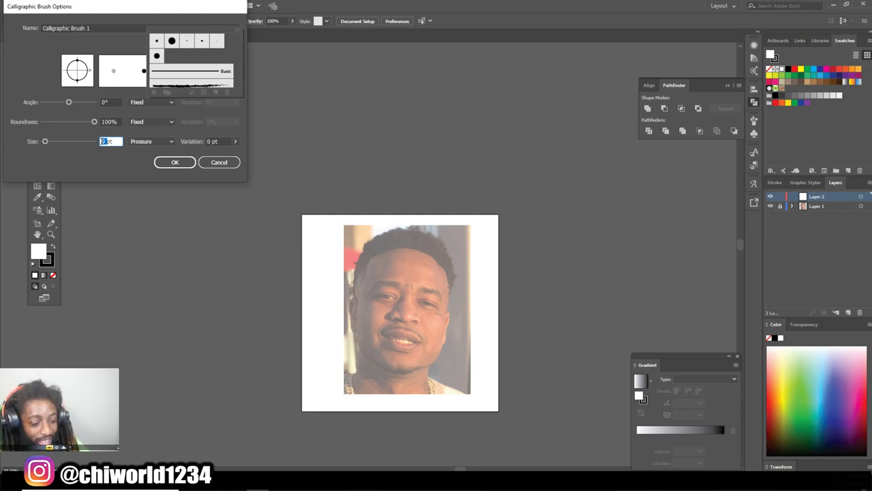
pyautogui.write('3')
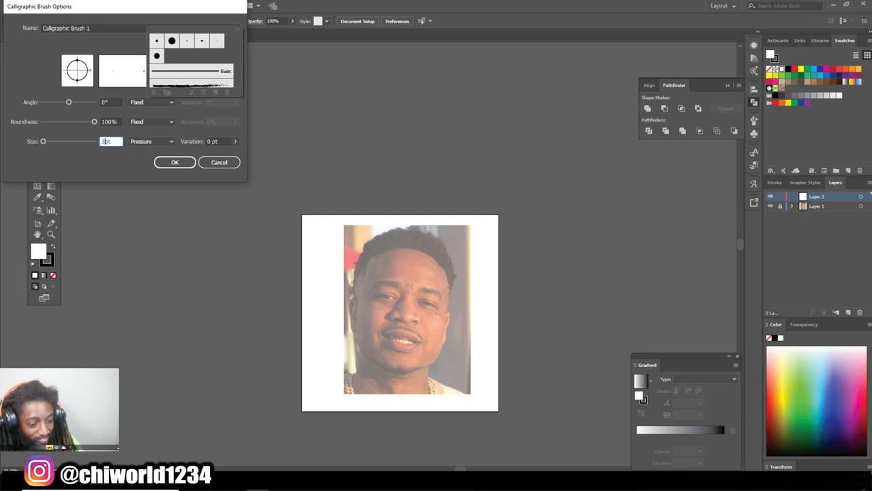
pyautogui.click(209, 141)
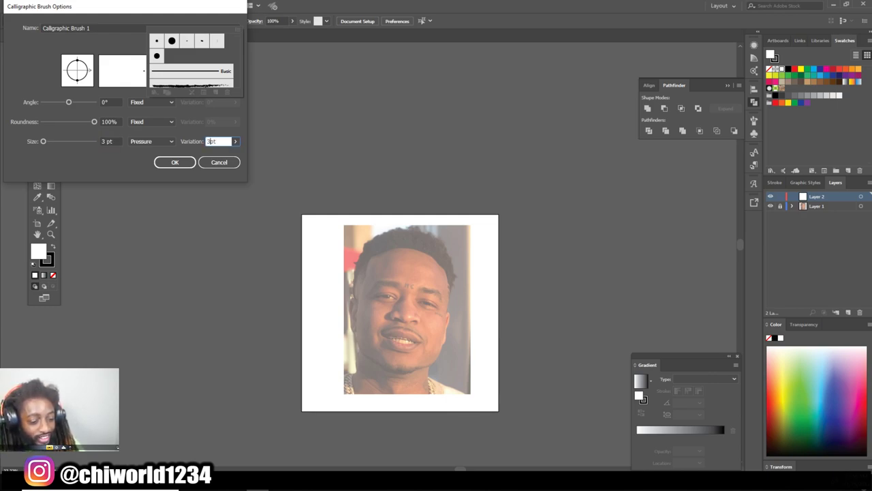
pyautogui.click(181, 162)
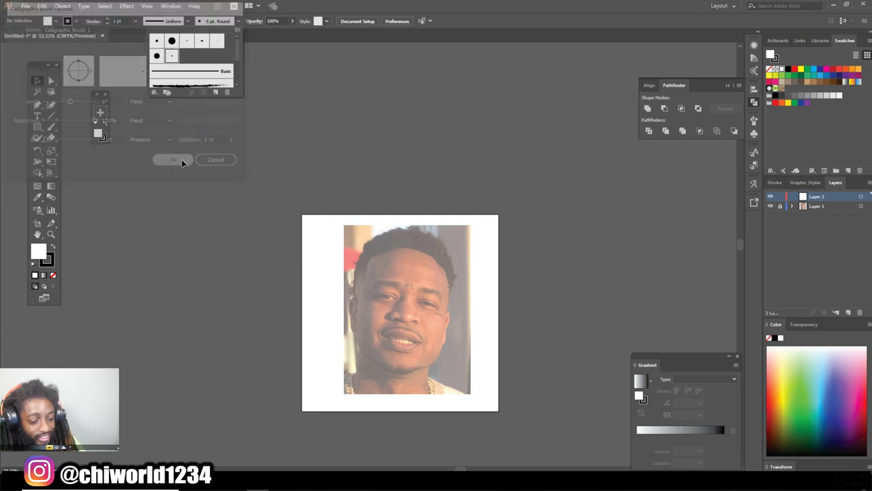
pyautogui.click(51, 127)
pyautogui.click(52, 126)
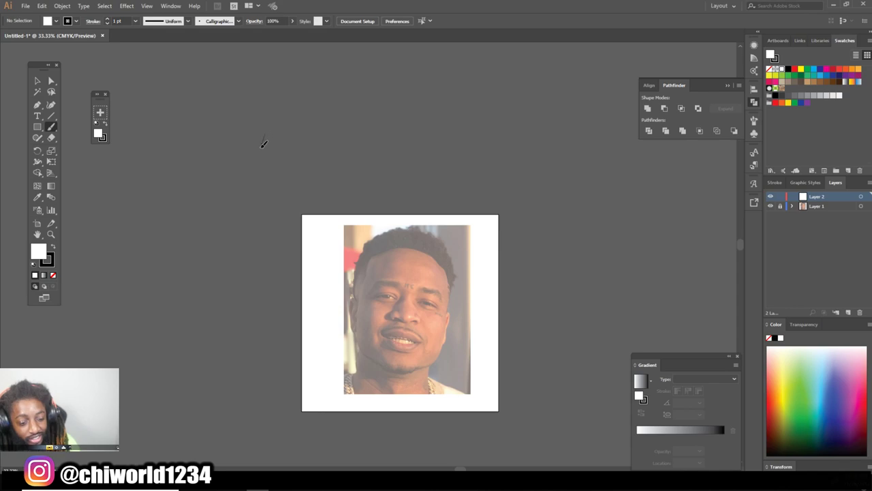
pyautogui.moveTo(259, 152); pyautogui.dragTo(252, 210)
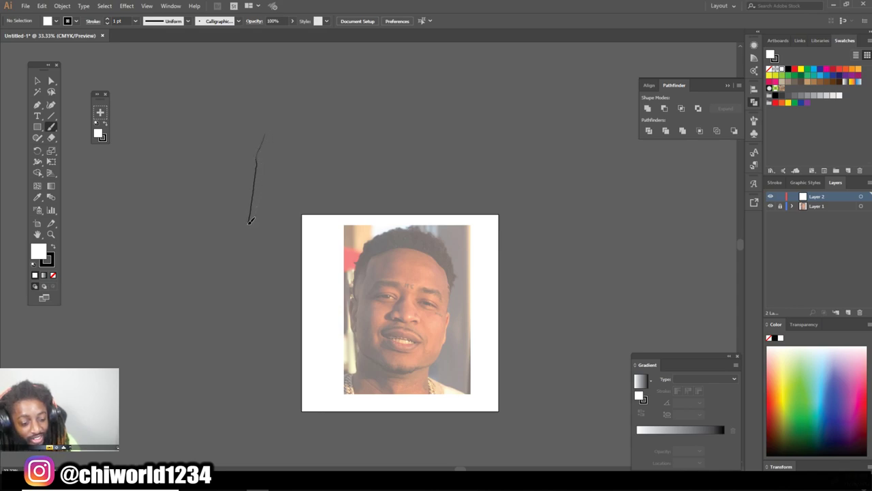
pyautogui.moveTo(244, 243)
pyautogui.mouseDown()
pyautogui.moveTo(240, 250)
pyautogui.moveTo(279, 228)
pyautogui.moveTo(298, 182)
pyautogui.moveTo(293, 149)
pyautogui.mouseUp()
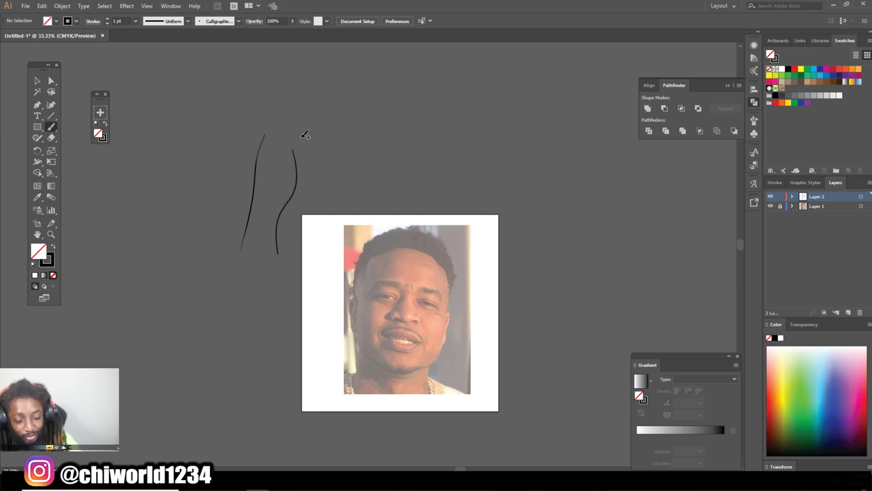
pyautogui.click(38, 80)
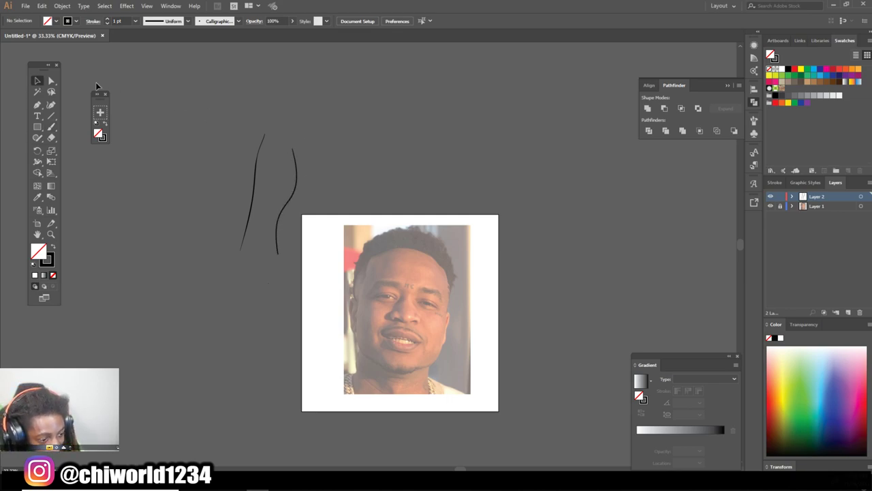
pyautogui.moveTo(227, 133); pyautogui.dragTo(353, 242)
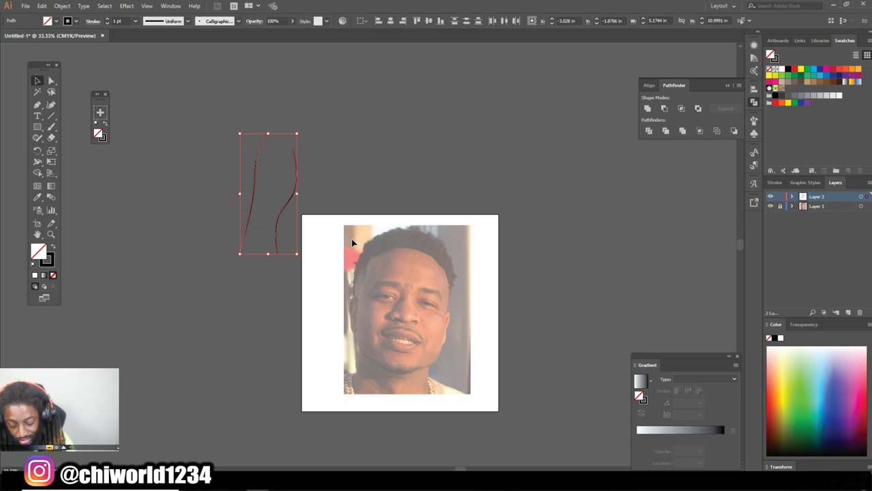
pyautogui.press('Delete')
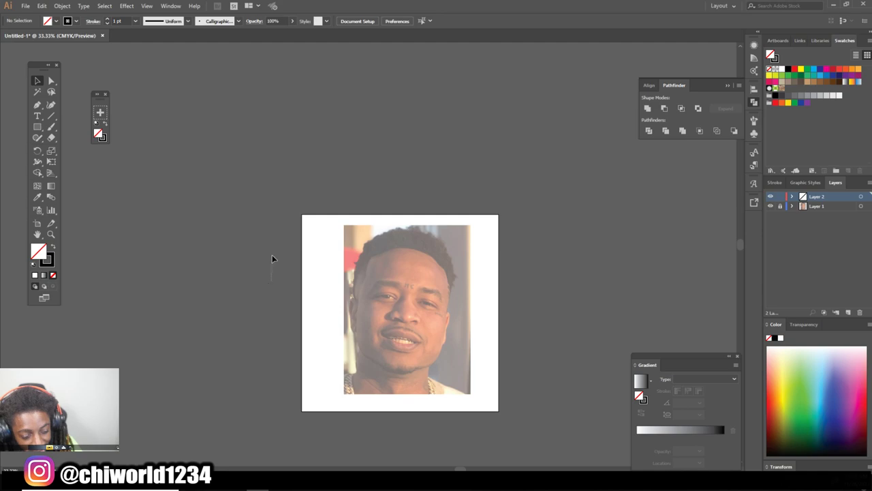
# Zoom in on the face and trace both nostrils with the calligraphic brush
pyautogui.click(51, 127)
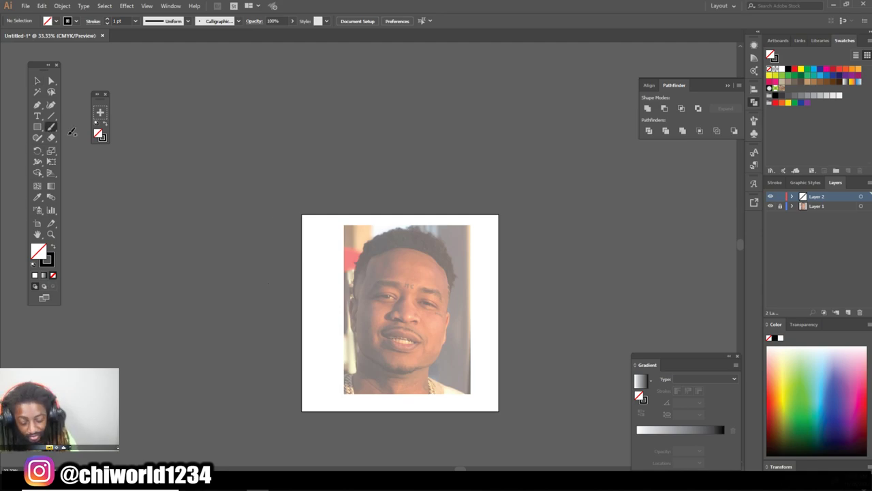
pyautogui.hotkey('ctrl', '+')
pyautogui.hotkey('ctrl', '+')
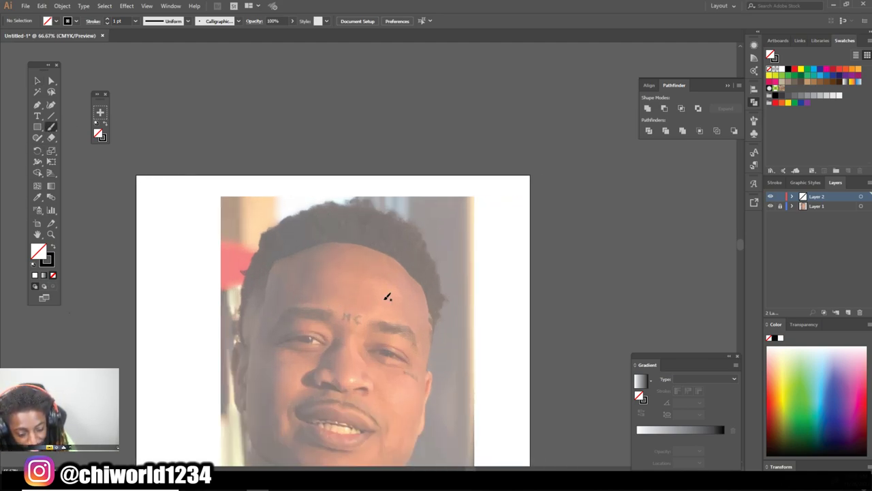
pyautogui.hotkey('ctrl', '+')
pyautogui.hotkey('ctrl', '+')
pyautogui.hotkey('ctrl', '+')
pyautogui.hotkey('ctrl', '+')
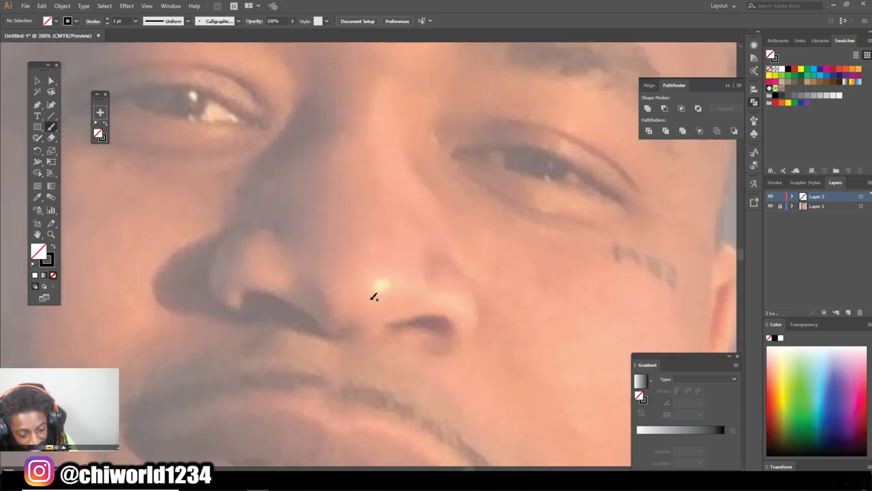
pyautogui.hotkey('ctrl', '+')
pyautogui.hotkey('ctrl', '+')
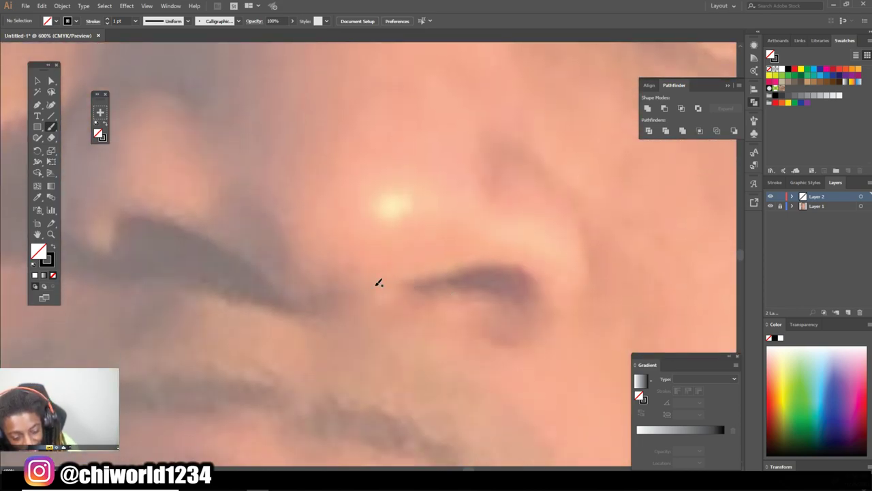
pyautogui.moveTo(334, 303)
pyautogui.mouseDown()
pyautogui.moveTo(470, 262)
pyautogui.moveTo(518, 268)
pyautogui.moveTo(525, 303)
pyautogui.mouseUp()
pyautogui.moveTo(413, 281); pyautogui.dragTo(523, 298)
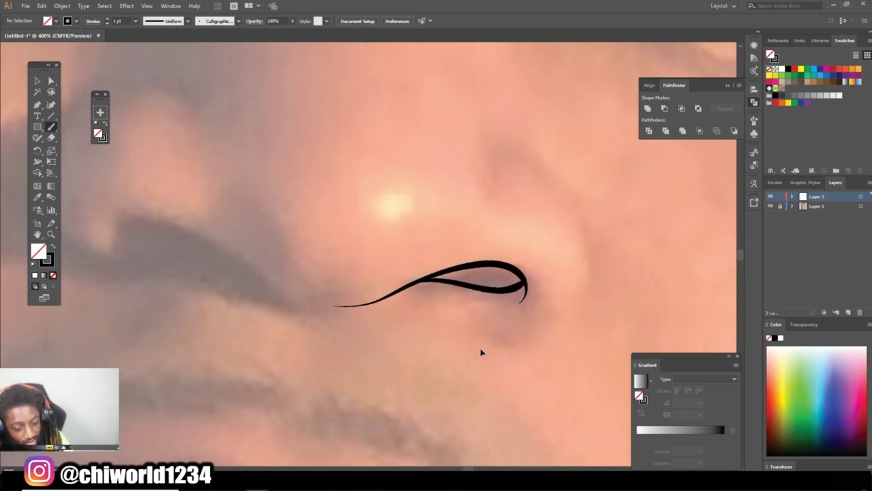
pyautogui.hscroll(-5, 434, 298)
pyautogui.scroll(1, 434, 298)
pyautogui.moveTo(498, 326)
pyautogui.mouseDown()
pyautogui.moveTo(429, 275)
pyautogui.moveTo(320, 243)
pyautogui.moveTo(360, 253)
pyautogui.mouseUp()
pyautogui.scroll(1, 360, 253)
pyautogui.moveTo(356, 318)
pyautogui.mouseDown()
pyautogui.moveTo(259, 259)
pyautogui.moveTo(382, 153)
pyautogui.mouseUp()
pyautogui.scroll(-5, 525, 355)
pyautogui.scroll(1, 526, 355)
pyautogui.moveTo(381, 337)
pyautogui.mouseDown()
pyautogui.moveTo(432, 335)
pyautogui.moveTo(409, 232)
pyautogui.mouseUp()
pyautogui.scroll(-3, 493, 368)
pyautogui.scroll(2, 227, 214)
# Trace both upper eyelids and their creases
pyautogui.moveTo(225, 215)
pyautogui.mouseDown()
pyautogui.moveTo(311, 194)
pyautogui.moveTo(420, 237)
pyautogui.mouseUp()
pyautogui.moveTo(227, 201)
pyautogui.mouseDown()
pyautogui.moveTo(341, 171)
pyautogui.moveTo(418, 220)
pyautogui.mouseUp()
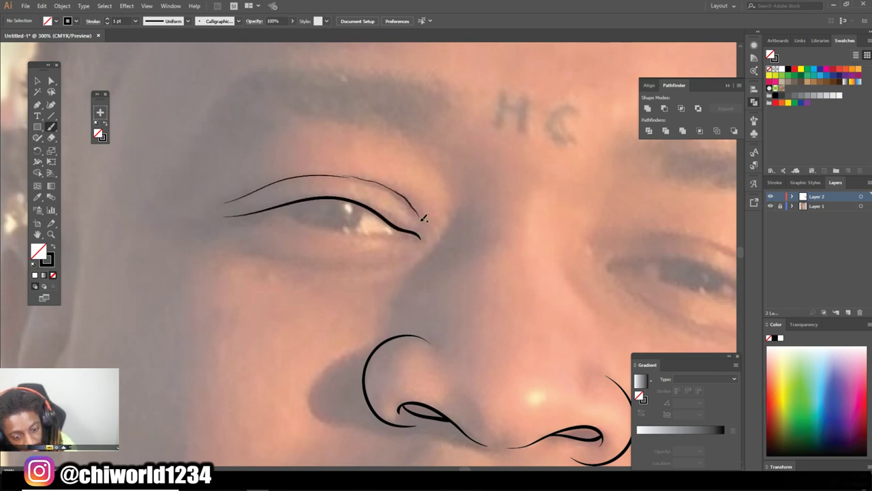
pyautogui.scroll(-2, 503, 347)
pyautogui.scroll(3, 345, 234)
pyautogui.moveTo(329, 246)
pyautogui.mouseDown()
pyautogui.moveTo(380, 237)
pyautogui.moveTo(549, 310)
pyautogui.mouseUp()
pyautogui.moveTo(339, 216)
pyautogui.mouseDown()
pyautogui.moveTo(441, 206)
pyautogui.moveTo(558, 285)
pyautogui.mouseUp()
pyautogui.scroll(-1, 545, 286)
pyautogui.moveTo(277, 276); pyautogui.dragTo(266, 223)
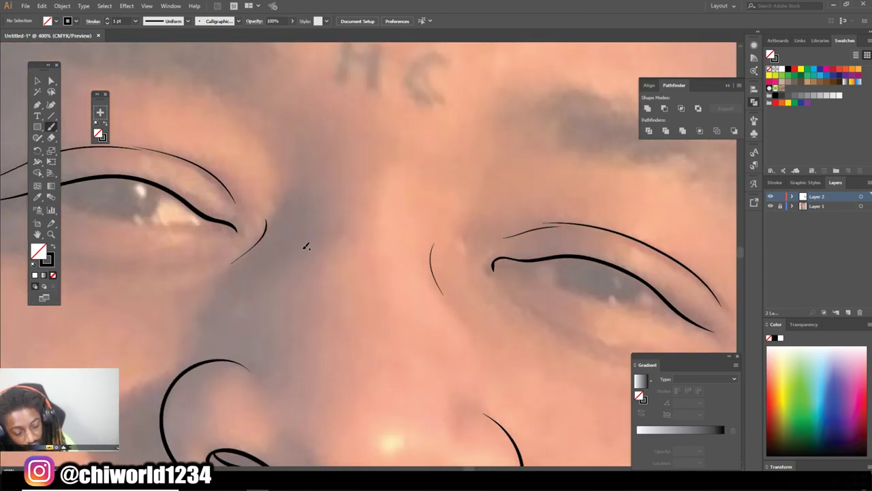
# Draw the line between the lips and begin the left edge of the face
pyautogui.scroll(-5, 305, 246)
pyautogui.scroll(5, 593, 376)
pyautogui.moveTo(205, 228)
pyautogui.mouseDown()
pyautogui.moveTo(239, 271)
pyautogui.moveTo(386, 263)
pyautogui.moveTo(501, 302)
pyautogui.moveTo(591, 303)
pyautogui.mouseUp()
pyautogui.scroll(-1, 591, 302)
pyautogui.scroll(-1, 568, 365)
pyautogui.scroll(-1, 539, 302)
pyautogui.moveTo(186, 109)
pyautogui.mouseDown()
pyautogui.moveTo(183, 321)
pyautogui.moveTo(306, 419)
pyautogui.moveTo(464, 428)
pyautogui.mouseUp()
# Outline the right side of the face and both neck edges ending in paint drips
pyautogui.moveTo(546, 373)
pyautogui.mouseDown()
pyautogui.moveTo(578, 259)
pyautogui.moveTo(603, 79)
pyautogui.mouseUp()
pyautogui.scroll(-3, 641, 294)
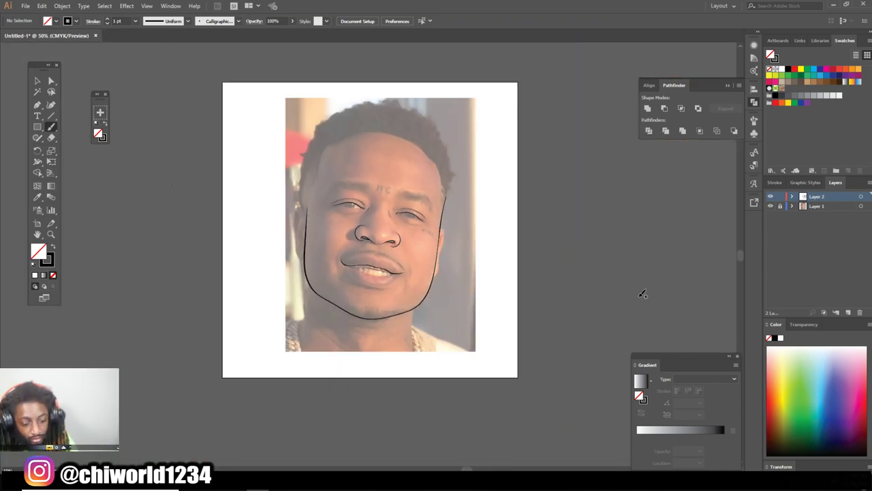
pyautogui.scroll(3, 363, 327)
pyautogui.moveTo(513, 297)
pyautogui.mouseDown()
pyautogui.moveTo(494, 375)
pyautogui.moveTo(462, 417)
pyautogui.mouseUp()
pyautogui.moveTo(452, 390); pyautogui.dragTo(452, 404)
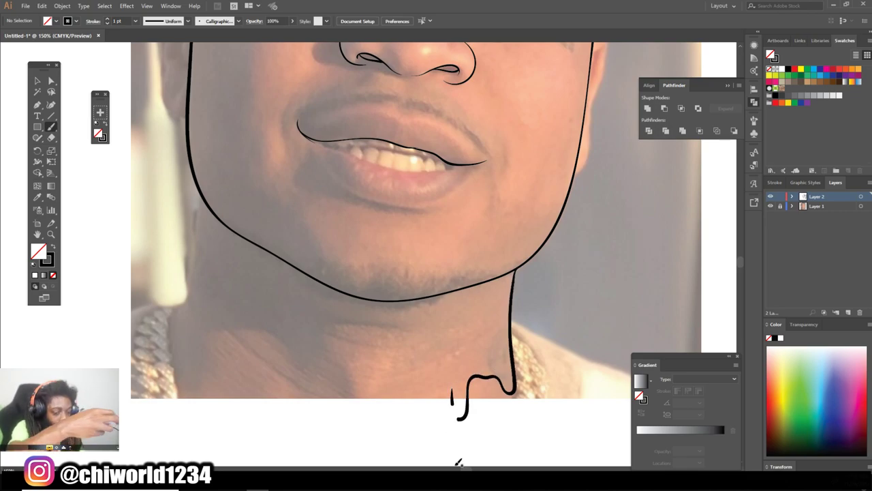
pyautogui.hotkey('ctrl', 'z')
pyautogui.hotkey('ctrl', 'z')
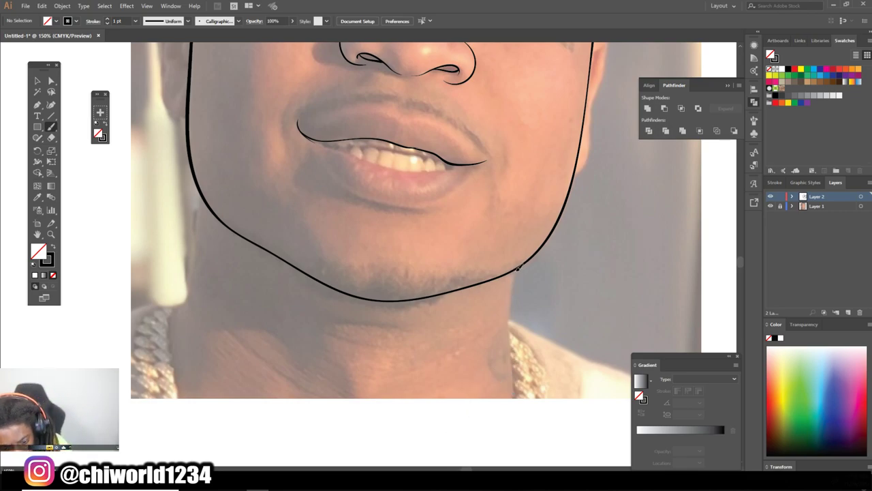
pyautogui.moveTo(518, 270)
pyautogui.mouseDown()
pyautogui.moveTo(511, 400)
pyautogui.moveTo(483, 409)
pyautogui.moveTo(353, 414)
pyautogui.moveTo(323, 394)
pyautogui.moveTo(266, 422)
pyautogui.moveTo(214, 383)
pyautogui.moveTo(197, 343)
pyautogui.moveTo(194, 262)
pyautogui.moveTo(204, 192)
pyautogui.mouseUp()
pyautogui.hotkey('ctrl', 'z')
pyautogui.moveTo(190, 355)
pyautogui.mouseDown()
pyautogui.moveTo(178, 341)
pyautogui.moveTo(197, 184)
pyautogui.mouseUp()
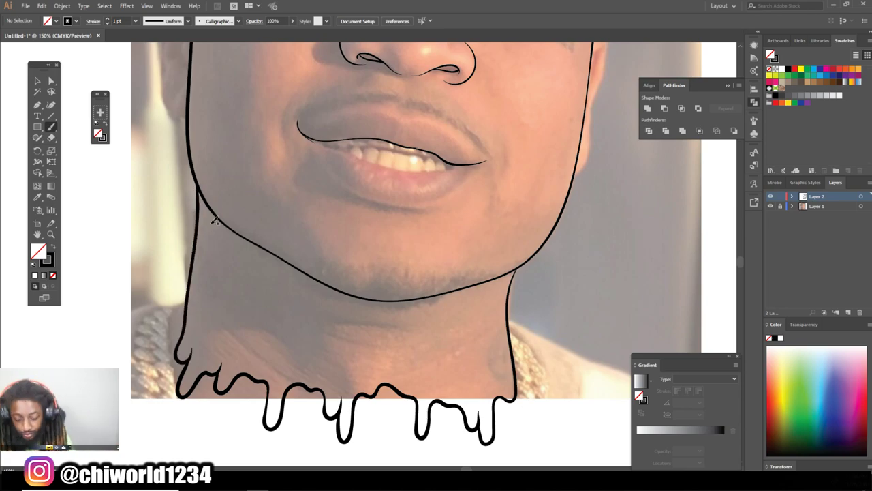
# Draw the left ear outline and redraw the right jawline up the cheek
pyautogui.hotkey('ctrl', '0')
pyautogui.scroll(5, 481, 296)
pyautogui.scroll(3, 481, 296)
pyautogui.moveTo(300, 346)
pyautogui.mouseDown()
pyautogui.moveTo(266, 229)
pyautogui.moveTo(310, 144)
pyautogui.mouseUp()
pyautogui.scroll(-3, 436, 381)
pyautogui.scroll(3, 436, 381)
pyautogui.moveTo(430, 364); pyautogui.dragTo(477, 170)
# Trace the lower edge of the upper lip
pyautogui.hotkey('ctrl', '0')
pyautogui.scroll(2, 539, 357)
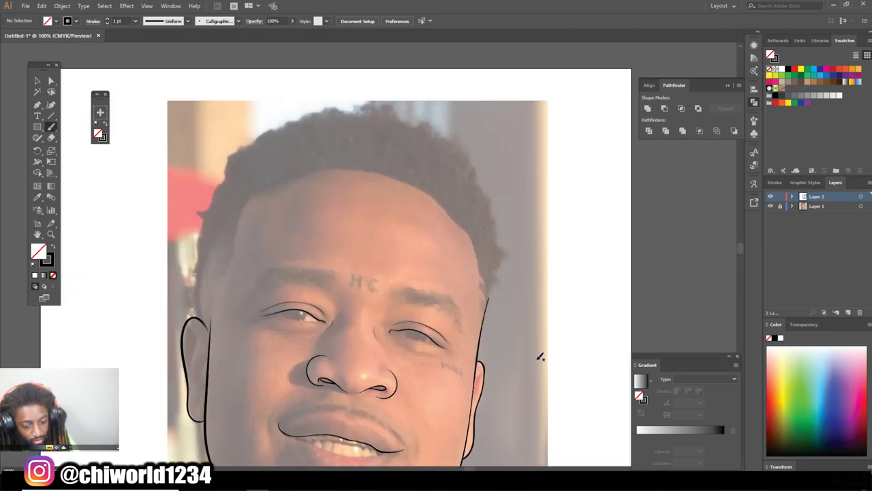
pyautogui.scroll(1, 539, 356)
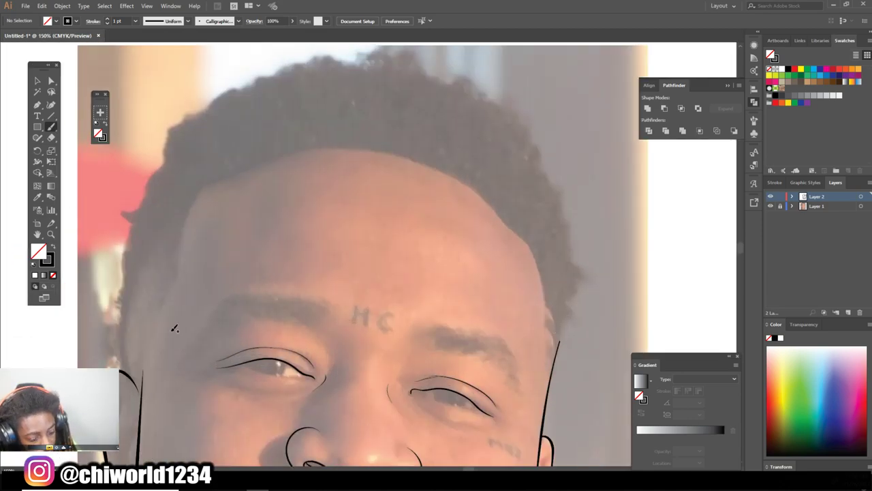
pyautogui.scroll(-3, 335, 452)
pyautogui.scroll(2, 343, 444)
pyautogui.scroll(1, 344, 444)
pyautogui.moveTo(165, 234)
pyautogui.mouseDown()
pyautogui.moveTo(263, 273)
pyautogui.moveTo(461, 318)
pyautogui.moveTo(524, 313)
pyautogui.mouseUp()
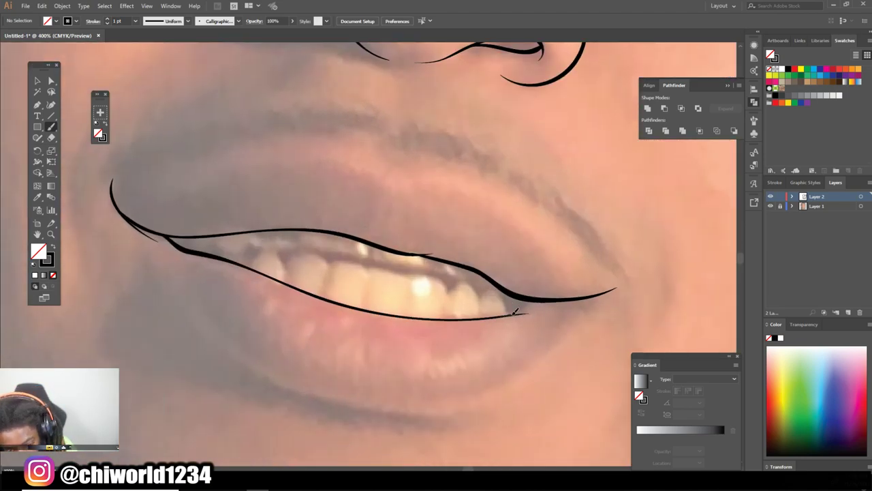
# Outline the lower and upper lips, redrawing the upper lip after an undo
pyautogui.moveTo(124, 209)
pyautogui.mouseDown()
pyautogui.moveTo(273, 375)
pyautogui.moveTo(473, 402)
pyautogui.moveTo(613, 287)
pyautogui.mouseUp()
pyautogui.hotkey('ctrl', 'z')
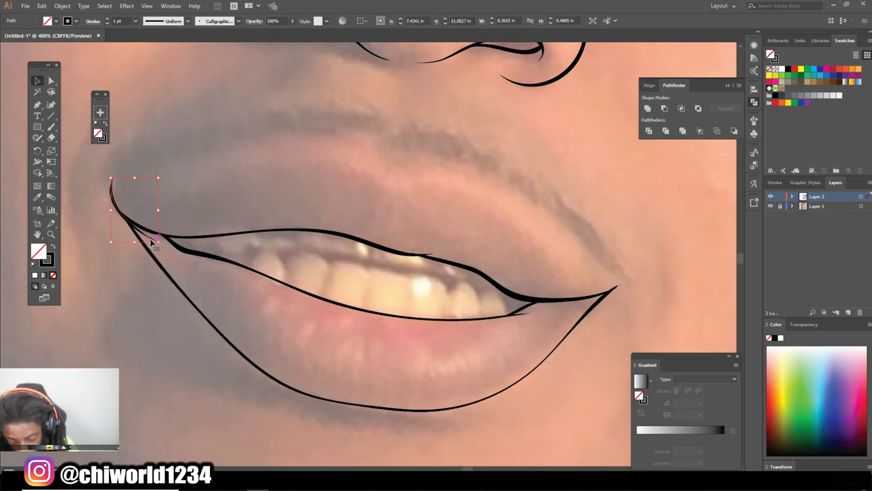
pyautogui.scroll(1, 225, 289)
pyautogui.moveTo(114, 221)
pyautogui.mouseDown()
pyautogui.moveTo(252, 185)
pyautogui.moveTo(409, 195)
pyautogui.moveTo(594, 308)
pyautogui.moveTo(618, 309)
pyautogui.mouseUp()
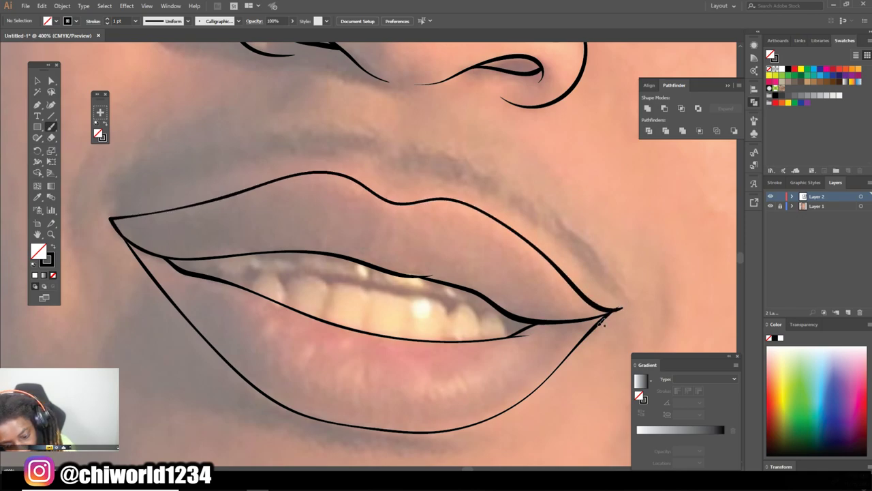
pyautogui.hotkey('ctrl', 'z')
pyautogui.moveTo(122, 228)
pyautogui.mouseDown()
pyautogui.moveTo(249, 179)
pyautogui.moveTo(415, 194)
pyautogui.moveTo(594, 298)
pyautogui.moveTo(606, 318)
pyautogui.mouseUp()
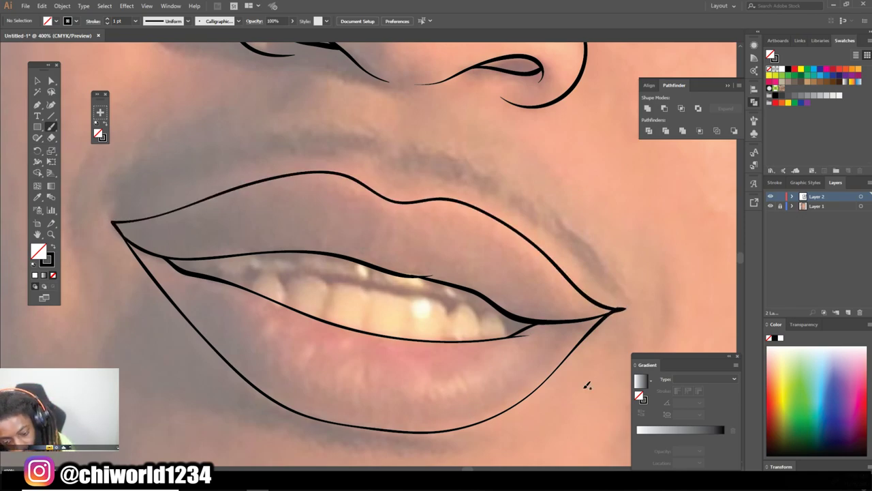
# Draw lower eyelid lines under both eyes
pyautogui.hotkey('ctrl', '-')
pyautogui.hotkey('ctrl', '-')
pyautogui.hotkey('ctrl', '-')
pyautogui.click(771, 206)
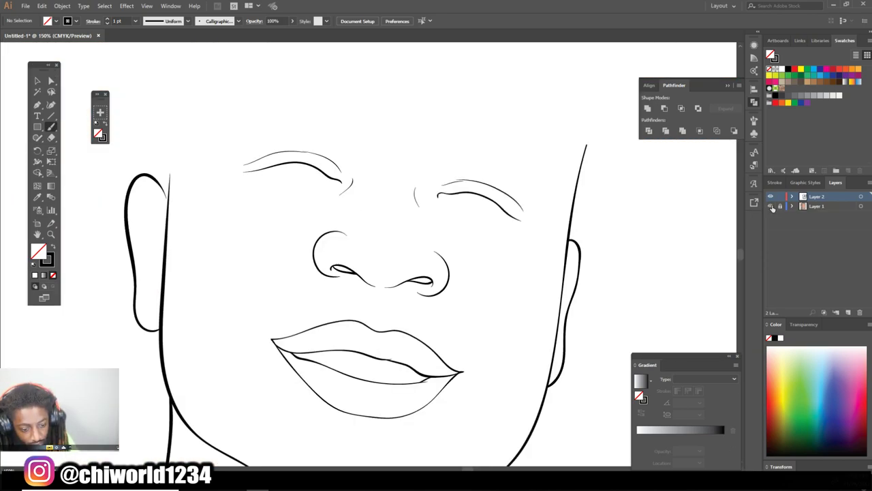
pyautogui.hotkey('ctrl', '+')
pyautogui.hotkey('ctrl', '+')
pyautogui.hotkey('ctrl', '+')
pyautogui.moveTo(116, 199)
pyautogui.mouseDown()
pyautogui.moveTo(178, 191)
pyautogui.moveTo(505, 240)
pyautogui.mouseUp()
pyautogui.hotkey('ctrl', '-')
pyautogui.hotkey('ctrl', '-')
pyautogui.hotkey('ctrl', '+')
pyautogui.hotkey('ctrl', '+')
pyautogui.moveTo(260, 229); pyautogui.dragTo(530, 299)
pyautogui.hotkey('ctrl', '1')
# Toggle the reference photo layer's visibility to check the lines, leaving it hidden
pyautogui.click(771, 206)
pyautogui.hotkey('ctrl', '+')
pyautogui.hotkey('ctrl', '+')
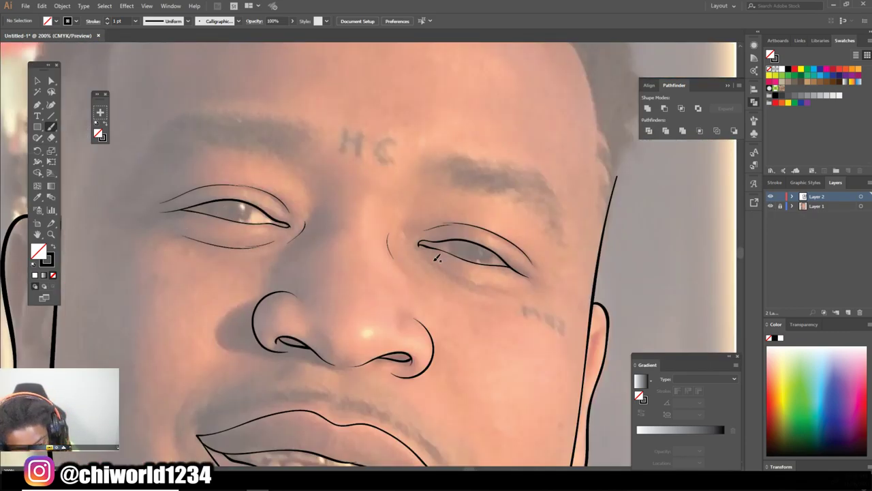
pyautogui.hotkey('ctrl', '-')
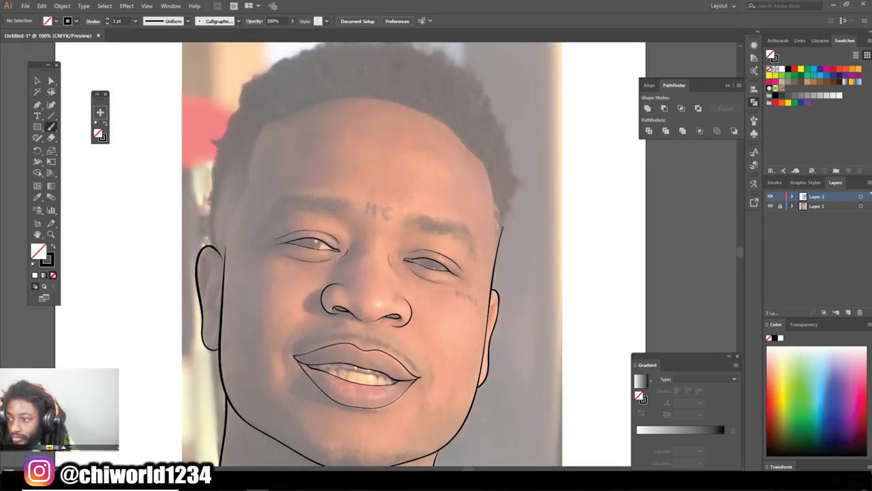
pyautogui.hotkey('ctrl', '-')
pyautogui.click(771, 205)
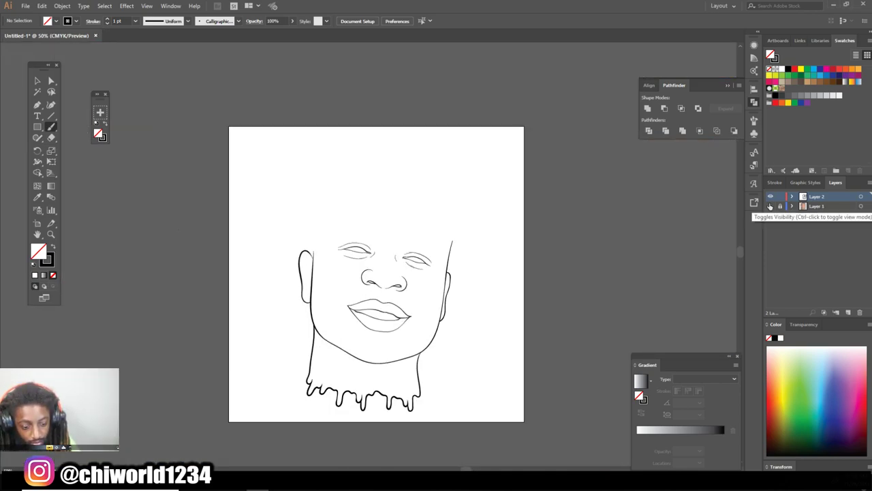
# Draw a jagged zigzag line along the upper teeth
pyautogui.hotkey('ctrl', '+')
pyautogui.hotkey('ctrl', '+')
pyautogui.hotkey('ctrl', '+')
pyautogui.hotkey('ctrl', '+')
pyautogui.hotkey('ctrl', '+')
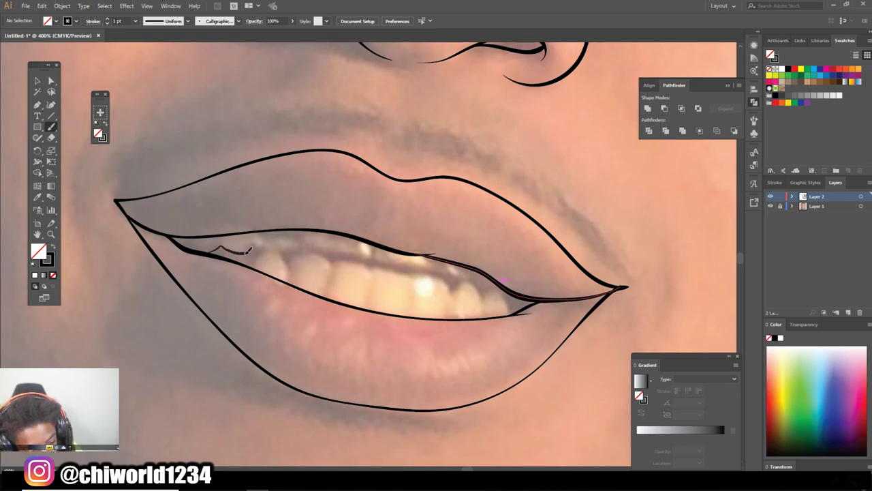
pyautogui.moveTo(309, 243); pyautogui.dragTo(400, 267)
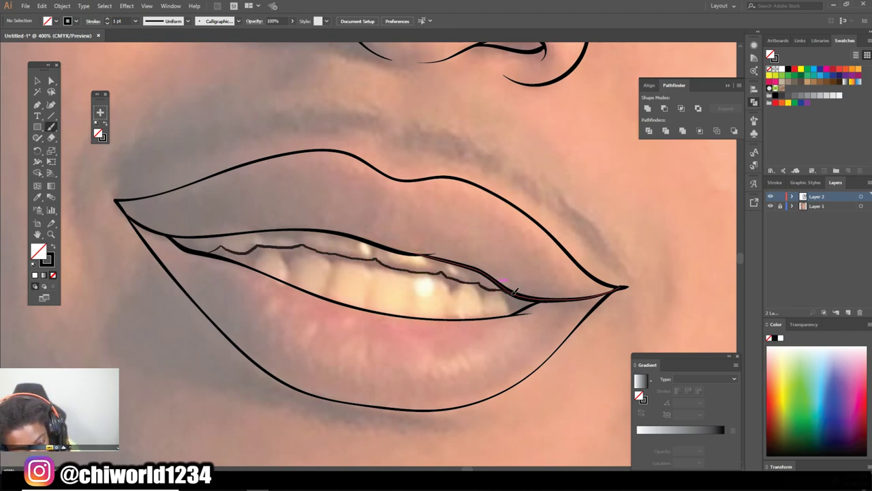
pyautogui.moveTo(516, 292); pyautogui.dragTo(518, 293)
pyautogui.hotkey('ctrl', '+')
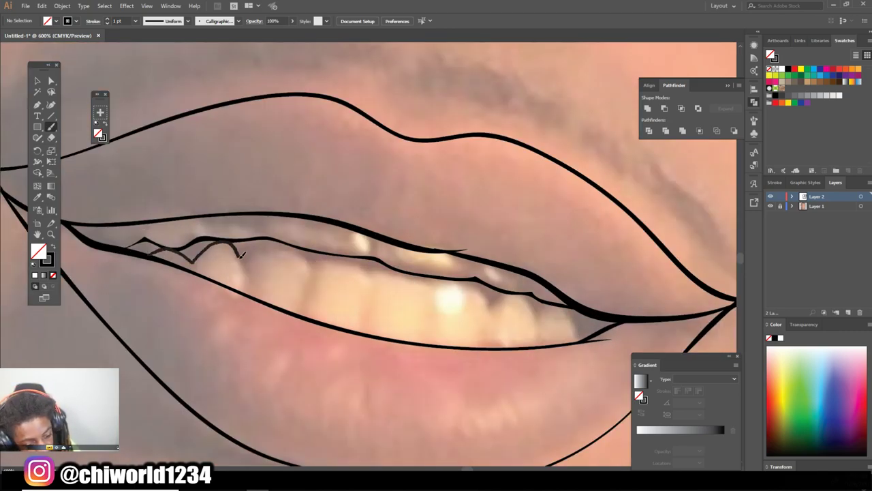
pyautogui.moveTo(240, 251); pyautogui.dragTo(518, 293)
pyautogui.moveTo(570, 305); pyautogui.dragTo(571, 306)
pyautogui.hotkey('ctrl', '-')
# Outline the top of the head over the hair and set a black fill with no stroke
pyautogui.hotkey('ctrl', '-')
pyautogui.hotkey('ctrl', '-')
pyautogui.hotkey('ctrl', '-')
pyautogui.hotkey('ctrl', '-')
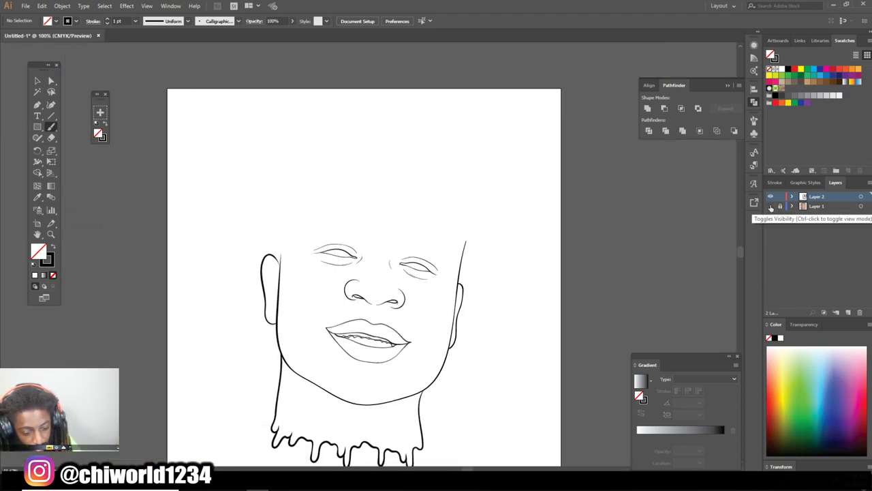
pyautogui.hotkey('ctrl', '+')
pyautogui.moveTo(203, 286)
pyautogui.mouseDown()
pyautogui.moveTo(619, 206)
pyautogui.moveTo(630, 368)
pyautogui.mouseUp()
pyautogui.hotkey('ctrl', '-')
pyautogui.hotkey('ctrl', '-')
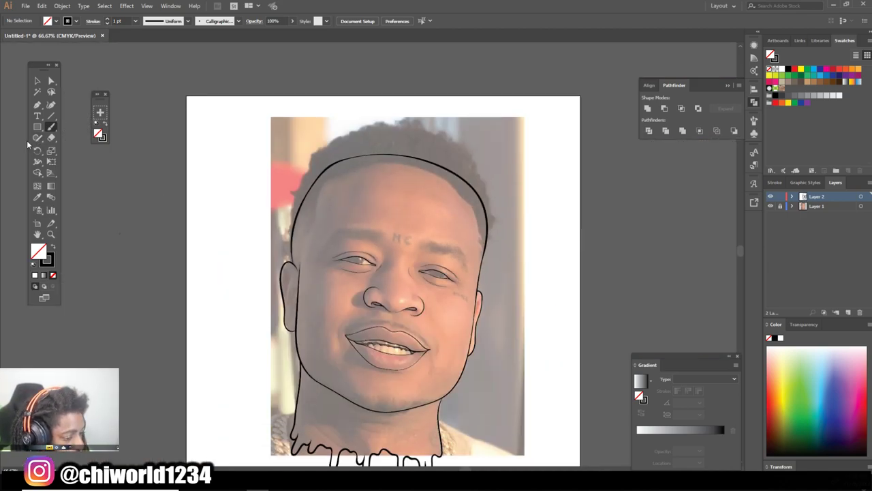
pyautogui.moveTo(38, 137); pyautogui.dragTo(78, 147)
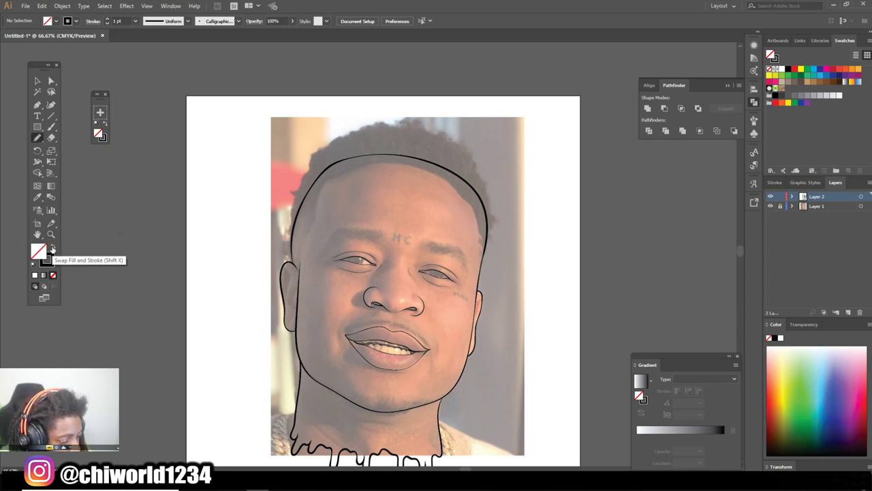
pyautogui.click(53, 249)
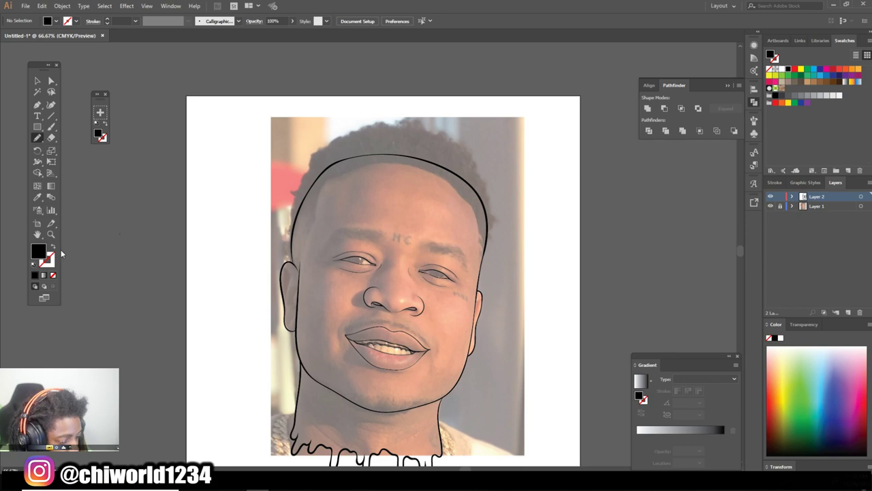
# Paint the hairline and right side of the hair solid black with the Blob Brush
pyautogui.scroll(2, 226, 293)
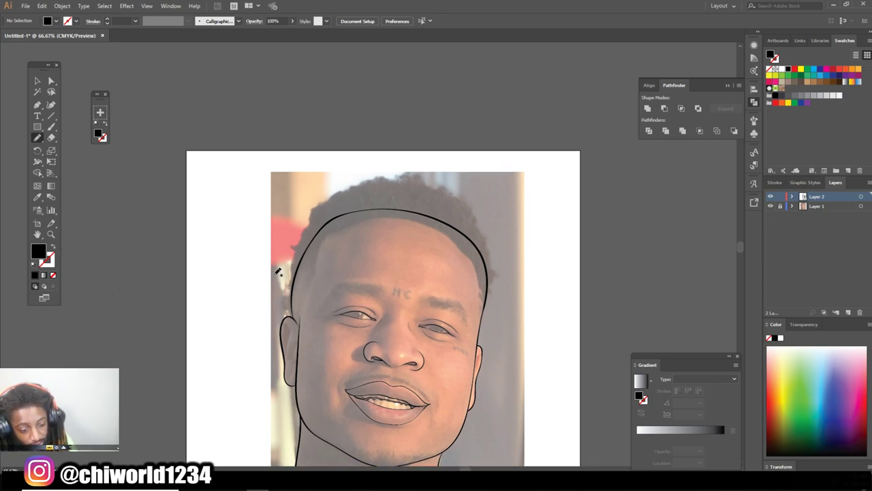
pyautogui.scroll(2, 273, 273)
pyautogui.scroll(2, 274, 273)
pyautogui.scroll(2, 273, 273)
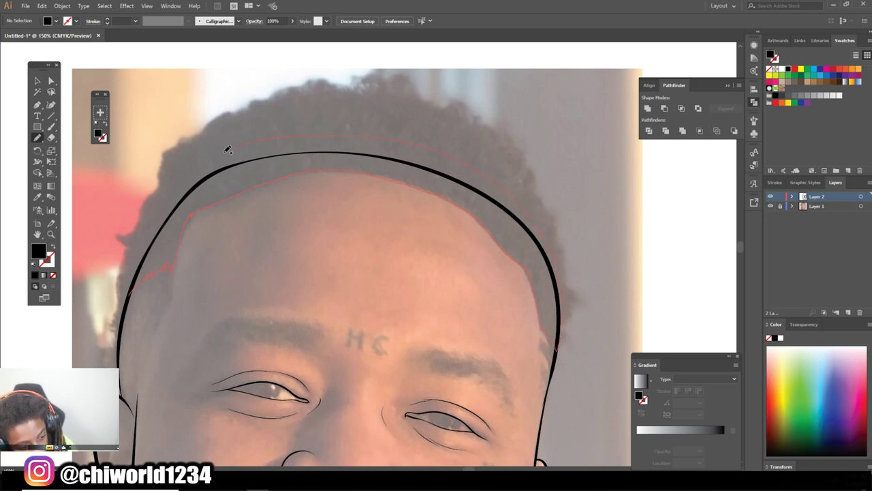
pyautogui.moveTo(132, 298); pyautogui.dragTo(132, 299)
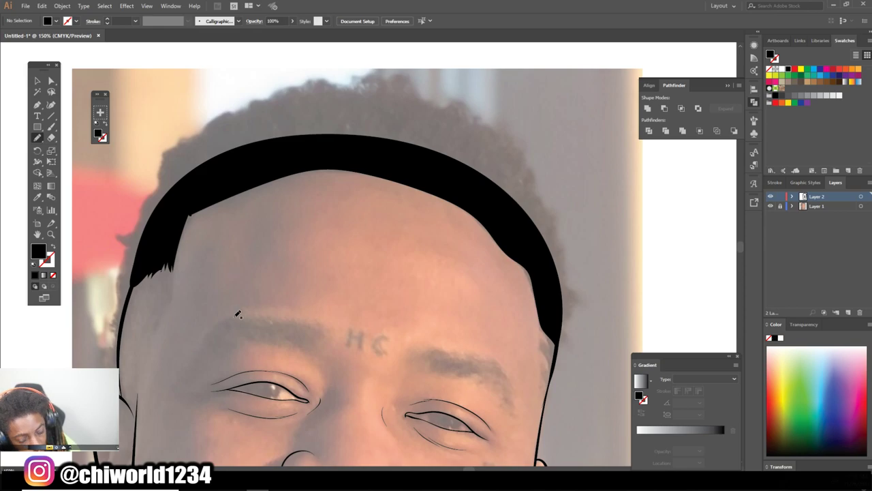
pyautogui.keyDown('alt'); pyautogui.scroll(-1, 411, 382); pyautogui.keyUp('alt')
pyautogui.keyDown('alt'); pyautogui.scroll(-1, 490, 316); pyautogui.keyUp('alt')
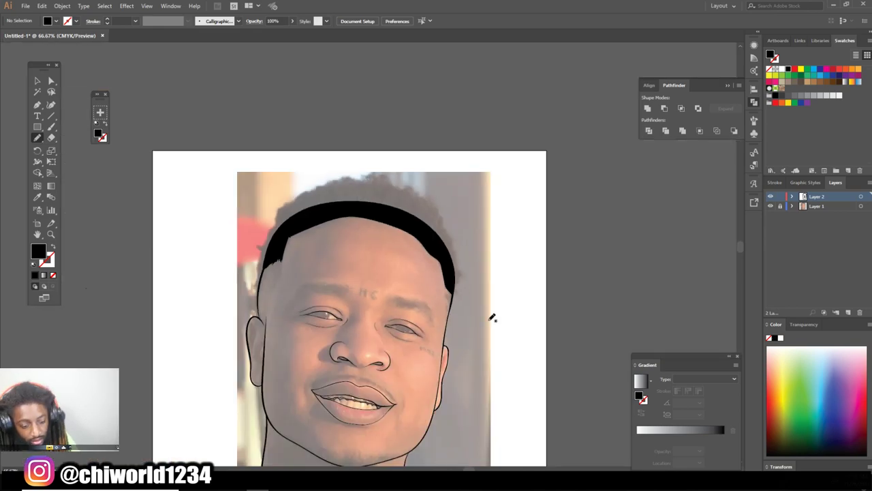
pyautogui.keyDown('alt'); pyautogui.scroll(2, 491, 316); pyautogui.keyUp('alt')
pyautogui.moveTo(329, 222); pyautogui.dragTo(427, 355)
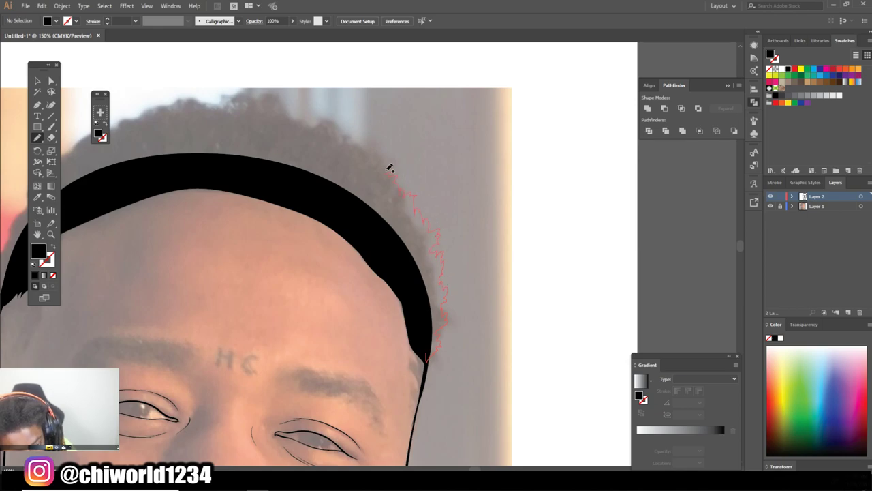
pyautogui.moveTo(389, 167); pyautogui.dragTo(391, 169)
# Fill the hair along the left hairline, across the top and into the right tuft
pyautogui.keyDown('alt'); pyautogui.scroll(-2, 420, 363); pyautogui.keyUp('alt')
pyautogui.keyDown('alt'); pyautogui.scroll(2, 226, 349); pyautogui.keyUp('alt')
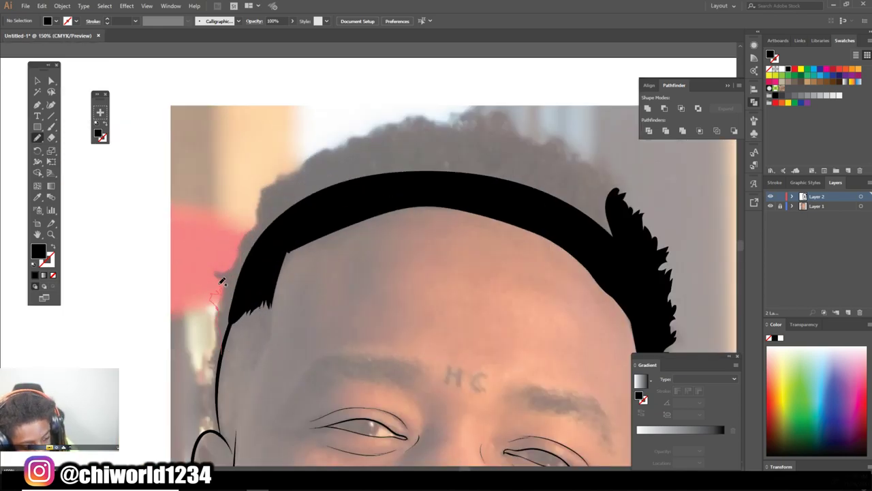
pyautogui.moveTo(324, 132); pyautogui.dragTo(324, 132)
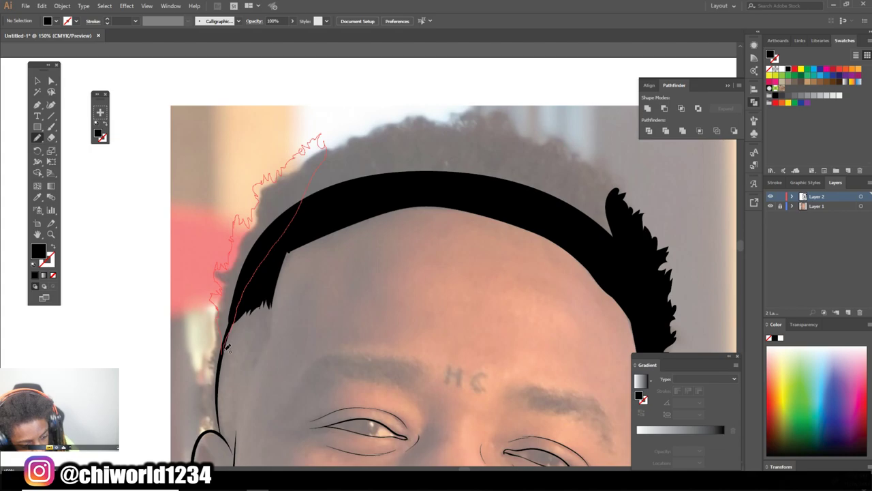
pyautogui.scroll(1, 320, 190)
pyautogui.moveTo(308, 199)
pyautogui.mouseDown()
pyautogui.moveTo(436, 139)
pyautogui.moveTo(497, 142)
pyautogui.mouseUp()
pyautogui.moveTo(422, 212); pyautogui.dragTo(613, 230)
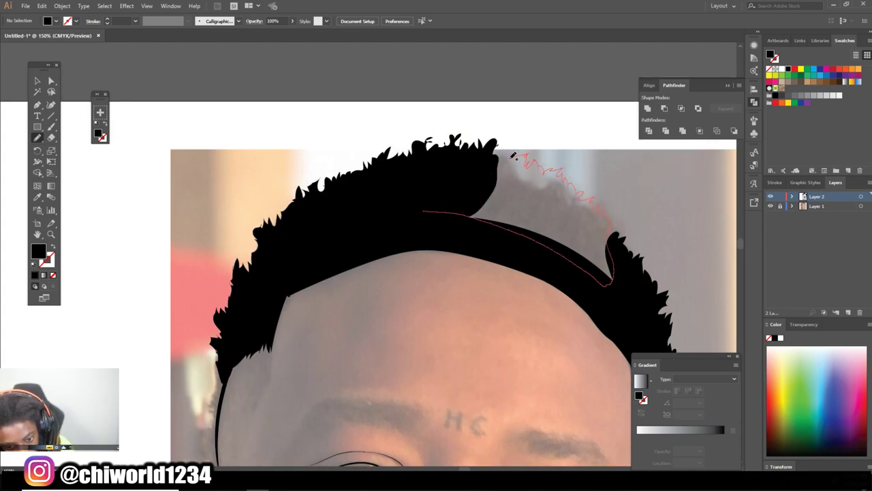
pyautogui.moveTo(516, 152); pyautogui.dragTo(501, 145)
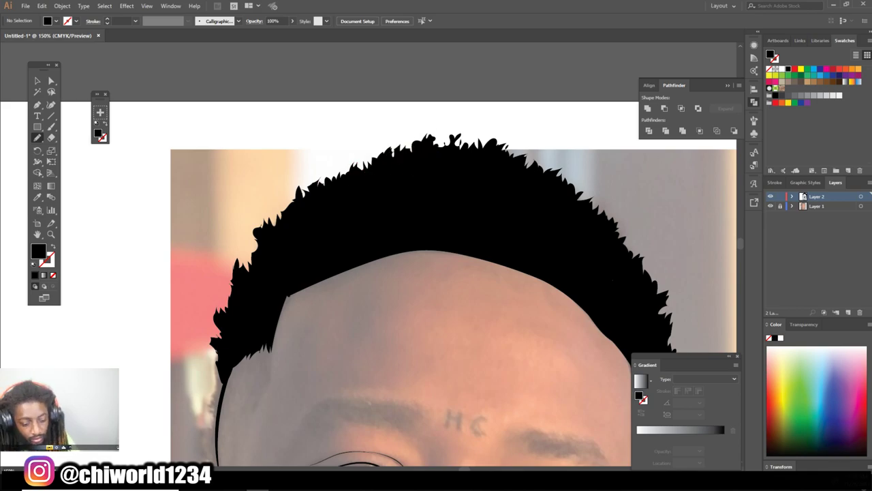
# Paint down the hair's left edge and sideburn, then hide the reference photo
pyautogui.hotkey('ctrl', '0')
pyautogui.scroll(5, 491, 315)
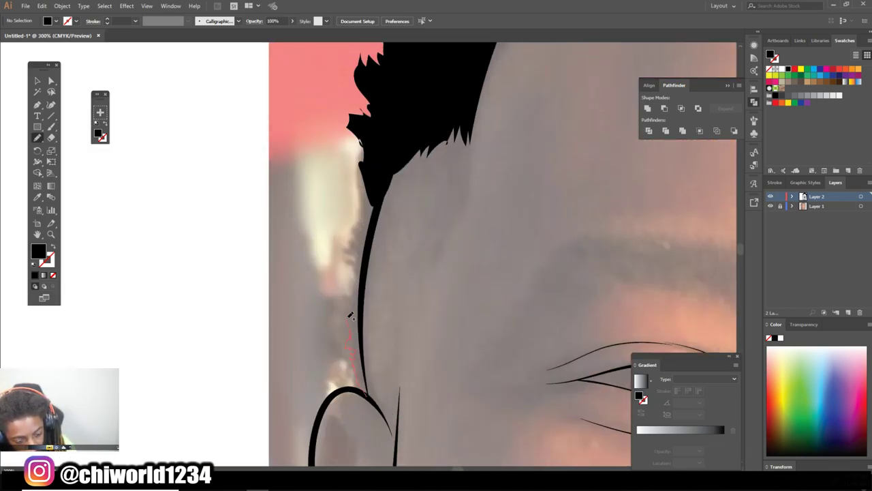
pyautogui.moveTo(389, 98); pyautogui.dragTo(385, 218)
pyautogui.moveTo(372, 361); pyautogui.dragTo(375, 401)
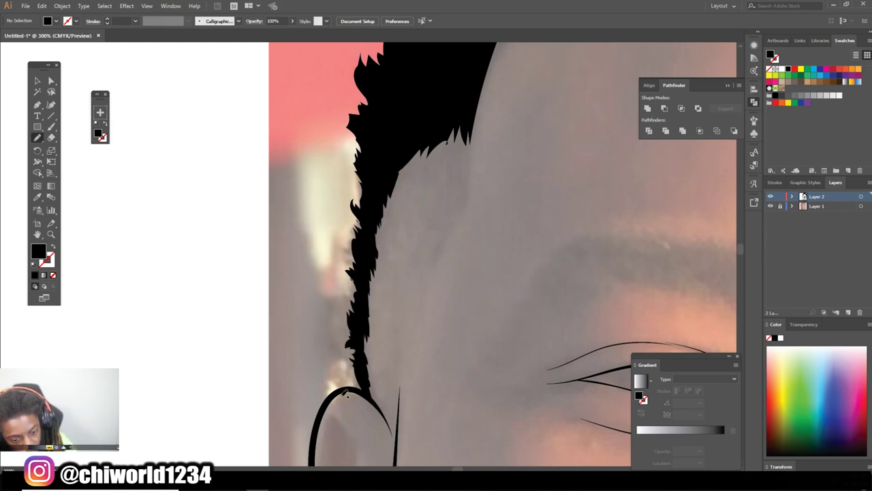
pyautogui.hotkey('ctrl', '0')
pyautogui.click(770, 206)
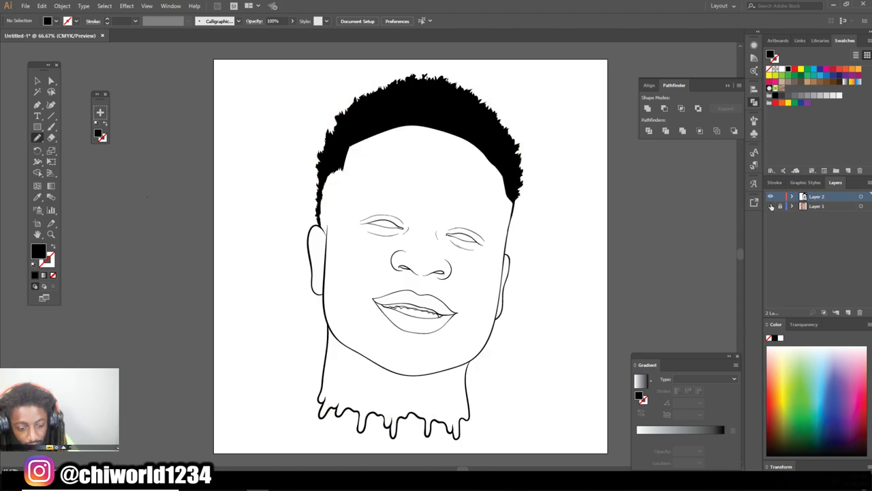
# Paint both eyebrows as solid black spiky shapes with the Blob Brush
pyautogui.scroll(5, 620, 195)
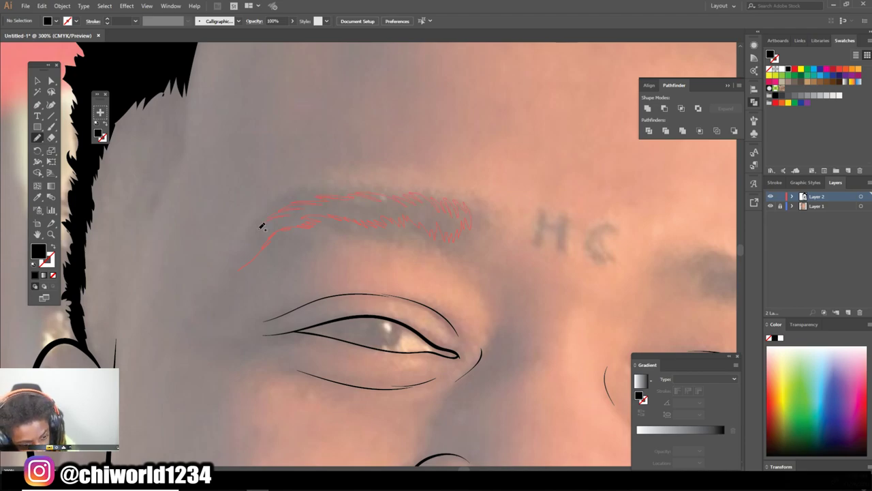
pyautogui.moveTo(251, 258); pyautogui.dragTo(248, 260)
pyautogui.scroll(-3, 409, 259)
pyautogui.scroll(3, 569, 260)
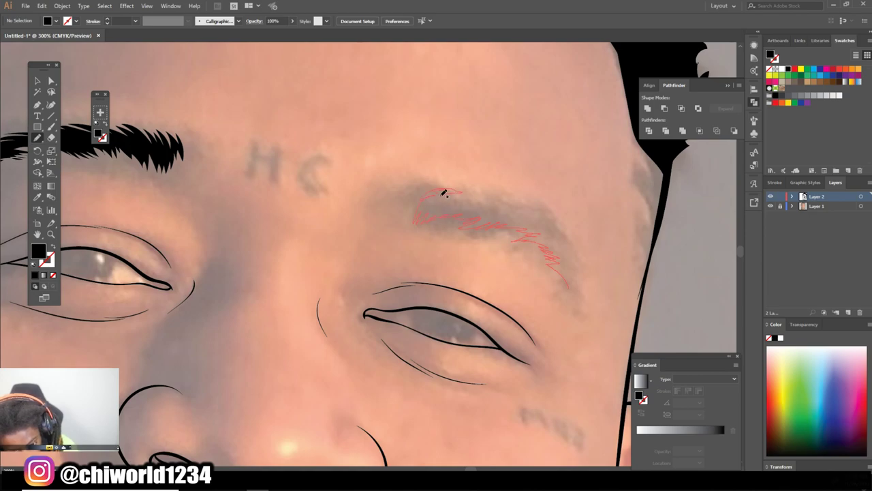
pyautogui.moveTo(563, 266); pyautogui.dragTo(572, 284)
pyautogui.scroll(-2, 569, 273)
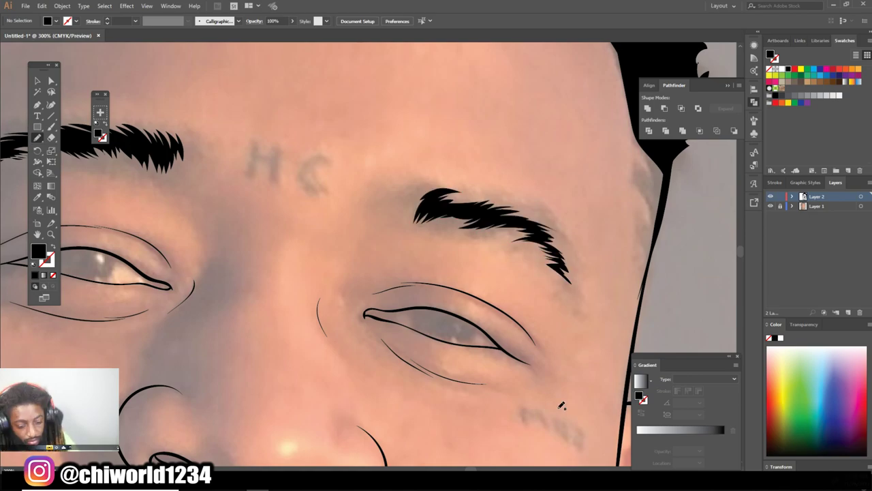
pyautogui.scroll(-3, 568, 273)
pyautogui.scroll(3, 453, 389)
pyautogui.scroll(3, 453, 389)
pyautogui.scroll(2, 453, 389)
pyautogui.hscroll(2, 454, 389)
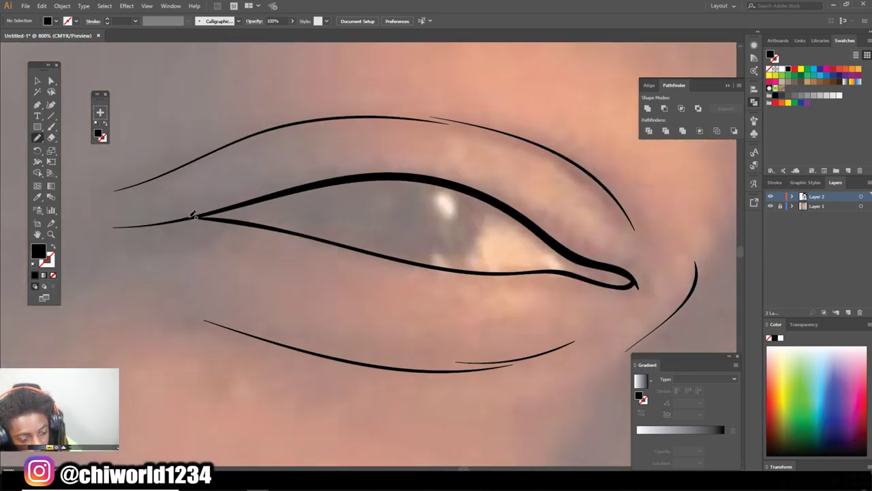
# Thicken both upper eyelid lines into solid black shapes
pyautogui.moveTo(585, 262); pyautogui.dragTo(351, 170)
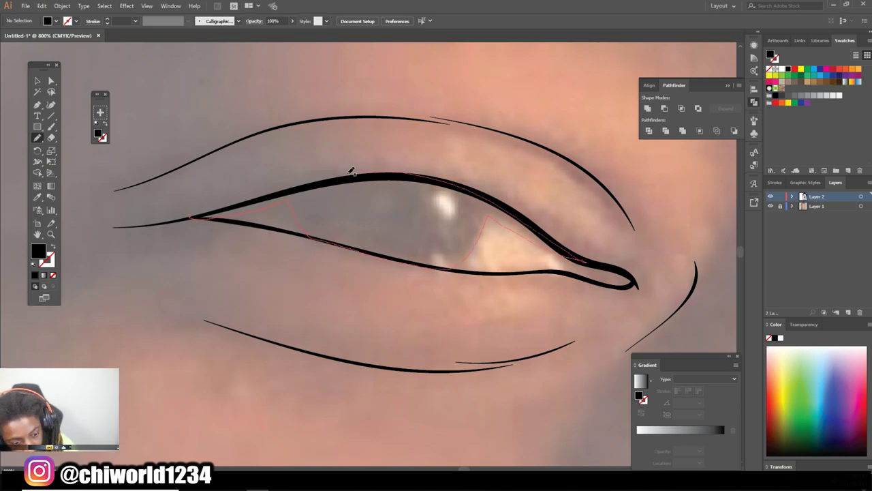
pyautogui.moveTo(105, 220); pyautogui.dragTo(198, 213)
pyautogui.scroll(-3, 550, 341)
pyautogui.scroll(3, 551, 331)
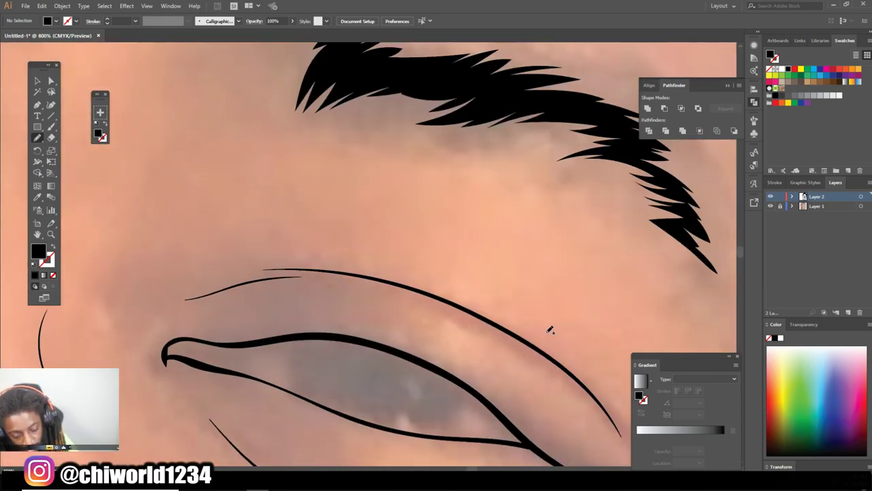
pyautogui.scroll(2, 550, 331)
pyautogui.moveTo(308, 274); pyautogui.dragTo(437, 312)
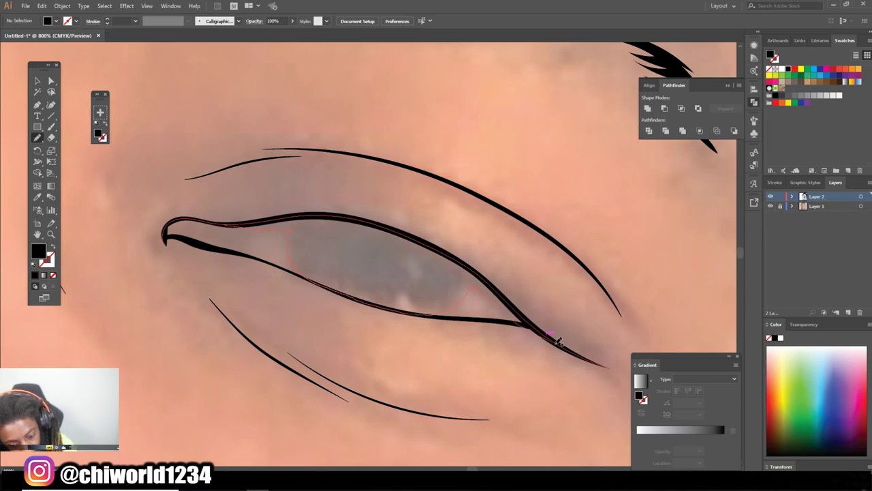
pyautogui.moveTo(223, 224); pyautogui.dragTo(205, 221)
pyautogui.scroll(-5, 555, 397)
pyautogui.scroll(-2, 435, 382)
# Hide the reference photo to review, then extend the hair's side edge down the temple
pyautogui.click(771, 206)
pyautogui.scroll(2, 592, 230)
pyautogui.scroll(3, 590, 235)
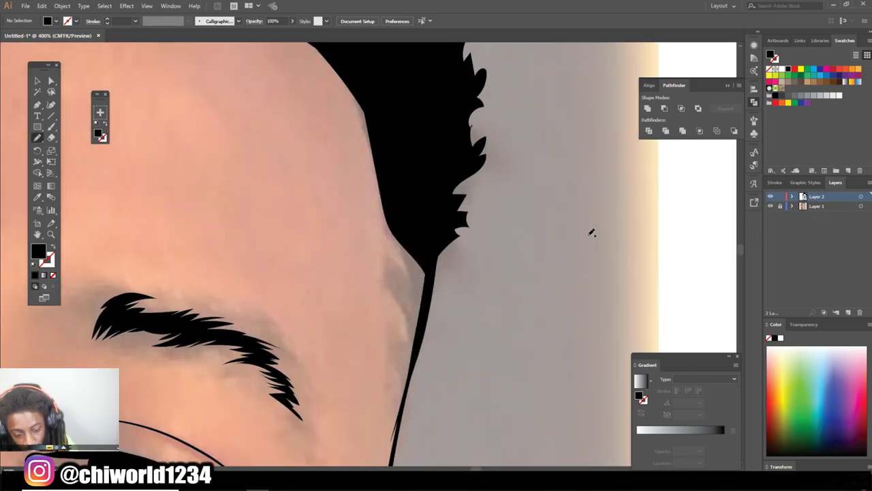
pyautogui.moveTo(392, 230)
pyautogui.mouseDown()
pyautogui.moveTo(438, 204)
pyautogui.moveTo(425, 292)
pyautogui.mouseUp()
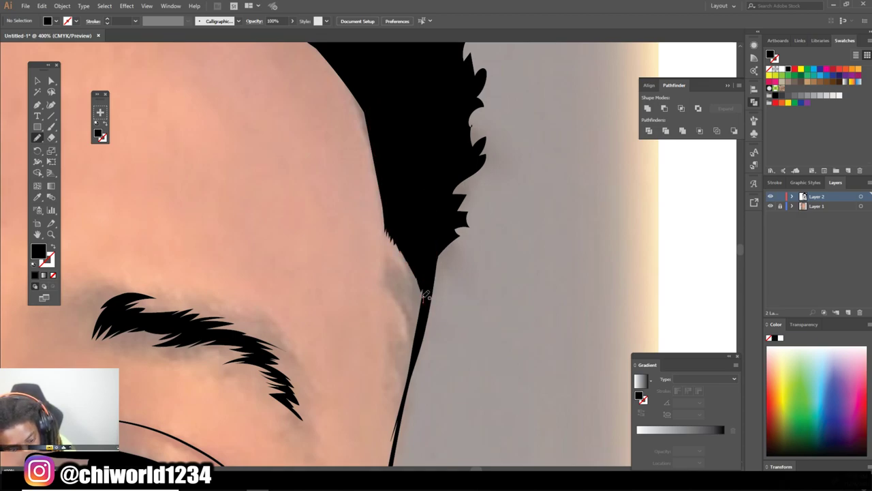
pyautogui.moveTo(419, 334); pyautogui.dragTo(418, 337)
pyautogui.scroll(-4, 427, 417)
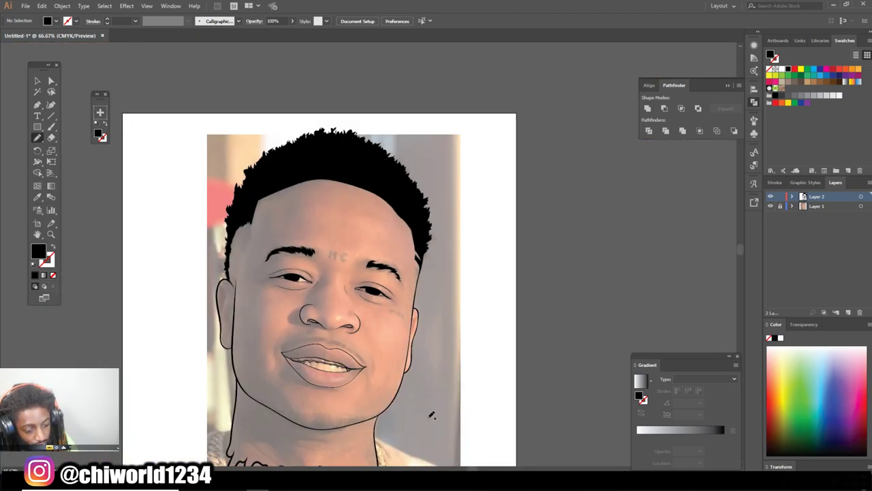
# Fill both nostrils solid black
pyautogui.scroll(1, 427, 417)
pyautogui.scroll(2, 427, 417)
pyautogui.scroll(3, 427, 417)
pyautogui.moveTo(538, 303); pyautogui.dragTo(422, 289)
pyautogui.scroll(-2, 234, 348)
pyautogui.scroll(3, 197, 251)
pyautogui.moveTo(337, 196); pyautogui.dragTo(397, 199)
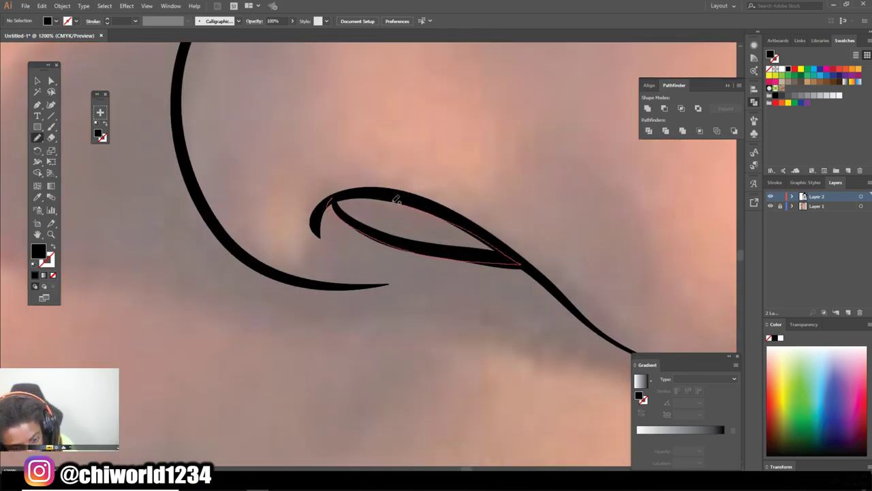
pyautogui.scroll(-5, 515, 305)
pyautogui.scroll(2, 509, 307)
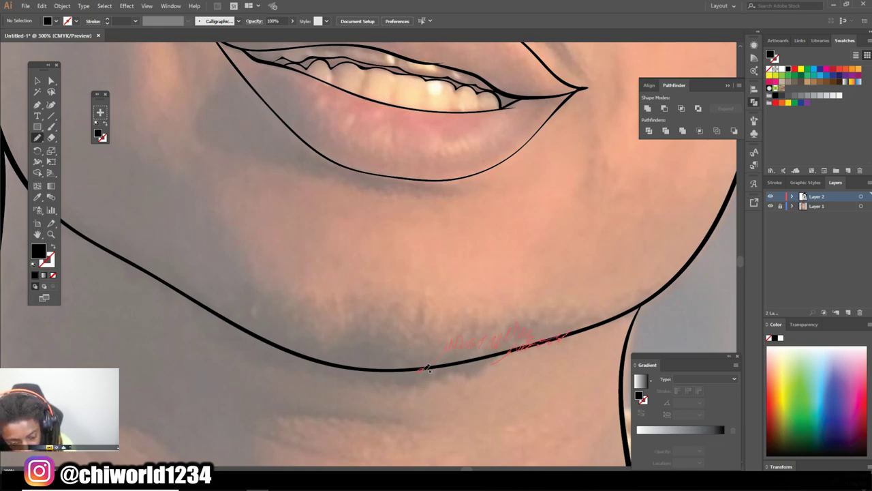
# Paint a patch of black stubble along the chin line
pyautogui.moveTo(475, 366); pyautogui.dragTo(447, 351)
pyautogui.moveTo(524, 340); pyautogui.dragTo(540, 335)
pyautogui.moveTo(461, 354); pyautogui.dragTo(460, 331)
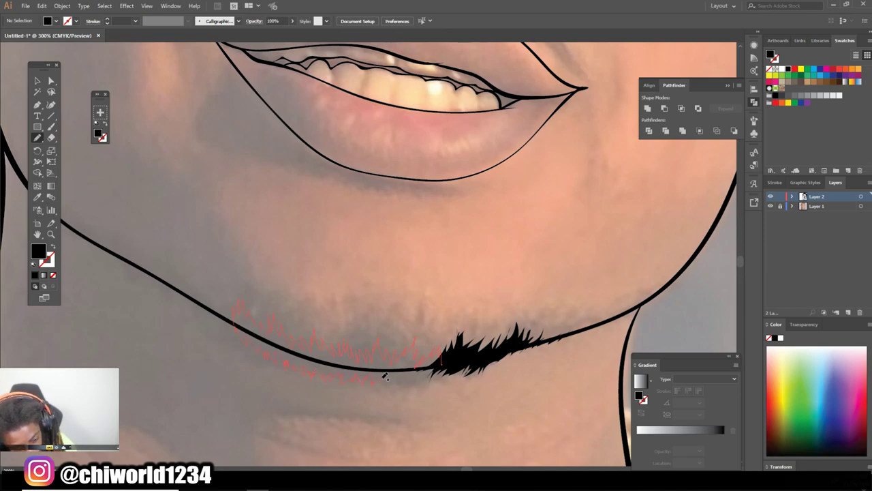
pyautogui.moveTo(419, 374); pyautogui.dragTo(441, 372)
# Darken the line along the top of the teeth, filling the gap below the lip
pyautogui.hotkey('ctrl', '-')
pyautogui.hotkey('ctrl', '-')
pyautogui.hotkey('ctrl', '+')
pyautogui.click(770, 206)
pyautogui.hotkey('ctrl', '+')
pyautogui.hotkey('ctrl', '+')
pyautogui.hotkey('ctrl', '+')
pyautogui.hotkey('ctrl', '+')
pyautogui.hotkey('ctrl', '+')
pyautogui.hotkey('ctrl', '+')
pyautogui.moveTo(204, 312)
pyautogui.mouseDown()
pyautogui.moveTo(327, 315)
pyautogui.moveTo(451, 294)
pyautogui.moveTo(572, 317)
pyautogui.moveTo(647, 290)
pyautogui.moveTo(252, 286)
pyautogui.moveTo(203, 312)
pyautogui.mouseUp()
pyautogui.hotkey('ctrl', '-')
pyautogui.hotkey('ctrl', '-')
pyautogui.hotkey('ctrl', '+')
pyautogui.moveTo(231, 272)
pyautogui.mouseDown()
pyautogui.moveTo(279, 292)
pyautogui.moveTo(434, 312)
pyautogui.mouseUp()
# Extend the dark teeth outline into the mouth corner and further left
pyautogui.scroll(-3, 307, 307)
pyautogui.hscroll(3, 327, 307)
pyautogui.moveTo(174, 218)
pyautogui.mouseDown()
pyautogui.moveTo(414, 258)
pyautogui.moveTo(584, 312)
pyautogui.moveTo(502, 344)
pyautogui.moveTo(411, 286)
pyautogui.mouseUp()
pyautogui.moveTo(325, 264)
pyautogui.mouseDown()
pyautogui.moveTo(205, 235)
pyautogui.moveTo(321, 236)
pyautogui.moveTo(502, 282)
pyautogui.moveTo(490, 354)
pyautogui.mouseUp()
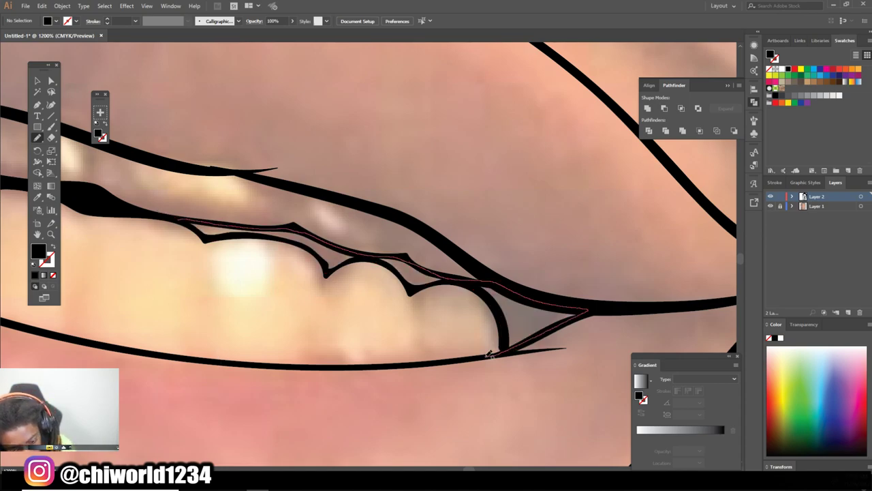
pyautogui.moveTo(364, 255); pyautogui.dragTo(194, 225)
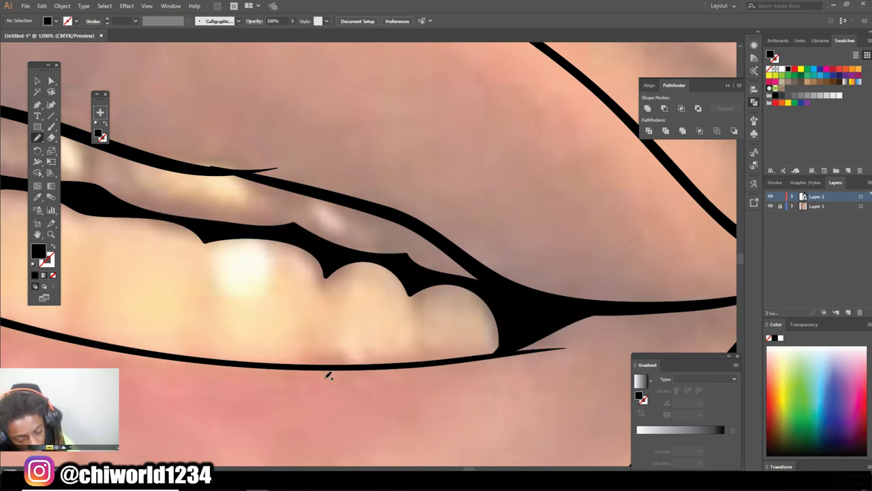
pyautogui.hotkey('ctrl', '-')
pyautogui.hotkey('ctrl', '-')
pyautogui.hotkey('ctrl', '-')
pyautogui.hotkey('ctrl', '-')
pyautogui.hotkey('ctrl', '-')
pyautogui.hotkey('ctrl', '-')
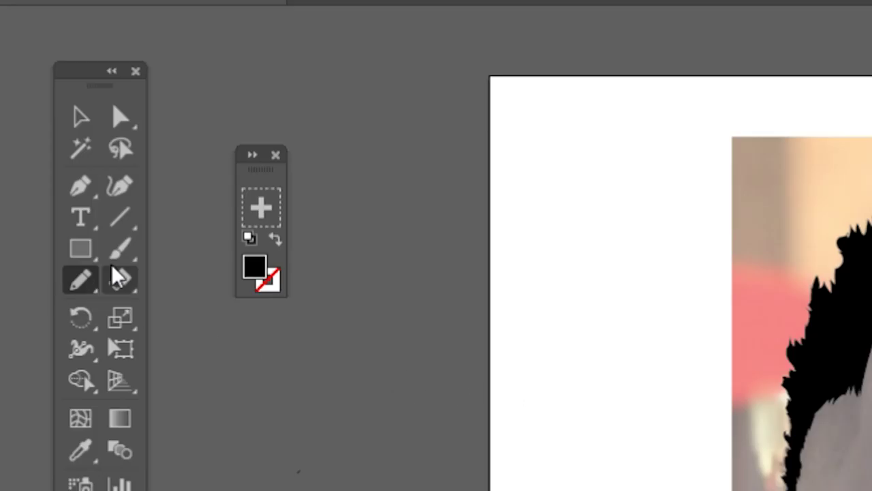
# Trace the 'HC' forehead tattoo as thin black Paintbrush strokes
pyautogui.click(122, 250)
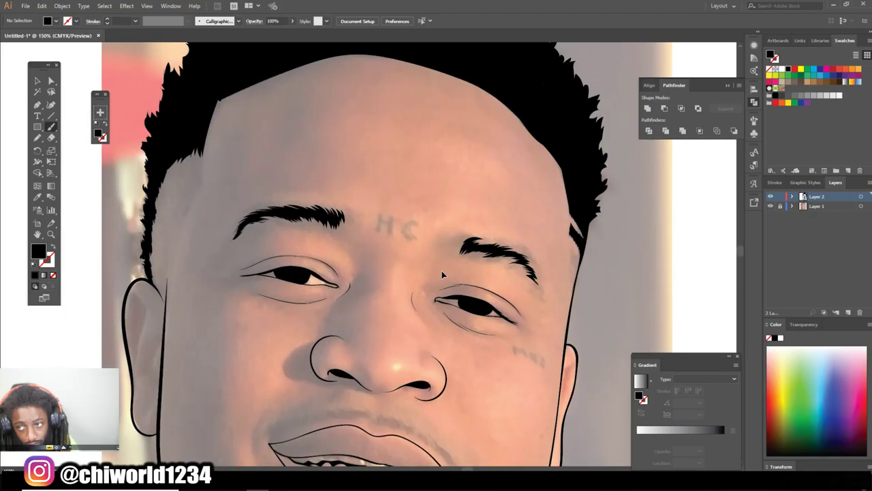
pyautogui.scroll(3, 381, 225)
pyautogui.moveTo(383, 226); pyautogui.dragTo(388, 184)
pyautogui.hotkey('shift', 'x')
pyautogui.moveTo(352, 222)
pyautogui.mouseDown()
pyautogui.moveTo(368, 175)
pyautogui.moveTo(392, 201)
pyautogui.mouseUp()
pyautogui.moveTo(458, 207); pyautogui.dragTo(458, 210)
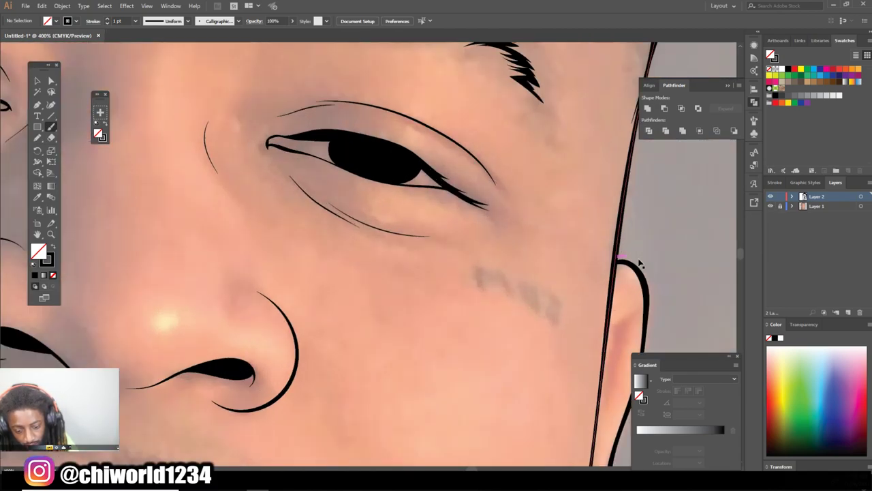
# Trace the small lettering tattoo on the cheek, undoing the stray letters
pyautogui.hscroll(2, 455, 288)
pyautogui.moveTo(473, 272)
pyautogui.mouseDown()
pyautogui.moveTo(485, 295)
pyautogui.moveTo(521, 304)
pyautogui.moveTo(524, 314)
pyautogui.moveTo(502, 305)
pyautogui.mouseUp()
pyautogui.hotkey('ctrl', 'z')
pyautogui.hotkey('ctrl', 'z')
pyautogui.hotkey('ctrl', '0')
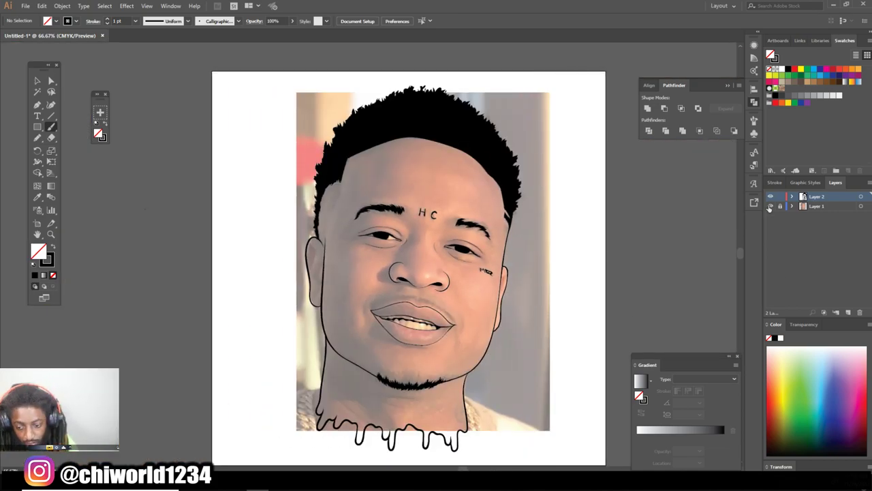
# Draw the curved inner ear detail lines inside the left ear
pyautogui.hotkey('ctrl', '1')
pyautogui.click(770, 206)
pyautogui.scroll(5, 463, 295)
pyautogui.hscroll(-5, 463, 295)
pyautogui.moveTo(347, 253); pyautogui.dragTo(252, 133)
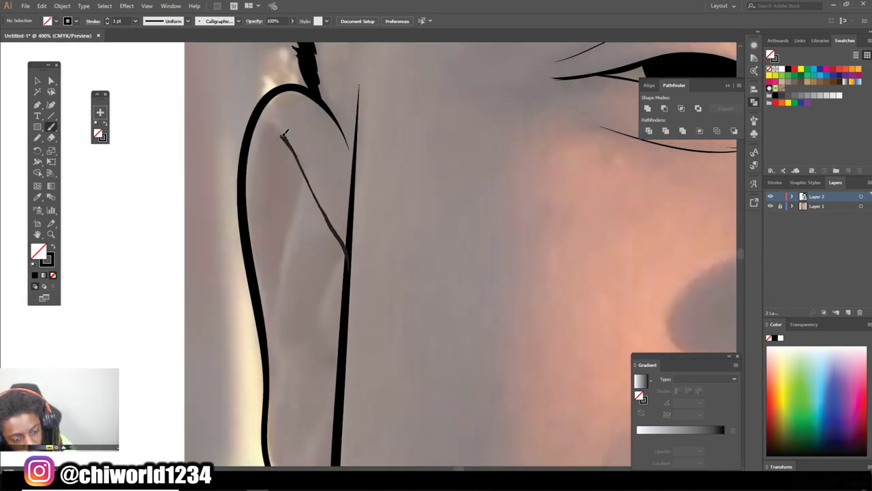
pyautogui.scroll(-1, 280, 367)
pyautogui.moveTo(301, 387)
pyautogui.mouseDown()
pyautogui.moveTo(335, 327)
pyautogui.moveTo(289, 303)
pyautogui.moveTo(292, 77)
pyautogui.mouseUp()
pyautogui.moveTo(344, 180); pyautogui.dragTo(332, 285)
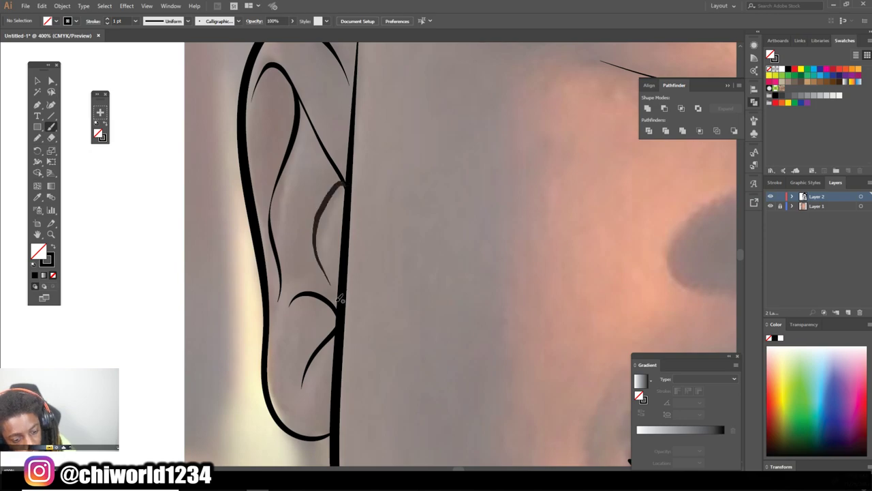
pyautogui.moveTo(273, 228); pyautogui.dragTo(265, 102)
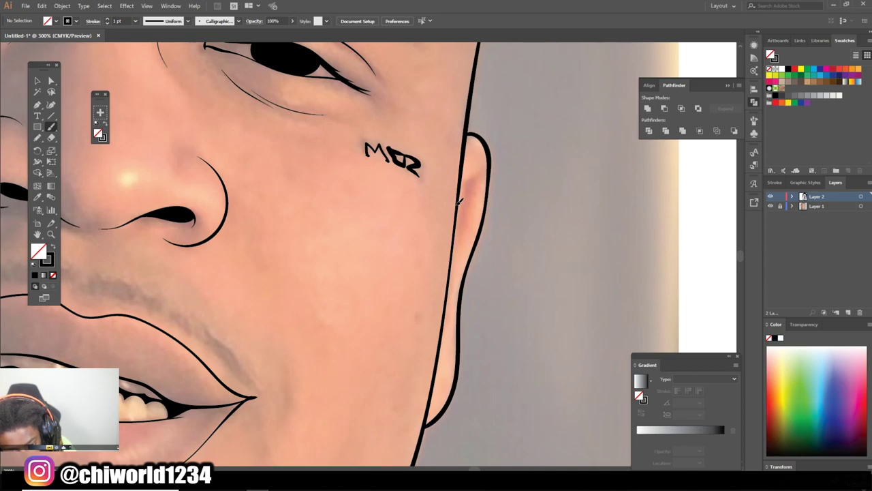
# Trace the face outline down the jaw and set the stroke weight to 0.25 pt
pyautogui.moveTo(460, 201); pyautogui.dragTo(444, 372)
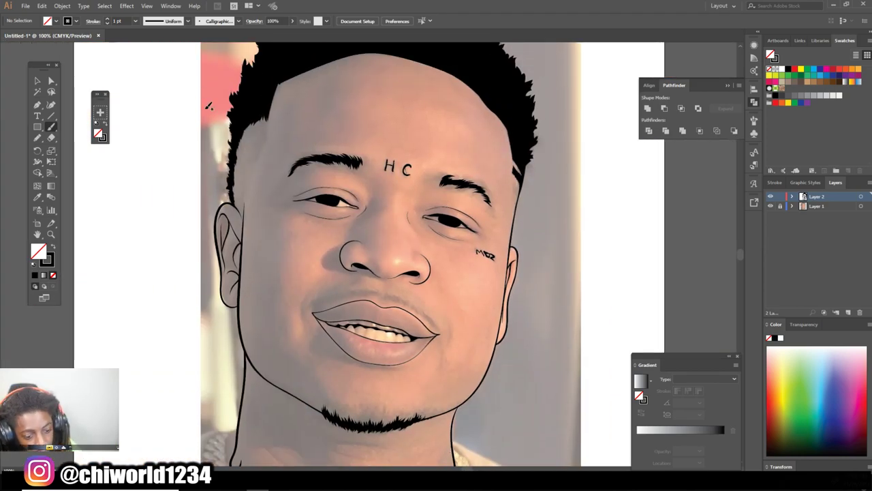
pyautogui.click(135, 21)
pyautogui.hotkey('ctrl', '+')
pyautogui.hotkey('ctrl', '+')
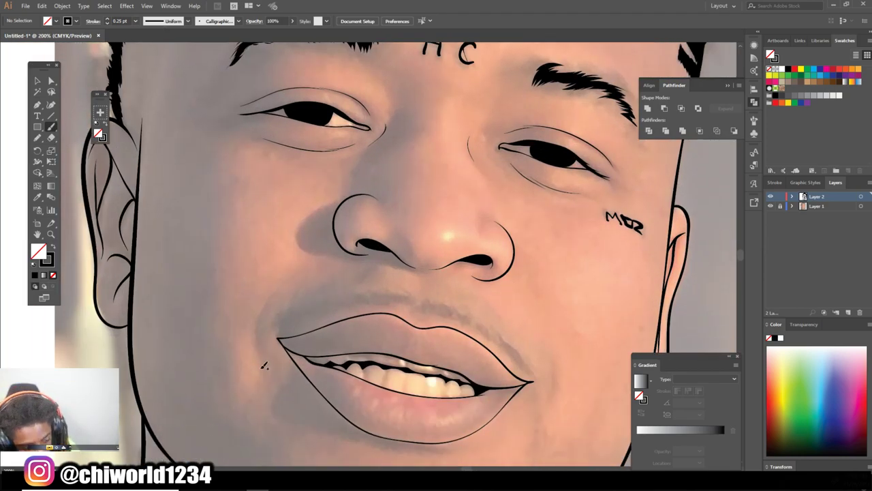
# Brush short hair strokes above the upper lip, extending toward the left corner
pyautogui.hotkey('ctrl', '+')
pyautogui.moveTo(429, 296)
pyautogui.mouseDown()
pyautogui.moveTo(437, 285)
pyautogui.moveTo(411, 283)
pyautogui.mouseUp()
pyautogui.moveTo(368, 295)
pyautogui.mouseDown()
pyautogui.moveTo(379, 282)
pyautogui.moveTo(352, 282)
pyautogui.mouseUp()
pyautogui.moveTo(300, 306); pyautogui.dragTo(311, 289)
pyautogui.moveTo(266, 315); pyautogui.dragTo(277, 297)
pyautogui.moveTo(232, 326); pyautogui.dragTo(235, 311)
pyautogui.moveTo(254, 321); pyautogui.dragTo(265, 306)
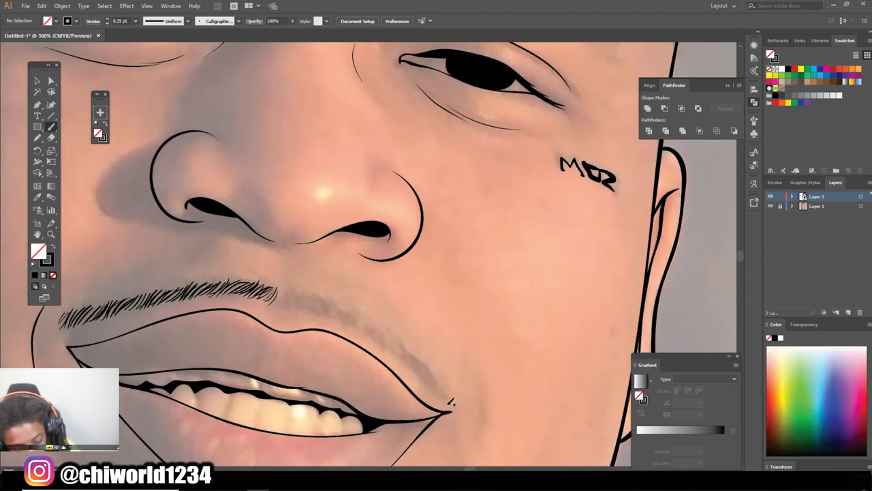
# Add moustache hairs near the right lip corner and fill the middle gap
pyautogui.moveTo(436, 390)
pyautogui.mouseDown()
pyautogui.moveTo(426, 356)
pyautogui.moveTo(392, 328)
pyautogui.moveTo(346, 300)
pyautogui.moveTo(298, 289)
pyautogui.mouseUp()
pyautogui.moveTo(294, 306); pyautogui.dragTo(285, 283)
pyautogui.moveTo(283, 305)
pyautogui.mouseDown()
pyautogui.moveTo(279, 285)
pyautogui.moveTo(271, 286)
pyautogui.mouseUp()
pyautogui.moveTo(267, 304); pyautogui.dragTo(262, 285)
pyautogui.hotkey('ctrl', '0')
pyautogui.hotkey('ctrl', '+')
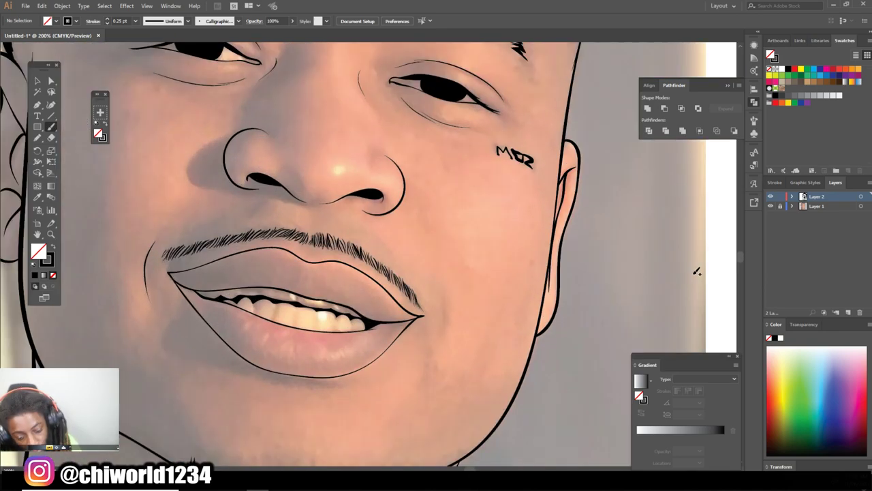
pyautogui.hotkey('ctrl', '-')
pyautogui.hotkey('ctrl', '-')
# Add fine hair strokes to the left eyebrow's tail, inner part and top edge
pyautogui.click(771, 206)
pyautogui.hotkey('ctrl', '+')
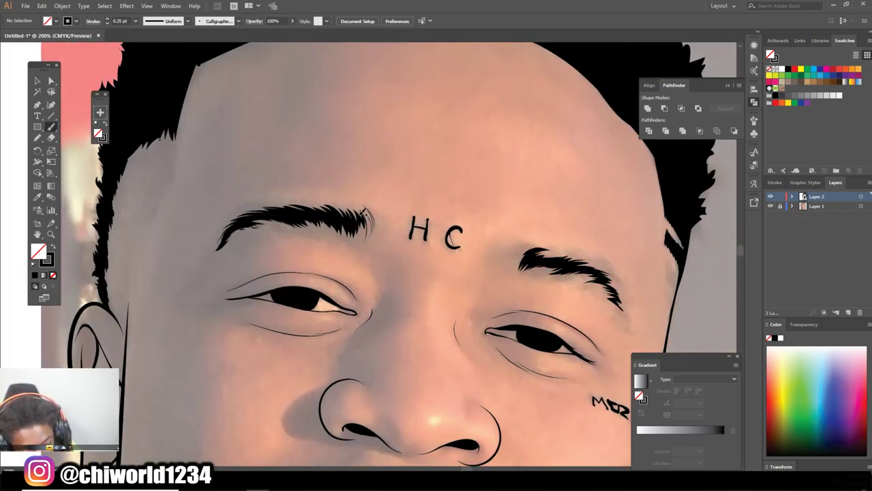
pyautogui.moveTo(352, 208)
pyautogui.mouseDown()
pyautogui.moveTo(362, 235)
pyautogui.moveTo(346, 242)
pyautogui.mouseUp()
pyautogui.moveTo(320, 216); pyautogui.dragTo(332, 240)
pyautogui.moveTo(334, 218)
pyautogui.mouseDown()
pyautogui.moveTo(341, 230)
pyautogui.moveTo(333, 234)
pyautogui.mouseUp()
pyautogui.moveTo(286, 215)
pyautogui.mouseDown()
pyautogui.moveTo(254, 230)
pyautogui.moveTo(272, 215)
pyautogui.moveTo(264, 220)
pyautogui.mouseUp()
pyautogui.moveTo(334, 210)
pyautogui.mouseDown()
pyautogui.moveTo(259, 208)
pyautogui.moveTo(327, 210)
pyautogui.moveTo(286, 201)
pyautogui.mouseUp()
# Add fine hair strokes along the right eyebrow's lower edge and body
pyautogui.hotkey('ctrl', '-')
pyautogui.hotkey('ctrl', '-')
pyautogui.hotkey('ctrl', '-')
pyautogui.click(771, 206)
pyautogui.hotkey('ctrl', '1')
pyautogui.click(770, 206)
pyautogui.scroll(3, 434, 257)
pyautogui.scroll(-2, 463, 213)
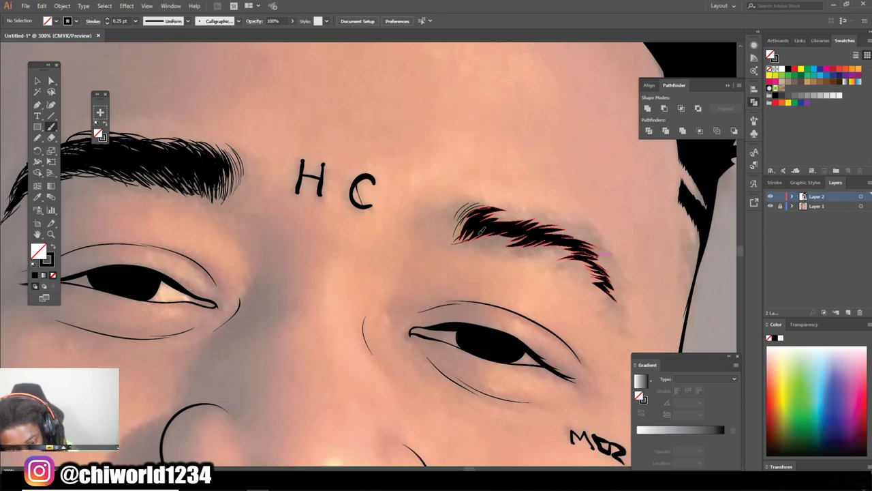
pyautogui.moveTo(592, 274)
pyautogui.mouseDown()
pyautogui.moveTo(530, 240)
pyautogui.moveTo(470, 237)
pyautogui.mouseUp()
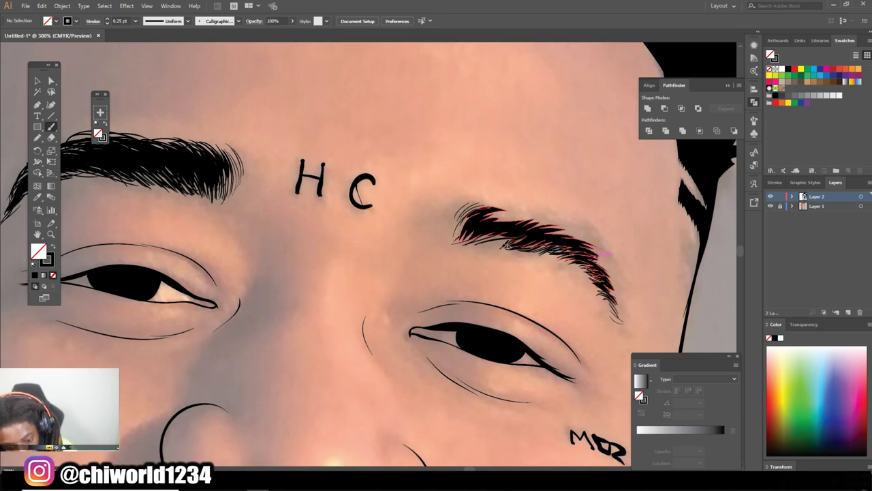
pyautogui.hotkey('ctrl', 'shift', 'a')
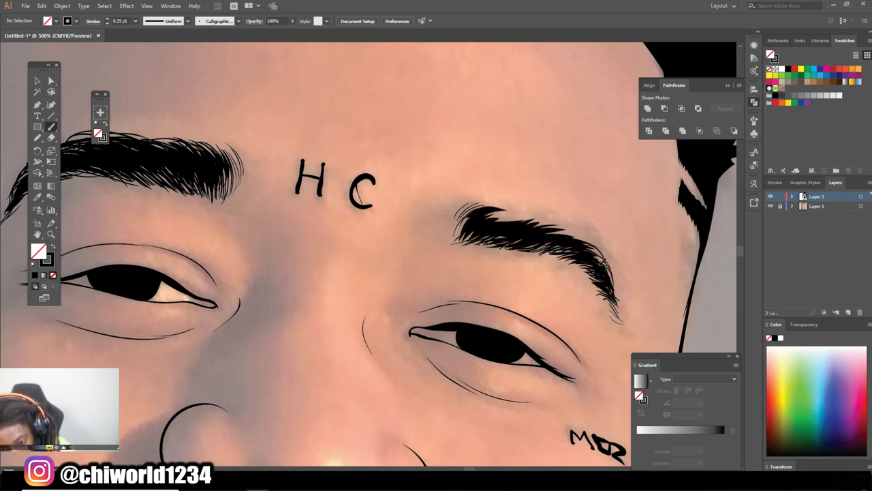
pyautogui.scroll(-3, 606, 286)
pyautogui.scroll(3, 507, 284)
pyautogui.moveTo(497, 274)
pyautogui.mouseDown()
pyautogui.moveTo(505, 249)
pyautogui.moveTo(451, 224)
pyautogui.moveTo(477, 221)
pyautogui.moveTo(386, 204)
pyautogui.moveTo(403, 220)
pyautogui.moveTo(361, 235)
pyautogui.moveTo(391, 201)
pyautogui.mouseUp()
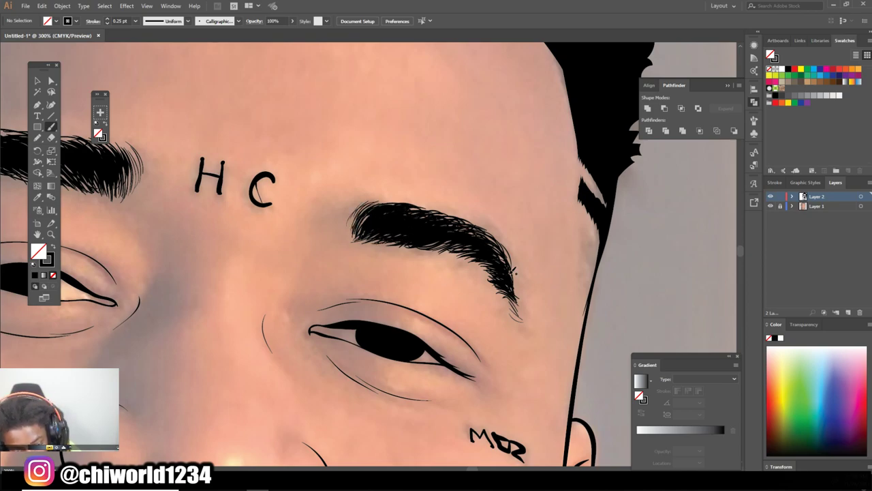
pyautogui.hotkey('ctrl', '-')
pyautogui.hotkey('ctrl', '-')
pyautogui.hotkey('ctrl', '-')
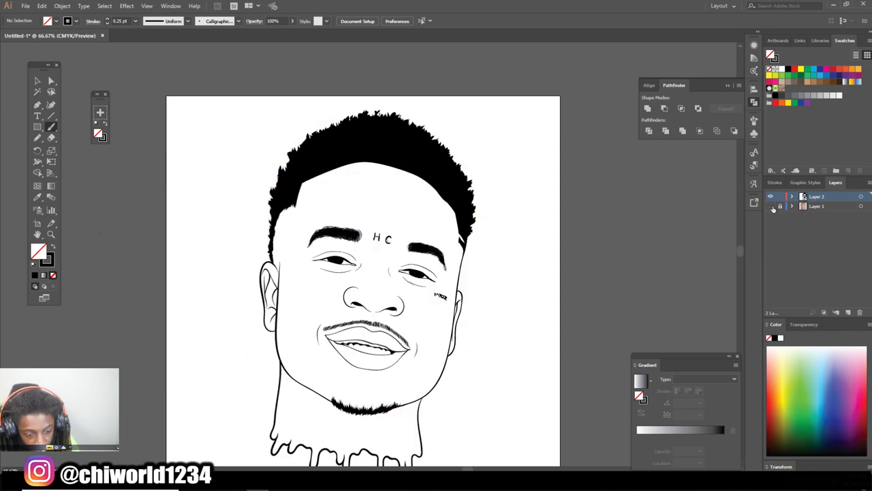
# Extend the jawline beard leftward with fine hair strokes
pyautogui.hotkey('ctrl', '+')
pyautogui.scroll(-2, 580, 229)
pyautogui.hotkey('ctrl', '+')
pyautogui.hotkey('ctrl', '+')
pyautogui.moveTo(280, 368); pyautogui.dragTo(156, 291)
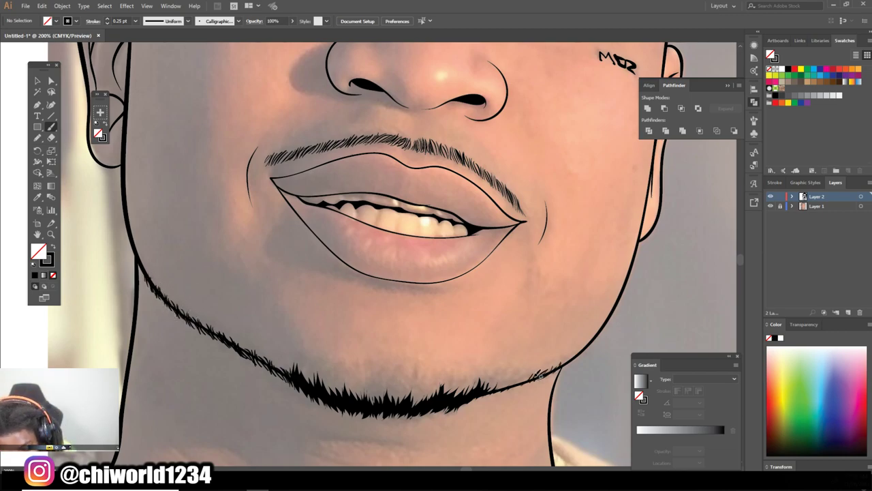
pyautogui.moveTo(504, 390)
pyautogui.mouseDown()
pyautogui.moveTo(412, 414)
pyautogui.moveTo(339, 414)
pyautogui.moveTo(295, 387)
pyautogui.mouseUp()
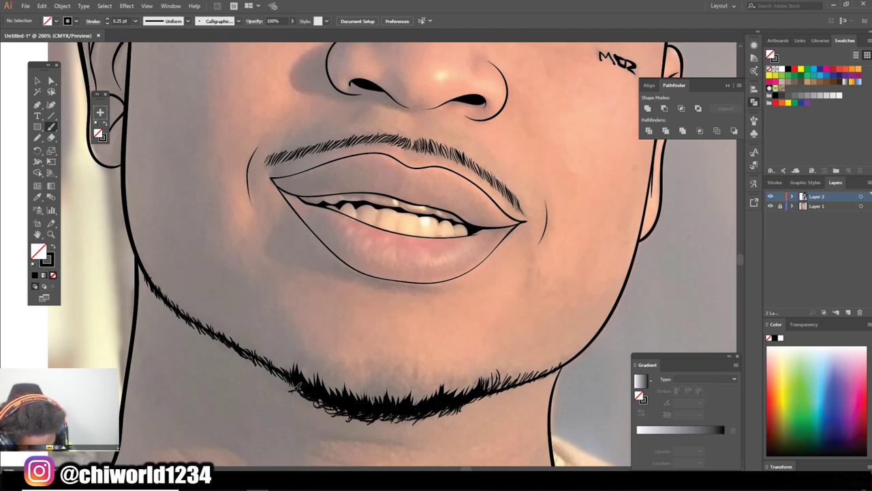
pyautogui.hotkey('ctrl', '-')
pyautogui.hotkey('ctrl', '-')
# Thicken the beard's upper edge and centre with more hair strokes
pyautogui.click(771, 206)
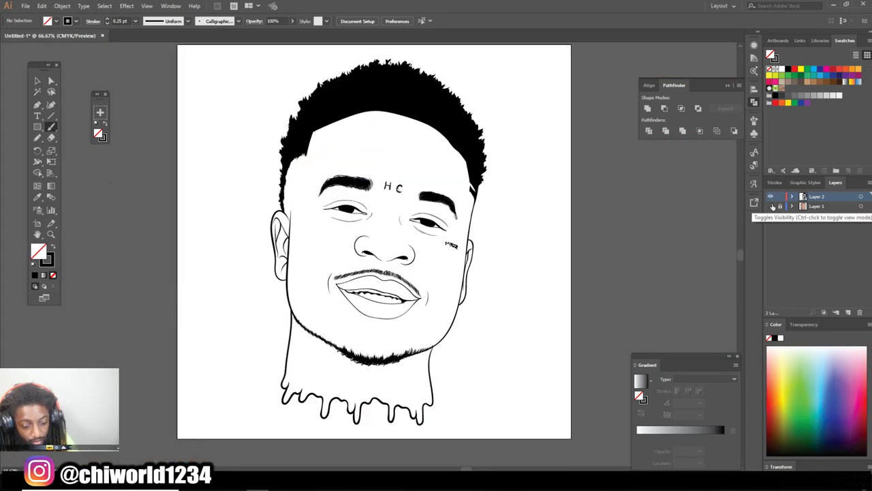
pyautogui.scroll(3, 524, 325)
pyautogui.hotkey('ctrl', '+')
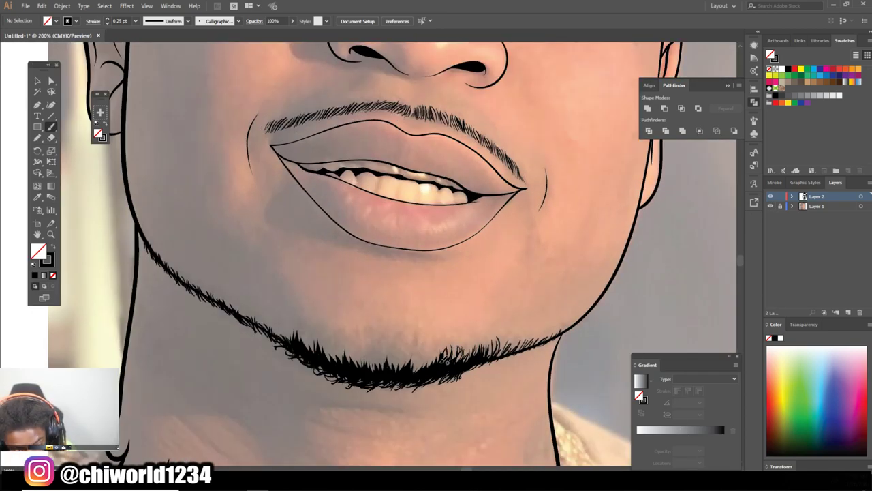
pyautogui.moveTo(445, 368)
pyautogui.mouseDown()
pyautogui.moveTo(436, 344)
pyautogui.moveTo(412, 337)
pyautogui.mouseUp()
pyautogui.moveTo(410, 372)
pyautogui.mouseDown()
pyautogui.moveTo(400, 347)
pyautogui.moveTo(382, 347)
pyautogui.moveTo(392, 340)
pyautogui.mouseUp()
pyautogui.moveTo(426, 375); pyautogui.dragTo(417, 350)
pyautogui.moveTo(379, 374)
pyautogui.mouseDown()
pyautogui.moveTo(365, 345)
pyautogui.moveTo(304, 325)
pyautogui.mouseUp()
pyautogui.moveTo(317, 354); pyautogui.dragTo(308, 344)
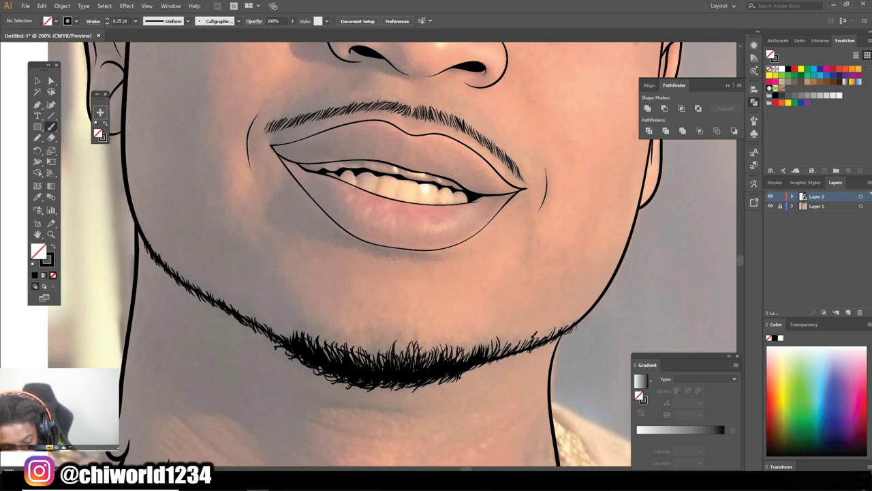
pyautogui.moveTo(564, 337); pyautogui.dragTo(449, 371)
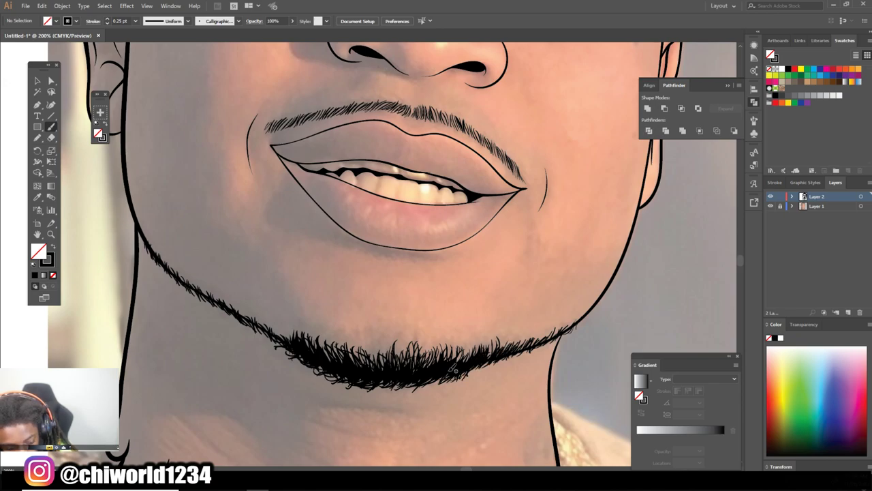
pyautogui.moveTo(393, 353); pyautogui.dragTo(408, 357)
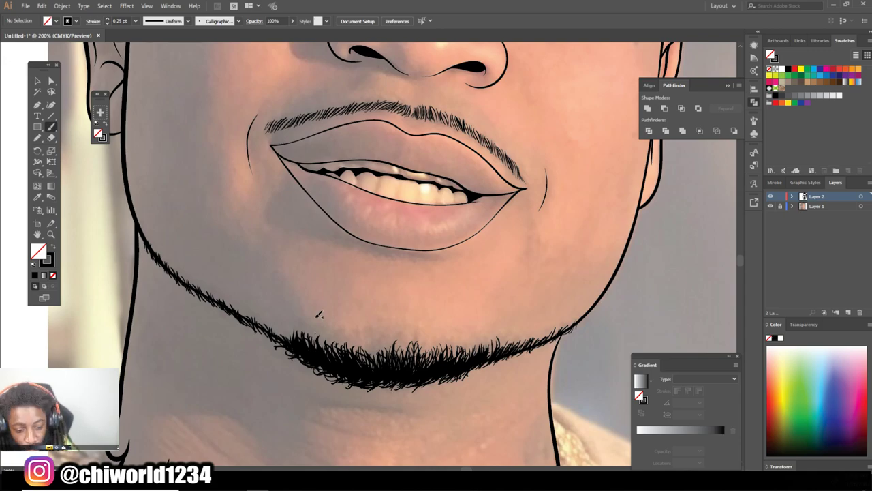
# Draw a thin line of hairs under the lower lip
pyautogui.moveTo(428, 253); pyautogui.dragTo(408, 255)
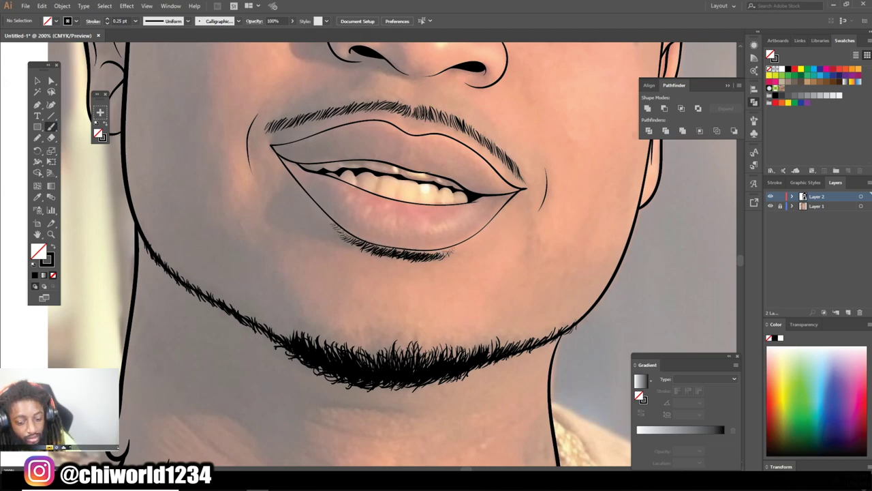
pyautogui.hotkey('ctrl', '0')
pyautogui.click(770, 205)
# Paint two divider lines between the upper teeth at close zoom
pyautogui.hotkey('ctrl', '+')
pyautogui.hotkey('ctrl', '+')
pyautogui.hotkey('ctrl', '+')
pyautogui.click(770, 205)
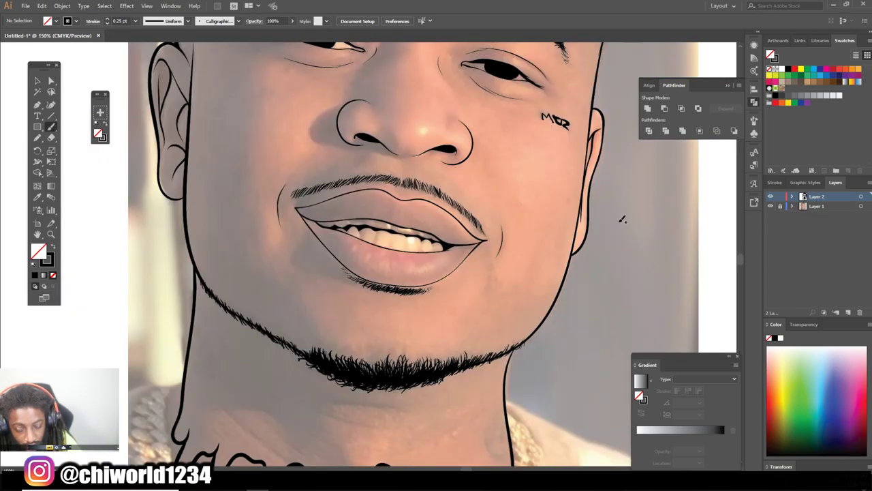
pyautogui.scroll(3, 442, 235)
pyautogui.scroll(2, 442, 235)
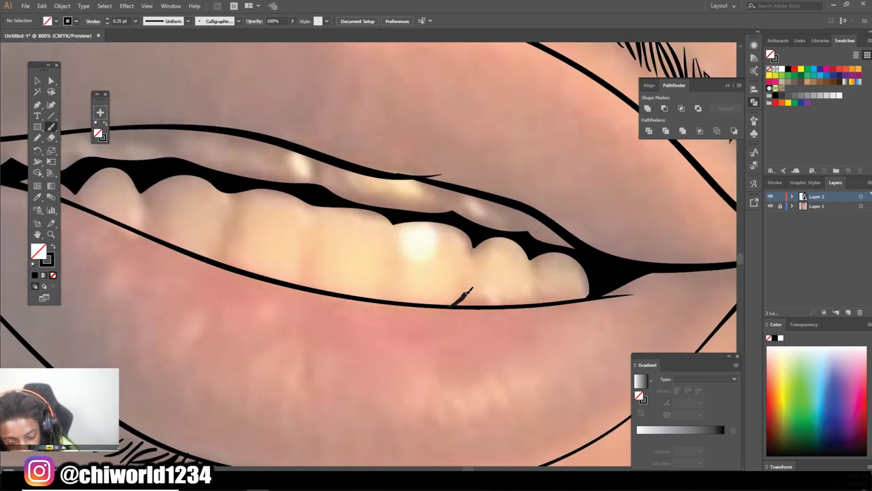
pyautogui.scroll(-3, 551, 343)
pyautogui.scroll(3, 532, 333)
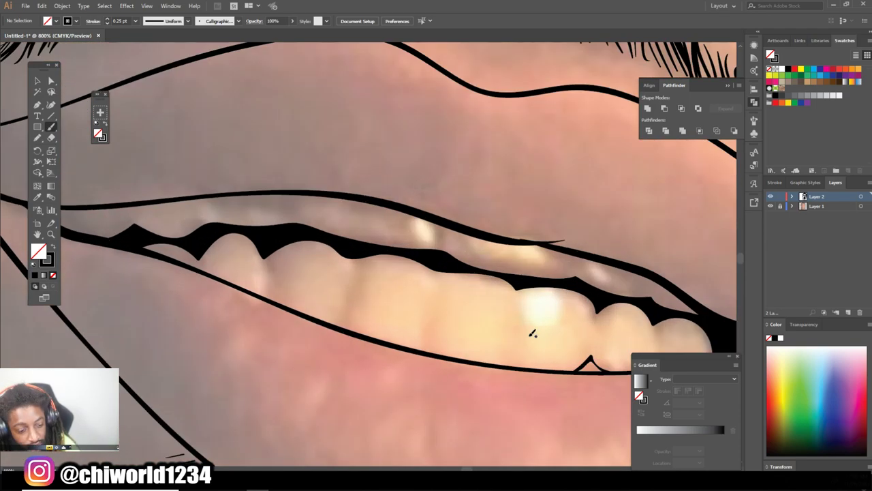
pyautogui.moveTo(190, 200); pyautogui.dragTo(196, 211)
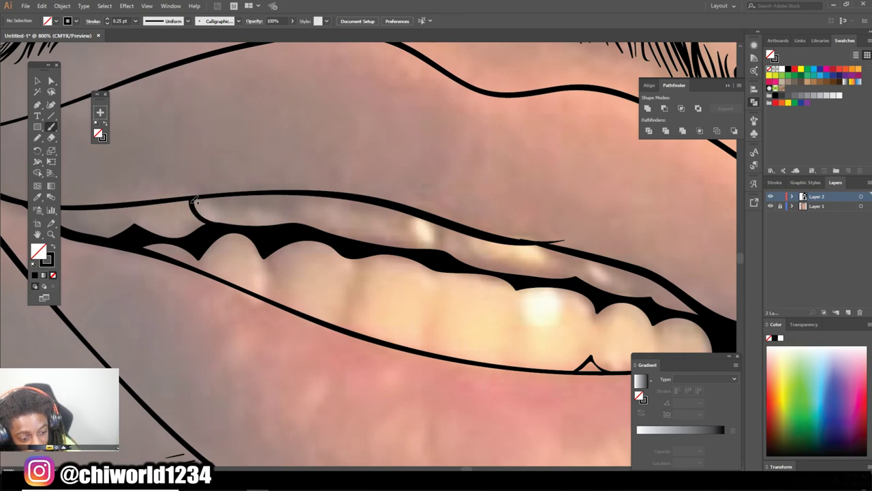
pyautogui.scroll(-3, 664, 300)
pyautogui.scroll(-2, 656, 306)
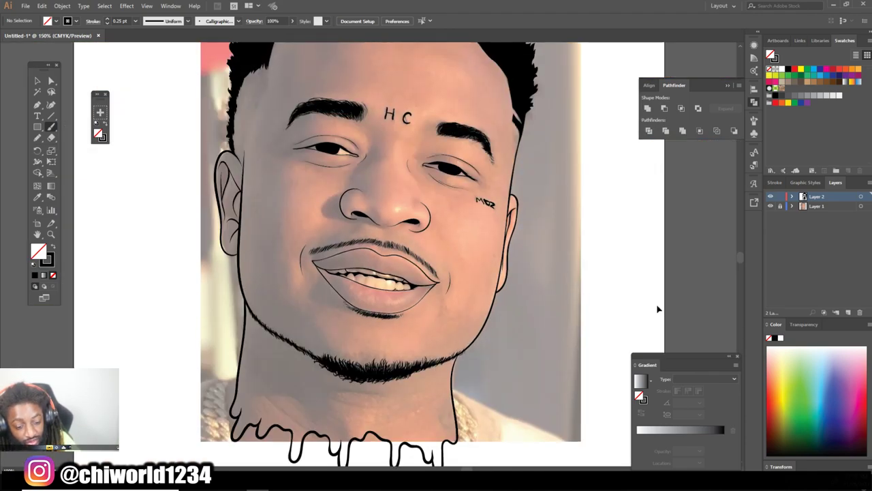
pyautogui.scroll(5, 413, 293)
pyautogui.moveTo(405, 319); pyautogui.dragTo(408, 302)
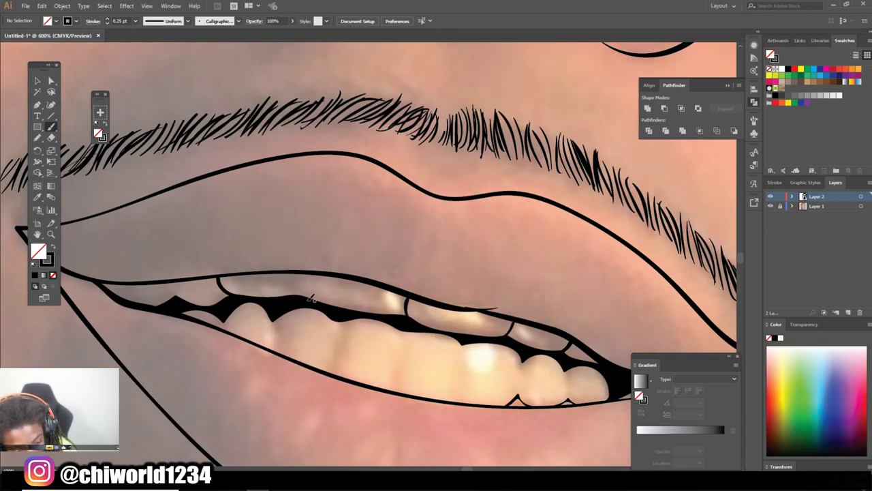
# Darken the inner corners of both eyes with short brush strokes
pyautogui.scroll(-3, 310, 298)
pyautogui.scroll(-2, 310, 298)
pyautogui.click(771, 206)
pyautogui.scroll(4, 368, 204)
pyautogui.scroll(2, 362, 273)
pyautogui.scroll(1, 362, 316)
pyautogui.moveTo(377, 252); pyautogui.dragTo(385, 243)
pyautogui.scroll(-5, 530, 437)
pyautogui.scroll(5, 438, 273)
pyautogui.moveTo(470, 276)
pyautogui.mouseDown()
pyautogui.moveTo(466, 289)
pyautogui.moveTo(442, 271)
pyautogui.moveTo(463, 279)
pyautogui.mouseUp()
# Paint the first hair strand rising from the hairline at the left temple
pyautogui.scroll(-3, 518, 282)
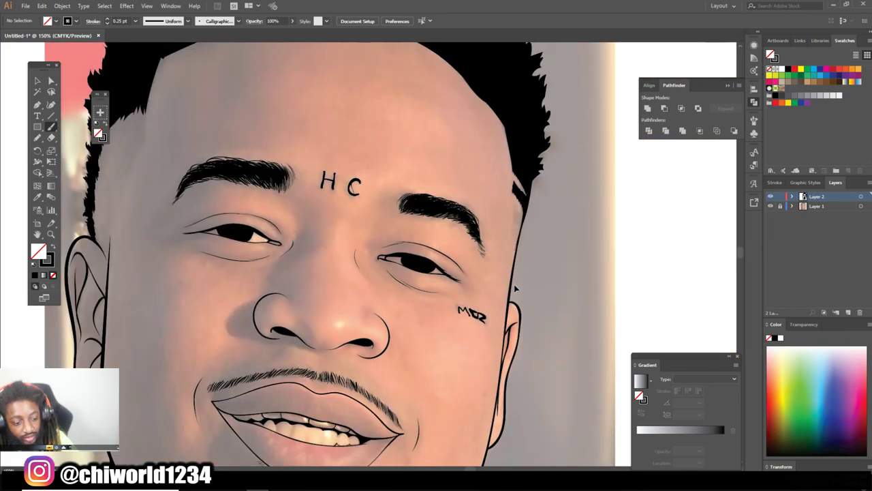
pyautogui.scroll(-1, 504, 293)
pyautogui.scroll(2, 493, 299)
pyautogui.moveTo(349, 238)
pyautogui.mouseDown()
pyautogui.moveTo(361, 215)
pyautogui.moveTo(364, 171)
pyautogui.moveTo(353, 199)
pyautogui.moveTo(346, 184)
pyautogui.mouseUp()
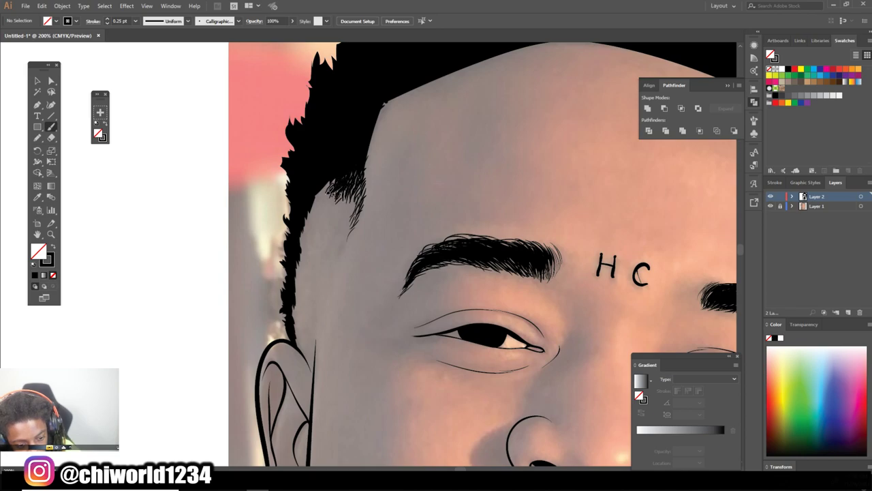
# Paint fine short hair strokes along the left hairline and down the sideburn
pyautogui.moveTo(334, 186); pyautogui.dragTo(321, 206)
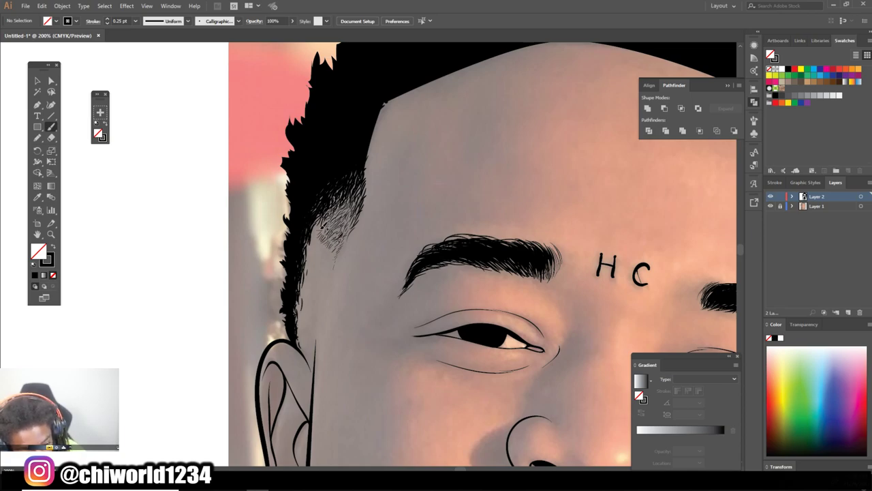
pyautogui.moveTo(344, 231)
pyautogui.mouseDown()
pyautogui.moveTo(333, 245)
pyautogui.moveTo(315, 249)
pyautogui.mouseUp()
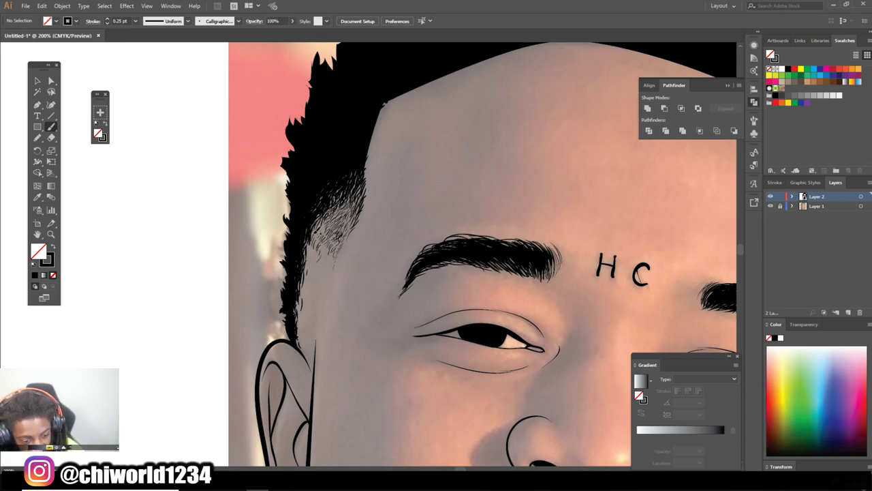
pyautogui.press('v')
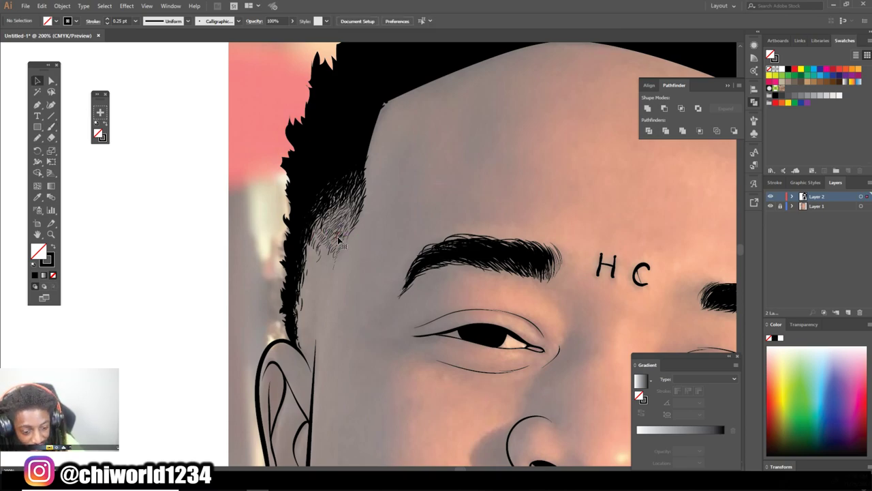
pyautogui.press('b')
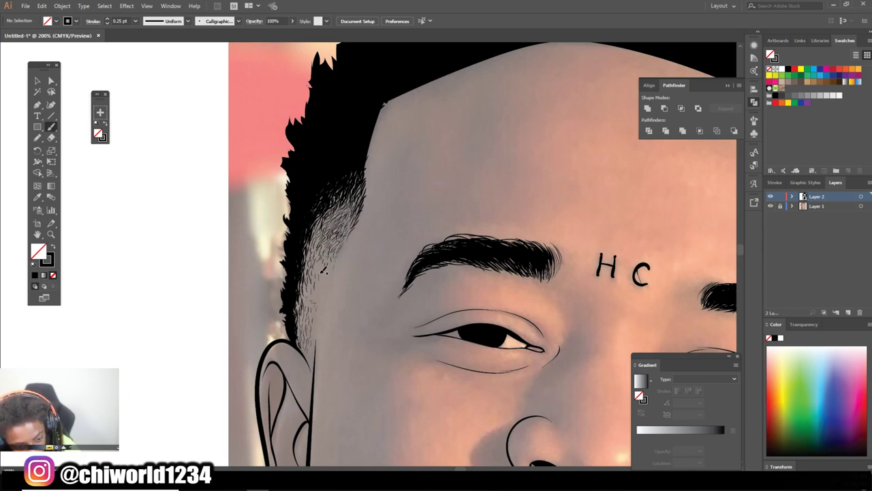
pyautogui.hotkey('ctrl', '-')
pyautogui.hotkey('ctrl', '-')
pyautogui.hotkey('ctrl', '-')
pyautogui.hotkey('ctrl', '-')
pyautogui.click(770, 205)
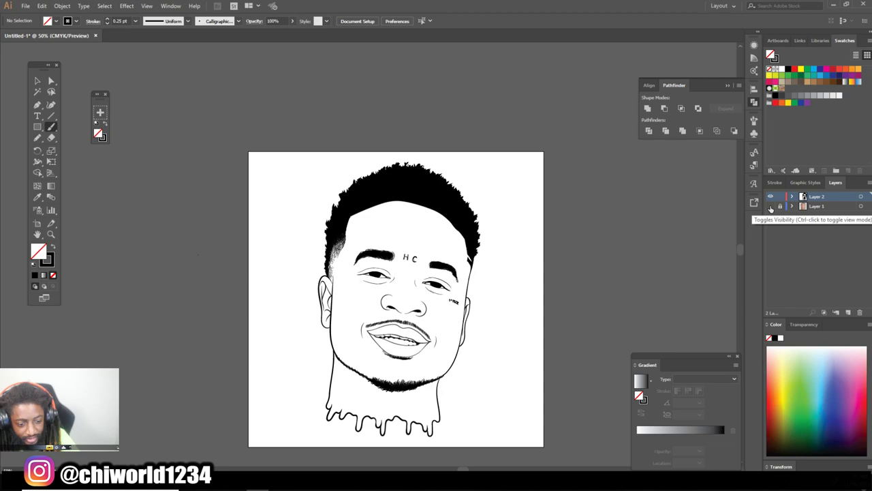
# Paint short hair strokes along the beard line below the mouth
pyautogui.hotkey('ctrl', '+')
pyautogui.hotkey('ctrl', '+')
pyautogui.hotkey('ctrl', '+')
pyautogui.hotkey('ctrl', '+')
pyautogui.hotkey('ctrl', '+')
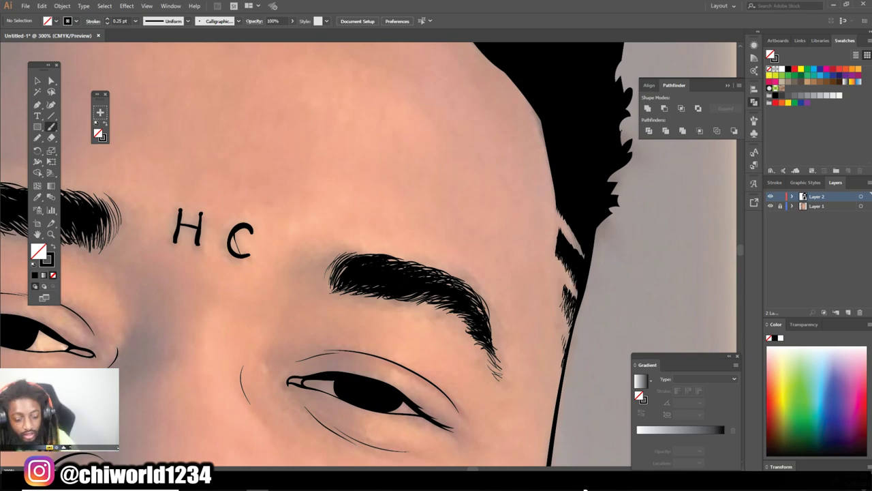
pyautogui.scroll(-1, 559, 252)
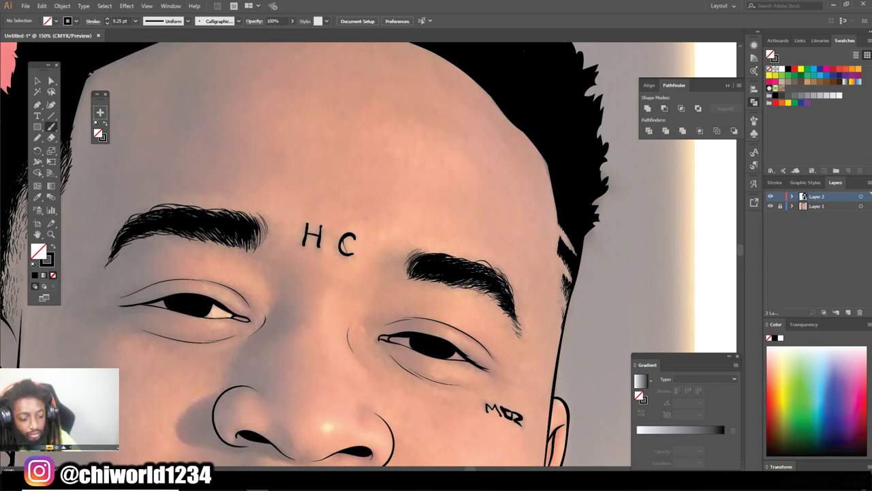
pyautogui.hotkey('ctrl', '0')
pyautogui.hotkey('ctrl', '+')
pyautogui.hotkey('ctrl', '+')
pyautogui.hotkey('ctrl', '+')
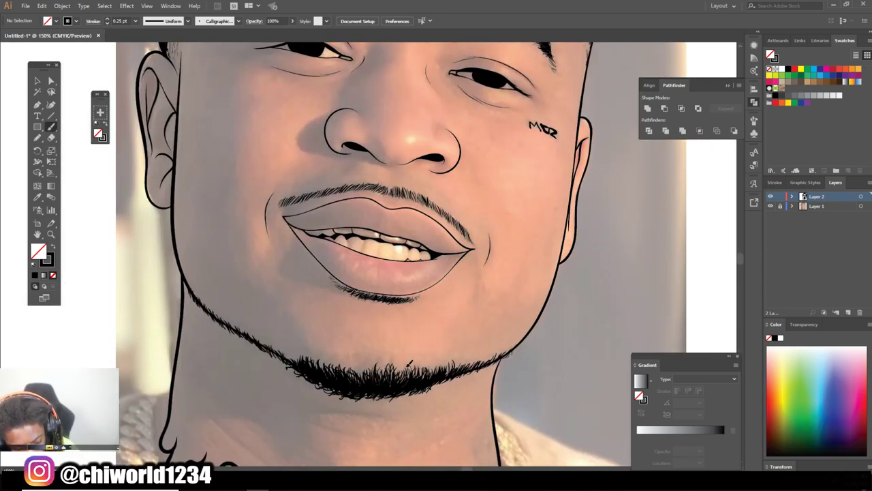
pyautogui.moveTo(372, 373)
pyautogui.mouseDown()
pyautogui.moveTo(361, 361)
pyautogui.moveTo(337, 362)
pyautogui.mouseUp()
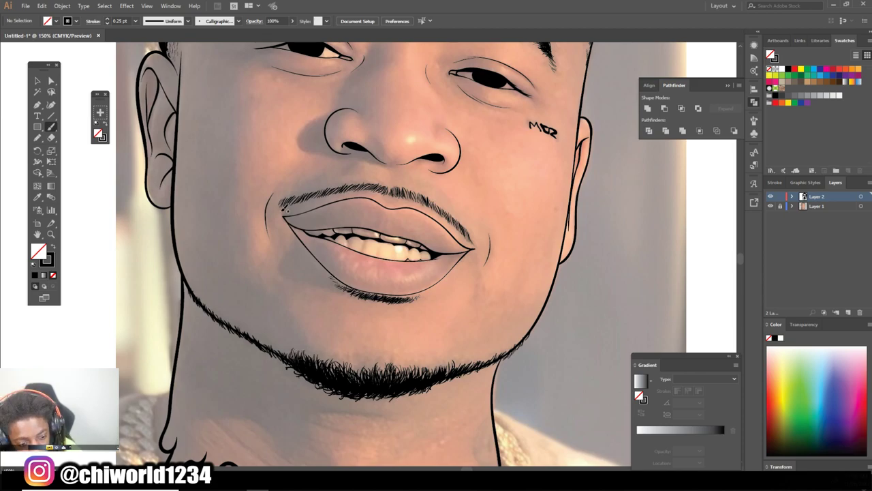
pyautogui.hotkey('ctrl', '0')
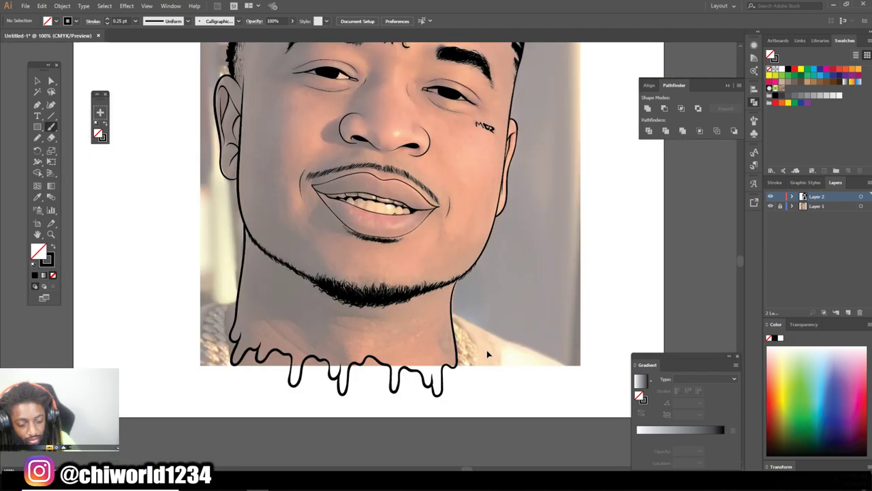
pyautogui.scroll(5, 486, 350)
pyautogui.hotkey('shift', 'b')
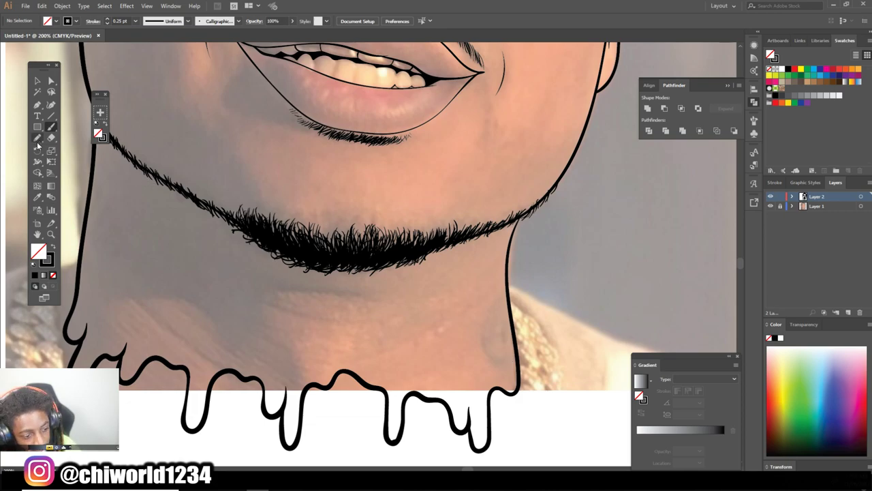
# Draw a small black curled mark with inner detail on the right side of the neck
pyautogui.click(54, 249)
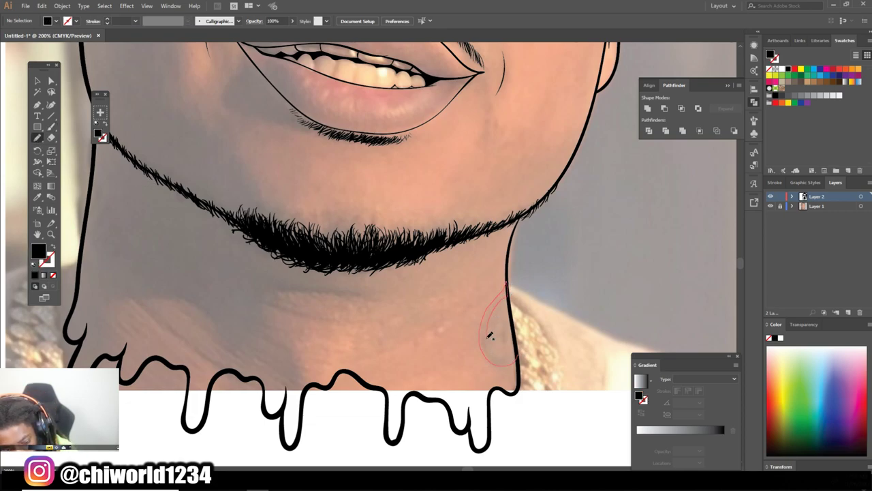
pyautogui.moveTo(519, 347)
pyautogui.mouseDown()
pyautogui.moveTo(492, 352)
pyautogui.moveTo(509, 315)
pyautogui.moveTo(504, 288)
pyautogui.mouseUp()
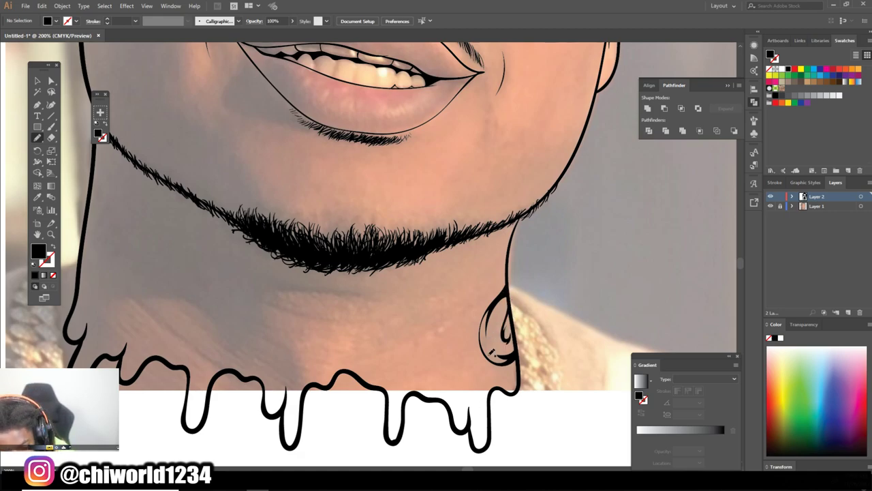
pyautogui.moveTo(482, 332); pyautogui.dragTo(483, 341)
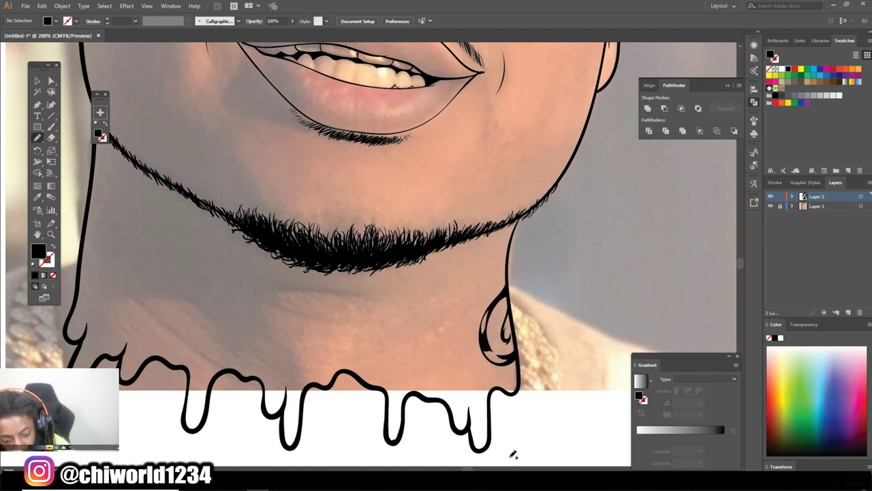
# With the photo hidden, fill the middle and next neck drips solid black
pyautogui.hotkey('ctrl', '0')
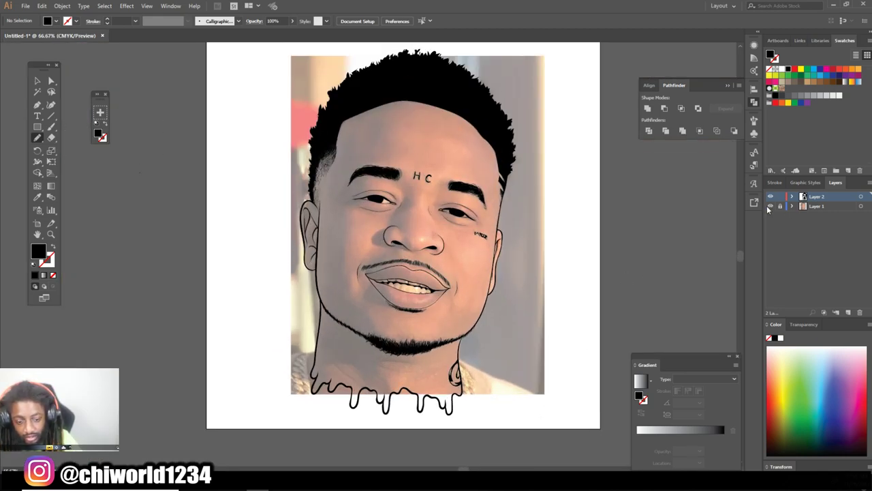
pyautogui.click(771, 205)
pyautogui.hotkey('ctrl', '+')
pyautogui.hotkey('ctrl', '+')
pyautogui.hotkey('ctrl', '+')
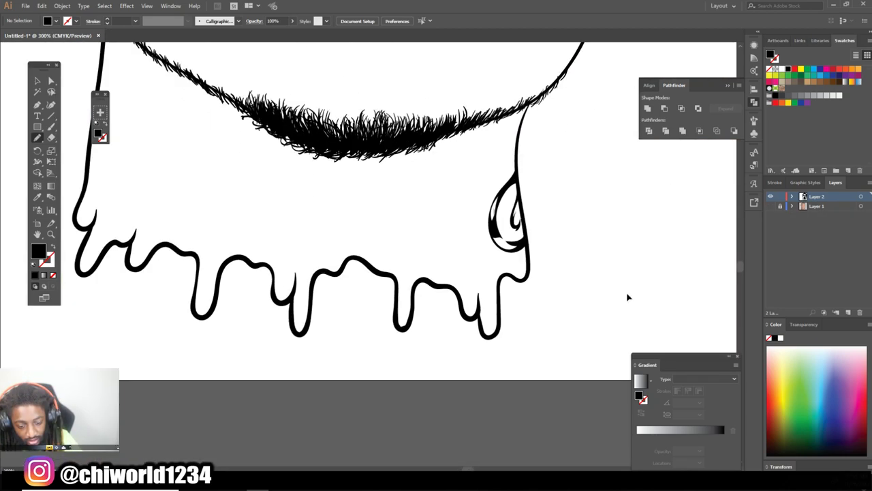
pyautogui.hotkey('ctrl', '+')
pyautogui.moveTo(516, 325)
pyautogui.mouseDown()
pyautogui.moveTo(454, 335)
pyautogui.moveTo(388, 292)
pyautogui.moveTo(473, 273)
pyautogui.moveTo(512, 326)
pyautogui.mouseUp()
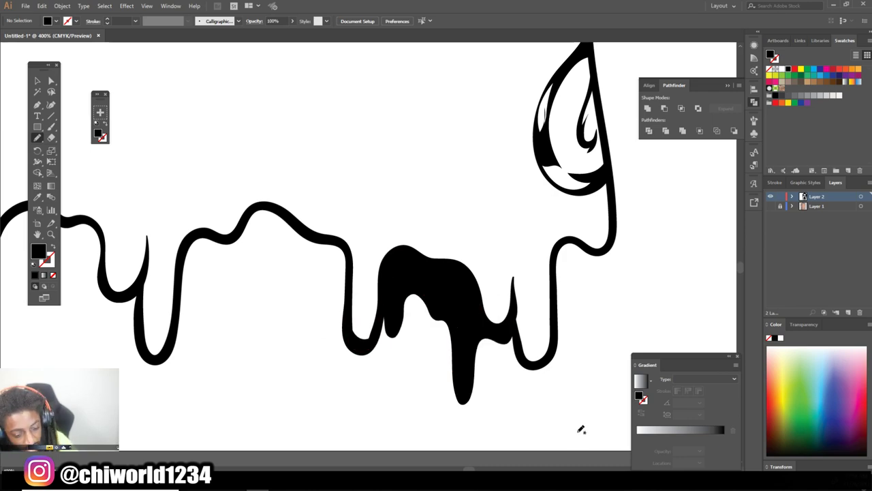
pyautogui.hscroll(-3, 468, 399)
pyautogui.moveTo(428, 312)
pyautogui.mouseDown()
pyautogui.moveTo(270, 289)
pyautogui.moveTo(433, 293)
pyautogui.moveTo(370, 375)
pyautogui.moveTo(288, 253)
pyautogui.moveTo(381, 214)
pyautogui.moveTo(438, 257)
pyautogui.moveTo(434, 318)
pyautogui.mouseUp()
# Fill the remaining left neck drips solid black
pyautogui.hscroll(-6, 423, 370)
pyautogui.scroll(-3, 495, 341)
pyautogui.scroll(3, 471, 282)
pyautogui.moveTo(470, 286)
pyautogui.mouseDown()
pyautogui.moveTo(414, 334)
pyautogui.moveTo(330, 282)
pyautogui.moveTo(370, 227)
pyautogui.moveTo(422, 227)
pyautogui.moveTo(470, 238)
pyautogui.moveTo(469, 286)
pyautogui.mouseUp()
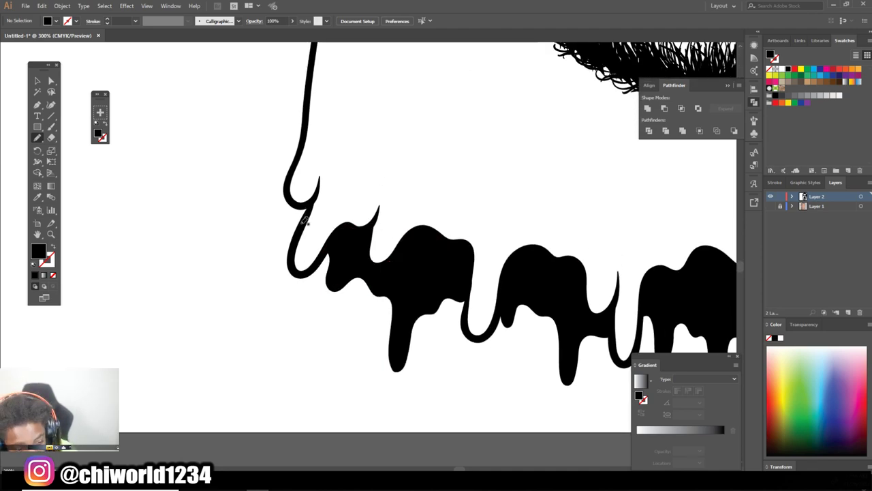
pyautogui.scroll(-3, 424, 360)
pyautogui.scroll(5, 424, 360)
pyautogui.moveTo(479, 337)
pyautogui.mouseDown()
pyautogui.moveTo(521, 276)
pyautogui.moveTo(473, 340)
pyautogui.mouseUp()
pyautogui.scroll(-5, 473, 374)
pyautogui.scroll(2, 470, 366)
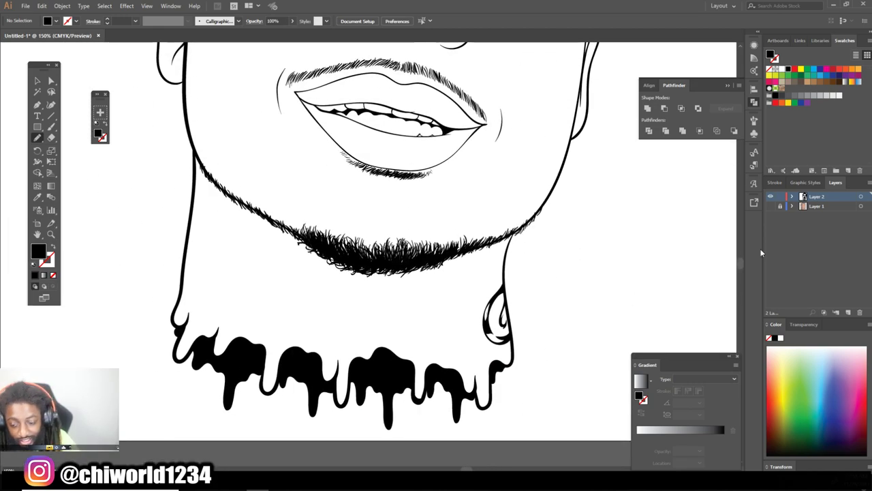
# Return to the Paintbrush with a black stroke and the reference photo showing
pyautogui.press('b')
pyautogui.click(770, 205)
pyautogui.hotkey('shift', 'x')
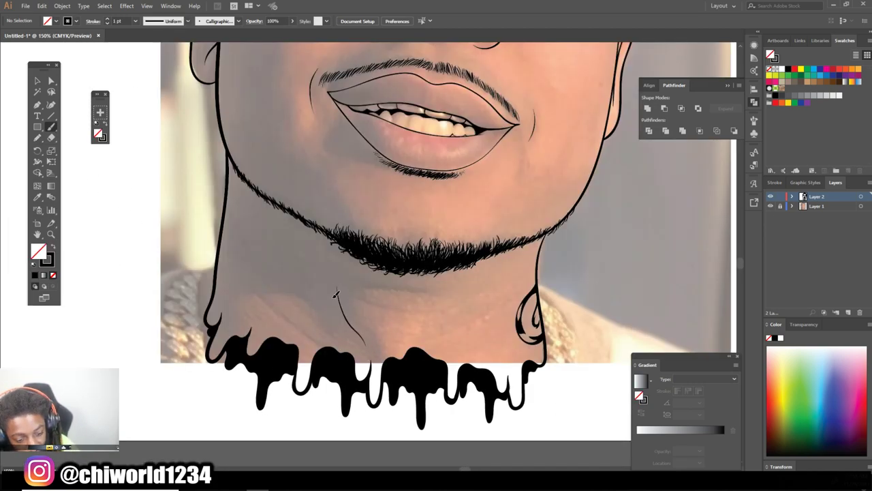
pyautogui.scroll(-3, 337, 298)
pyautogui.scroll(2, 467, 331)
pyautogui.scroll(3, 489, 305)
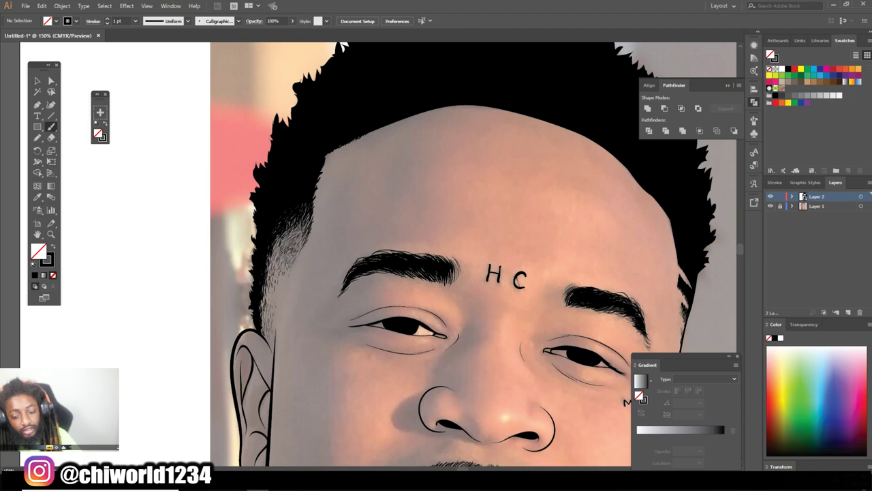
pyautogui.scroll(-1, 273, 307)
pyautogui.scroll(1, 428, 247)
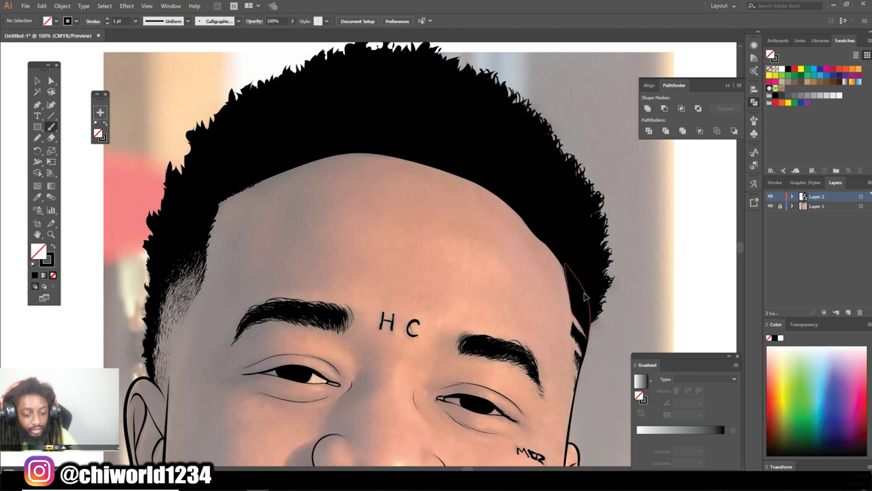
pyautogui.hotkey('ctrl', '0')
pyautogui.click(770, 206)
pyautogui.hotkey('ctrl', '1')
pyautogui.keyDown('alt'); pyautogui.scroll(1, 364, 166); pyautogui.keyUp('alt')
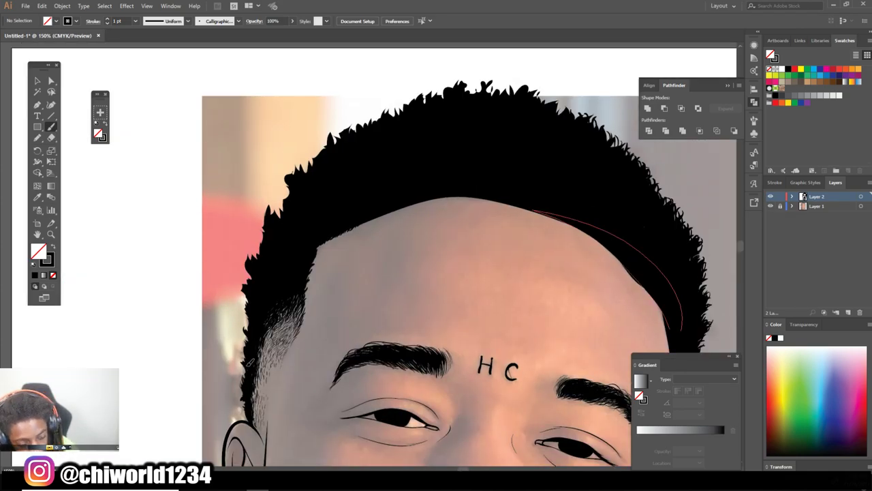
# Paint curly wisps along the left, top and right edges of the hair
pyautogui.moveTo(259, 255); pyautogui.dragTo(289, 178)
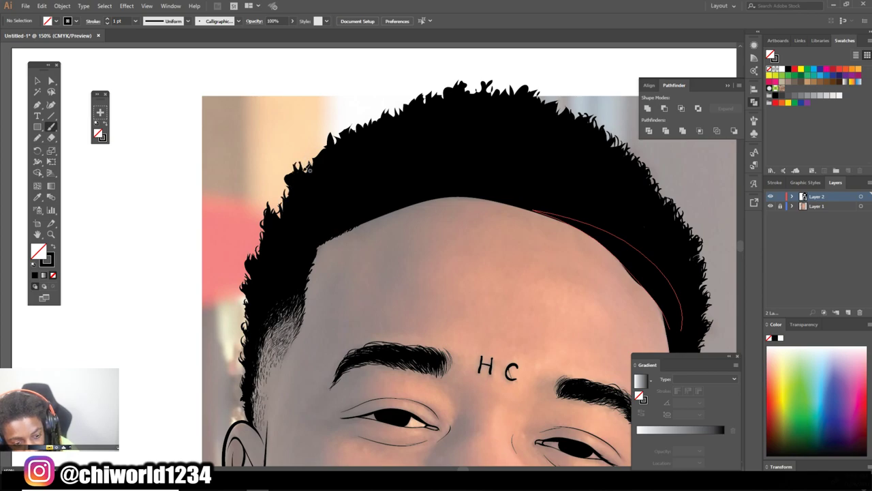
pyautogui.moveTo(343, 138); pyautogui.dragTo(368, 121)
pyautogui.moveTo(484, 100)
pyautogui.mouseDown()
pyautogui.moveTo(502, 82)
pyautogui.moveTo(488, 76)
pyautogui.mouseUp()
pyautogui.moveTo(548, 104); pyautogui.dragTo(560, 98)
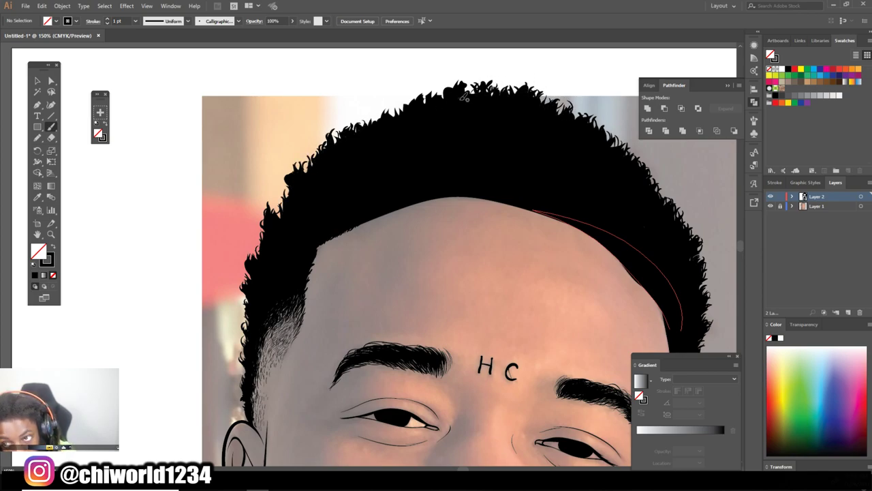
pyautogui.hotkey('ctrl', '0')
pyautogui.hotkey('ctrl', '-')
pyautogui.scroll(5, 544, 310)
pyautogui.scroll(3, 544, 310)
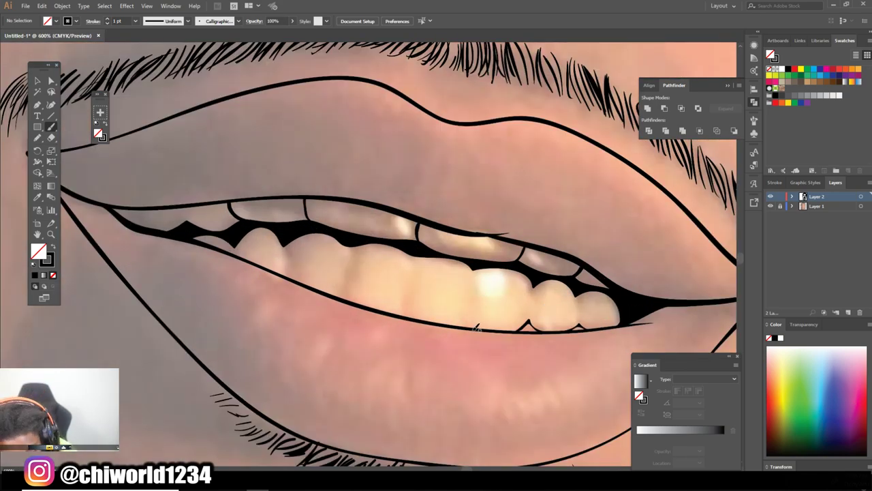
pyautogui.hotkey('ctrl', '-')
pyautogui.hotkey('ctrl', '-')
pyautogui.hotkey('ctrl', '-')
pyautogui.hotkey('ctrl', '-')
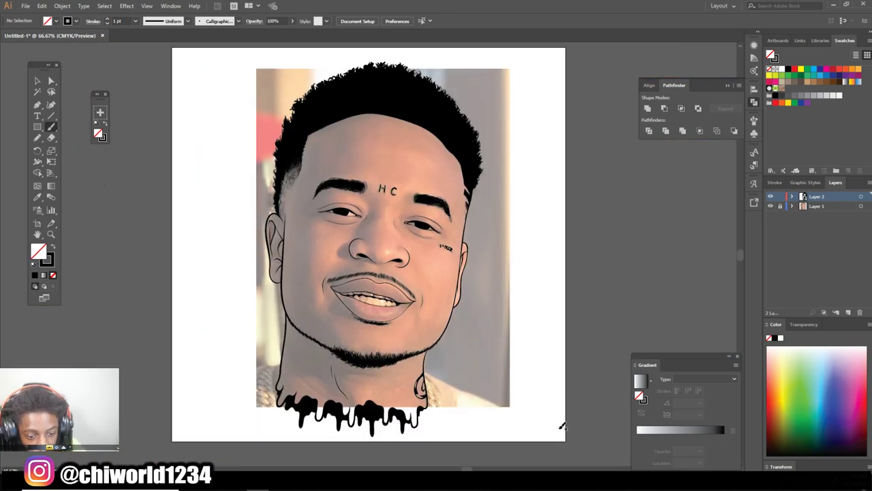
pyautogui.click(36, 81)
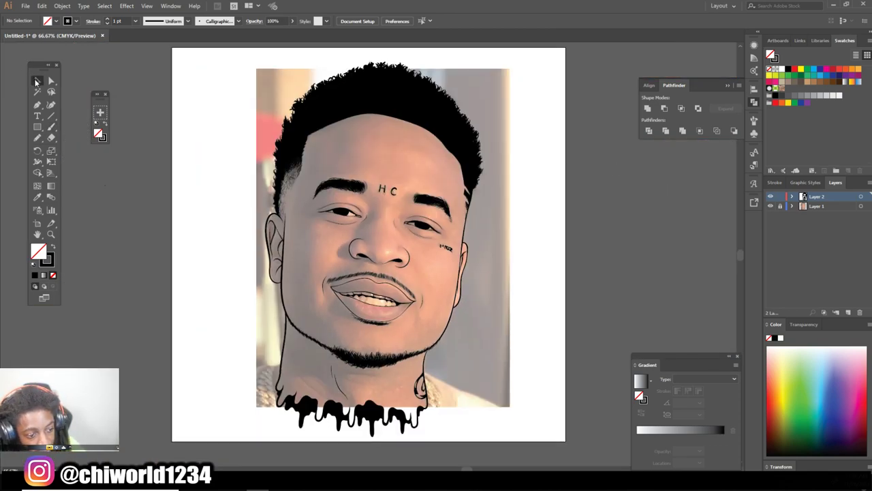
# Expand and merge all the line art into one group, and duplicate its layer as Layer 2 copy
pyautogui.moveTo(224, 52); pyautogui.dragTo(545, 466)
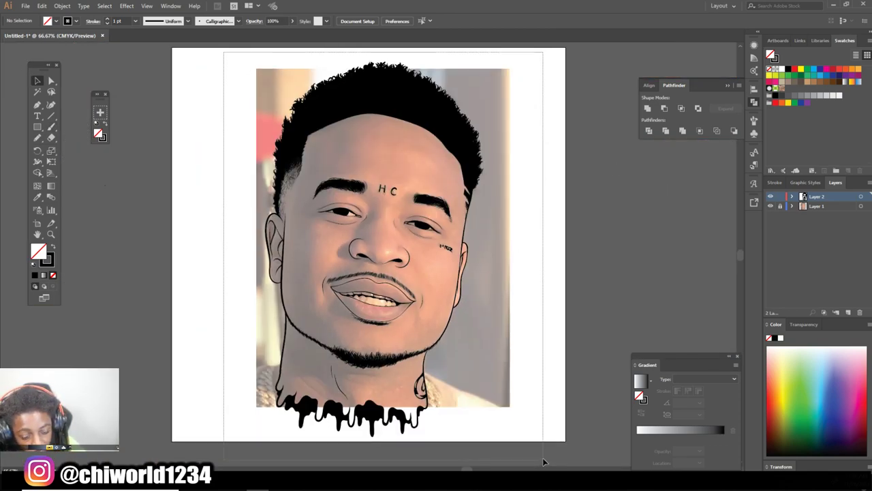
pyautogui.moveTo(430, 213); pyautogui.dragTo(279, 78)
pyautogui.click(61, 5)
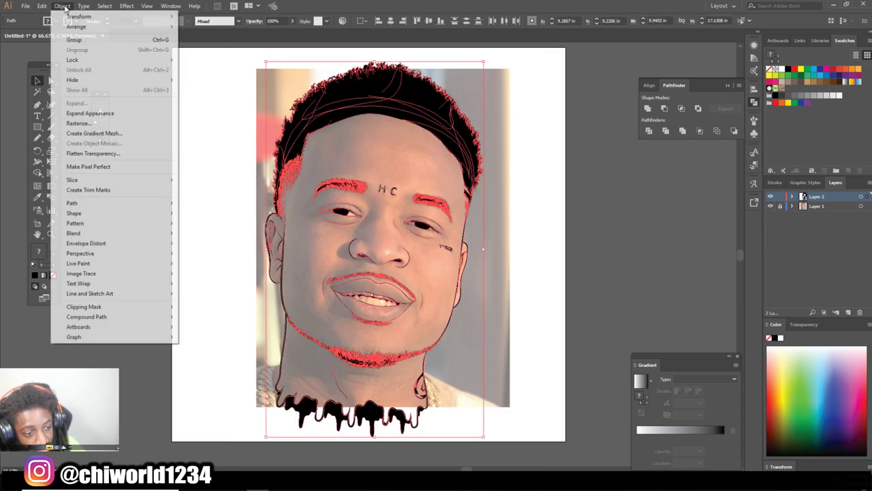
pyautogui.click(95, 114)
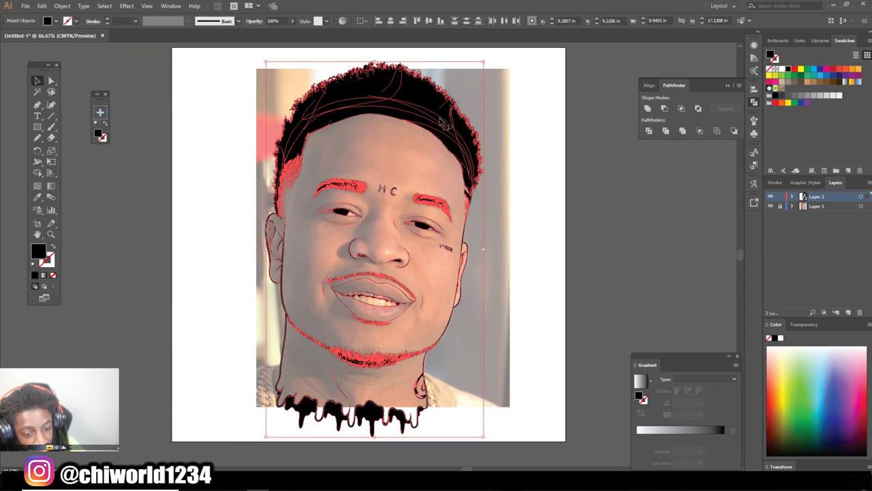
pyautogui.click(683, 131)
pyautogui.moveTo(818, 196); pyautogui.dragTo(848, 312)
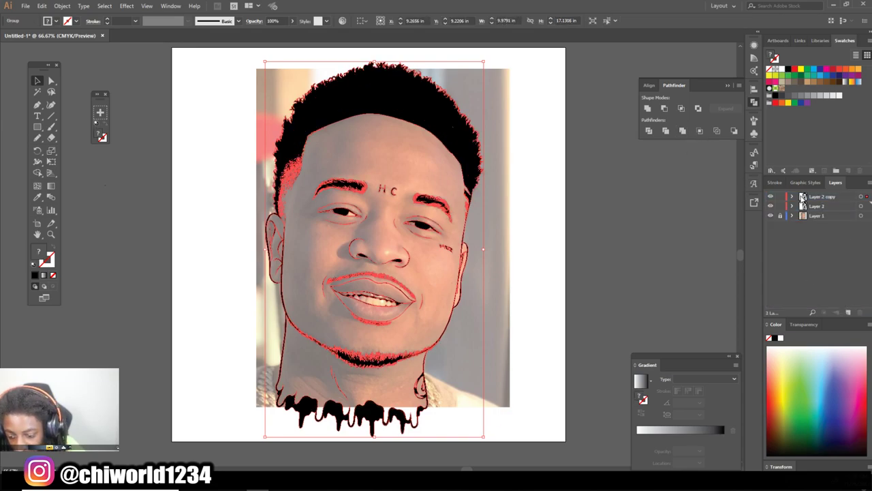
pyautogui.click(787, 205)
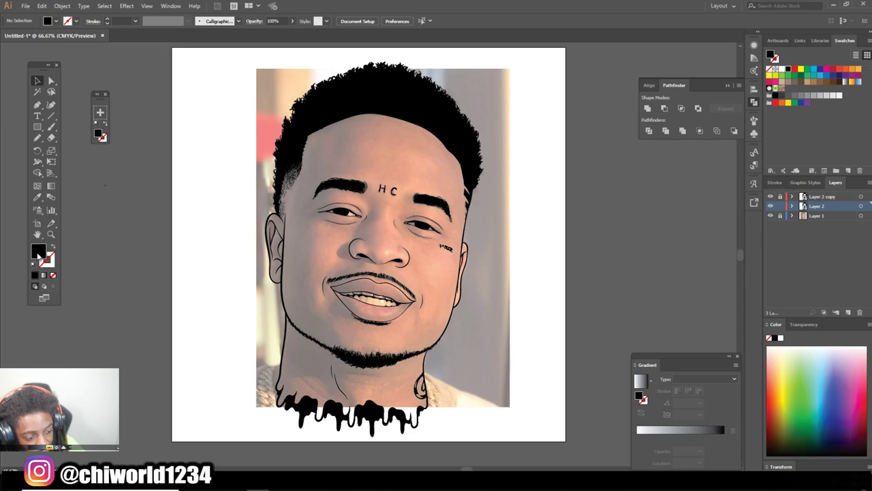
# Tune the Color Picker's hue and brightness to a light salmon-peach, FF9B78
pyautogui.doubleClick(38, 252)
pyautogui.moveTo(145, 133); pyautogui.dragTo(136, 145)
pyautogui.moveTo(69, 123); pyautogui.dragTo(66, 45)
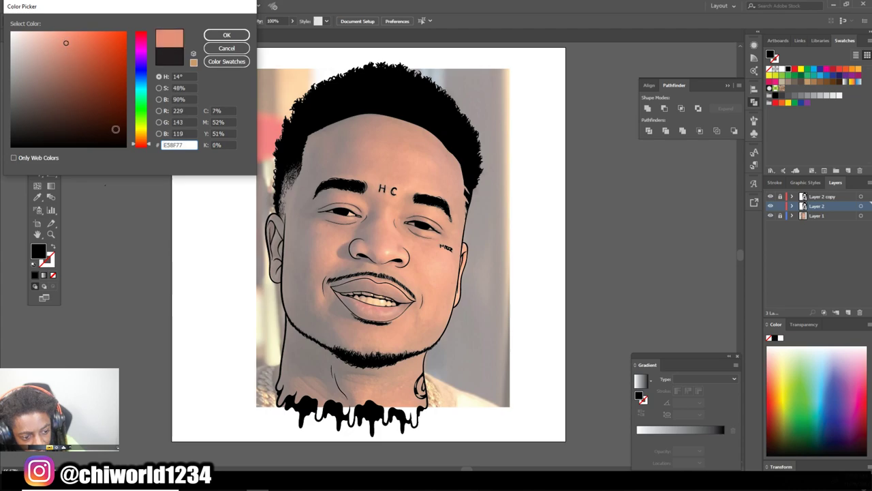
pyautogui.moveTo(137, 144)
pyautogui.mouseDown()
pyautogui.moveTo(130, 139)
pyautogui.moveTo(141, 146)
pyautogui.mouseUp()
pyautogui.moveTo(85, 60); pyautogui.dragTo(73, 22)
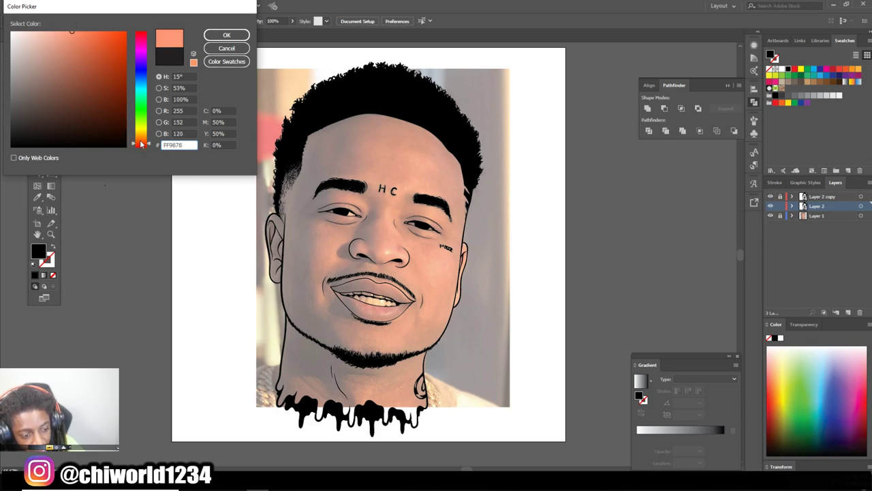
pyautogui.moveTo(142, 144); pyautogui.dragTo(142, 145)
pyautogui.click(227, 35)
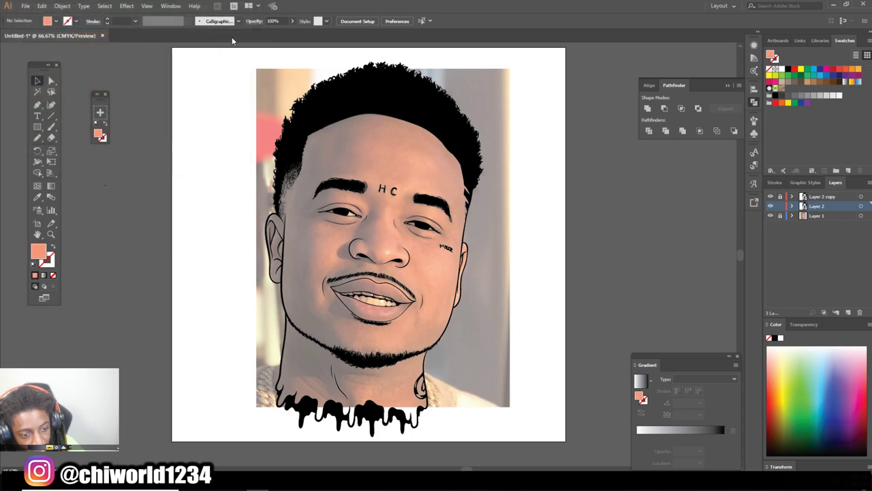
# Delete Layer 1, the reference photo layer
pyautogui.click(818, 217)
pyautogui.click(861, 313)
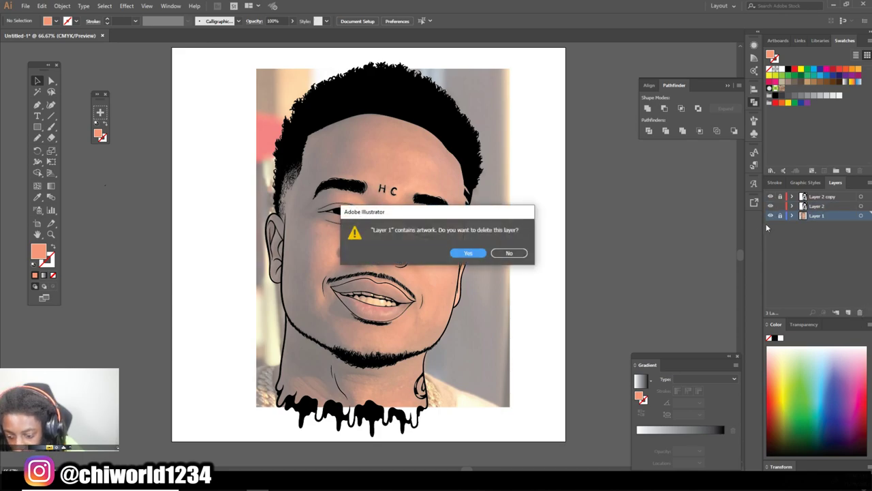
pyautogui.click(467, 252)
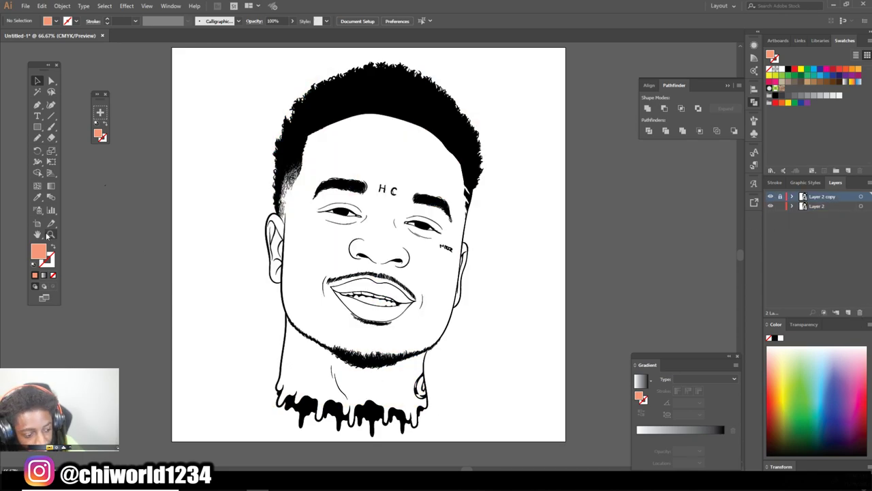
# Draw a peach rectangle over the whole artboard on Layer 2 and send it to back
pyautogui.click(38, 128)
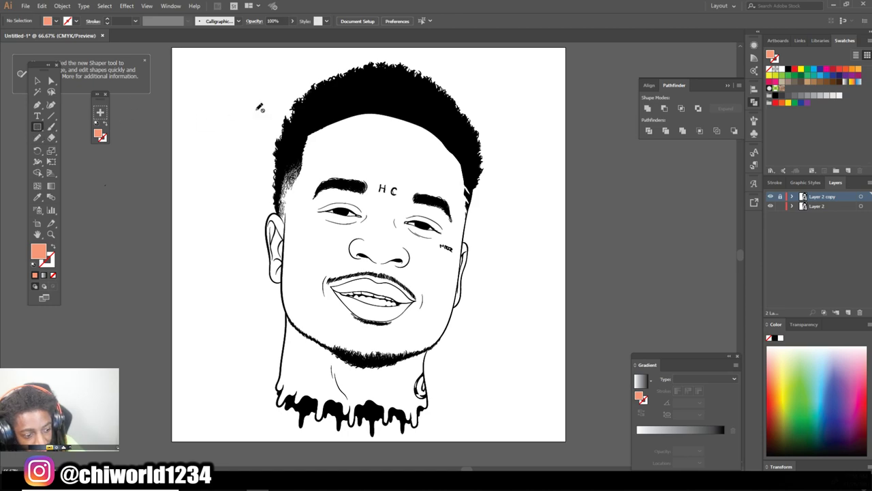
pyautogui.click(813, 205)
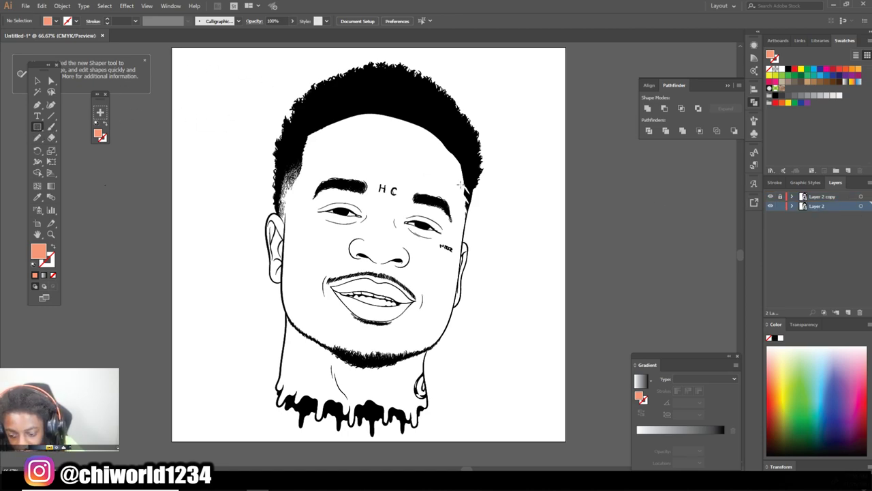
pyautogui.moveTo(216, 49); pyautogui.dragTo(534, 440)
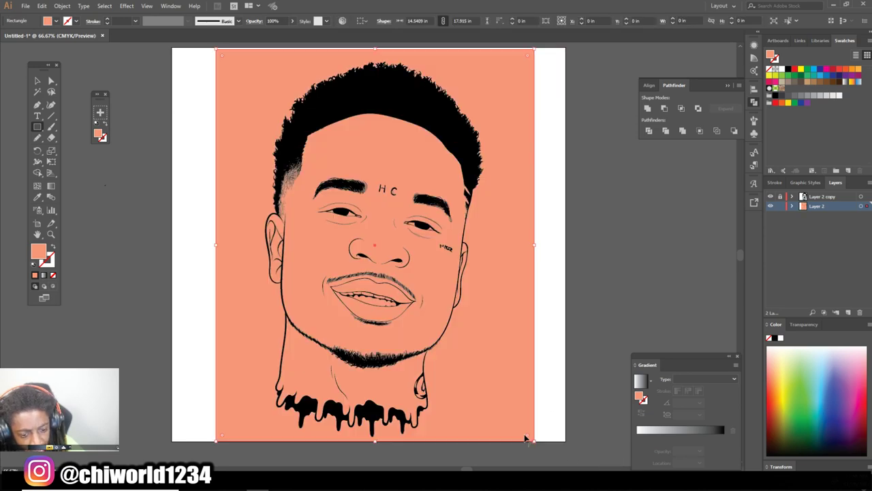
pyautogui.press('v')
pyautogui.rightClick(232, 107)
pyautogui.moveTo(257, 244)
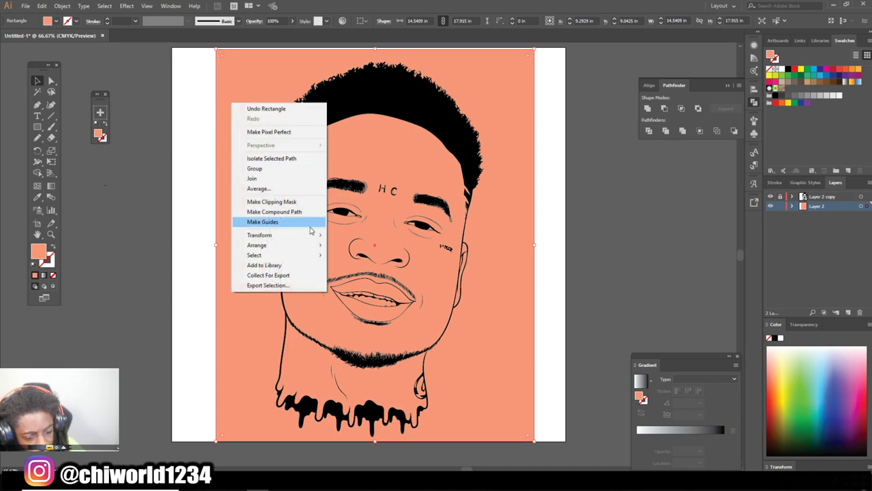
pyautogui.click(433, 275)
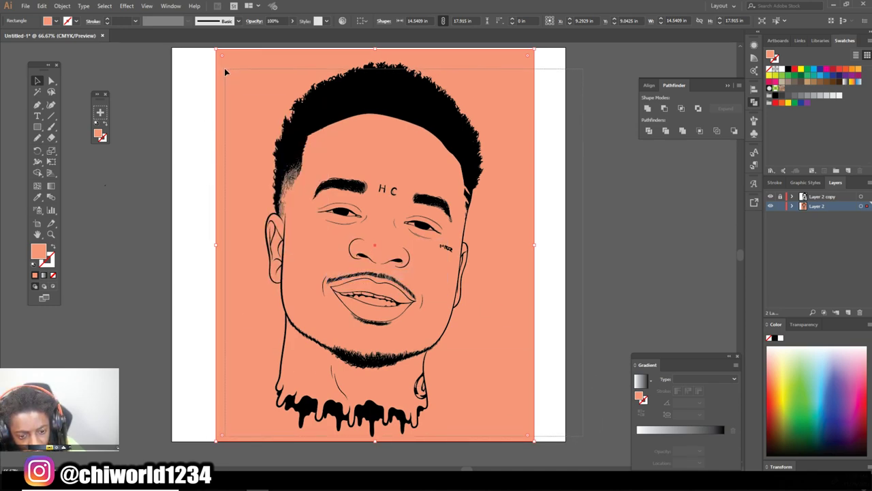
# Split the rectangle with the line art and delete the peach outside the face
pyautogui.moveTo(572, 450); pyautogui.dragTo(224, 69)
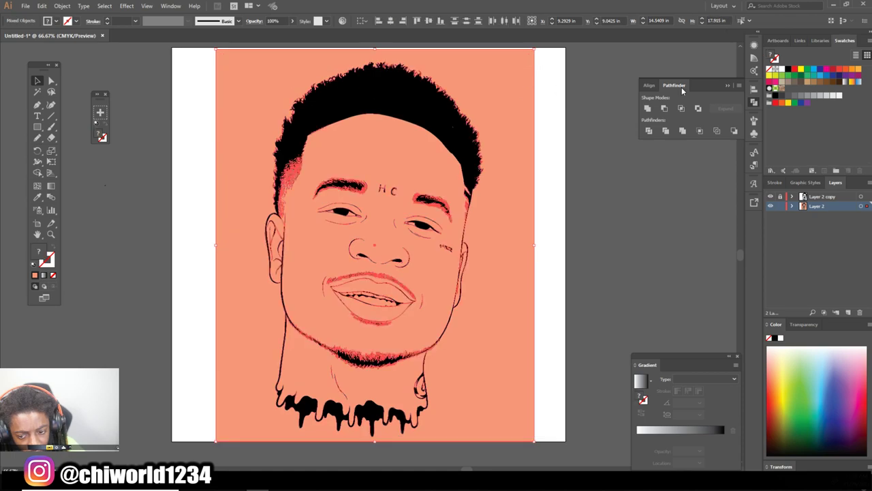
pyautogui.rightClick(508, 244)
pyautogui.click(543, 300)
pyautogui.click(495, 291)
pyautogui.press('Delete')
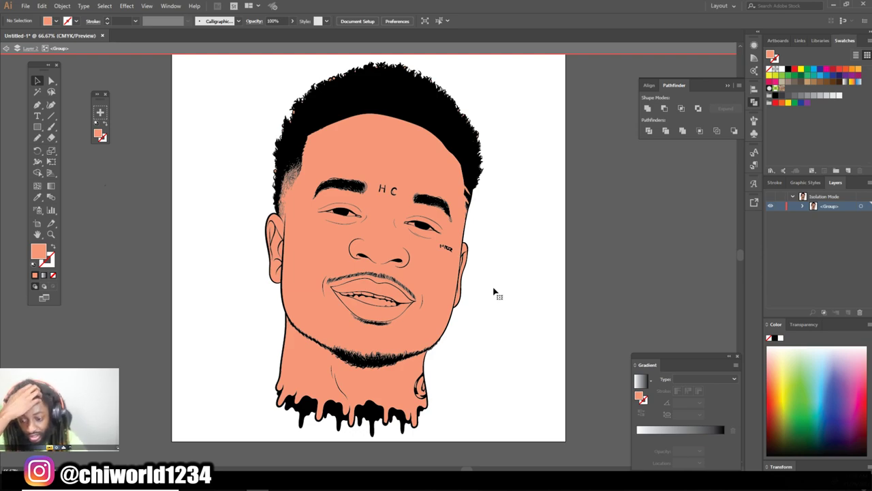
pyautogui.doubleClick(541, 288)
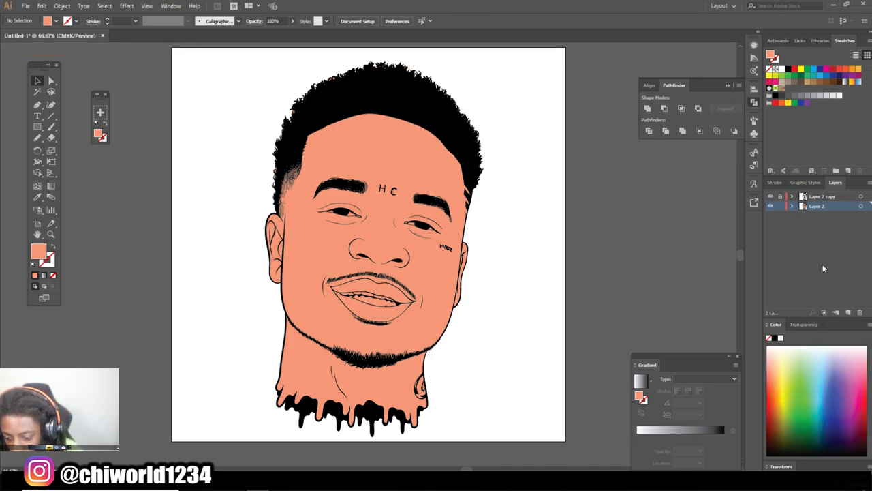
# Expand Layer 2 and its <Group> in the Layers panel and scroll through the individual paths
pyautogui.click(792, 206)
pyautogui.click(804, 216)
pyautogui.scroll(-2, 808, 252)
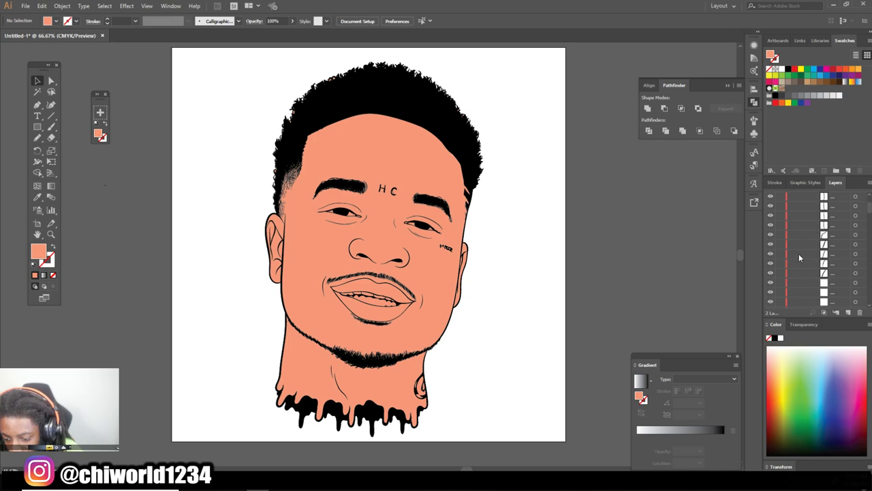
pyautogui.scroll(-2, 798, 254)
pyautogui.scroll(-2, 792, 255)
pyautogui.scroll(-2, 793, 254)
pyautogui.scroll(-2, 790, 256)
pyautogui.scroll(-2, 790, 258)
pyautogui.scroll(-1, 790, 257)
pyautogui.scroll(-2, 790, 257)
pyautogui.scroll(-2, 789, 257)
pyautogui.scroll(-2, 789, 257)
pyautogui.scroll(-2, 789, 256)
pyautogui.scroll(-2, 789, 257)
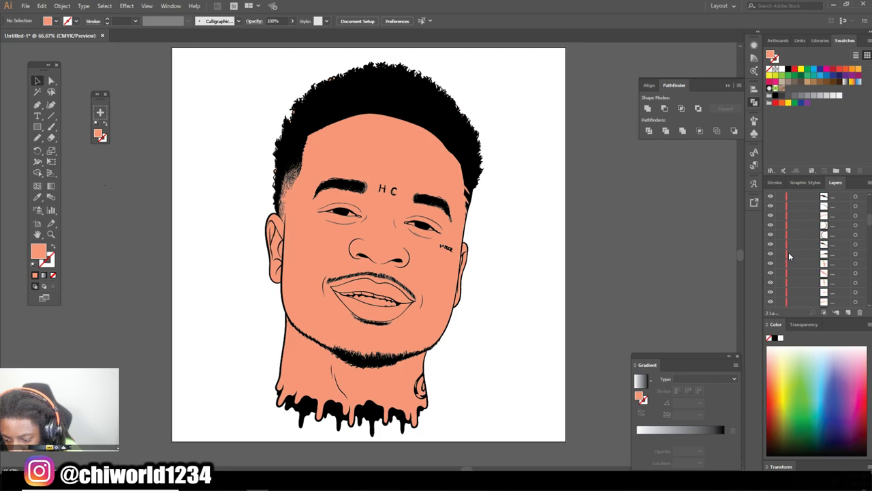
pyautogui.scroll(-2, 780, 203)
pyautogui.scroll(-2, 781, 203)
pyautogui.scroll(-2, 781, 203)
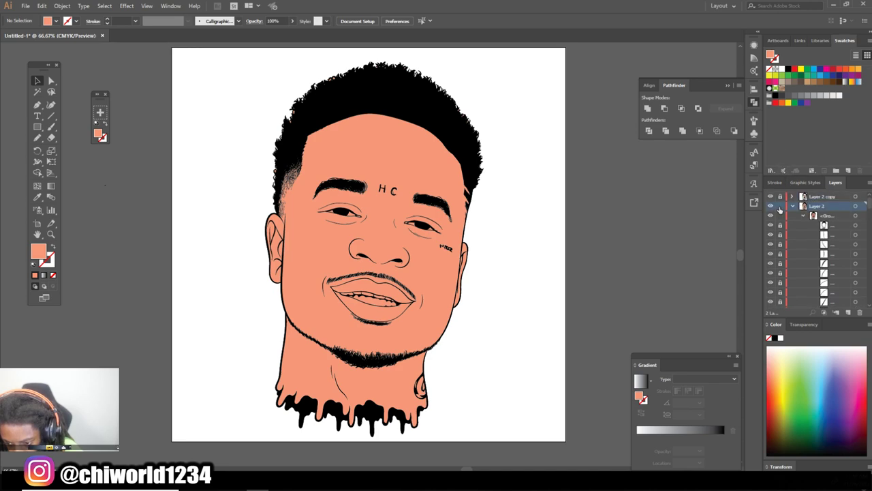
pyautogui.scroll(3, 263, 91)
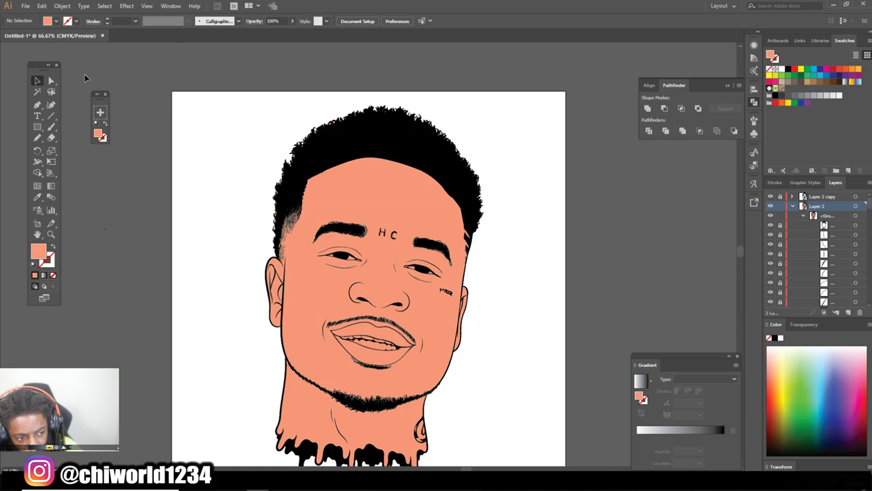
pyautogui.moveTo(277, 83); pyautogui.dragTo(480, 150)
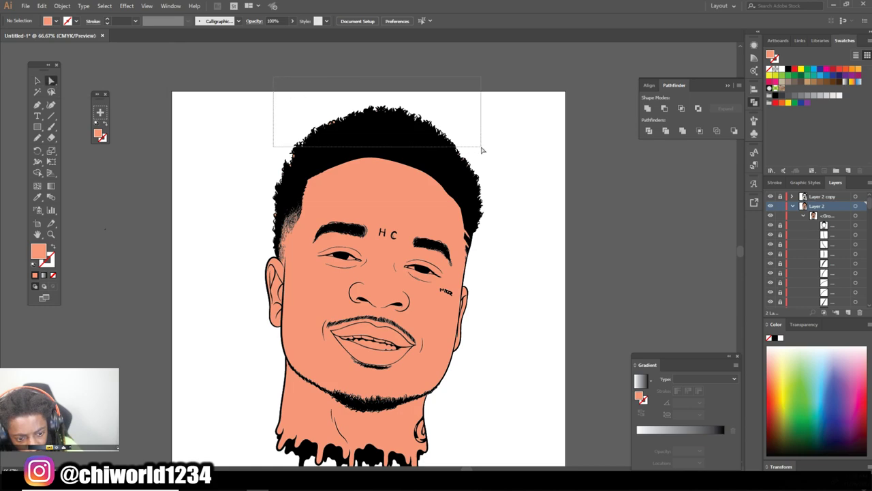
# Try selecting anchor points along the left and right sides of the hair
pyautogui.click(481, 150)
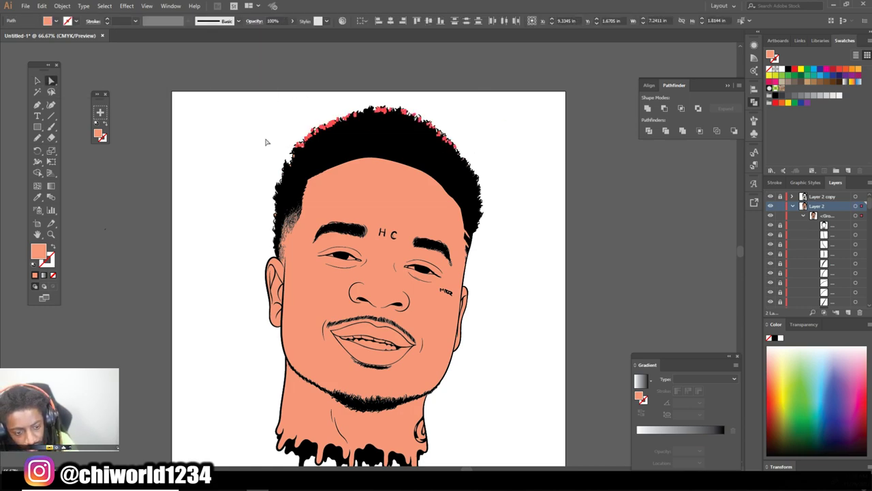
pyautogui.moveTo(253, 120); pyautogui.dragTo(299, 189)
pyautogui.click(263, 236)
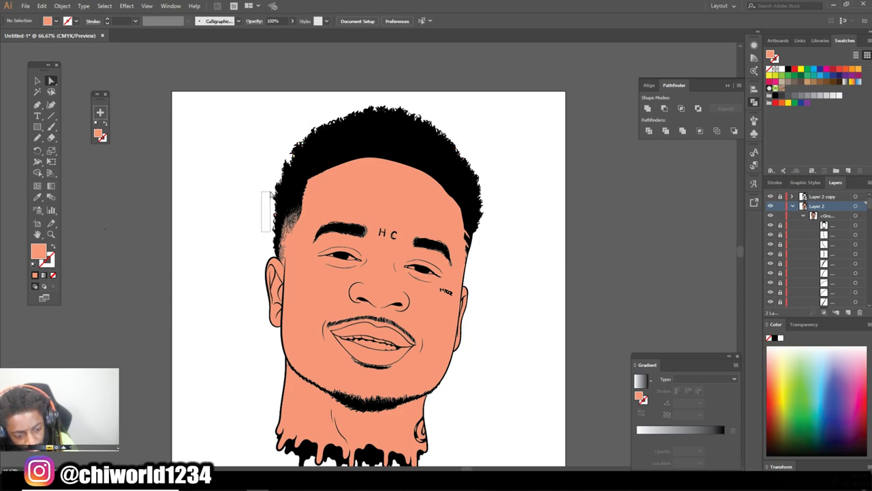
pyautogui.moveTo(262, 235)
pyautogui.mouseDown()
pyautogui.moveTo(280, 184)
pyautogui.moveTo(281, 206)
pyautogui.mouseUp()
pyautogui.click(270, 181)
pyautogui.moveTo(467, 93); pyautogui.dragTo(559, 186)
pyautogui.moveTo(467, 136); pyautogui.dragTo(506, 198)
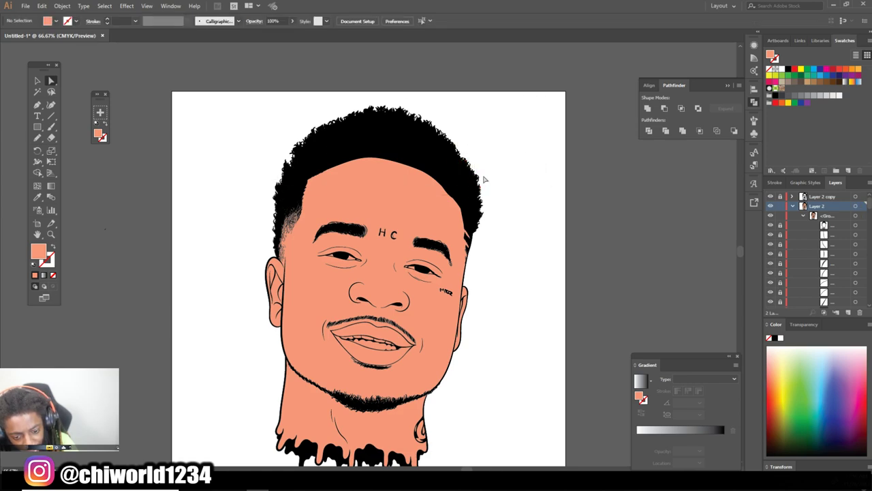
pyautogui.moveTo(477, 164); pyautogui.dragTo(518, 247)
pyautogui.moveTo(254, 162); pyautogui.dragTo(276, 211)
pyautogui.moveTo(283, 103); pyautogui.dragTo(371, 145)
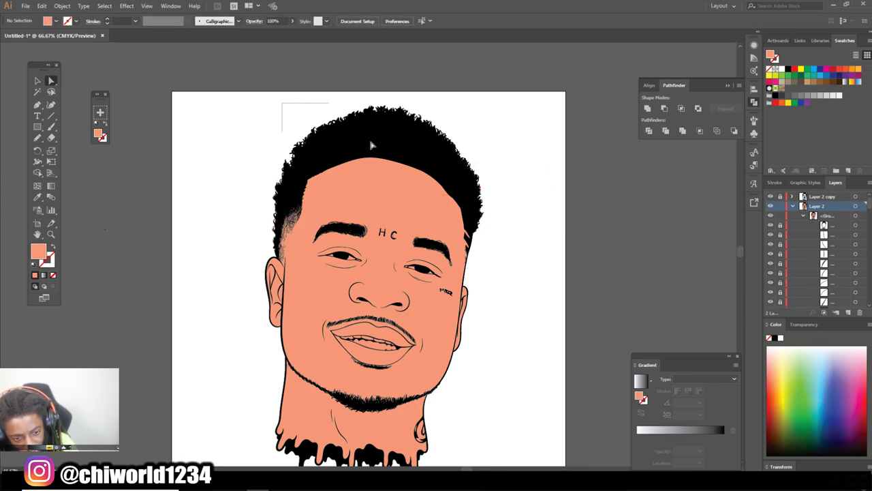
# Select all and apply Adjust Color Balance, raising magenta to 8 and yellow to 11
pyautogui.hotkey('ctrl', '-')
pyautogui.hotkey('ctrl', 'a')
pyautogui.hotkey('ctrl', '+')
pyautogui.hotkey('ctrl', '+')
pyautogui.click(42, 6)
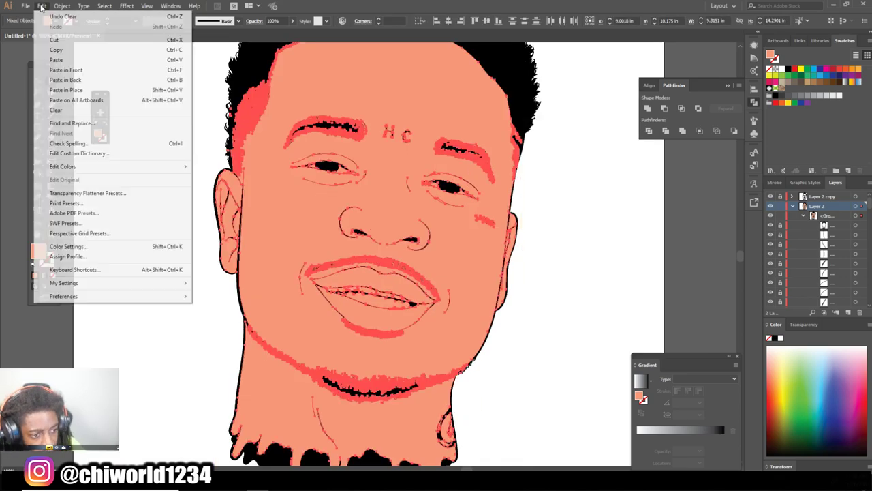
pyautogui.click(231, 189)
pyautogui.moveTo(84, 81)
pyautogui.mouseDown()
pyautogui.moveTo(75, 97)
pyautogui.moveTo(86, 68)
pyautogui.moveTo(91, 82)
pyautogui.moveTo(90, 68)
pyautogui.mouseUp()
pyautogui.click(85, 54)
pyautogui.click(86, 66)
pyautogui.click(86, 67)
pyautogui.click(74, 95)
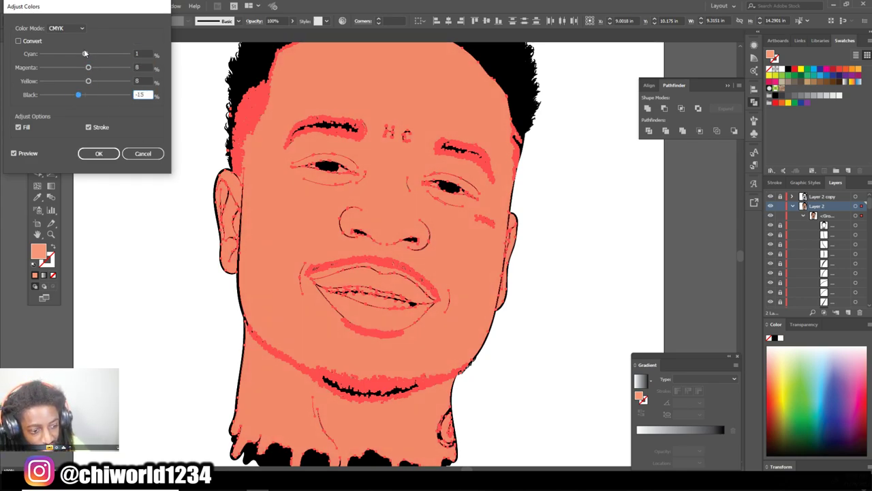
pyautogui.click(99, 154)
pyautogui.hotkey('ctrl', '=')
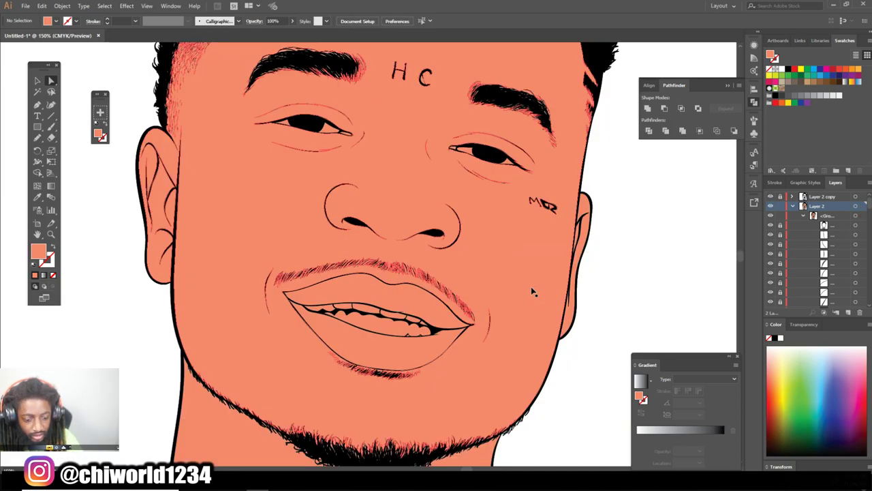
# Isolate the face group and fill the teeth white
pyautogui.scroll(2, 533, 291)
pyautogui.click(37, 80)
pyautogui.rightClick(325, 162)
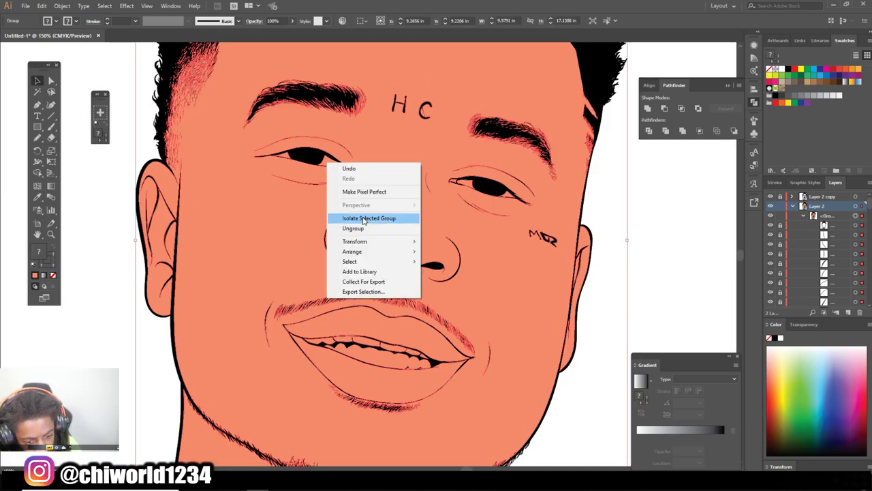
pyautogui.click(370, 218)
pyautogui.keyDown('shift'); pyautogui.click(310, 156); pyautogui.keyUp('shift')
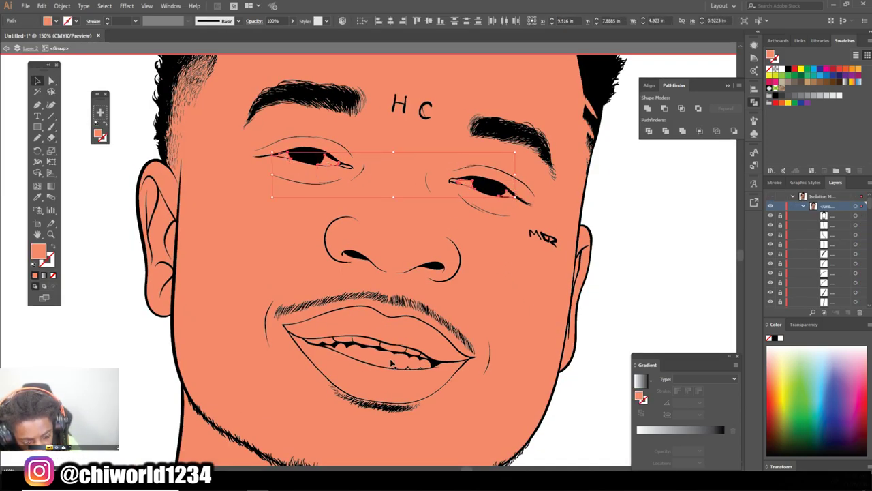
pyautogui.click(837, 101)
pyautogui.hotkey('ctrl', 'shift', 'a')
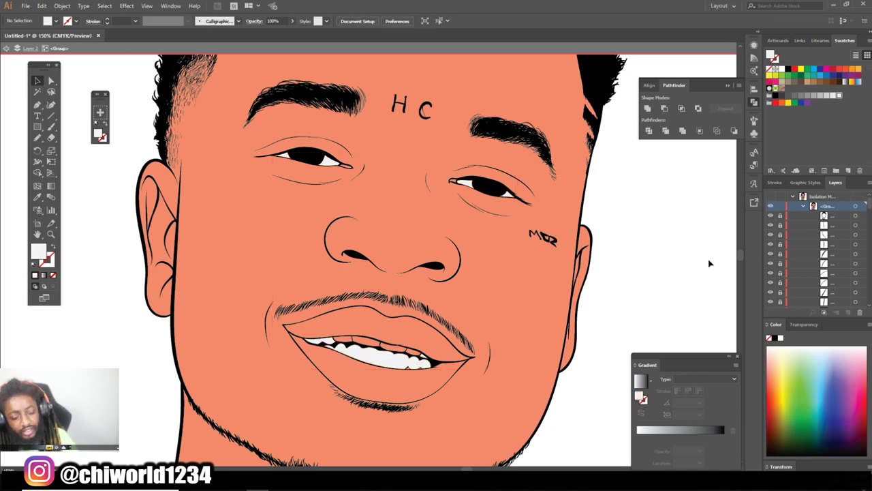
# Fill the upper teeth with the gold-orange swatch
pyautogui.hotkey('ctrl', '-')
pyautogui.hotkey('ctrl', '-')
pyautogui.hotkey('ctrl', '-')
pyautogui.scroll(5, 370, 283)
pyautogui.scroll(1, 368, 273)
pyautogui.click(319, 262)
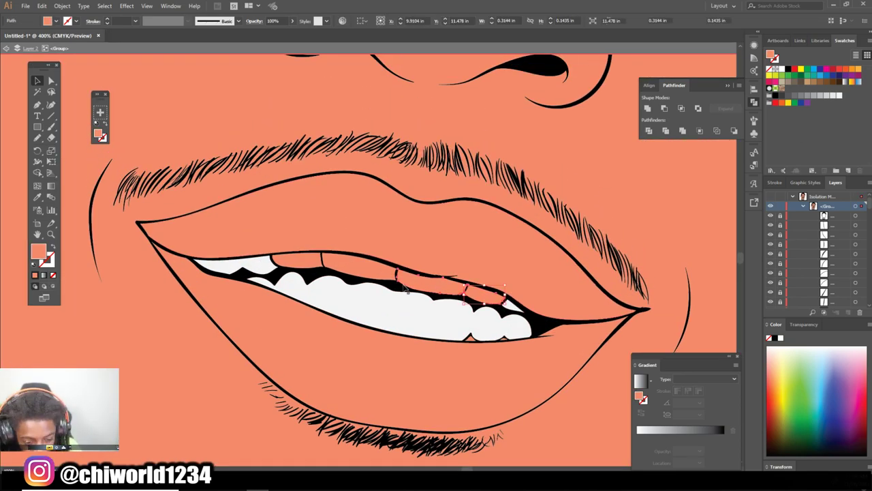
pyautogui.click(852, 70)
pyautogui.hotkey('ctrl', 'shift', 'a')
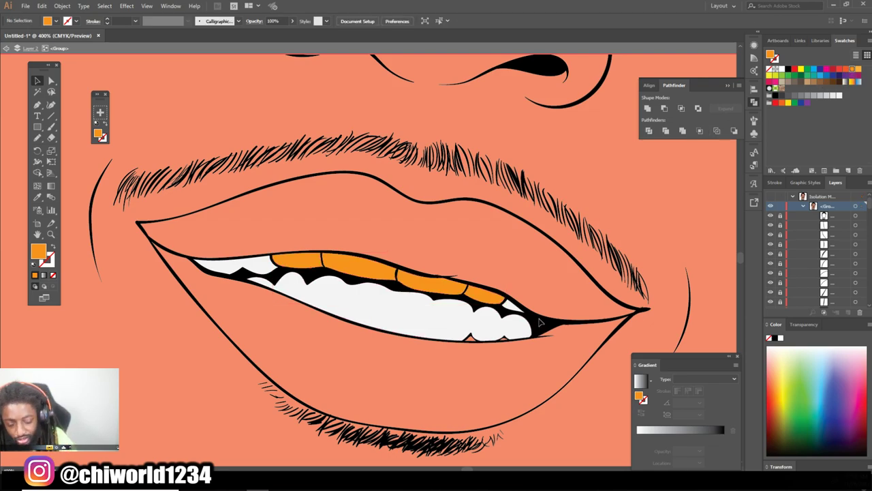
# Fill the upper lip with darker brownish tone 996D61
pyautogui.hotkey('ctrl', '-')
pyautogui.hotkey('ctrl', '-')
pyautogui.hotkey('ctrl', '-')
pyautogui.hotkey('ctrl', '-')
pyautogui.hotkey('ctrl', '-')
pyautogui.hotkey('ctrl', '-')
pyautogui.scroll(3, 554, 307)
pyautogui.click(375, 351)
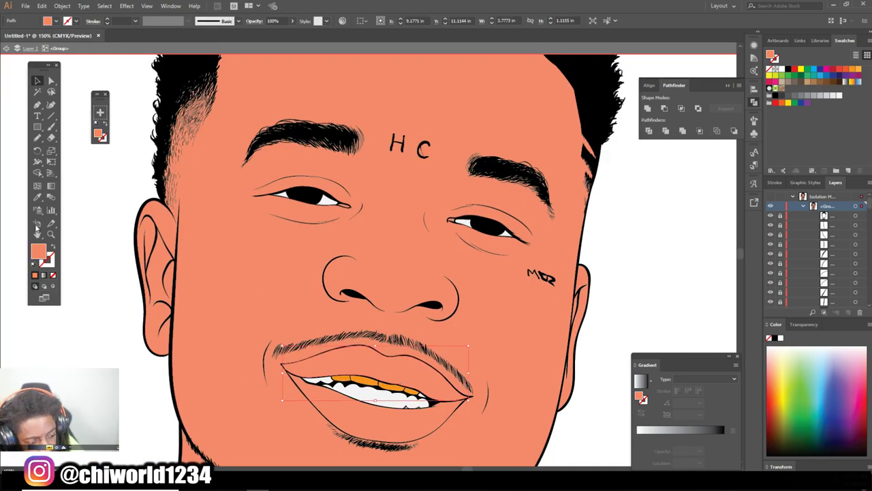
pyautogui.doubleClick(37, 251)
pyautogui.click(52, 77)
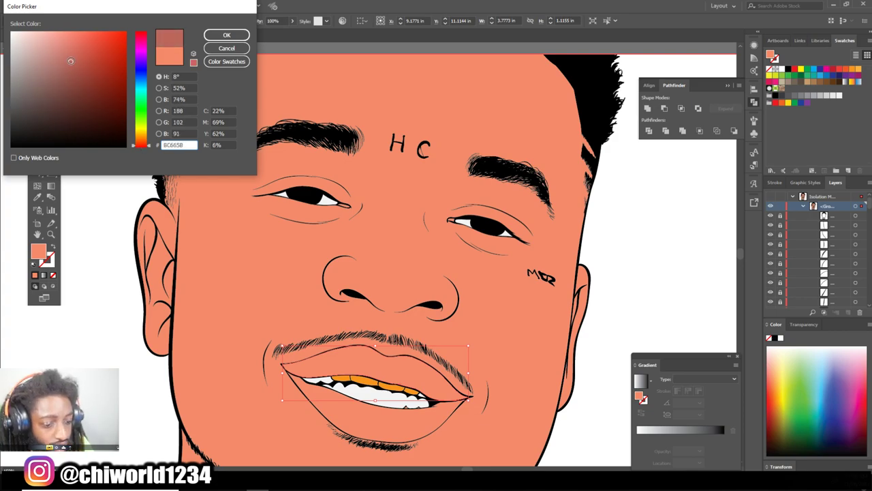
pyautogui.click(220, 34)
# Fill the lower lip with a lighter pink from the Color Picker
pyautogui.scroll(-3, 221, 276)
pyautogui.click(362, 376)
pyautogui.doubleClick(38, 251)
pyautogui.click(62, 33)
pyautogui.click(227, 35)
# Check the coloured mouth around the face and clear the selection
pyautogui.scroll(-2, 502, 316)
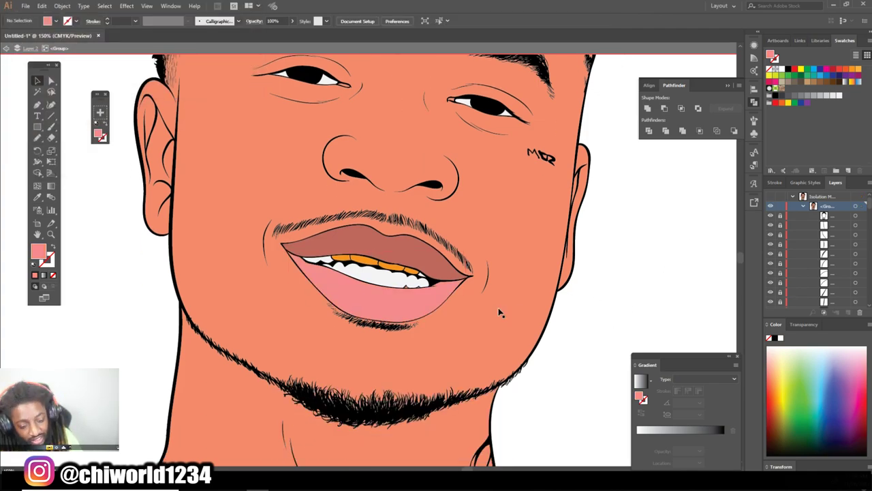
pyautogui.scroll(3, 502, 345)
pyautogui.click(502, 344)
pyautogui.scroll(5, 467, 344)
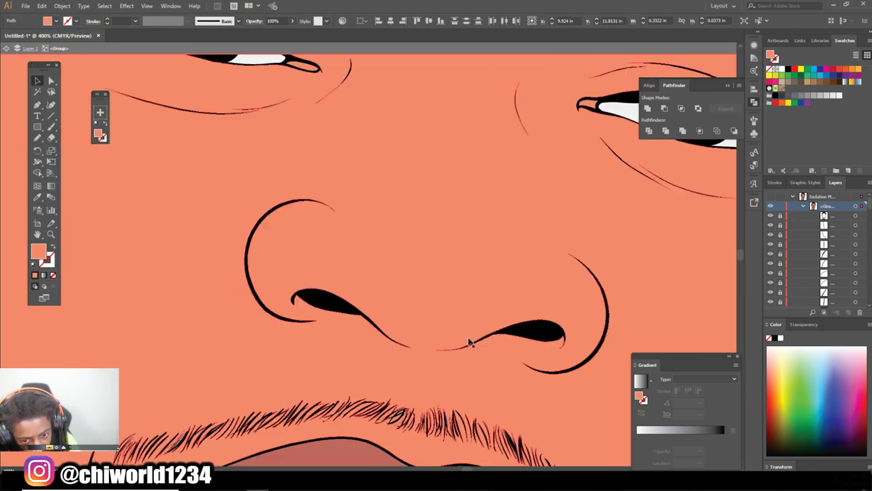
pyautogui.click(284, 165)
pyautogui.scroll(-3, 66, 207)
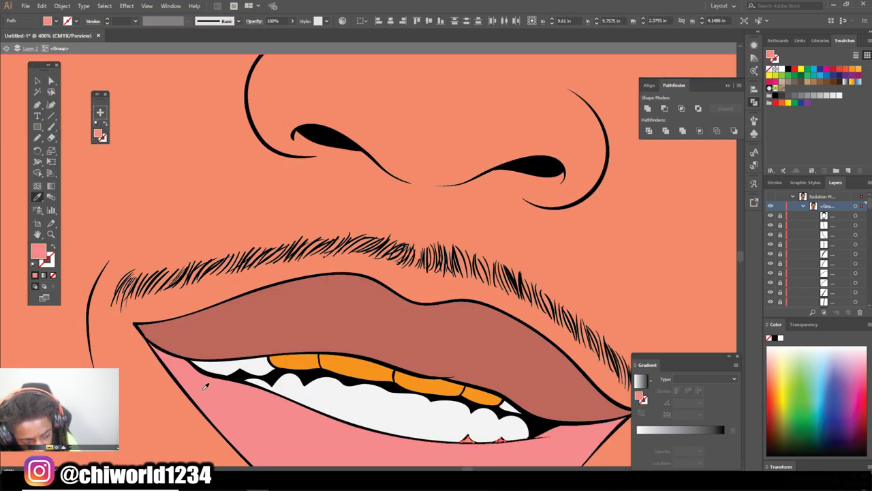
pyautogui.scroll(-2, 539, 428)
pyautogui.scroll(-3, 595, 387)
pyautogui.click(595, 387)
pyautogui.scroll(1, 552, 374)
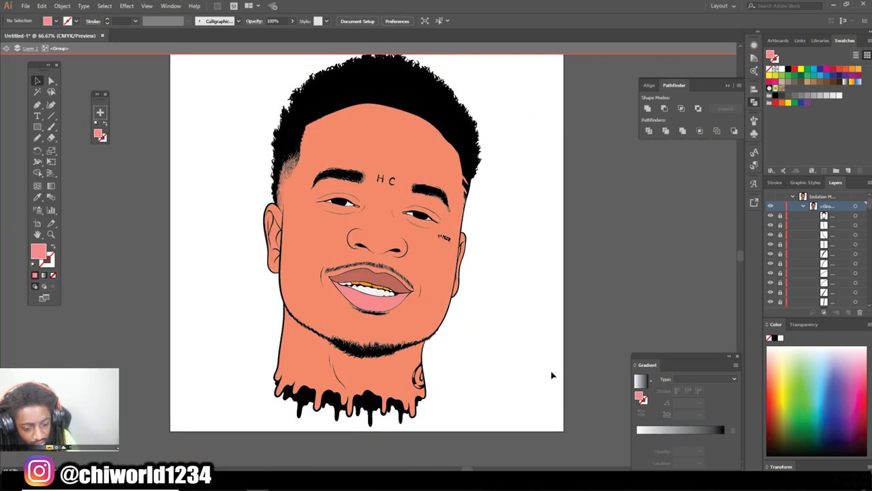
pyautogui.scroll(1, 552, 374)
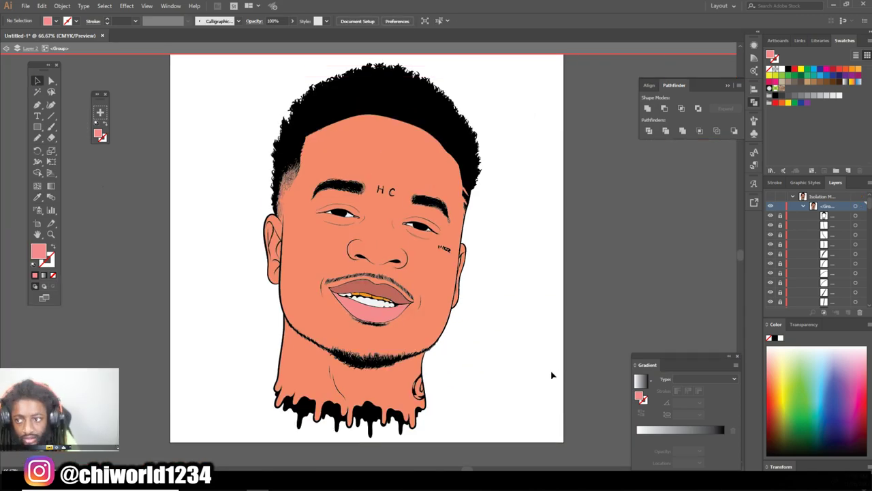
# Exit isolation mode, duplicate Layer 2, and hide the skin-colour layer
pyautogui.scroll(1, 551, 372)
pyautogui.doubleClick(551, 372)
pyautogui.moveTo(818, 207); pyautogui.dragTo(780, 217)
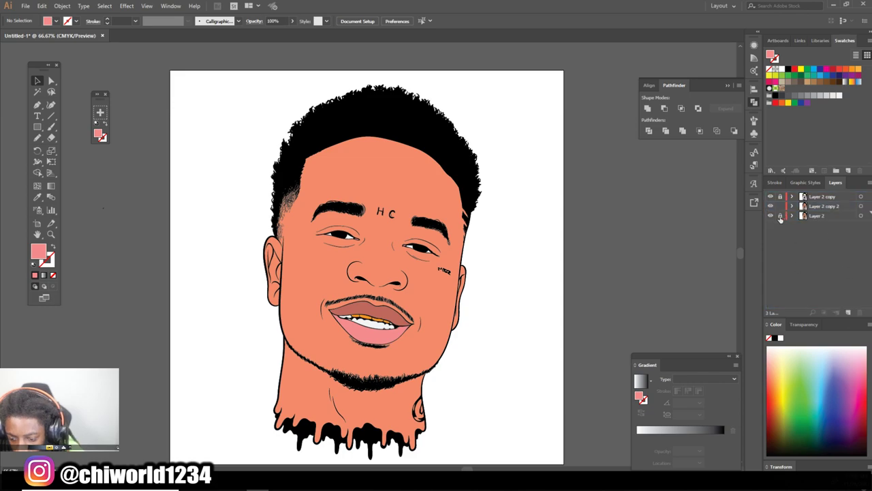
pyautogui.press('a')
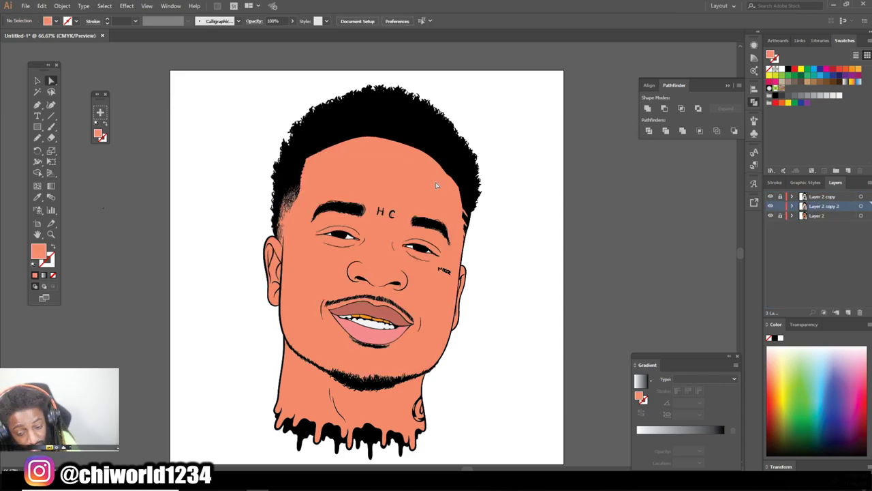
pyautogui.click(772, 215)
# Select paths around the neck, hair, right mouth corner and beard strands
pyautogui.moveTo(447, 427); pyautogui.dragTo(225, 400)
pyautogui.moveTo(286, 83); pyautogui.dragTo(537, 235)
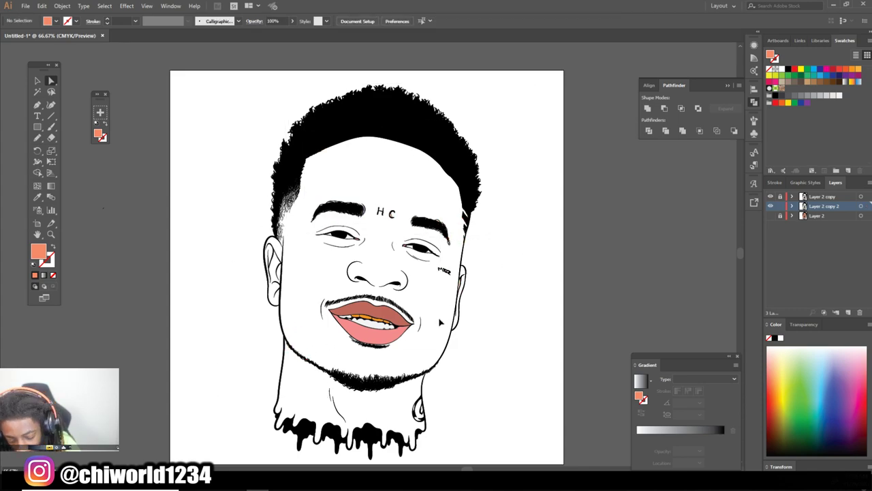
pyautogui.scroll(3, 371, 311)
pyautogui.moveTo(497, 354)
pyautogui.mouseDown()
pyautogui.moveTo(529, 399)
pyautogui.moveTo(519, 417)
pyautogui.mouseUp()
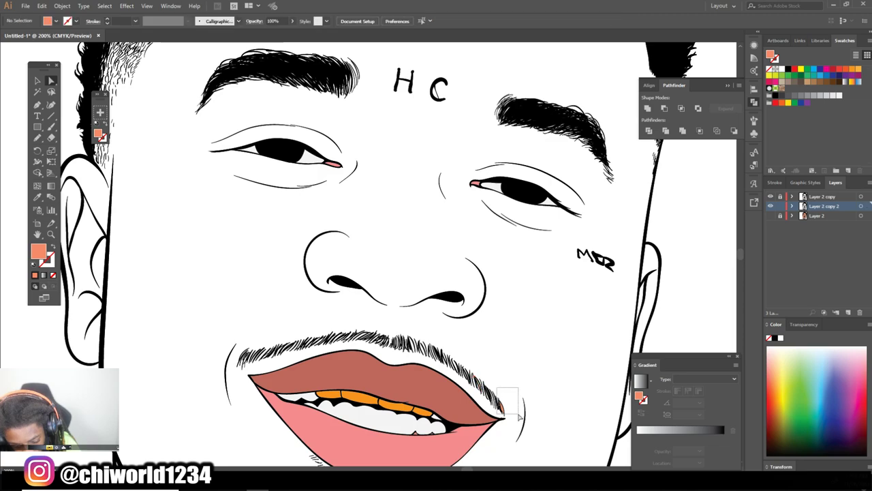
pyautogui.scroll(-3, 429, 361)
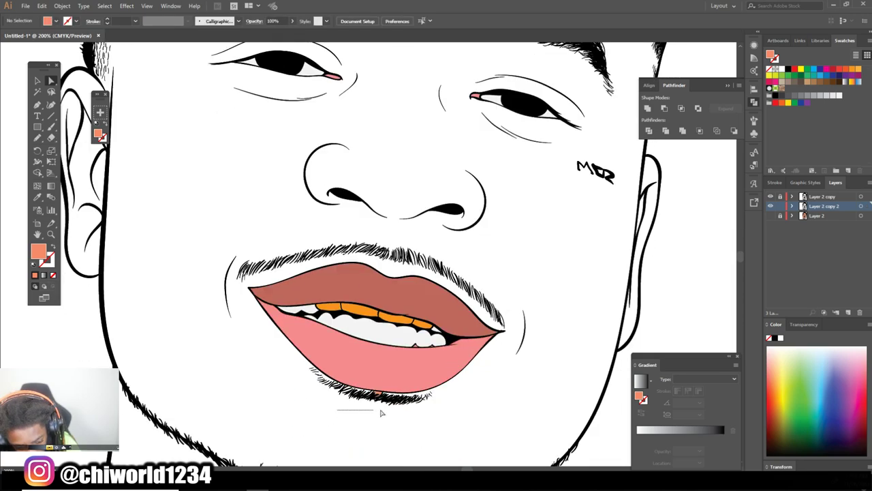
pyautogui.moveTo(397, 397); pyautogui.dragTo(422, 407)
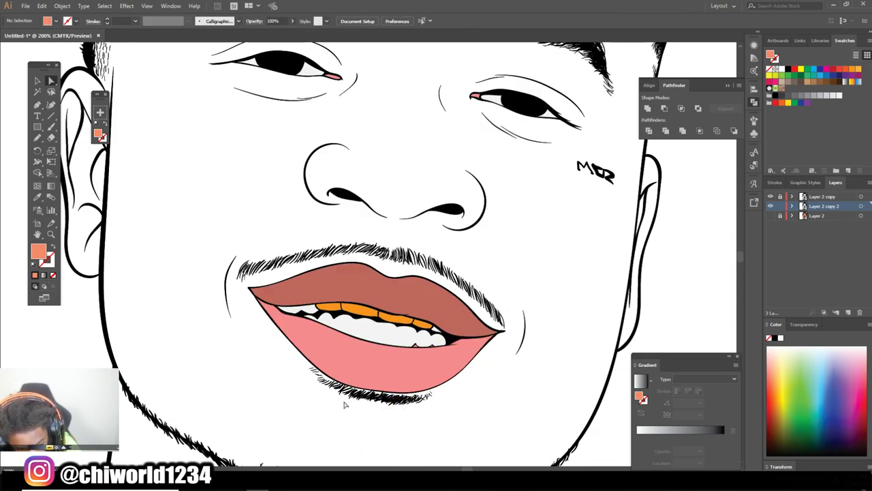
pyautogui.scroll(-3, 204, 390)
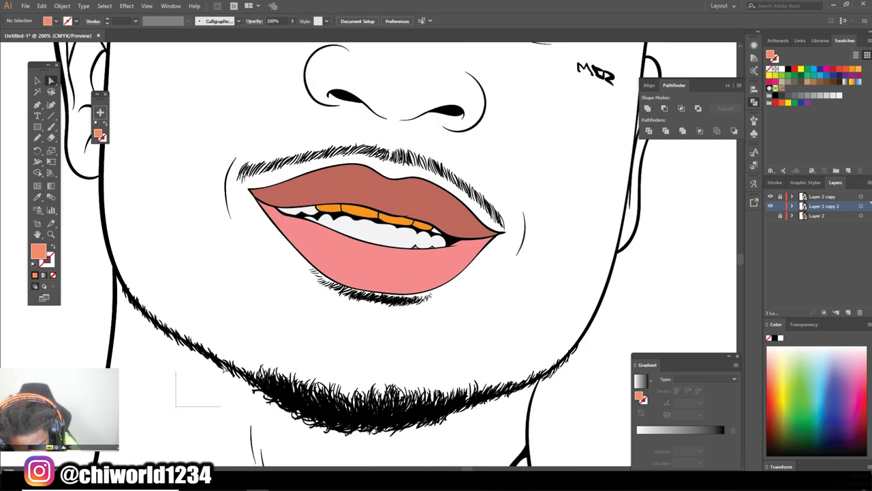
# Select the eyebrow and HC lettering area, then add new Layer 4
pyautogui.hotkey('ctrl', '0')
pyautogui.hotkey('ctrl', '+')
pyautogui.hotkey('ctrl', '+')
pyautogui.moveTo(215, 211); pyautogui.dragTo(441, 330)
pyautogui.moveTo(391, 257); pyautogui.dragTo(573, 362)
pyautogui.scroll(1, 529, 341)
pyautogui.scroll(2, 202, 88)
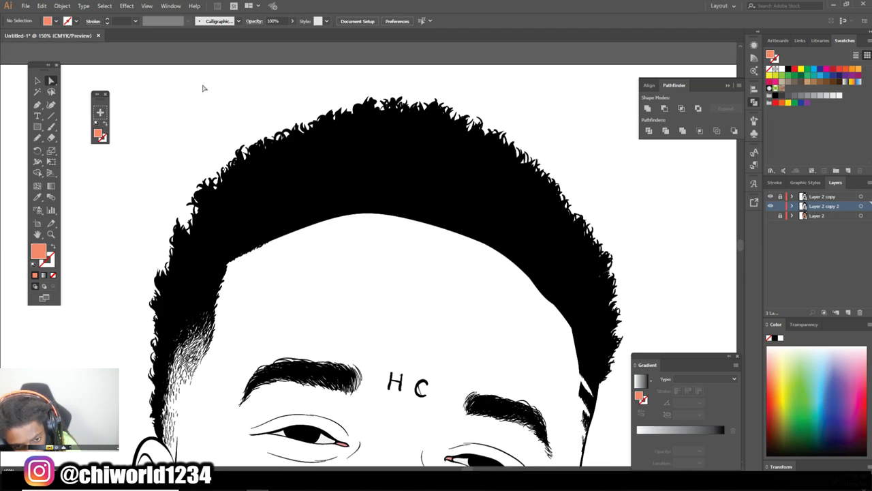
pyautogui.click(769, 215)
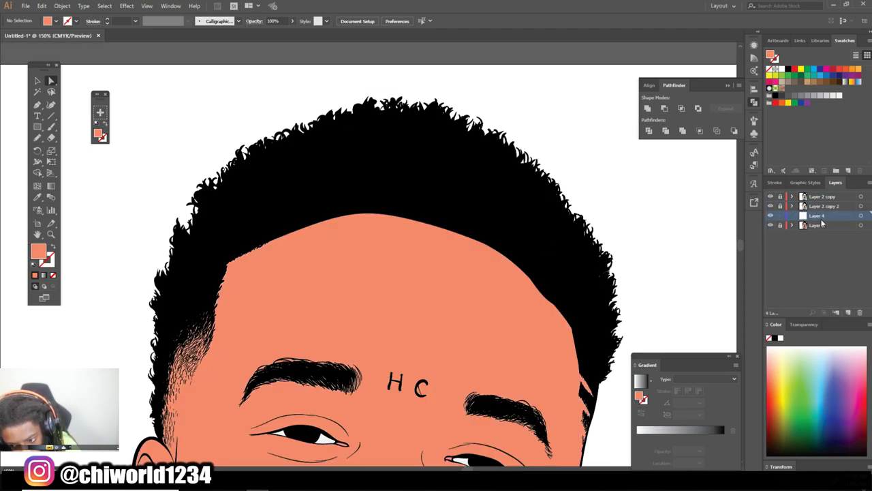
# Set the fill to a darker brown shadow colour
pyautogui.hotkey('ctrl', '0')
pyautogui.hotkey('ctrl', '1')
pyautogui.press('i')
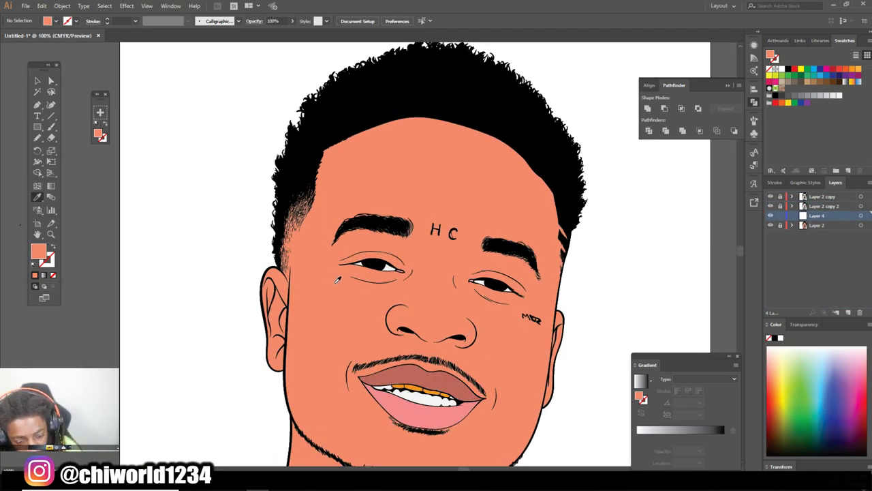
pyautogui.doubleClick(38, 252)
pyautogui.click(113, 113)
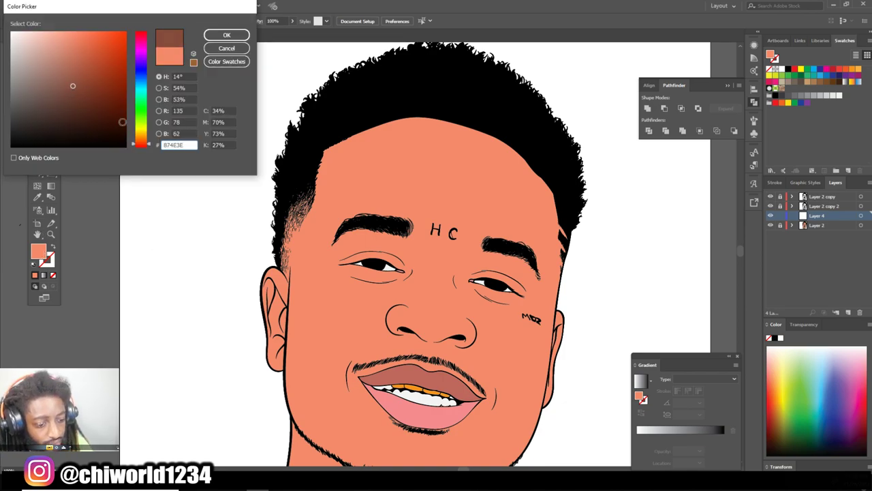
pyautogui.click(227, 35)
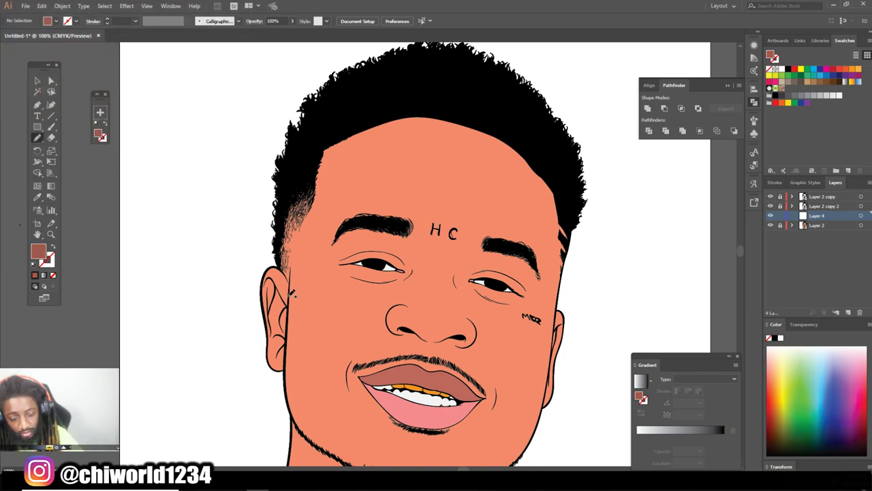
# Paint a brown shadow down the temple beside the hair and brow
pyautogui.hscroll(-1, 381, 227)
pyautogui.scroll(3, 382, 226)
pyautogui.moveTo(299, 75)
pyautogui.mouseDown()
pyautogui.moveTo(210, 183)
pyautogui.moveTo(221, 378)
pyautogui.mouseUp()
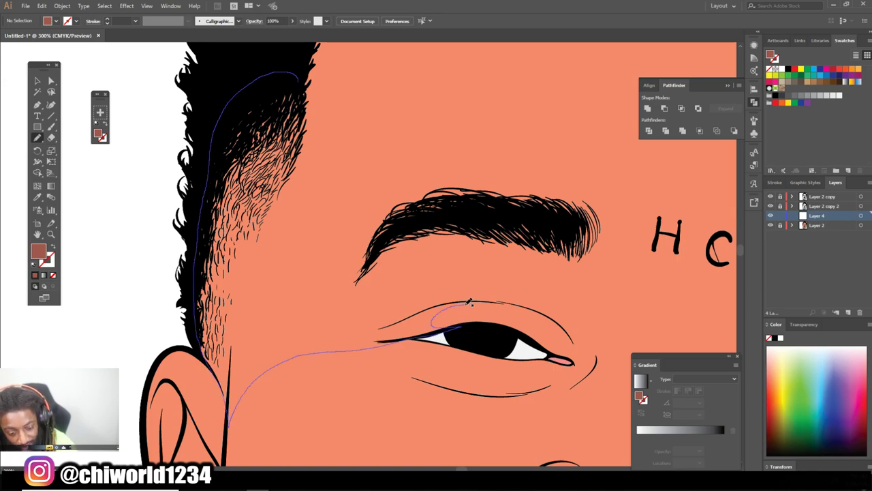
pyautogui.moveTo(409, 272); pyautogui.dragTo(313, 52)
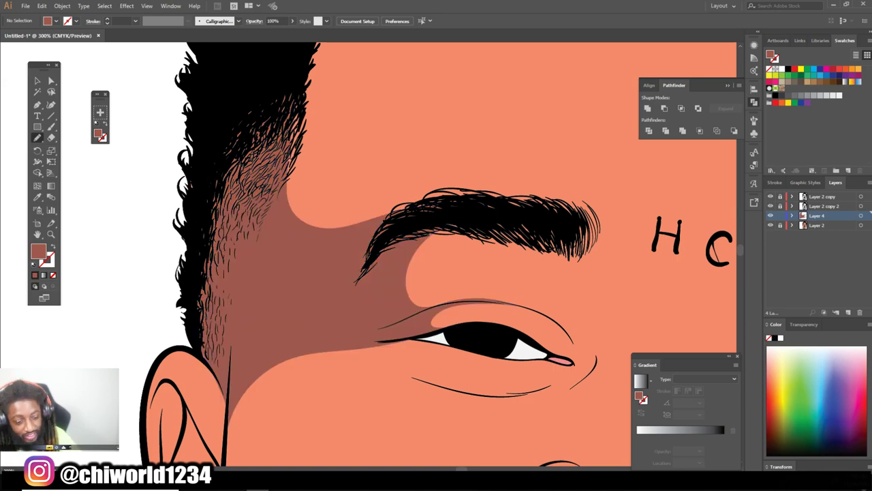
pyautogui.scroll(-3, 338, 338)
pyautogui.scroll(3, 338, 338)
pyautogui.moveTo(272, 354); pyautogui.dragTo(414, 312)
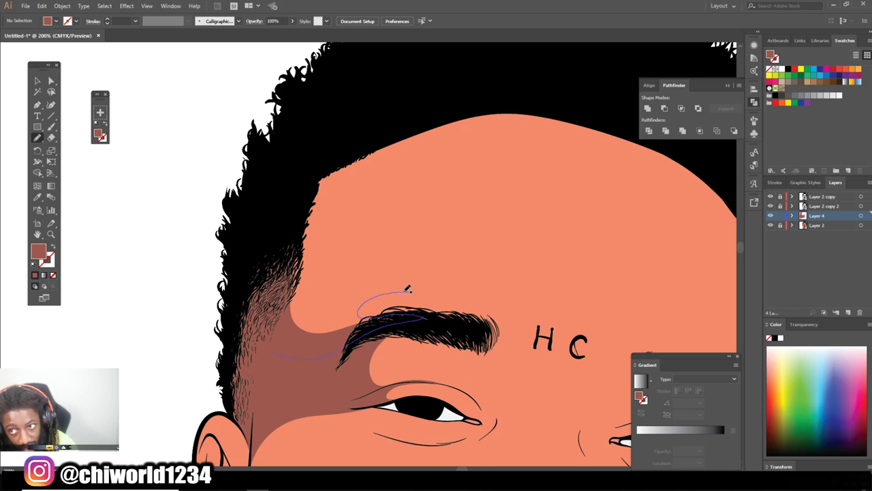
pyautogui.moveTo(338, 198); pyautogui.dragTo(333, 204)
# Paint a shadow from the temple down under the left eye
pyautogui.scroll(-3, 339, 273)
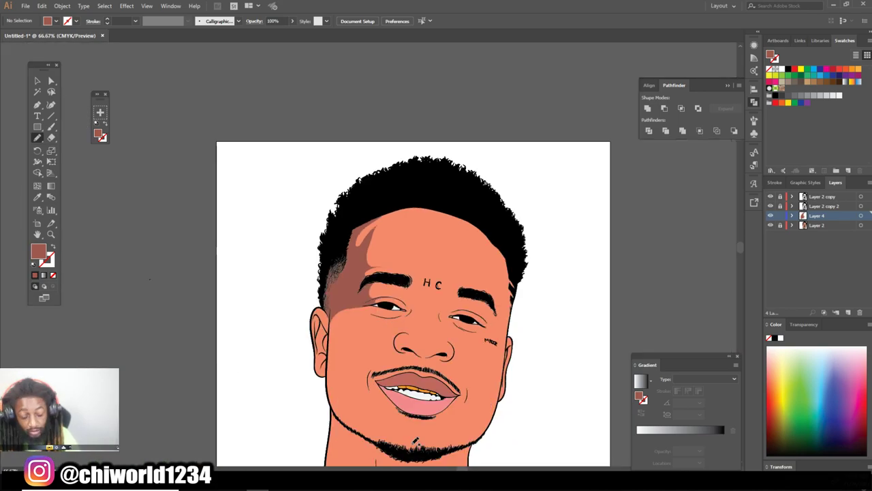
pyautogui.scroll(2, 429, 361)
pyautogui.scroll(1, 443, 398)
pyautogui.scroll(-1, 443, 399)
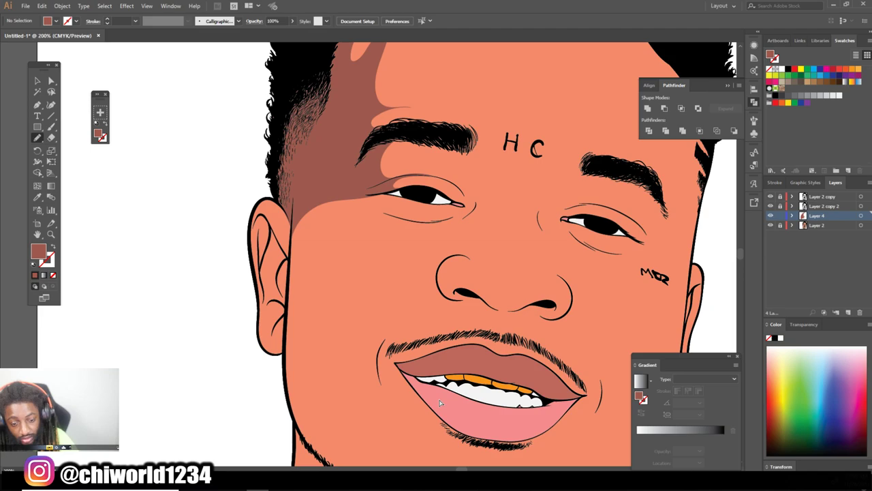
pyautogui.scroll(3, 212, 276)
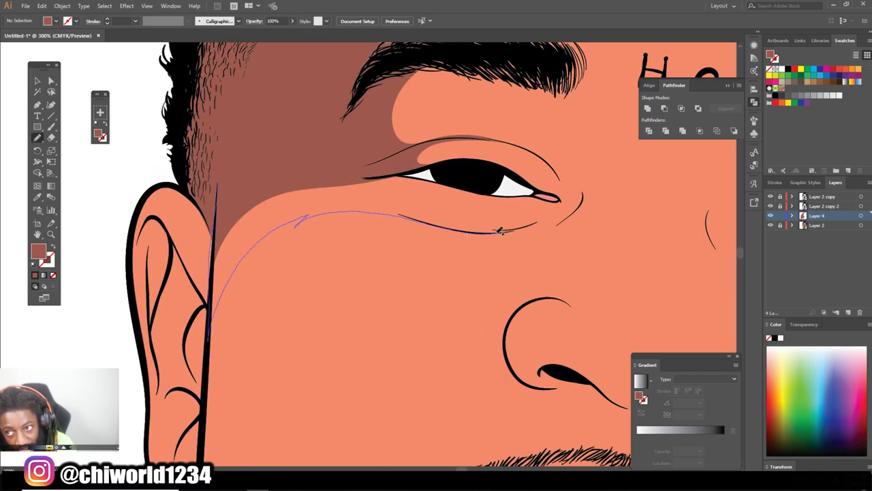
pyautogui.moveTo(266, 185); pyautogui.dragTo(322, 203)
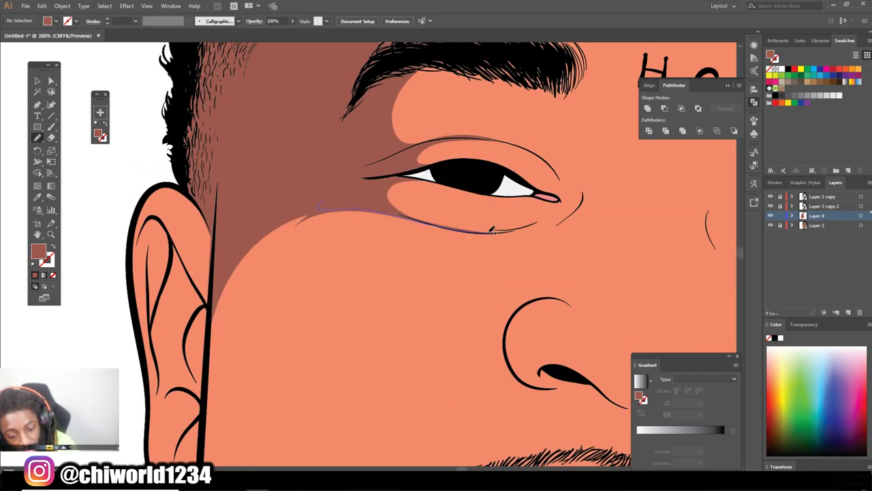
pyautogui.moveTo(412, 197); pyautogui.dragTo(406, 172)
# Paint a cheek shadow from under the eye down along the jawline
pyautogui.scroll(-3, 395, 335)
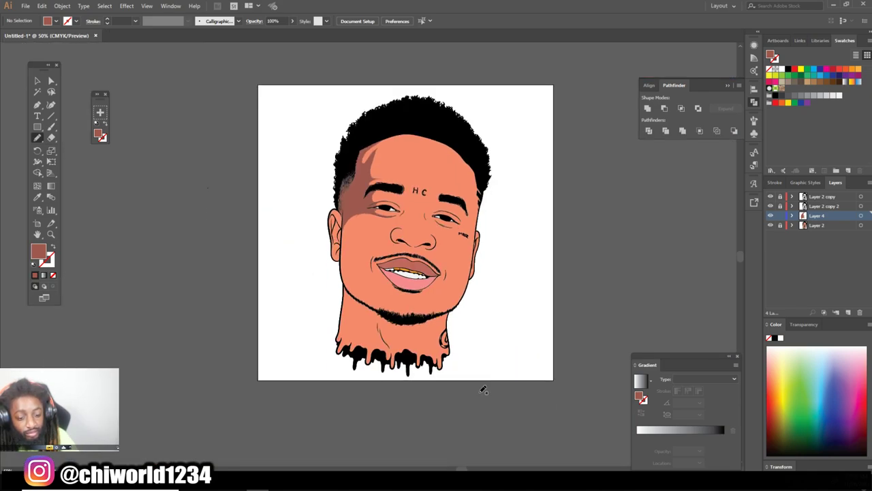
pyautogui.scroll(2, 484, 387)
pyautogui.moveTo(393, 130); pyautogui.dragTo(338, 264)
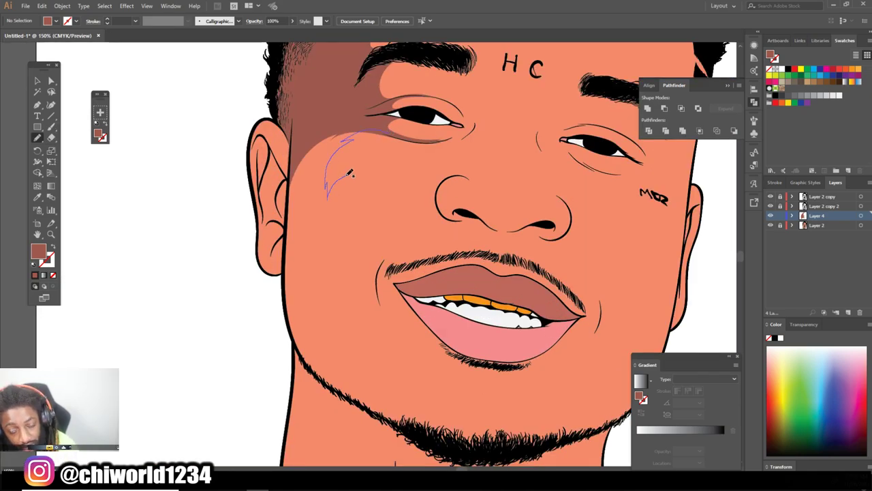
pyautogui.moveTo(381, 376); pyautogui.dragTo(465, 452)
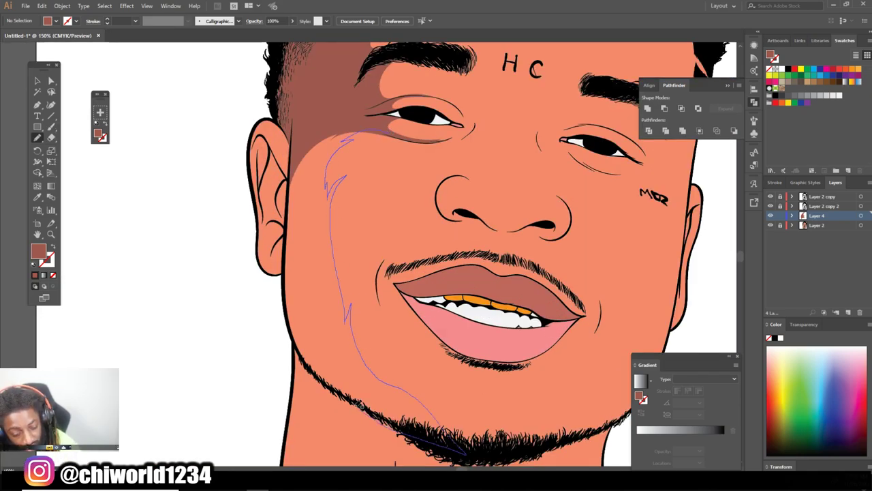
pyautogui.moveTo(287, 269); pyautogui.dragTo(289, 191)
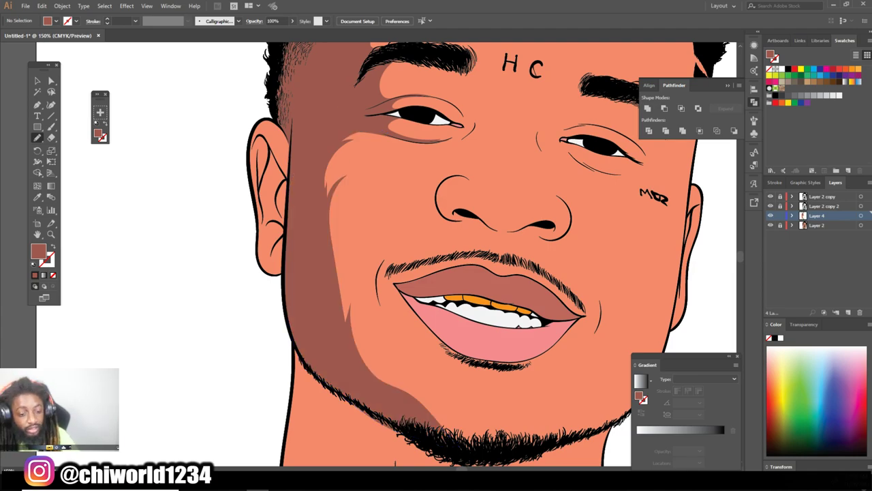
pyautogui.scroll(-3, 521, 402)
pyautogui.scroll(2, 522, 402)
pyautogui.scroll(2, 476, 382)
pyautogui.scroll(2, 440, 361)
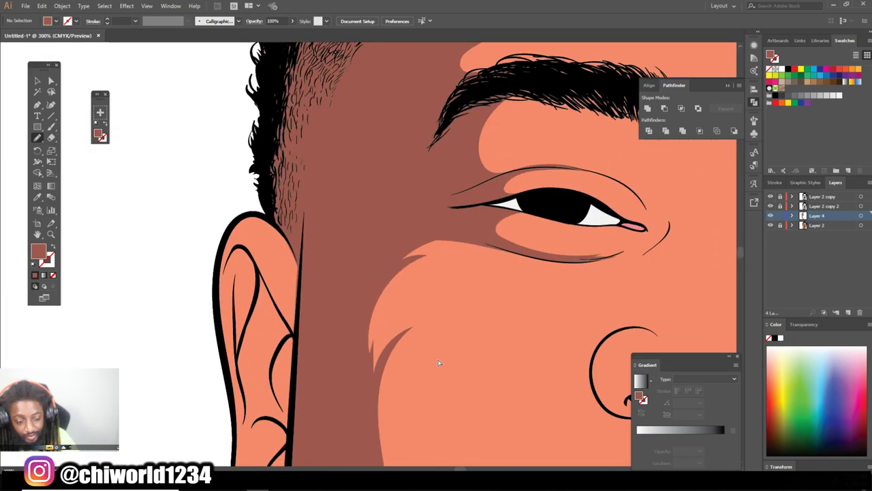
# Paint dark brown shadows inside the left ear, upper to lower
pyautogui.scroll(2, 429, 363)
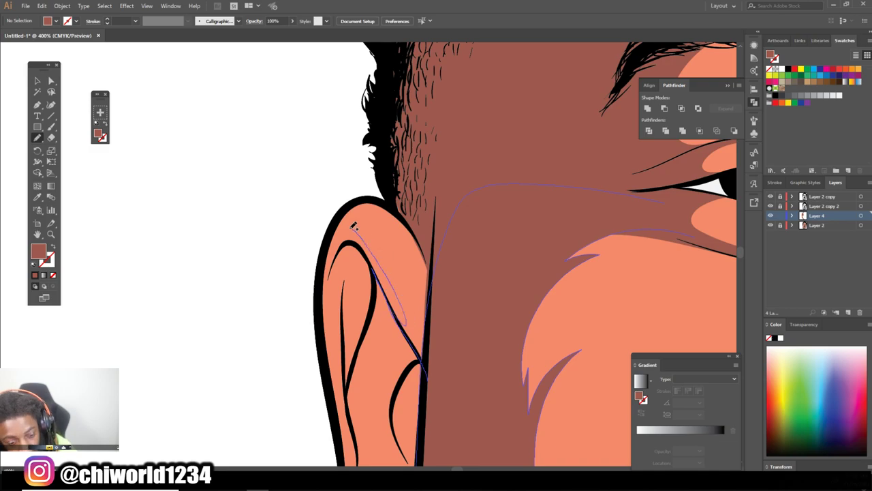
pyautogui.moveTo(386, 202); pyautogui.dragTo(387, 205)
pyautogui.scroll(-3, 442, 327)
pyautogui.scroll(3, 485, 423)
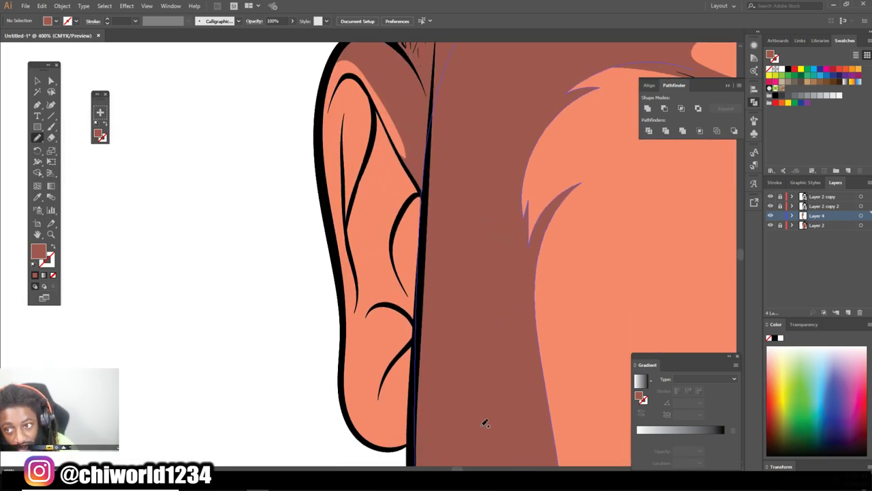
pyautogui.moveTo(420, 195); pyautogui.dragTo(406, 160)
pyautogui.moveTo(368, 217)
pyautogui.mouseDown()
pyautogui.moveTo(379, 289)
pyautogui.moveTo(415, 329)
pyautogui.mouseUp()
pyautogui.moveTo(392, 240); pyautogui.dragTo(391, 237)
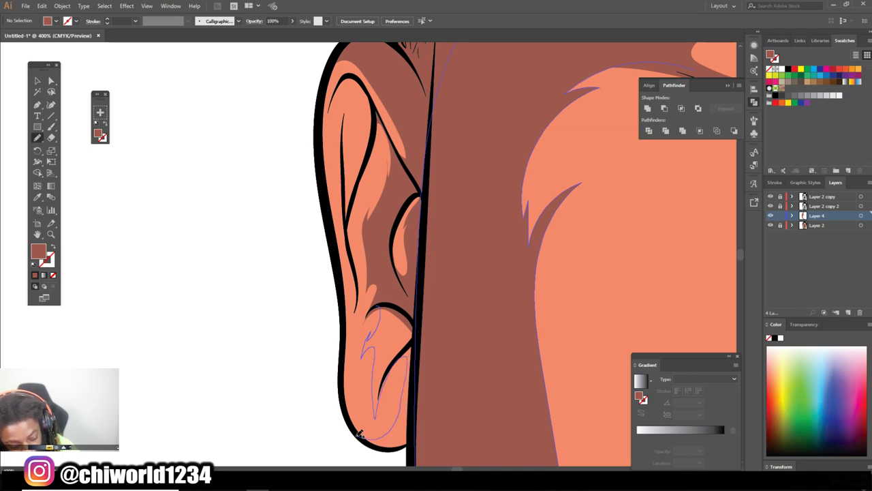
pyautogui.moveTo(386, 385); pyautogui.dragTo(413, 436)
# Paint a brown shadow across the neck below the beard and review it
pyautogui.scroll(3, 354, 331)
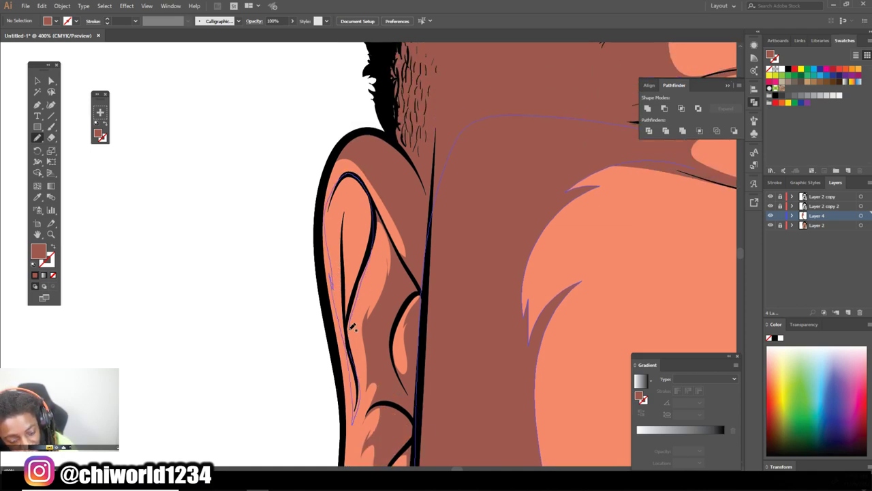
pyautogui.hotkey('ctrl', '0')
pyautogui.scroll(3, 521, 433)
pyautogui.scroll(2, 528, 428)
pyautogui.moveTo(402, 163); pyautogui.dragTo(346, 97)
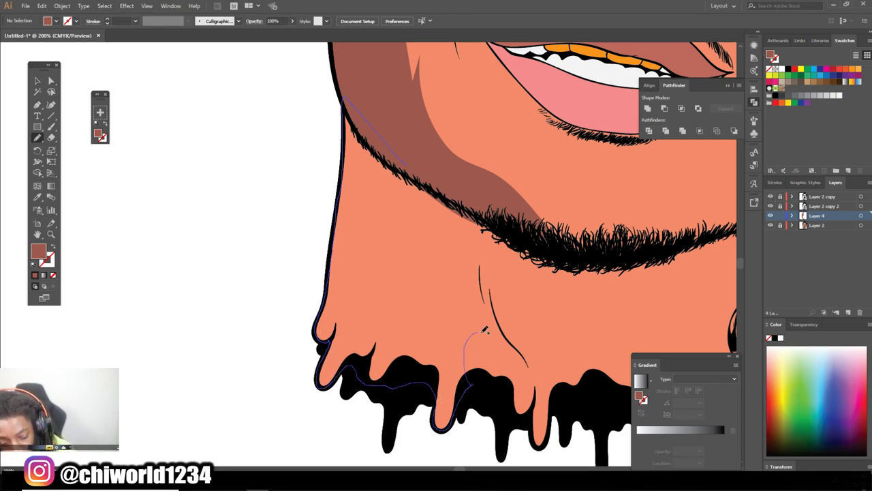
pyautogui.moveTo(571, 292); pyautogui.dragTo(344, 99)
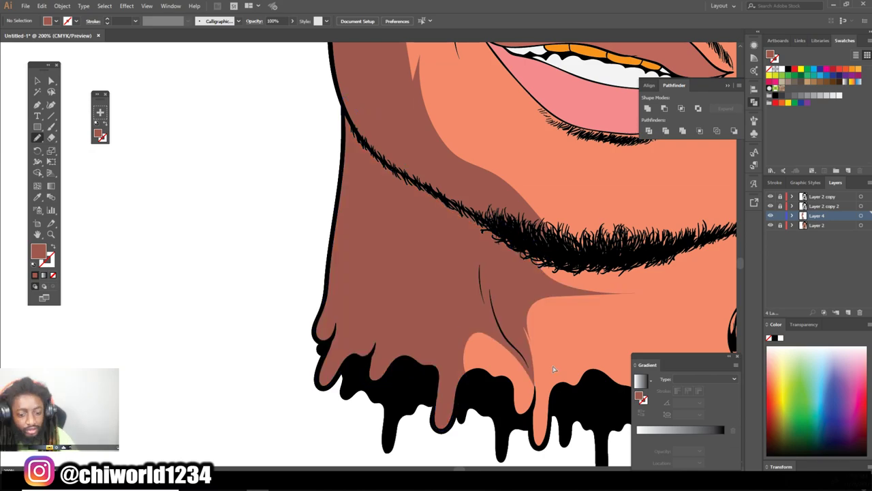
pyautogui.hotkey('ctrl', '0')
pyautogui.hotkey('ctrl', '+')
pyautogui.hotkey('ctrl', '+')
pyautogui.hotkey('ctrl', '+')
pyautogui.hotkey('ctrl', '+')
pyautogui.hotkey('ctrl', '+')
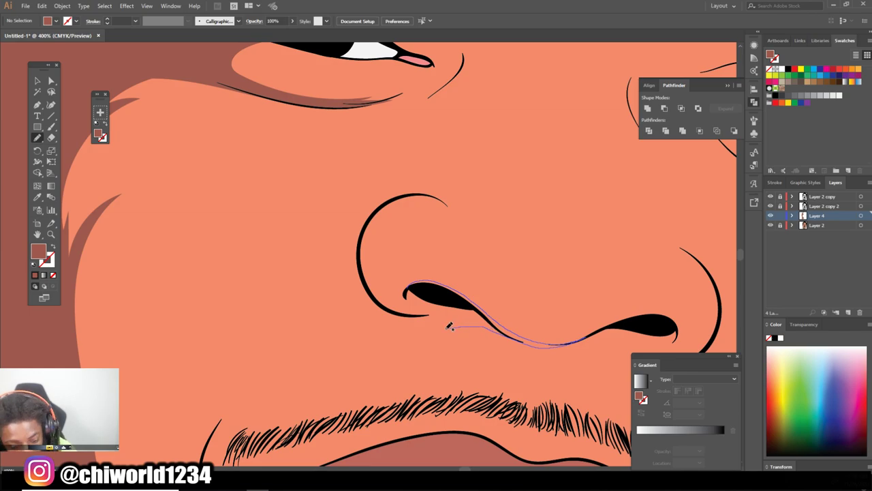
# Paint dark brown Blob Brush shadow shapes beside the nose
pyautogui.moveTo(368, 221); pyautogui.dragTo(366, 223)
pyautogui.scroll(-1, 408, 293)
pyautogui.scroll(-2, 429, 327)
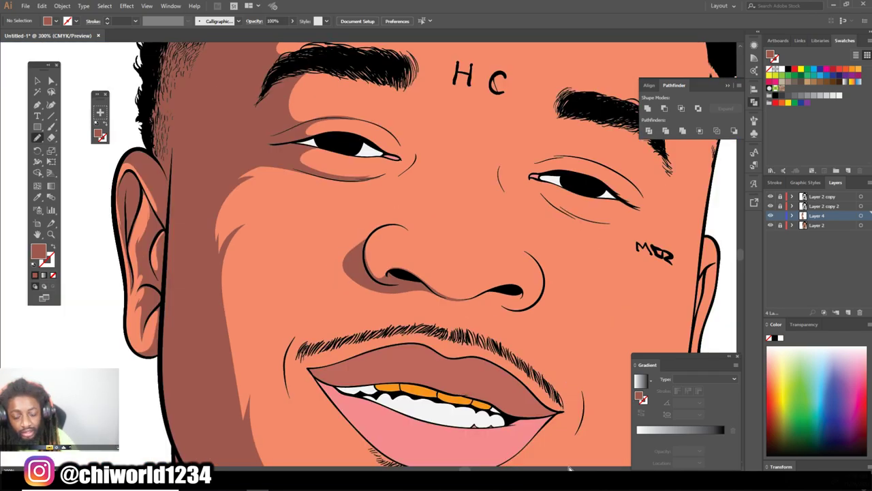
pyautogui.scroll(4, 451, 364)
pyautogui.moveTo(297, 284); pyautogui.dragTo(385, 199)
pyautogui.hotkey('ctrl', '0')
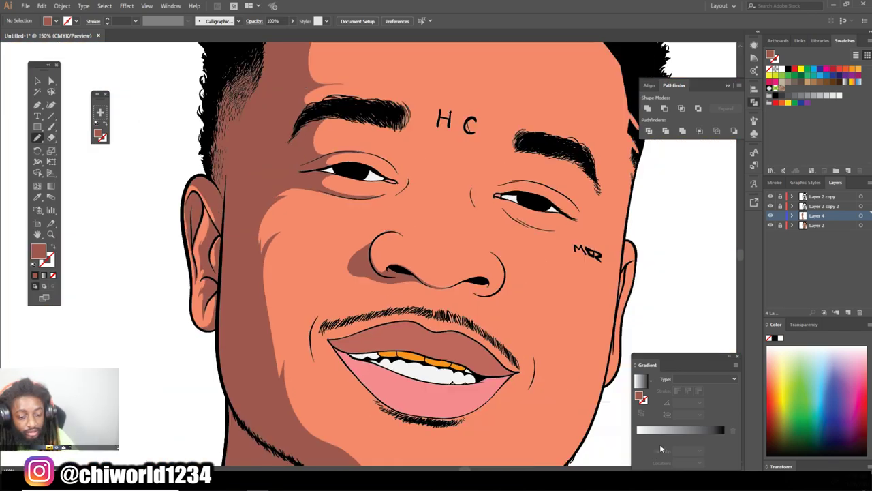
pyautogui.scroll(-1, 510, 371)
pyautogui.scroll(4, 407, 243)
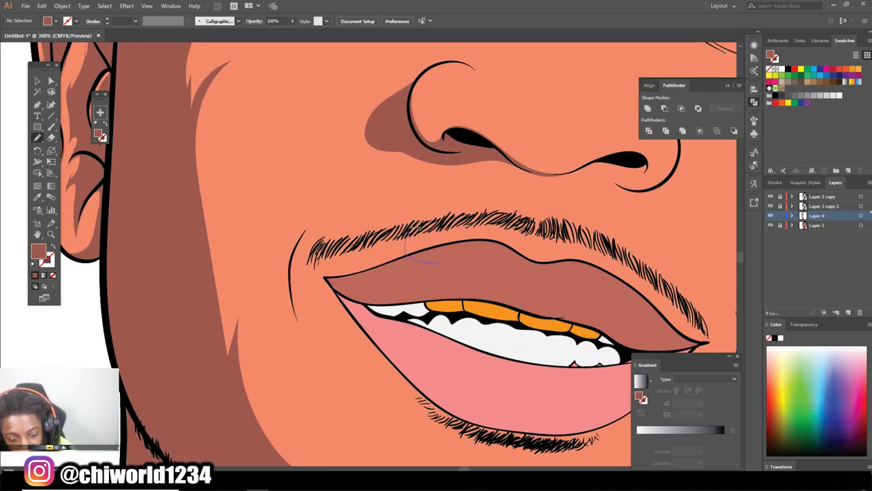
# Shade above the upper lip and along the lower lip in dark brown
pyautogui.moveTo(331, 283); pyautogui.dragTo(332, 283)
pyautogui.hotkey('ctrl', '0')
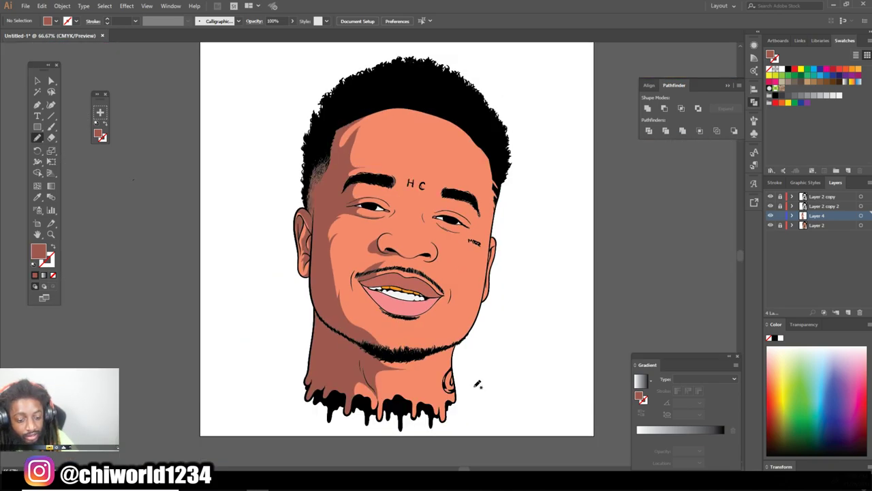
pyautogui.scroll(4, 382, 307)
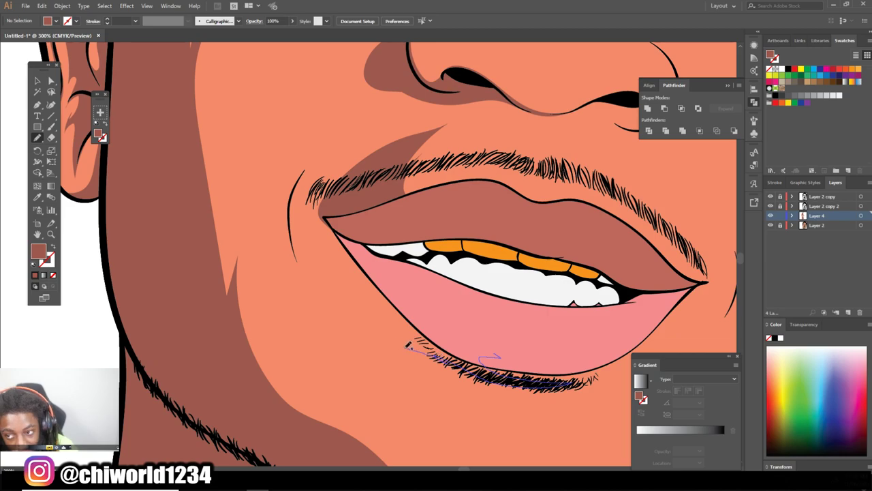
pyautogui.moveTo(352, 250); pyautogui.dragTo(351, 252)
pyautogui.hotkey('ctrl', '0')
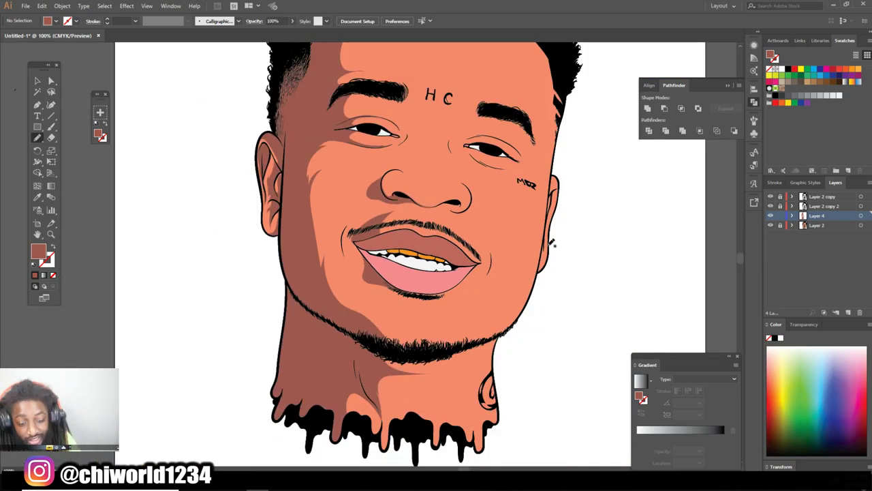
pyautogui.scroll(3, 525, 283)
pyautogui.scroll(2, 396, 259)
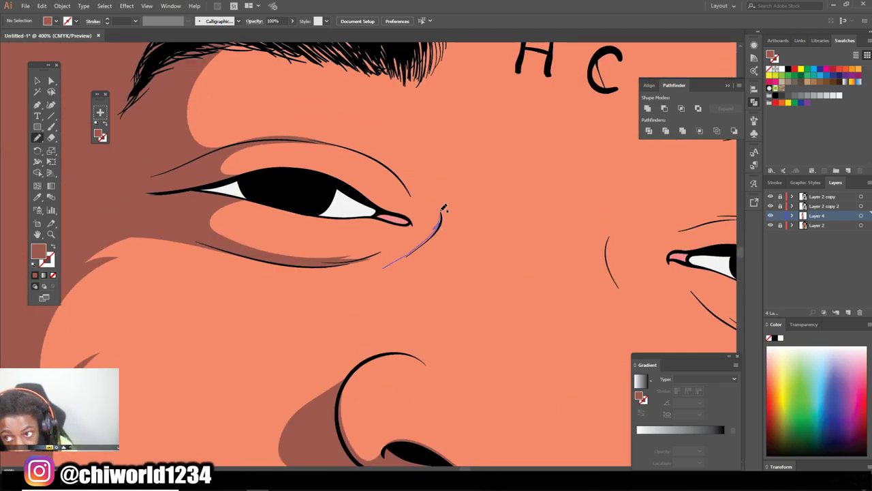
# Add small brown shadows at the inner eye corner and beside the nostril
pyautogui.moveTo(395, 263); pyautogui.dragTo(395, 264)
pyautogui.hotkey('ctrl', '0')
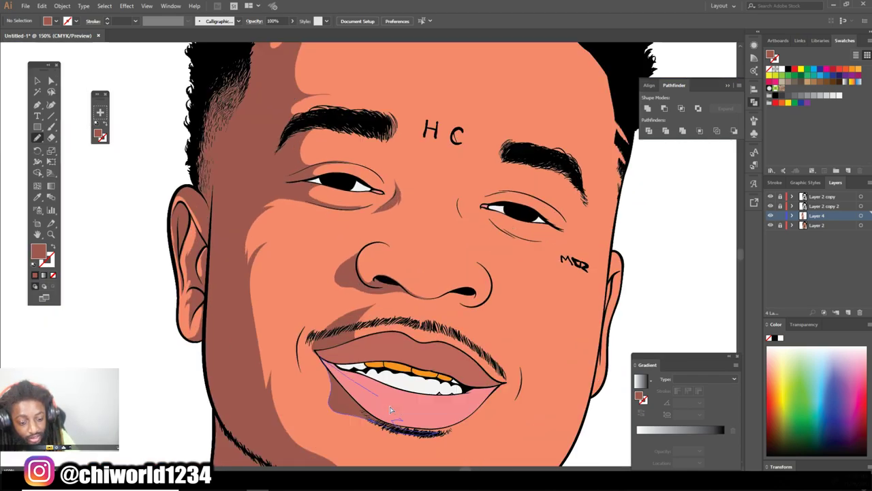
pyautogui.scroll(5, 324, 242)
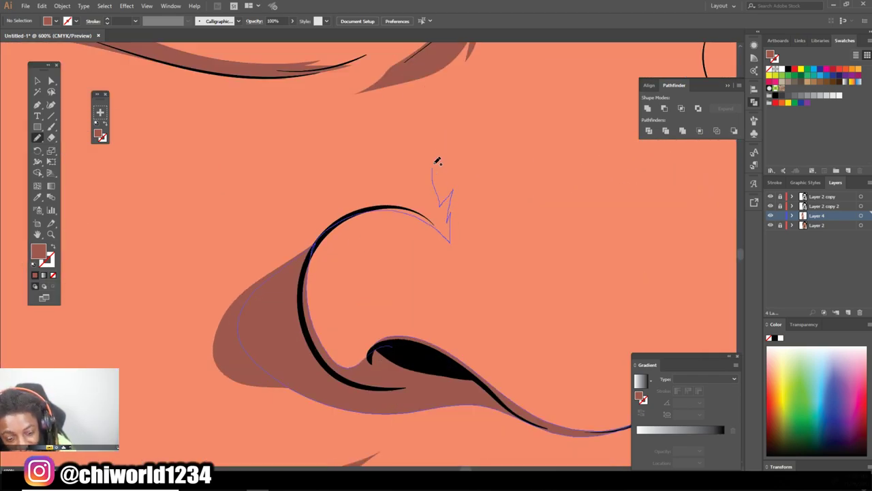
pyautogui.moveTo(438, 161); pyautogui.dragTo(436, 163)
pyautogui.hotkey('ctrl', '0')
pyautogui.scroll(1, 510, 300)
pyautogui.scroll(3, 510, 302)
pyautogui.scroll(2, 504, 289)
# Paint brown shadows over the left and right upper eyelids
pyautogui.moveTo(295, 242)
pyautogui.mouseDown()
pyautogui.moveTo(345, 254)
pyautogui.moveTo(303, 246)
pyautogui.mouseUp()
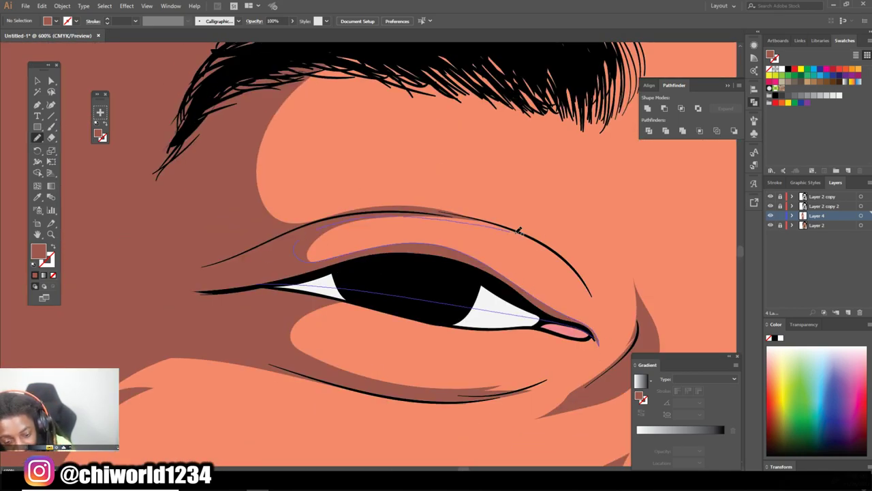
pyautogui.moveTo(597, 288); pyautogui.dragTo(594, 295)
pyautogui.scroll(-3, 594, 294)
pyautogui.scroll(-3, 536, 361)
pyautogui.scroll(4, 535, 364)
pyautogui.scroll(1, 534, 363)
pyautogui.moveTo(392, 269); pyautogui.dragTo(469, 245)
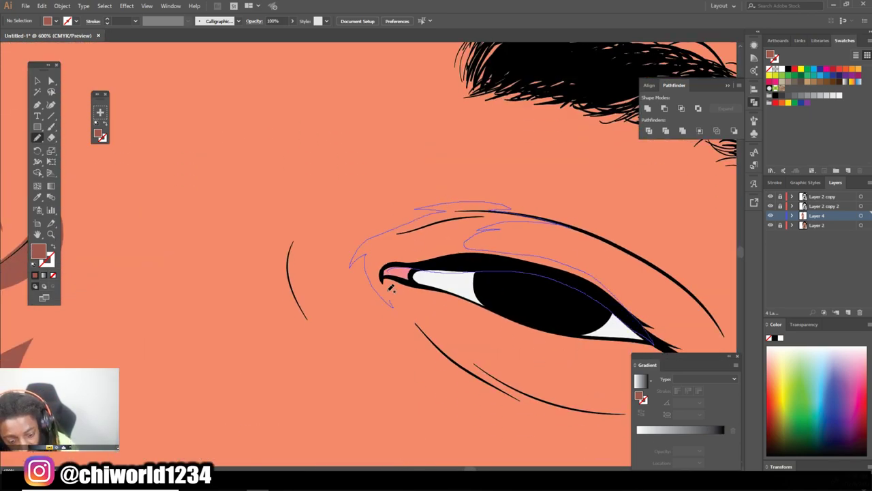
pyautogui.moveTo(394, 299); pyautogui.dragTo(392, 305)
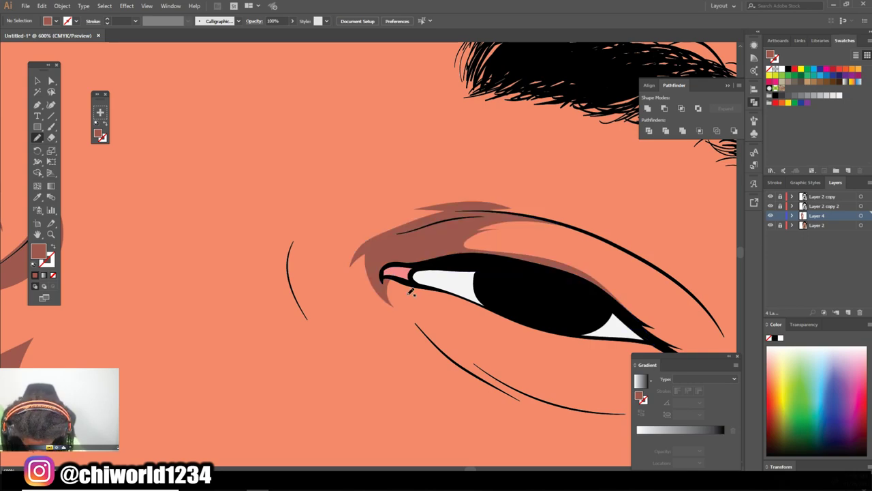
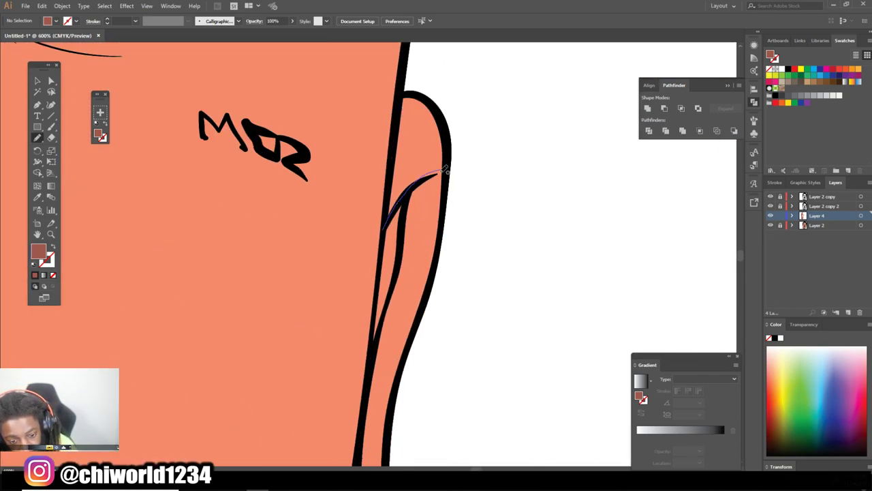
# Draw a shading stroke inside the ear and a dark shadow under the beard's edge
pyautogui.moveTo(436, 174); pyautogui.dragTo(385, 235)
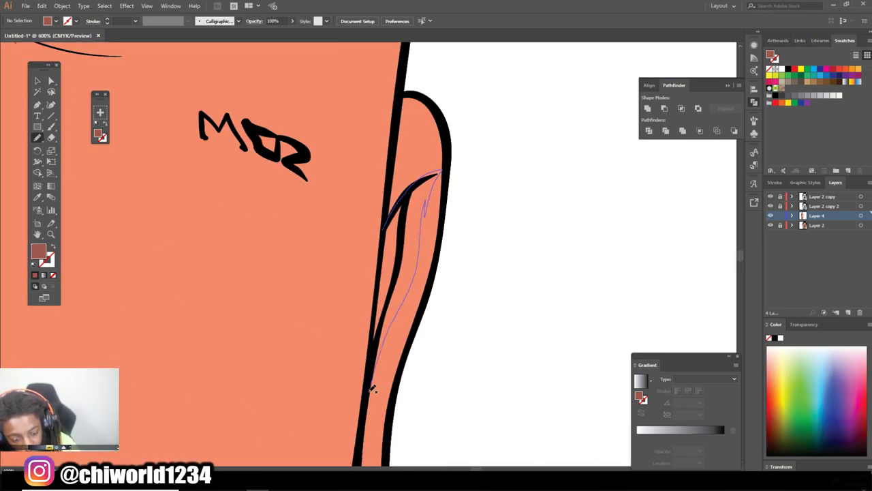
pyautogui.hotkey('ctrl', '-')
pyautogui.hotkey('ctrl', '-')
pyautogui.hotkey('ctrl', '-')
pyautogui.hotkey('ctrl', '0')
pyautogui.scroll(4, 417, 346)
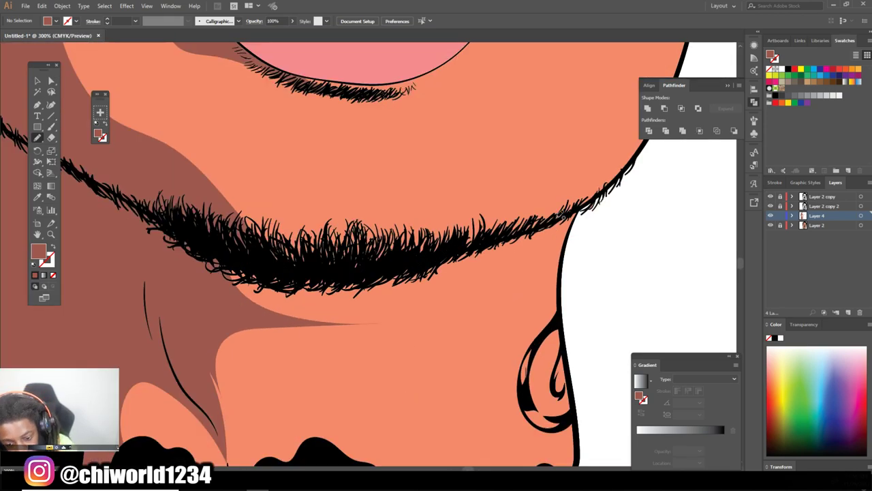
pyautogui.moveTo(526, 260); pyautogui.dragTo(576, 211)
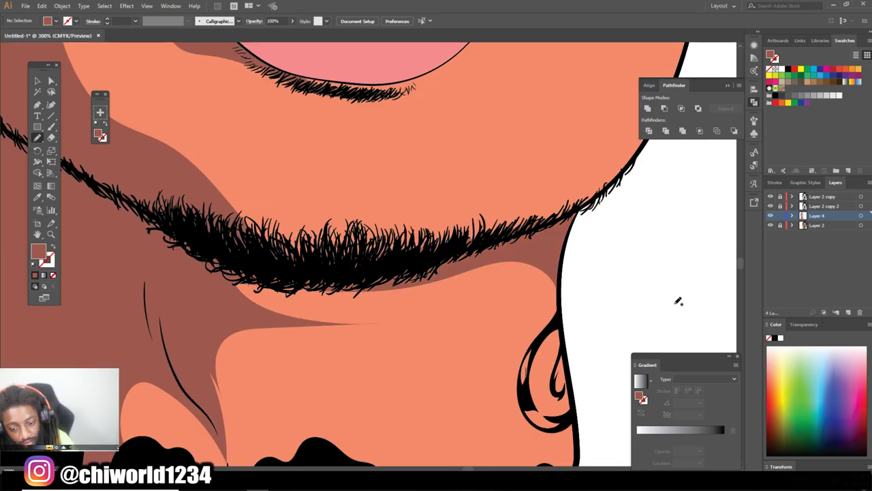
# Trace a black curved stroke at the right mouth corner
pyautogui.hotkey('ctrl', '+')
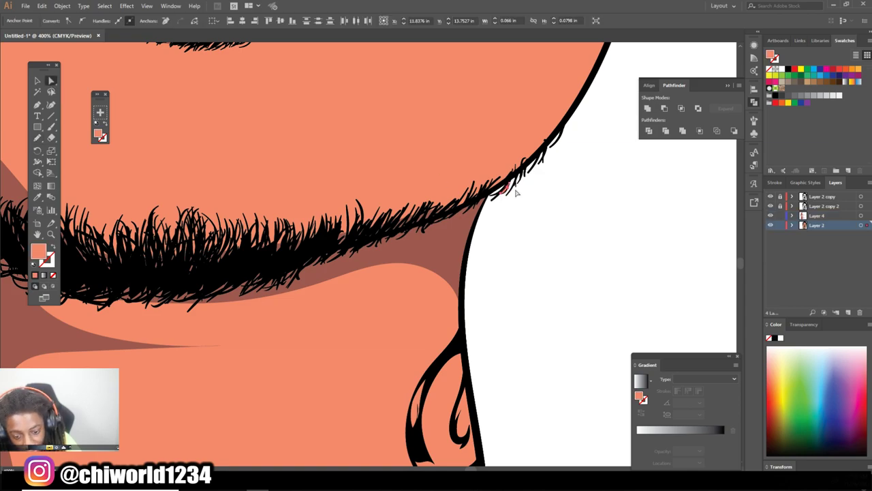
pyautogui.hotkey('ctrl', '0')
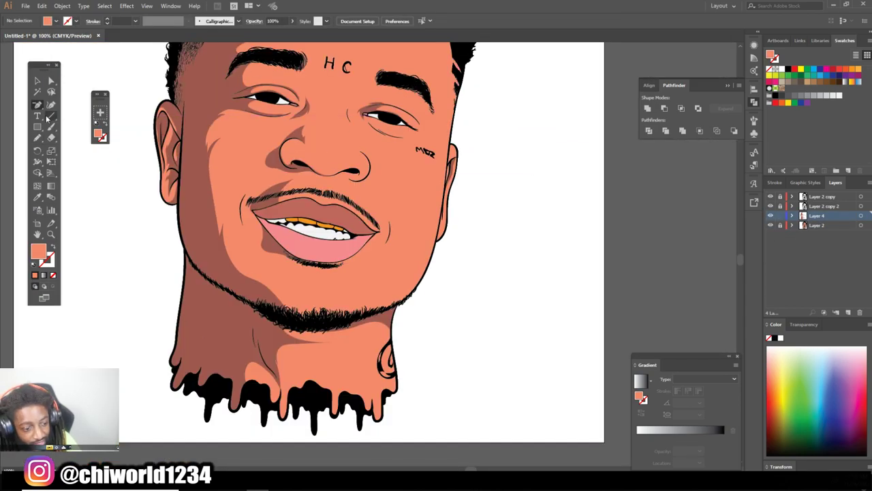
pyautogui.hotkey('ctrl', '+')
pyautogui.hotkey('ctrl', '+')
pyautogui.hotkey('ctrl', '+')
pyautogui.hotkey('ctrl', '+')
pyautogui.hotkey('ctrl', '+')
pyautogui.moveTo(353, 317); pyautogui.dragTo(479, 270)
pyautogui.moveTo(504, 341); pyautogui.dragTo(469, 335)
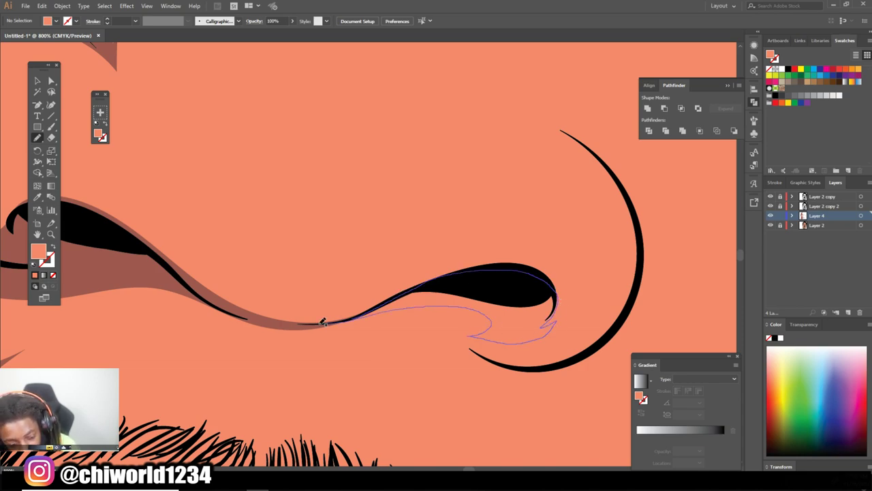
# Eyedrop the darker brown and draw a shadow shape under the mouth corner
pyautogui.click(37, 198)
pyautogui.click(81, 252)
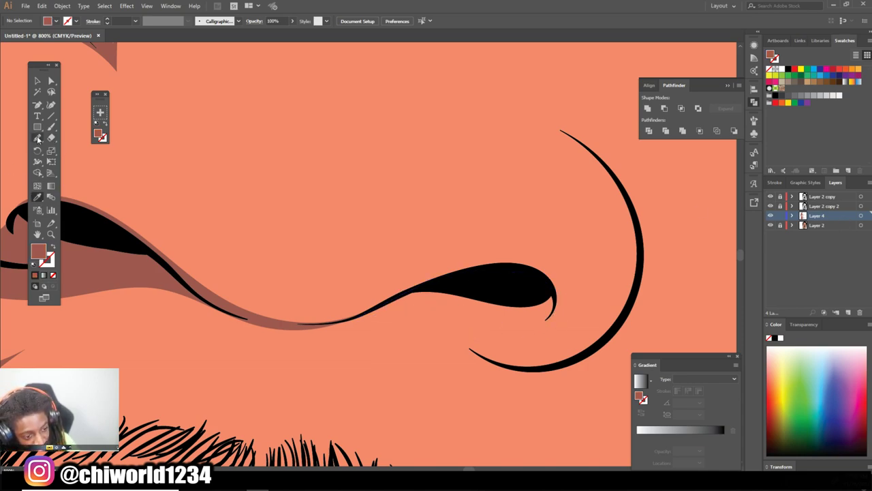
pyautogui.click(36, 137)
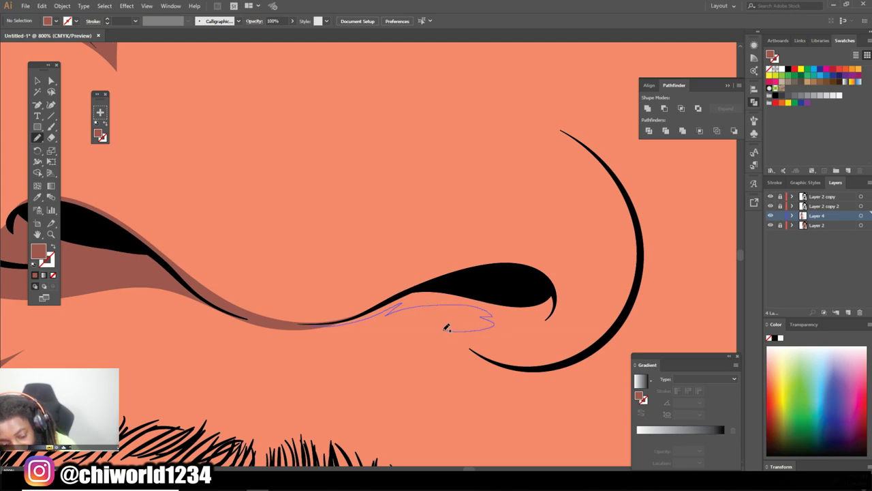
pyautogui.moveTo(577, 336)
pyautogui.mouseDown()
pyautogui.moveTo(395, 293)
pyautogui.moveTo(321, 323)
pyautogui.mouseUp()
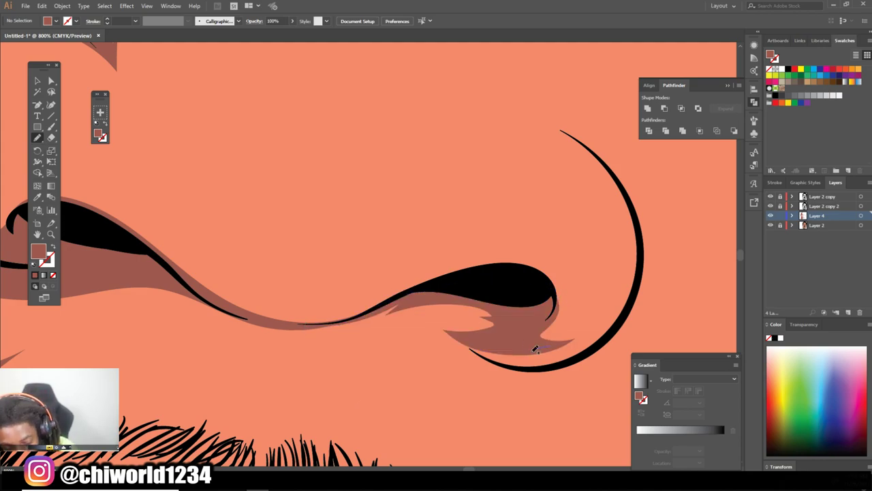
pyautogui.scroll(-5, 491, 399)
pyautogui.scroll(2, 521, 374)
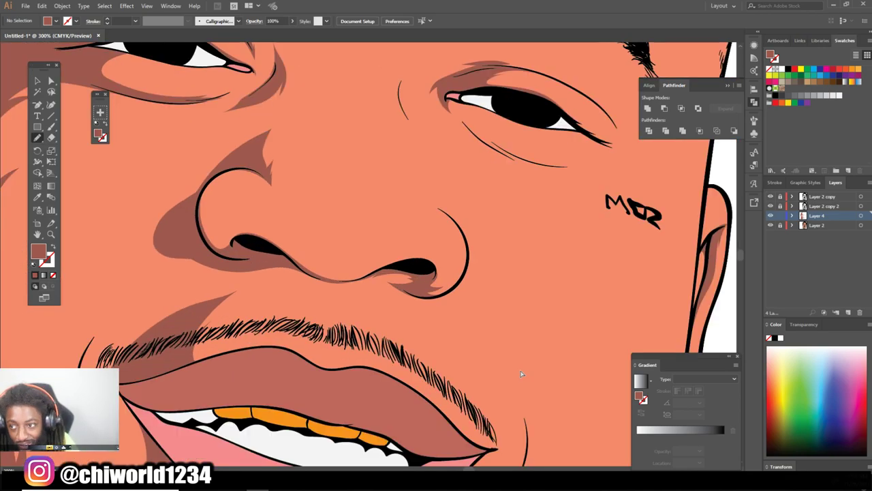
# Fill in brown shadow between the mouth curves
pyautogui.scroll(3, 419, 331)
pyautogui.moveTo(403, 327); pyautogui.dragTo(470, 349)
pyautogui.moveTo(556, 325); pyautogui.dragTo(575, 316)
pyautogui.scroll(-4, 463, 376)
pyautogui.scroll(3, 487, 358)
# Draw fine line strokes under and beside the eye
pyautogui.moveTo(330, 223); pyautogui.dragTo(354, 237)
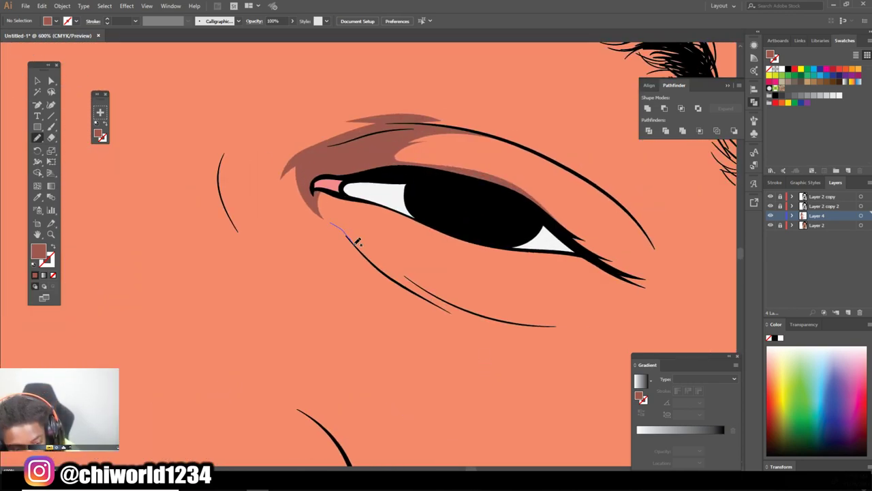
pyautogui.moveTo(438, 300); pyautogui.dragTo(575, 321)
pyautogui.scroll(-2, 381, 369)
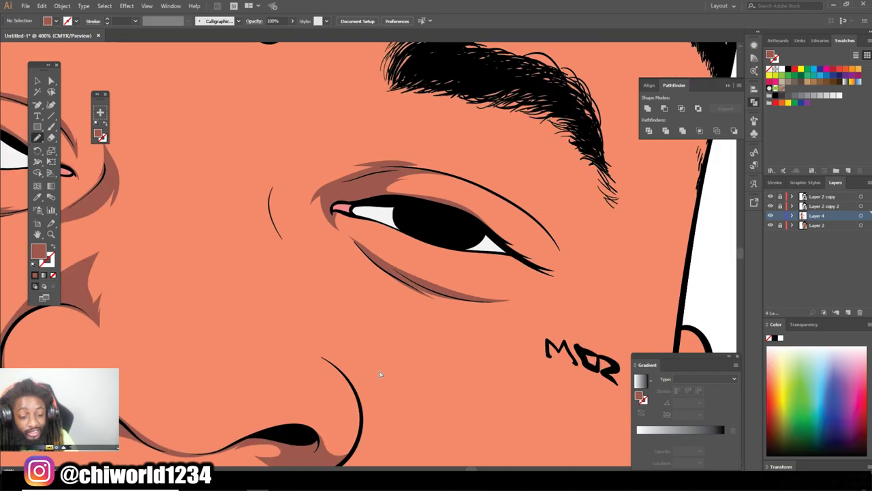
pyautogui.scroll(-2, 381, 370)
pyautogui.scroll(2, 382, 369)
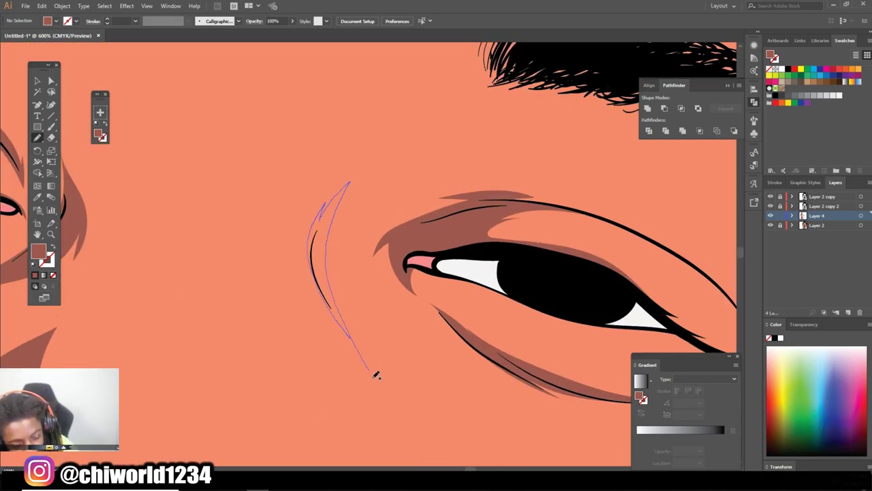
pyautogui.moveTo(376, 375); pyautogui.dragTo(377, 376)
pyautogui.scroll(-3, 379, 429)
pyautogui.scroll(1, 408, 400)
pyautogui.scroll(1, 408, 400)
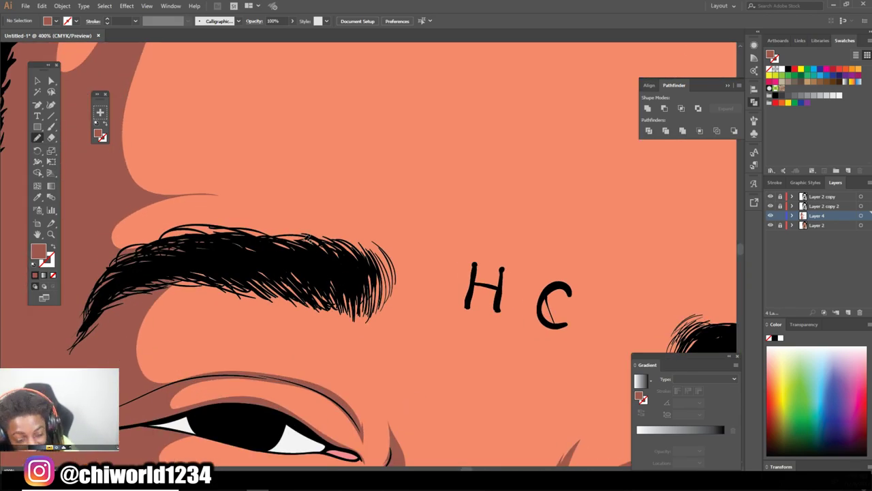
pyautogui.scroll(-1, 308, 238)
pyautogui.moveTo(263, 227); pyautogui.dragTo(386, 312)
# Draw a closed brown shadow shape along the moustache edge above the lip
pyautogui.scroll(-3, 643, 464)
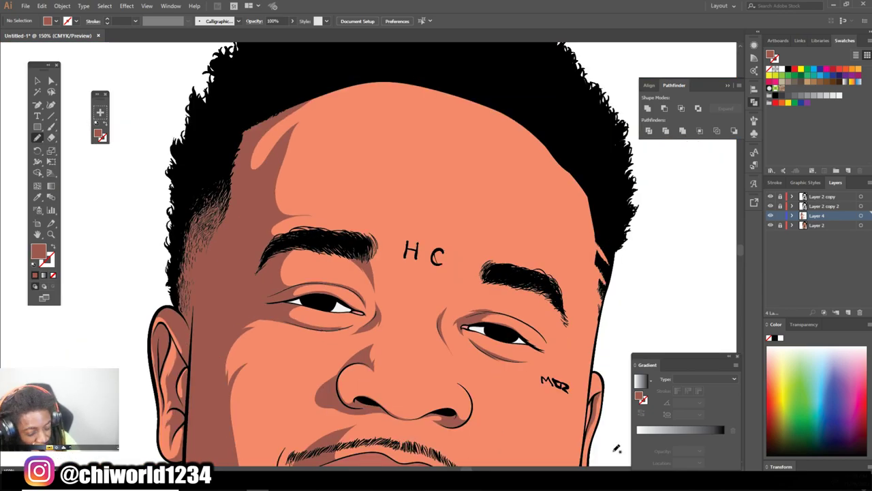
pyautogui.scroll(-3, 613, 446)
pyautogui.scroll(3, 609, 440)
pyautogui.scroll(2, 590, 416)
pyautogui.scroll(1, 589, 427)
pyautogui.moveTo(412, 404); pyautogui.dragTo(361, 346)
pyautogui.moveTo(381, 249); pyautogui.dragTo(423, 412)
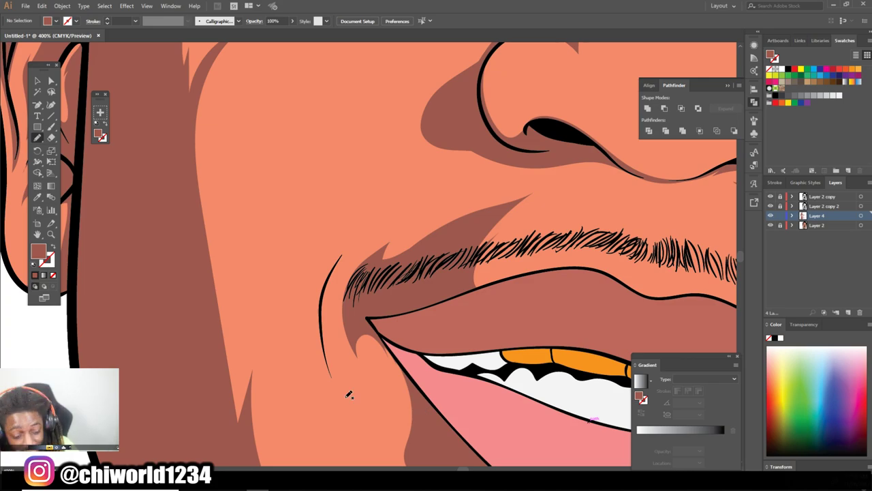
pyautogui.scroll(-3, 360, 438)
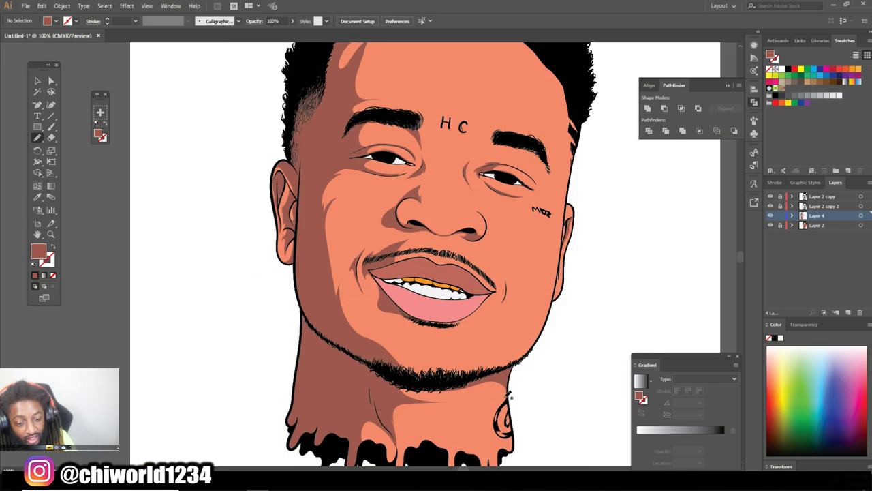
pyautogui.scroll(-3, 515, 370)
pyautogui.scroll(2, 520, 367)
pyautogui.scroll(3, 518, 369)
pyautogui.scroll(2, 422, 101)
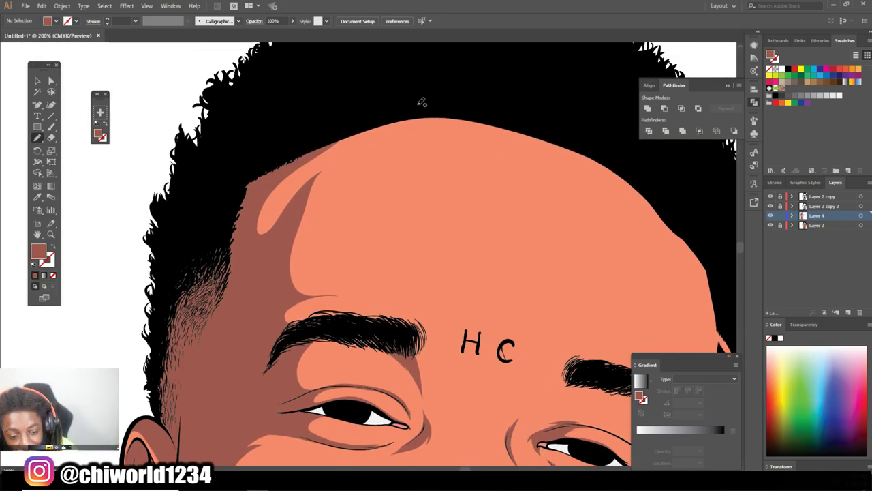
# Draw a forehead stroke, undo it, then add a stroke under the lower lip
pyautogui.moveTo(372, 163); pyautogui.dragTo(347, 142)
pyautogui.hotkey('ctrl', 'z')
pyautogui.scroll(-3, 538, 322)
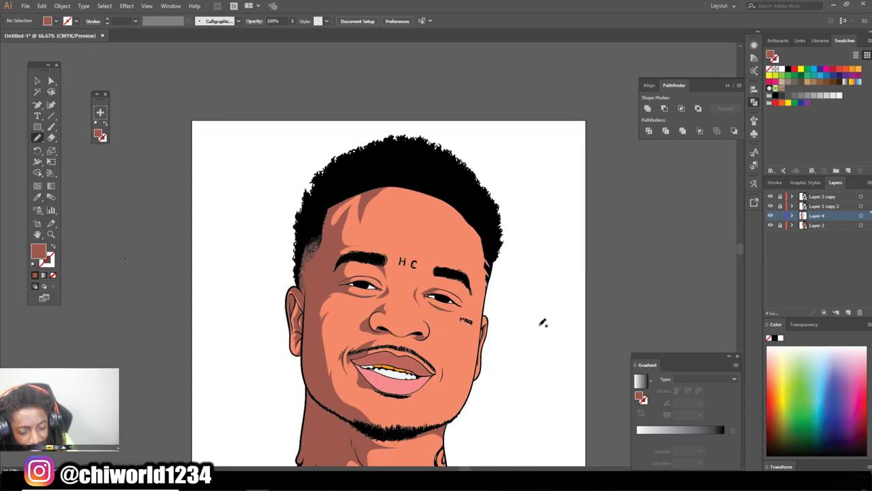
pyautogui.scroll(-1, 519, 308)
pyautogui.scroll(-1, 516, 313)
pyautogui.scroll(3, 516, 313)
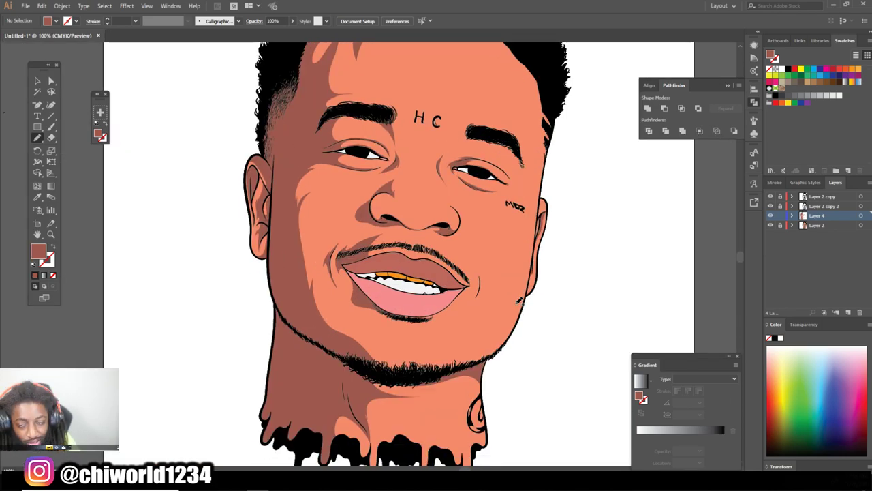
pyautogui.scroll(2, 507, 304)
pyautogui.moveTo(535, 213); pyautogui.dragTo(538, 216)
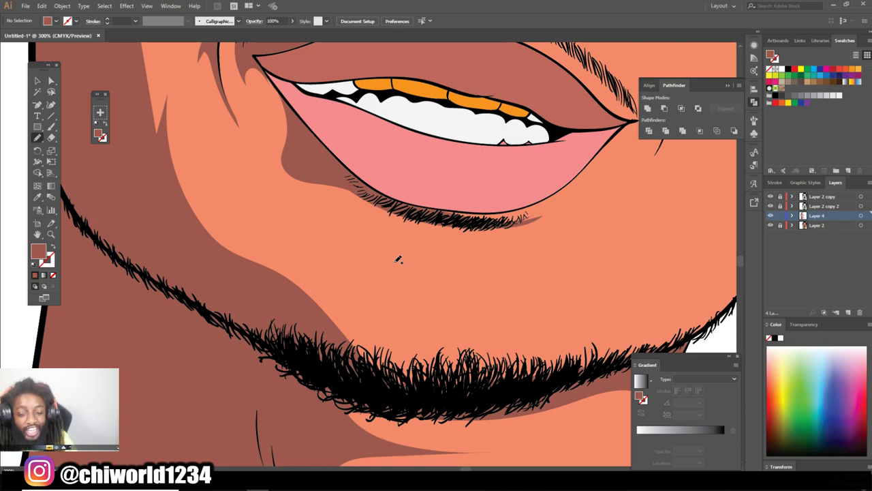
pyautogui.scroll(-2, 397, 255)
pyautogui.scroll(2, 397, 255)
pyautogui.scroll(-3, 603, 281)
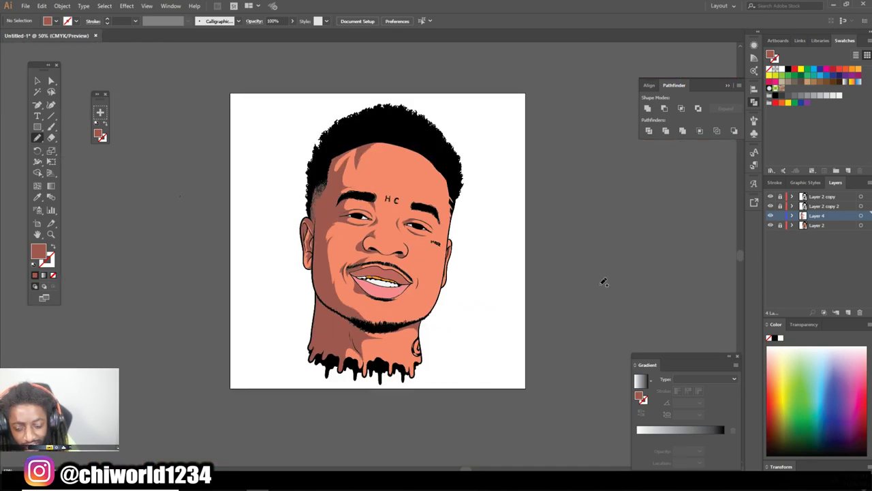
# Add a new shading layer and set the fill to a darker orange than the sampled skin
pyautogui.click(848, 313)
pyautogui.scroll(3, 363, 193)
pyautogui.press('i')
pyautogui.click(292, 260)
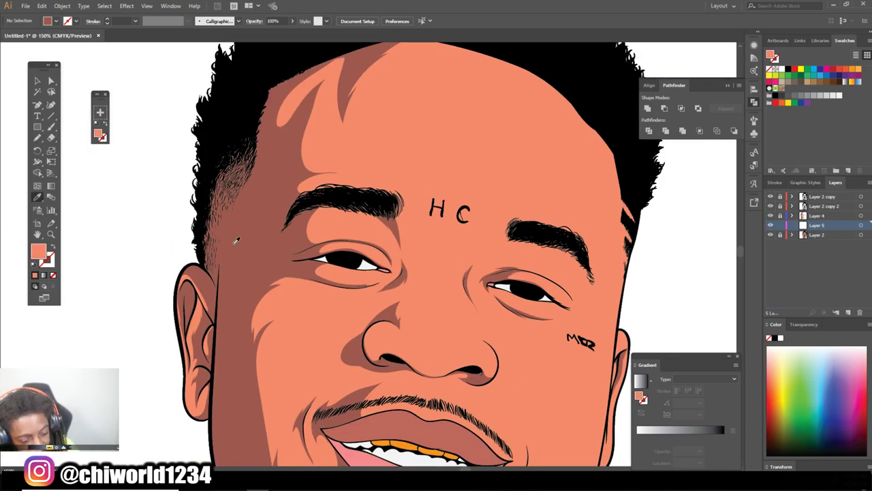
pyautogui.doubleClick(38, 253)
pyautogui.click(72, 58)
pyautogui.click(282, 35)
pyautogui.press('n')
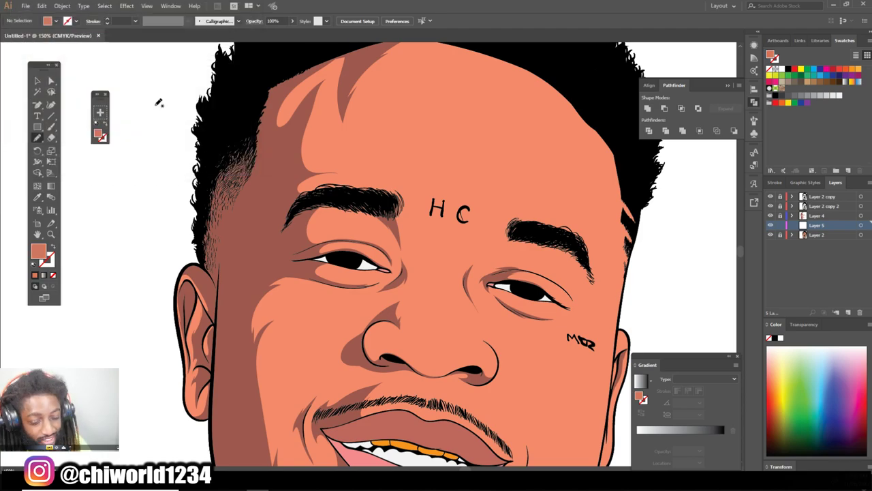
pyautogui.scroll(2, 340, 262)
pyautogui.scroll(2, 340, 262)
# Draw darker shading under the left eye, over the eyelid, around the brow end and forehead
pyautogui.moveTo(228, 301); pyautogui.dragTo(510, 348)
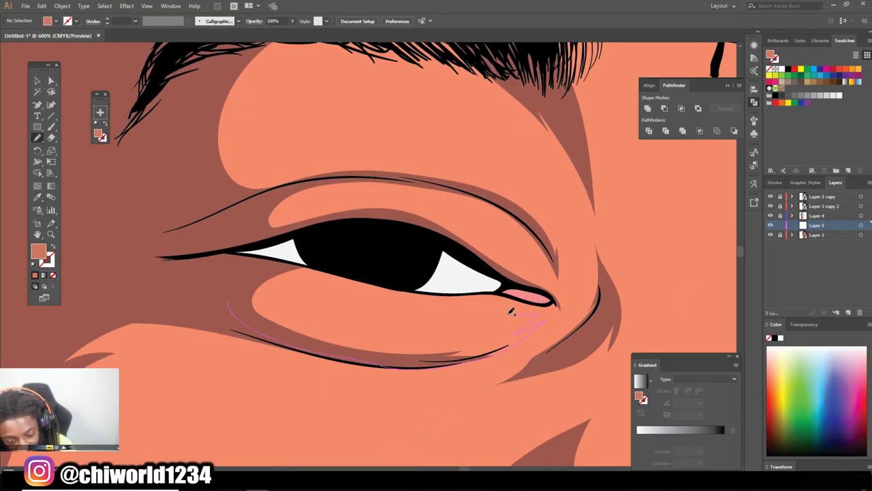
pyautogui.moveTo(304, 318); pyautogui.dragTo(464, 318)
pyautogui.scroll(2, 273, 286)
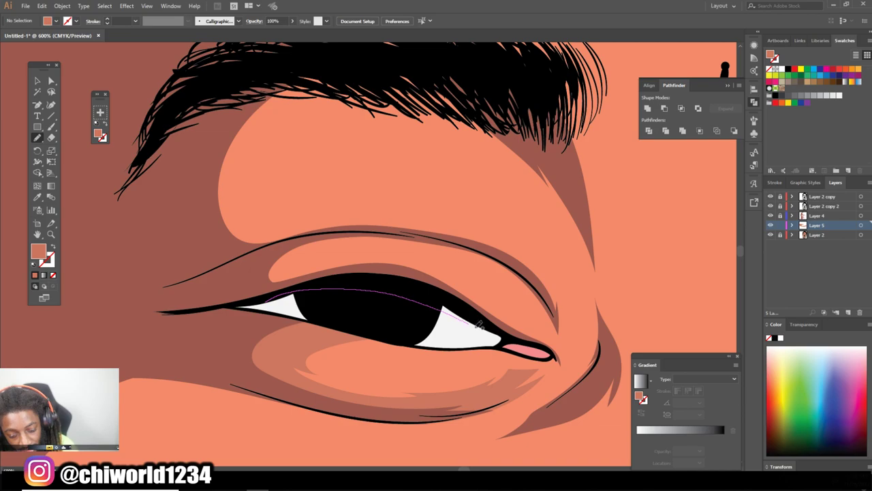
pyautogui.moveTo(358, 91); pyautogui.dragTo(356, 96)
pyautogui.scroll(-3, 574, 371)
pyautogui.scroll(-1, 307, 282)
pyautogui.scroll(2, 307, 283)
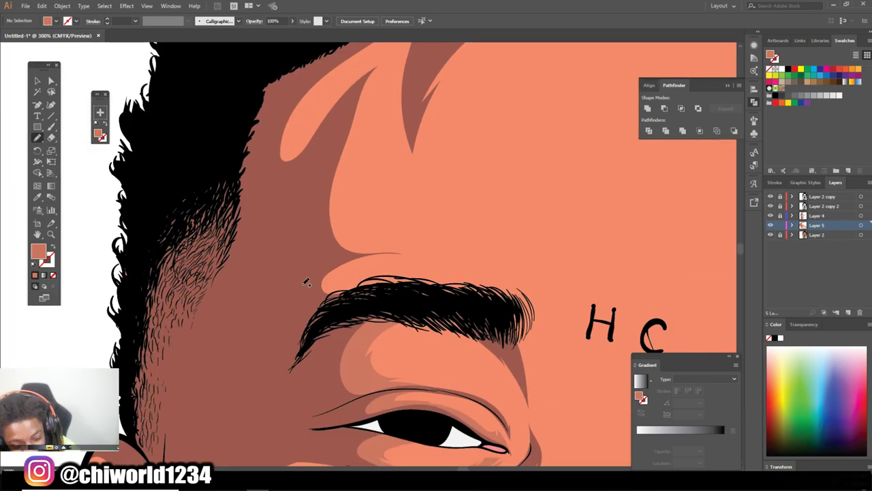
pyautogui.scroll(3, 306, 282)
pyautogui.moveTo(302, 347); pyautogui.dragTo(402, 338)
pyautogui.moveTo(625, 63); pyautogui.dragTo(454, 54)
pyautogui.scroll(-3, 436, 307)
pyautogui.scroll(3, 435, 404)
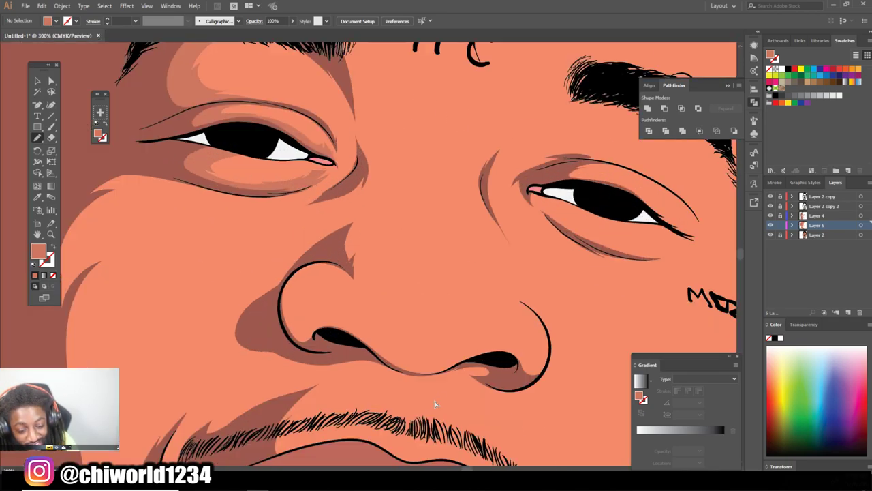
pyautogui.scroll(1, 435, 404)
# Shade around the nostril, beside the nose, beside the mustache and near the mouth
pyautogui.moveTo(254, 338); pyautogui.dragTo(477, 408)
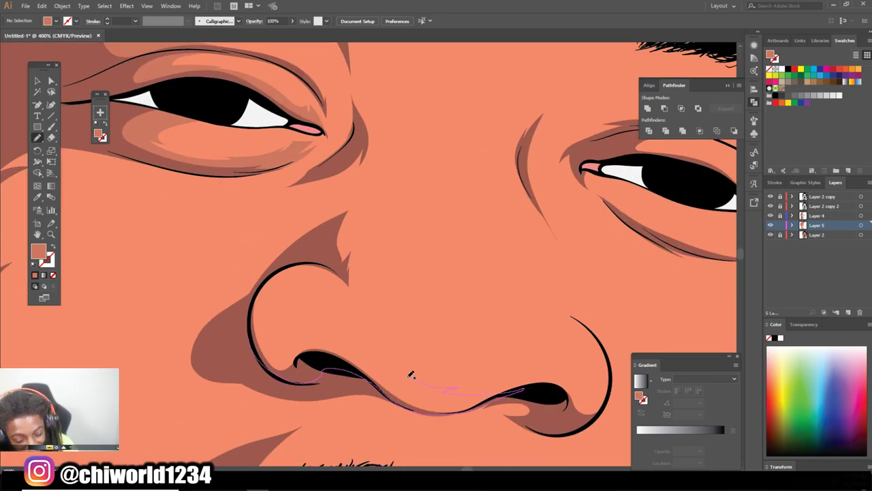
pyautogui.moveTo(273, 318); pyautogui.dragTo(274, 269)
pyautogui.scroll(3, 327, 309)
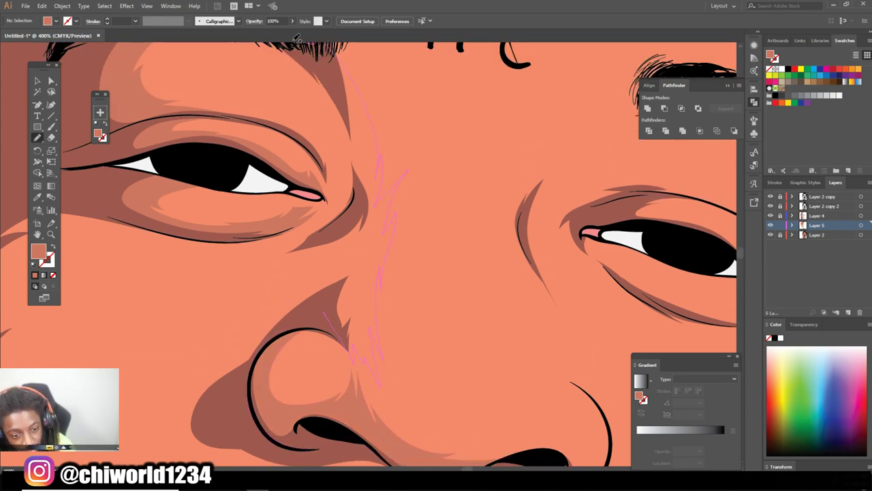
pyautogui.moveTo(257, 349); pyautogui.dragTo(257, 349)
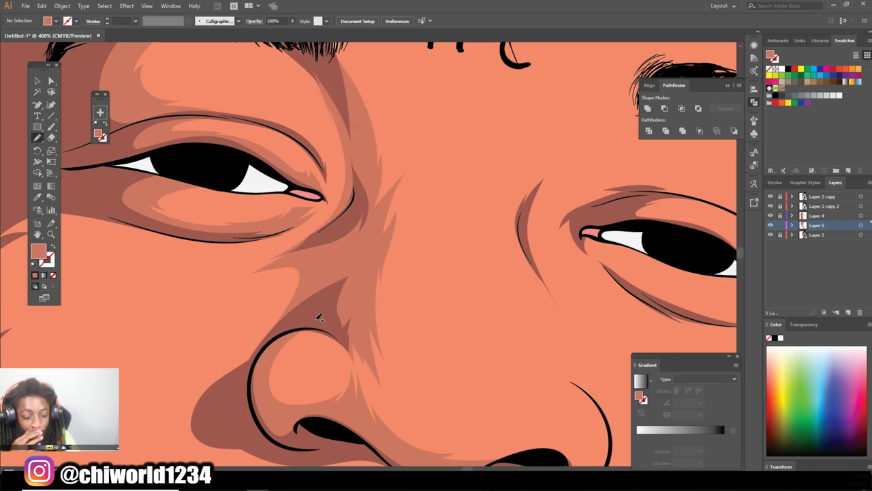
pyautogui.scroll(-4, 525, 266)
pyautogui.scroll(1, 532, 370)
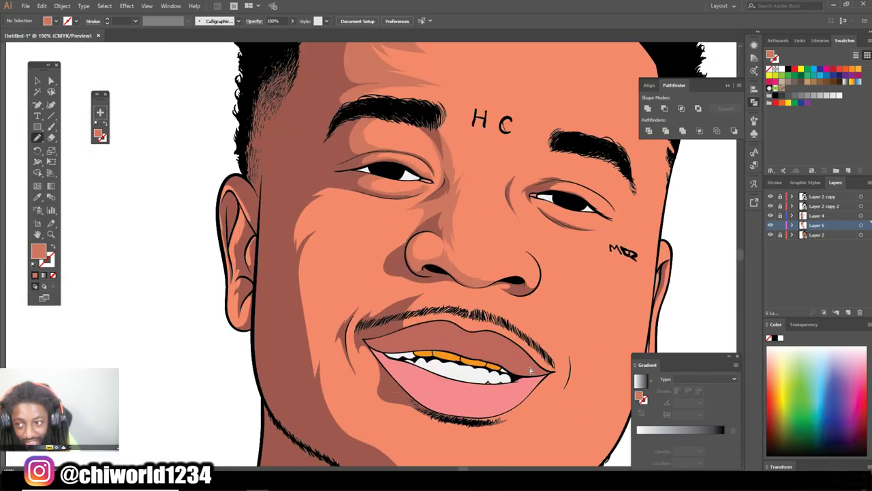
pyautogui.scroll(2, 529, 370)
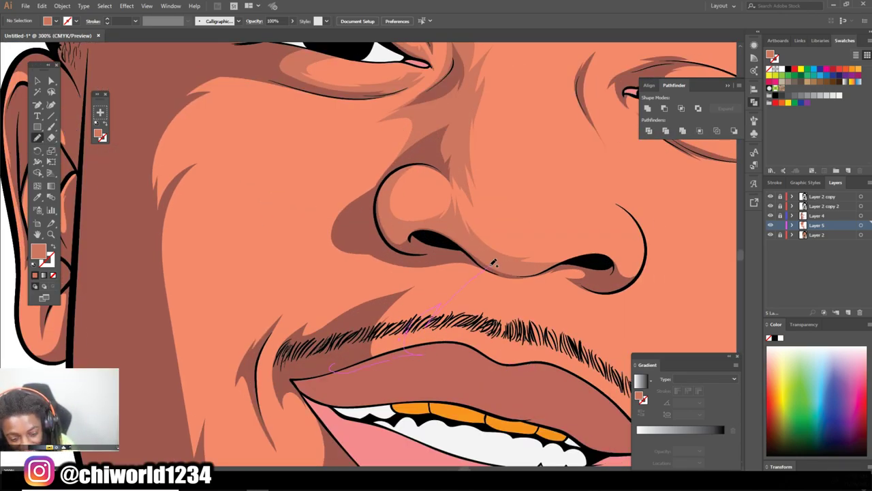
pyautogui.moveTo(343, 442); pyautogui.dragTo(270, 378)
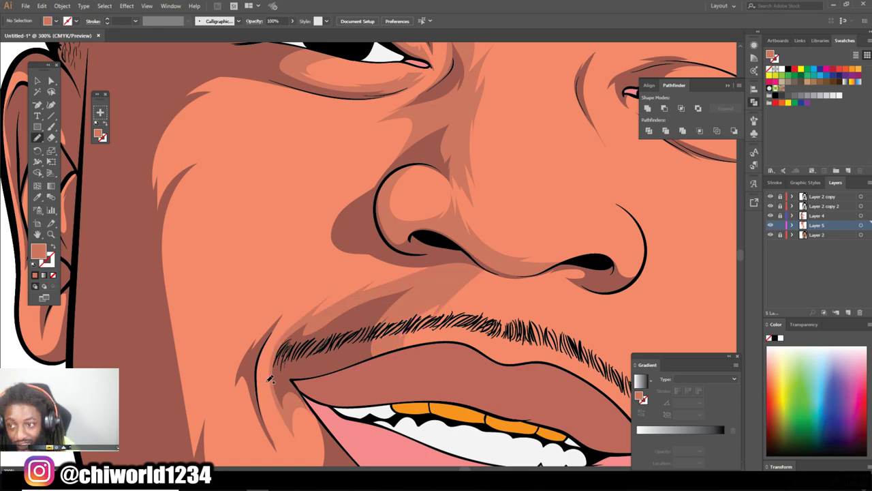
pyautogui.moveTo(333, 256); pyautogui.dragTo(333, 257)
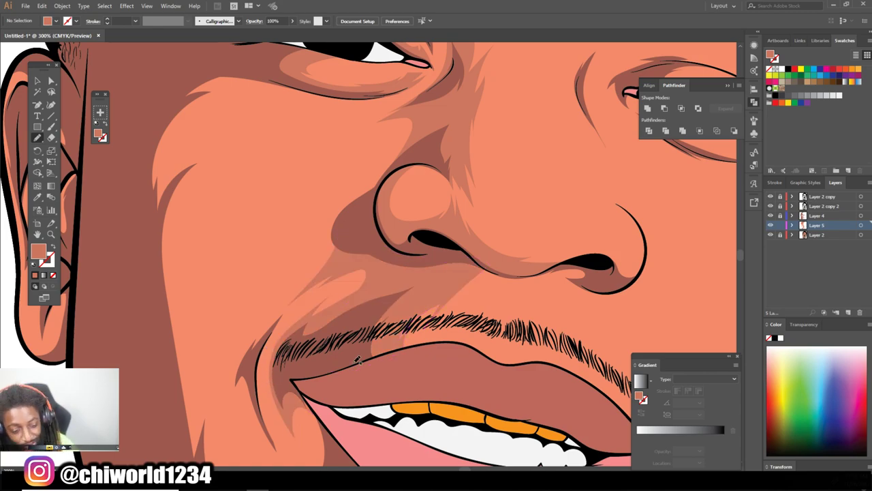
pyautogui.scroll(-4, 354, 354)
pyautogui.scroll(2, 313, 370)
# Add darker shading along the beard's lower edge, the cheek and down the neck drips
pyautogui.moveTo(313, 370); pyautogui.dragTo(402, 382)
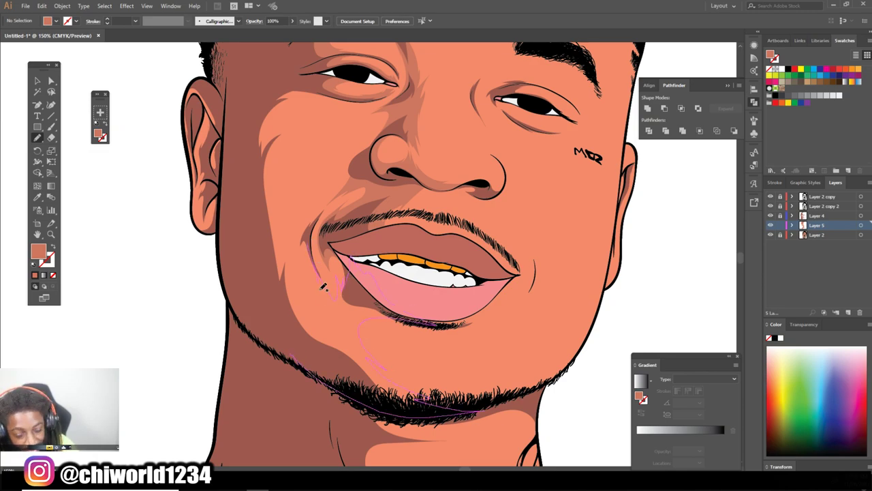
pyautogui.moveTo(315, 91); pyautogui.dragTo(314, 91)
pyautogui.scroll(-5, 315, 91)
pyautogui.scroll(5, 551, 378)
pyautogui.scroll(-1, 552, 378)
pyautogui.moveTo(291, 298)
pyautogui.mouseDown()
pyautogui.moveTo(320, 352)
pyautogui.moveTo(376, 412)
pyautogui.mouseUp()
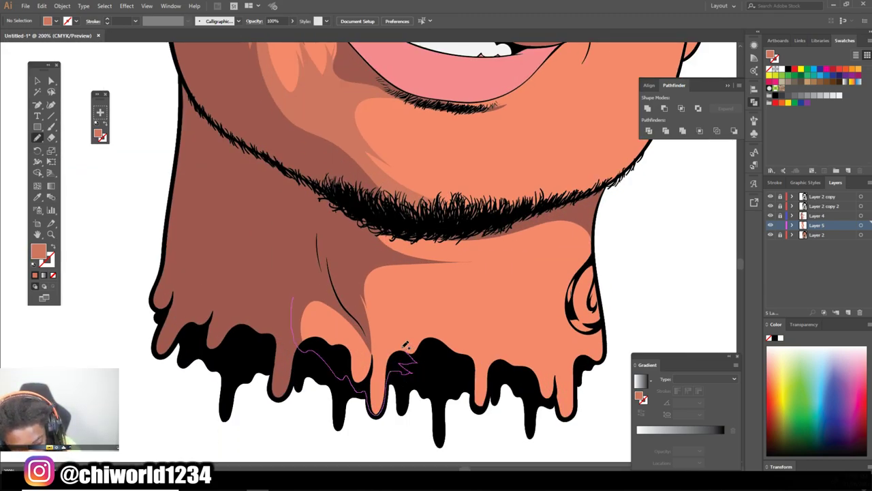
pyautogui.moveTo(513, 233); pyautogui.dragTo(512, 233)
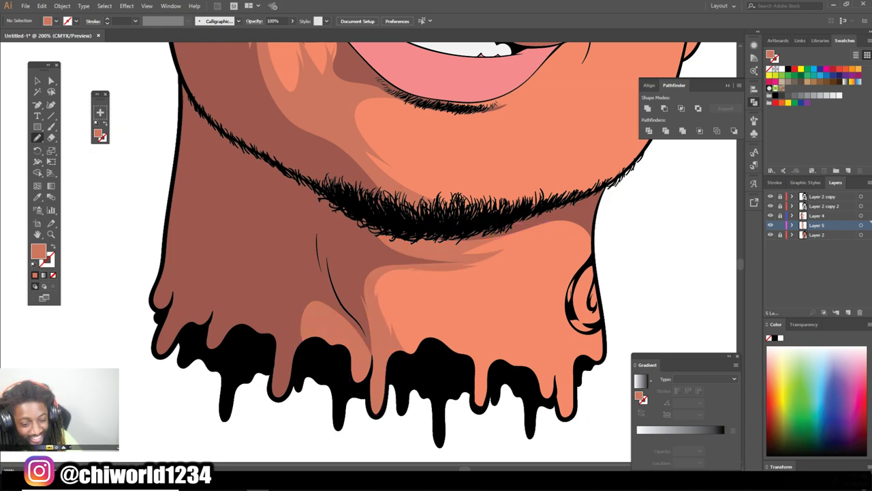
pyautogui.scroll(-5, 501, 379)
pyautogui.scroll(1, 500, 379)
pyautogui.scroll(2, 501, 379)
pyautogui.scroll(3, 501, 379)
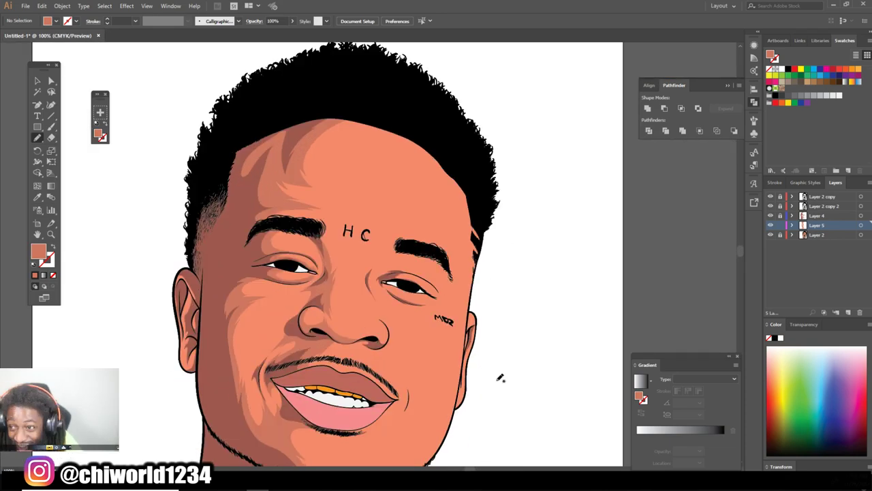
pyautogui.scroll(3, 501, 379)
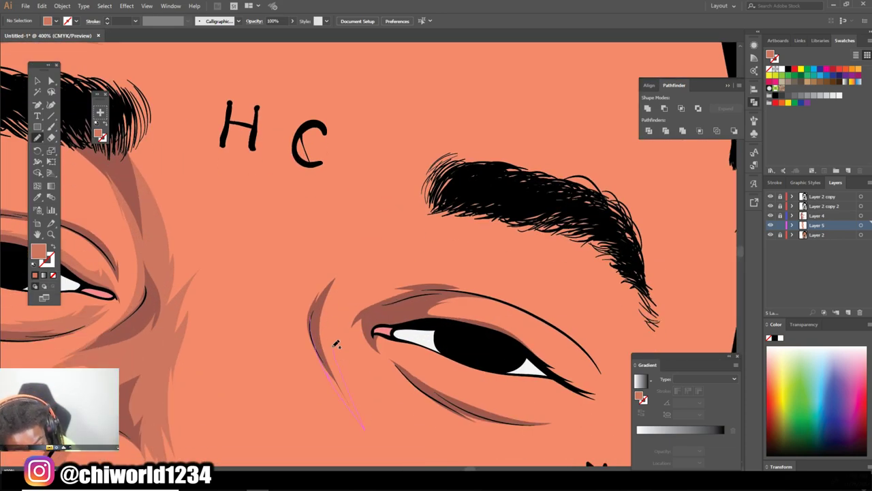
# Shade beside the right eye, along its upper eyelid and up toward the brow
pyautogui.moveTo(335, 344); pyautogui.dragTo(344, 271)
pyautogui.moveTo(412, 318); pyautogui.dragTo(502, 306)
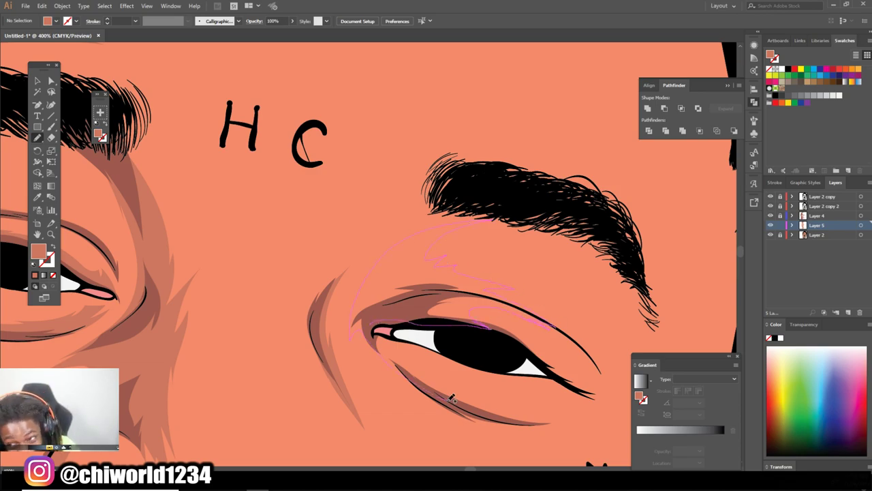
pyautogui.moveTo(450, 354); pyautogui.dragTo(466, 355)
pyautogui.moveTo(426, 271); pyautogui.dragTo(413, 218)
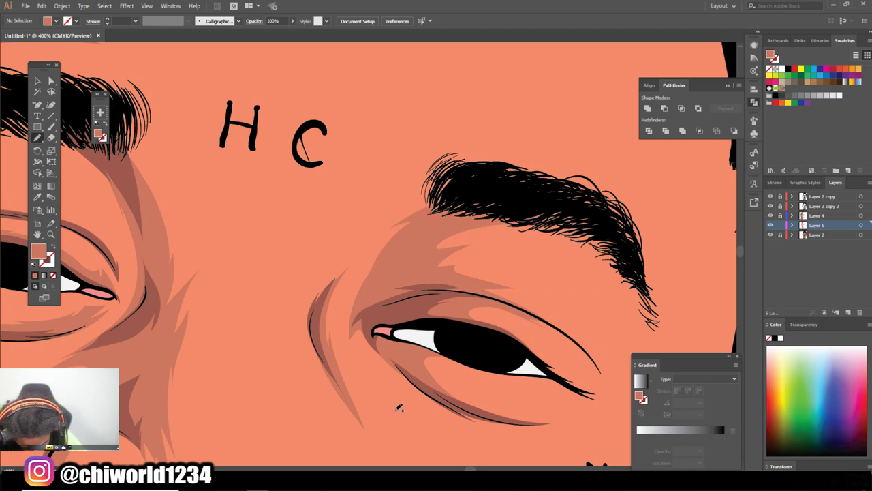
pyautogui.scroll(-2, 336, 323)
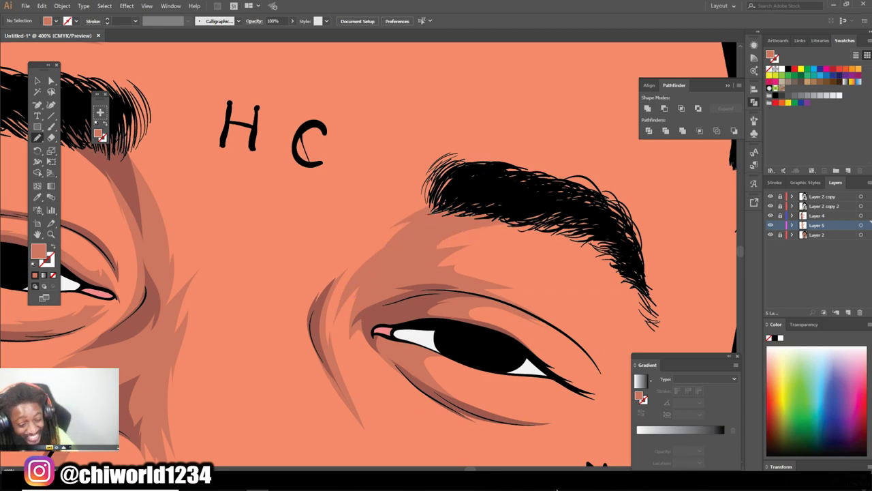
pyautogui.scroll(-5, 336, 323)
pyautogui.scroll(4, 438, 386)
pyautogui.scroll(1, 481, 263)
pyautogui.scroll(1, 482, 263)
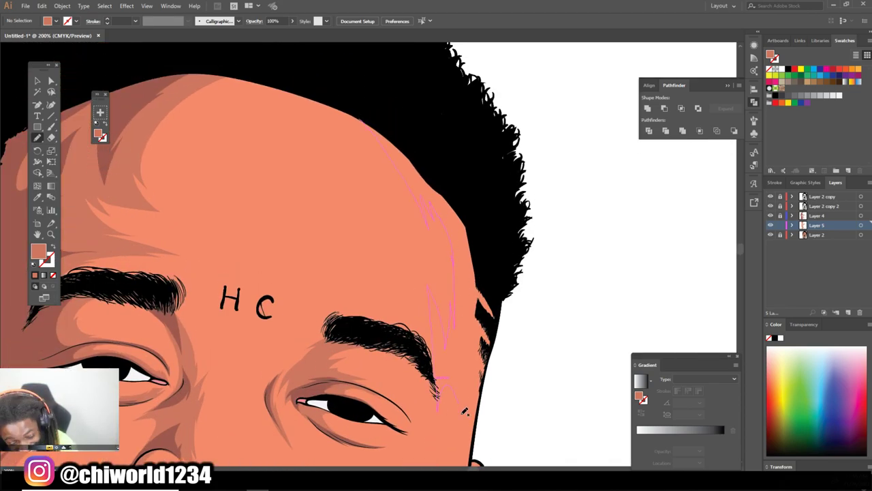
pyautogui.scroll(-3, 484, 341)
pyautogui.scroll(1, 485, 340)
pyautogui.scroll(2, 474, 311)
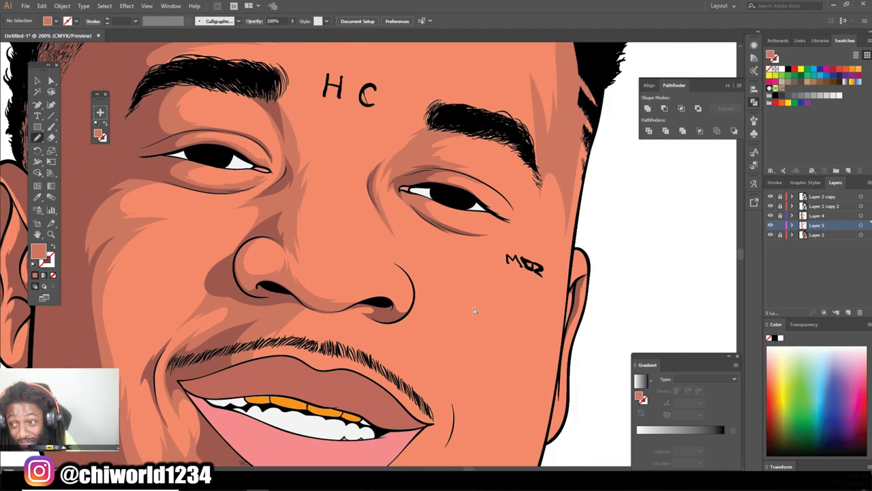
pyautogui.scroll(2, 474, 311)
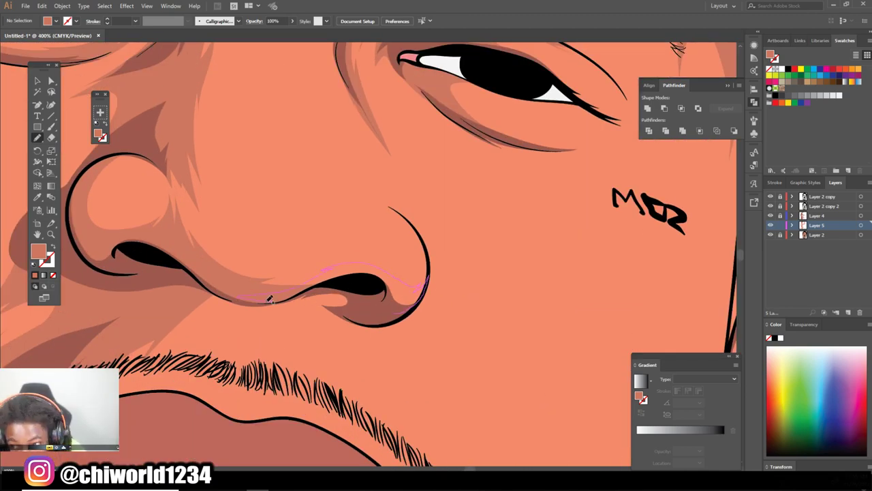
# Add darker shading along the nostril, nose bridge and both sides of the nose
pyautogui.moveTo(315, 295); pyautogui.dragTo(317, 298)
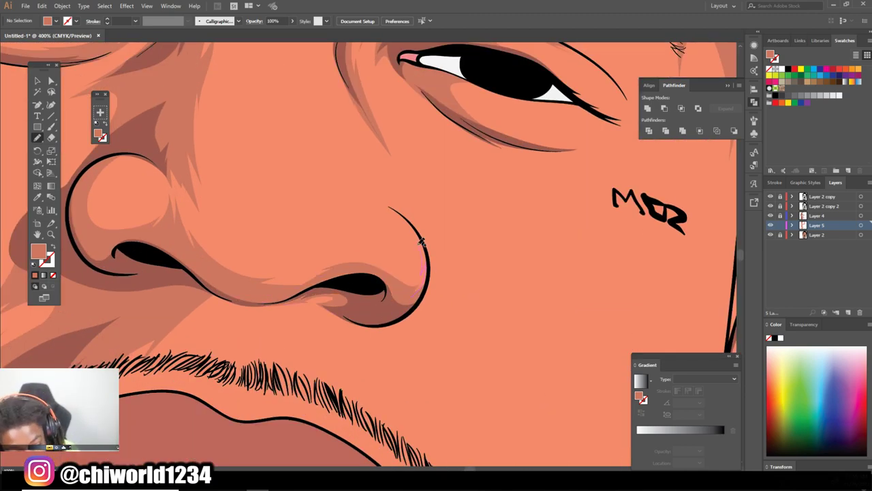
pyautogui.moveTo(430, 240); pyautogui.dragTo(419, 293)
pyautogui.rightClick(433, 245)
pyautogui.press('Escape')
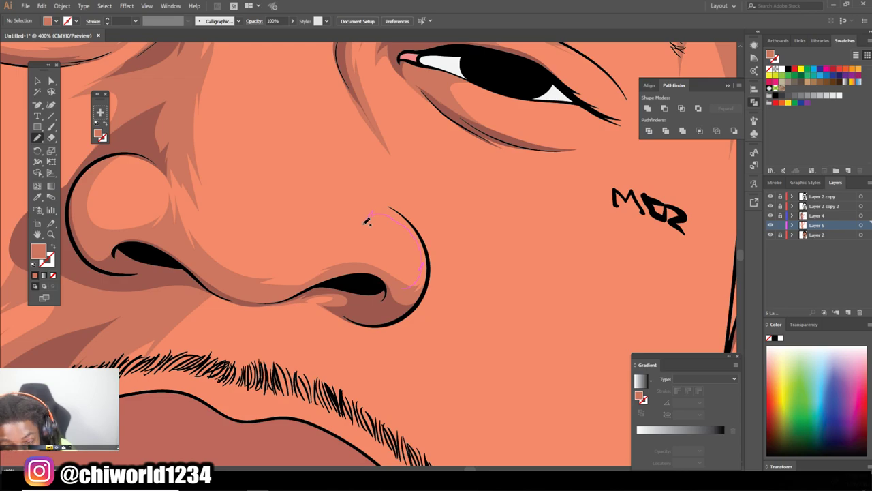
pyautogui.moveTo(366, 166); pyautogui.dragTo(366, 165)
pyautogui.scroll(2, 467, 320)
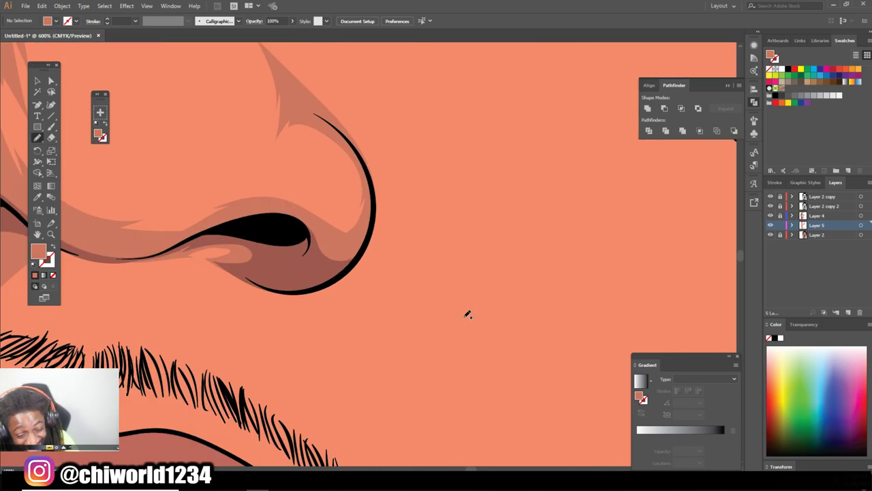
pyautogui.moveTo(352, 140); pyautogui.dragTo(352, 140)
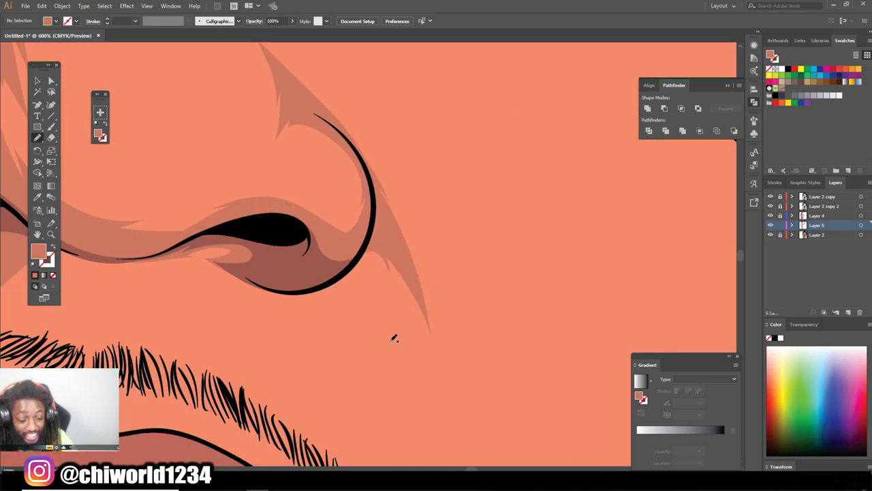
pyautogui.scroll(-3, 393, 334)
pyautogui.scroll(2, 430, 322)
pyautogui.scroll(1, 292, 334)
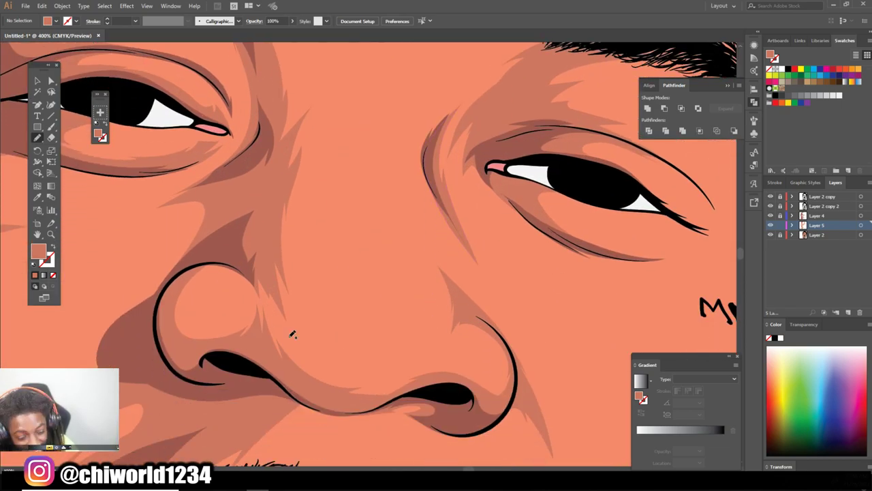
pyautogui.moveTo(271, 309); pyautogui.dragTo(271, 309)
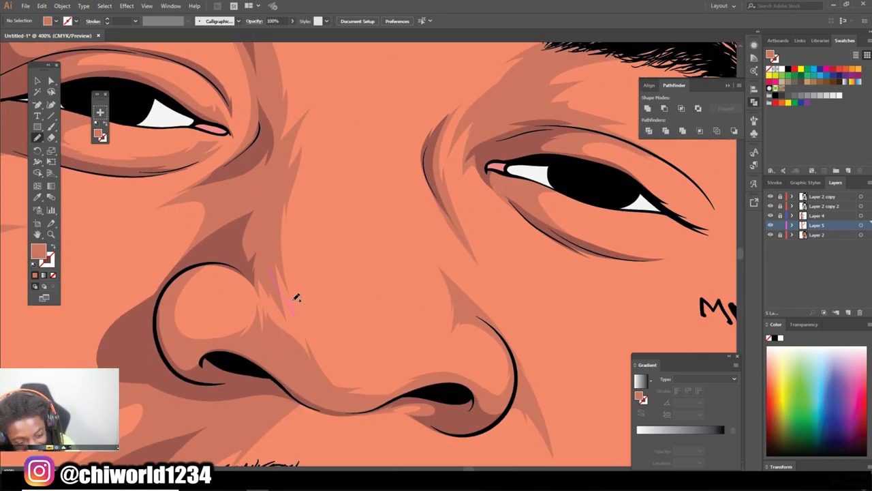
pyautogui.moveTo(311, 155); pyautogui.dragTo(311, 155)
pyautogui.scroll(-2, 310, 156)
pyautogui.scroll(-2, 310, 155)
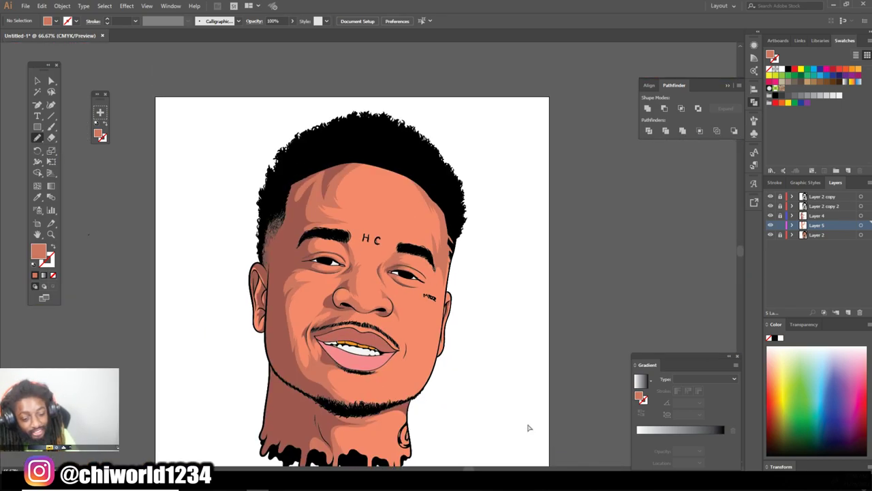
pyautogui.scroll(3, 302, 346)
# Add another darker face stroke and a dark line along the chin
pyautogui.moveTo(328, 237); pyautogui.dragTo(328, 238)
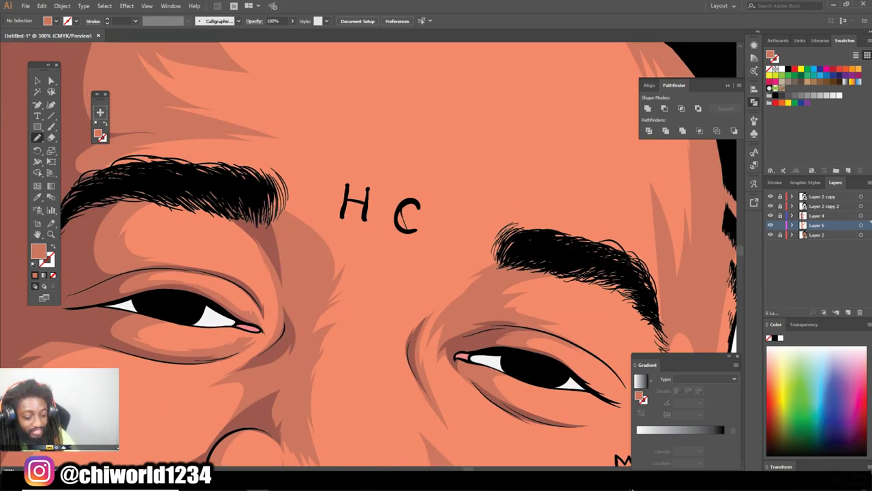
pyautogui.scroll(-3, 522, 438)
pyautogui.scroll(2, 523, 439)
pyautogui.scroll(1, 523, 439)
pyautogui.scroll(1, 304, 383)
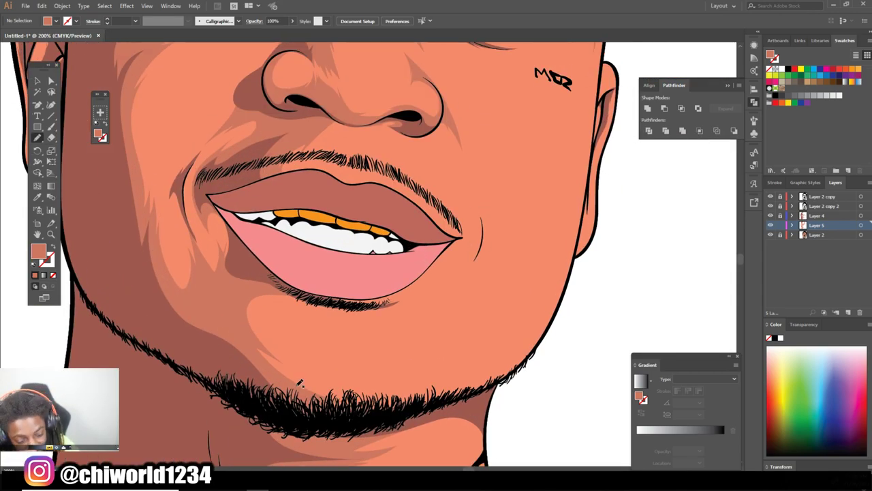
pyautogui.moveTo(525, 366); pyautogui.dragTo(525, 365)
pyautogui.scroll(1, 477, 307)
pyautogui.scroll(1, 431, 308)
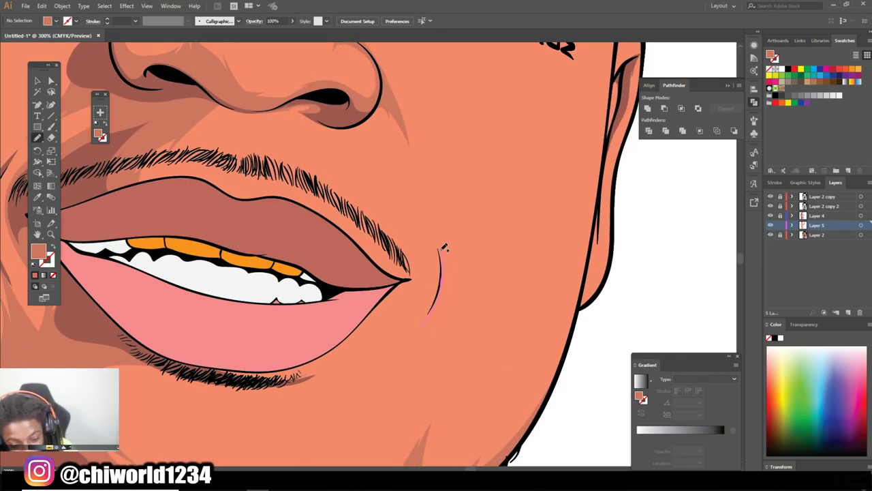
# Draw a dark crease beside the mouth corner and a black outline along the ear
pyautogui.moveTo(436, 299); pyautogui.dragTo(436, 298)
pyautogui.scroll(-2, 436, 299)
pyautogui.scroll(-2, 443, 341)
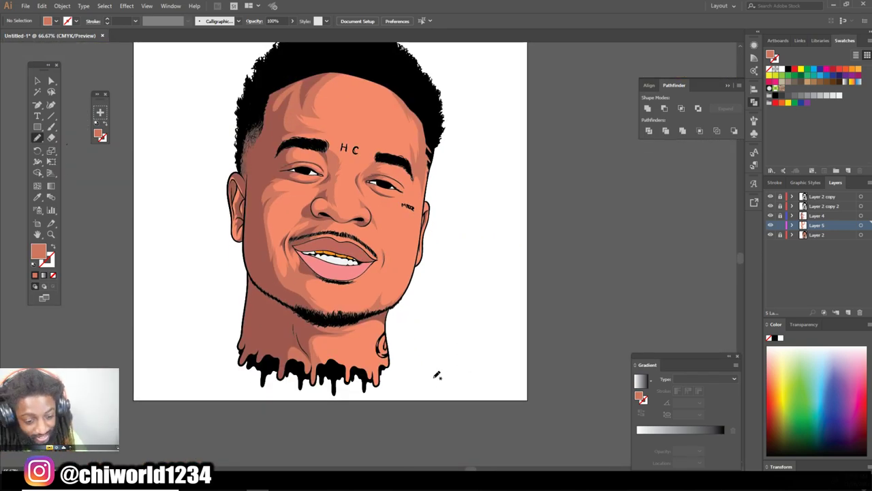
pyautogui.scroll(3, 440, 372)
pyautogui.scroll(2, 439, 372)
pyautogui.moveTo(421, 346); pyautogui.dragTo(408, 292)
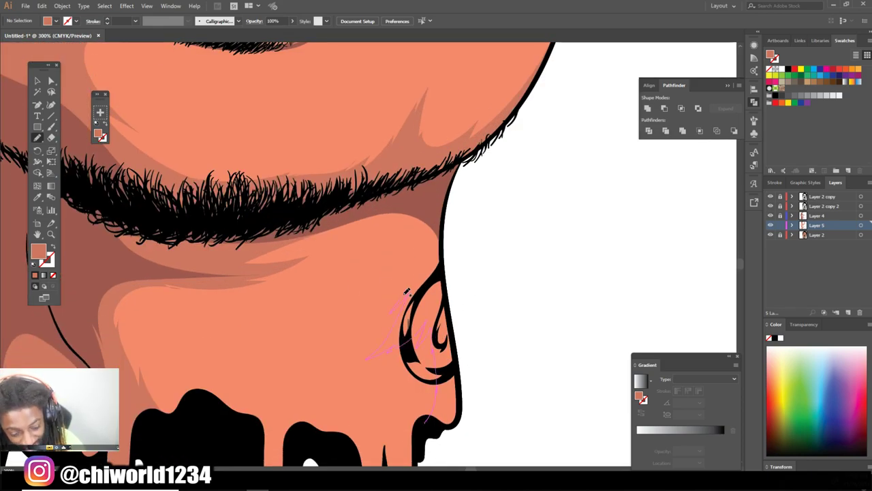
pyautogui.moveTo(461, 380); pyautogui.dragTo(461, 380)
pyautogui.scroll(-1, 461, 380)
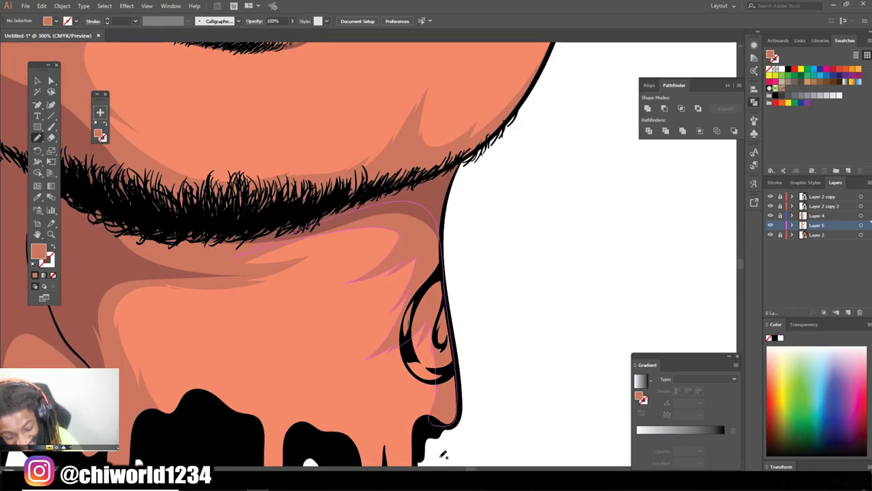
pyautogui.scroll(-3, 477, 375)
pyautogui.scroll(1, 512, 368)
pyautogui.scroll(2, 512, 368)
# Extend the dark line down the jaw and shade the lower and upper eyelids
pyautogui.hotkey('ctrl', '=')
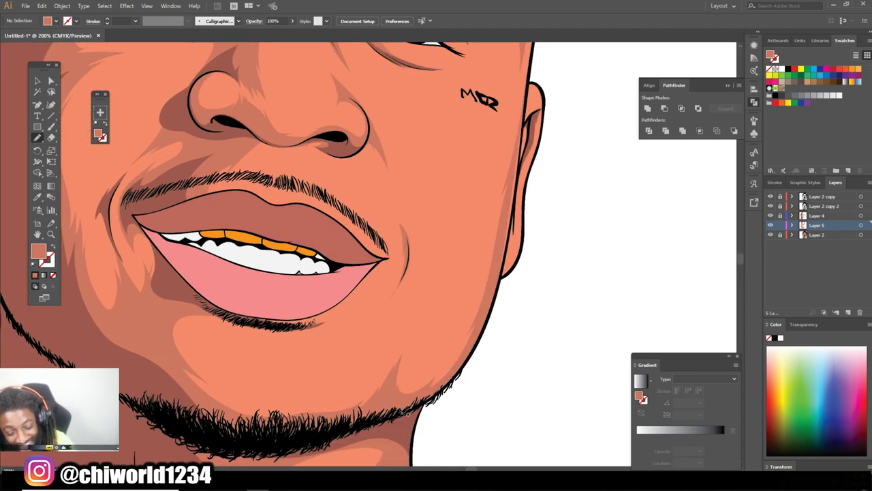
pyautogui.moveTo(505, 252); pyautogui.dragTo(412, 406)
pyautogui.scroll(-1, 477, 436)
pyautogui.scroll(1, 477, 436)
pyautogui.scroll(2, 476, 431)
pyautogui.moveTo(247, 254); pyautogui.dragTo(407, 232)
pyautogui.moveTo(364, 198); pyautogui.dragTo(465, 251)
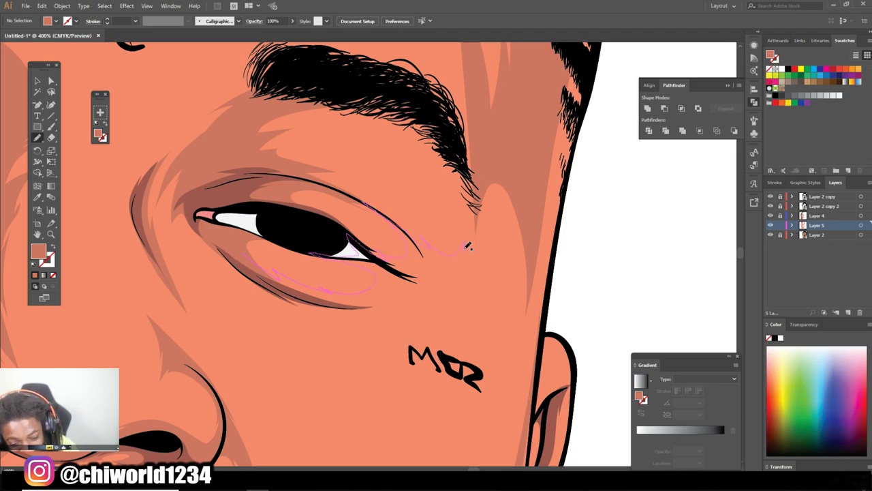
pyautogui.hotkey('ctrl', 'shift', 'a')
pyautogui.hotkey('ctrl', '0')
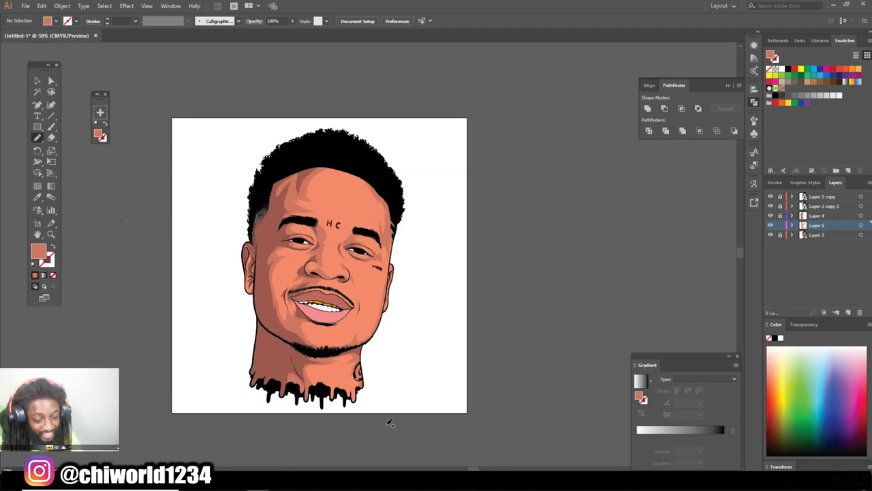
pyautogui.hotkey('ctrl', '-')
# Select the Layer 5 shading and lower its black with Adjust Color Balance
pyautogui.click(37, 82)
pyautogui.hotkey('ctrl', '=')
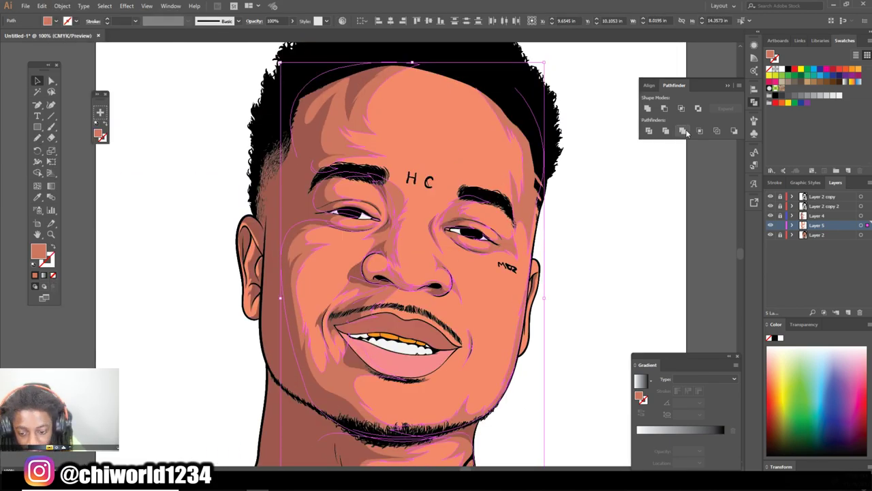
pyautogui.click(42, 6)
pyautogui.click(234, 193)
pyautogui.moveTo(85, 95); pyautogui.dragTo(82, 96)
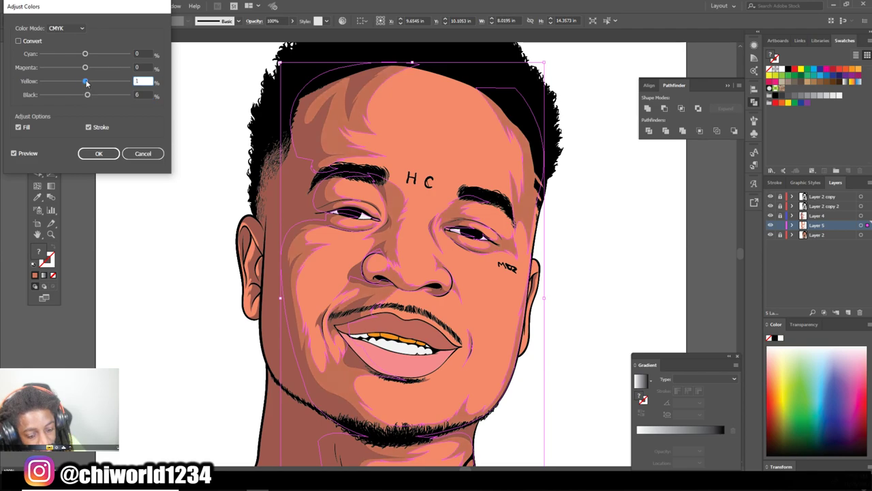
pyautogui.click(98, 153)
pyautogui.hotkey('ctrl', '0')
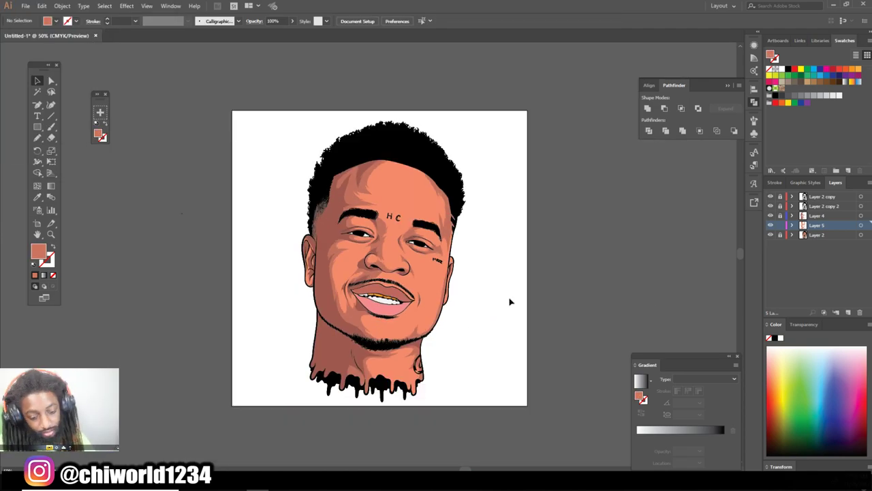
pyautogui.hotkey('ctrl', '+')
pyautogui.hotkey('ctrl', '+')
pyautogui.hotkey('ctrl', '+')
pyautogui.hotkey('ctrl', '+')
# Raise the magenta of the shading in a second Adjust Color Balance pass
pyautogui.click(41, 6)
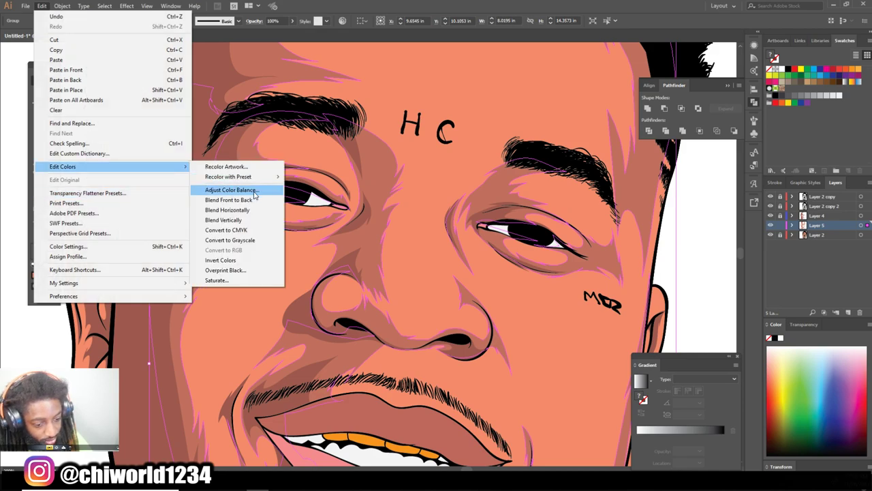
pyautogui.click(211, 189)
pyautogui.moveTo(84, 67)
pyautogui.mouseDown()
pyautogui.moveTo(87, 82)
pyautogui.moveTo(88, 69)
pyautogui.mouseUp()
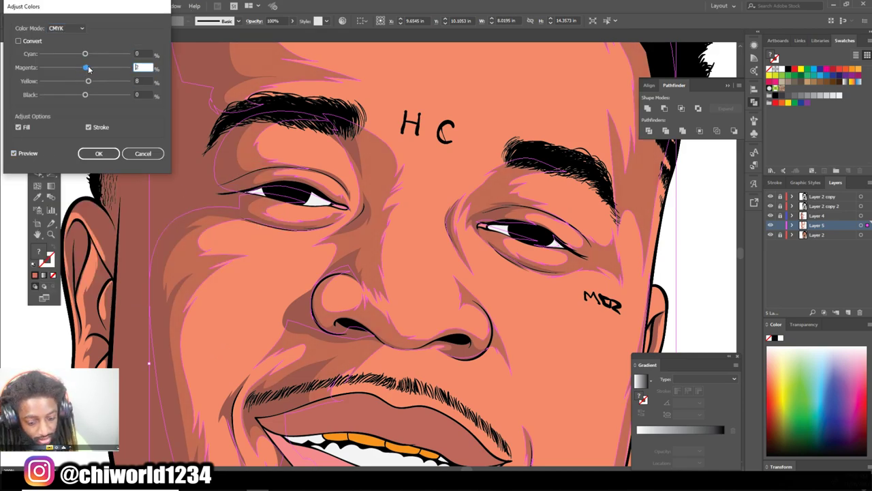
pyautogui.press('Return')
pyautogui.hotkey('ctrl', '0')
pyautogui.click(601, 329)
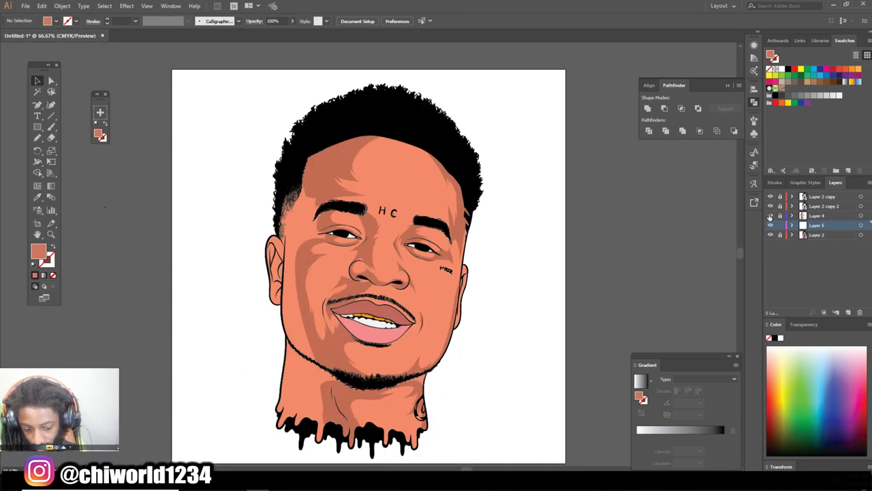
pyautogui.moveTo(502, 302); pyautogui.dragTo(195, 82)
# Darken the Layer 4 base skin colour with Adjust Color Balance
pyautogui.hotkey('ctrl', '+')
pyautogui.hotkey('ctrl', '+')
pyautogui.scroll(3, 190, 93)
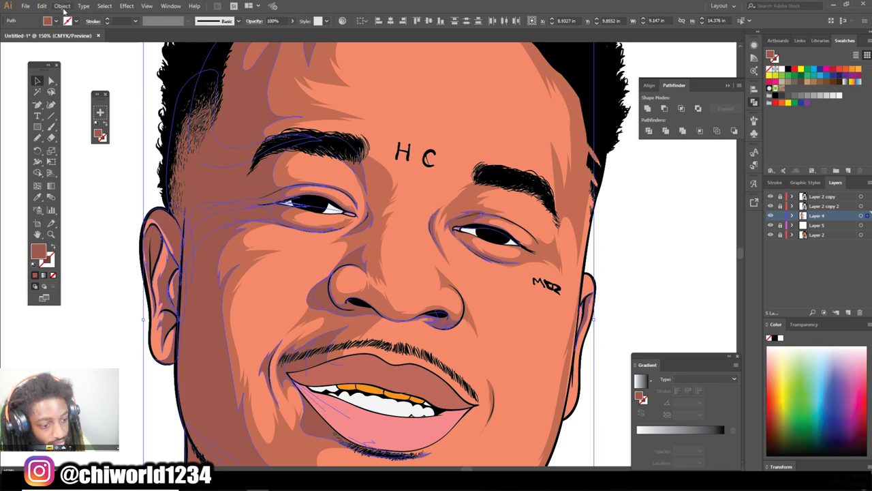
pyautogui.click(42, 5)
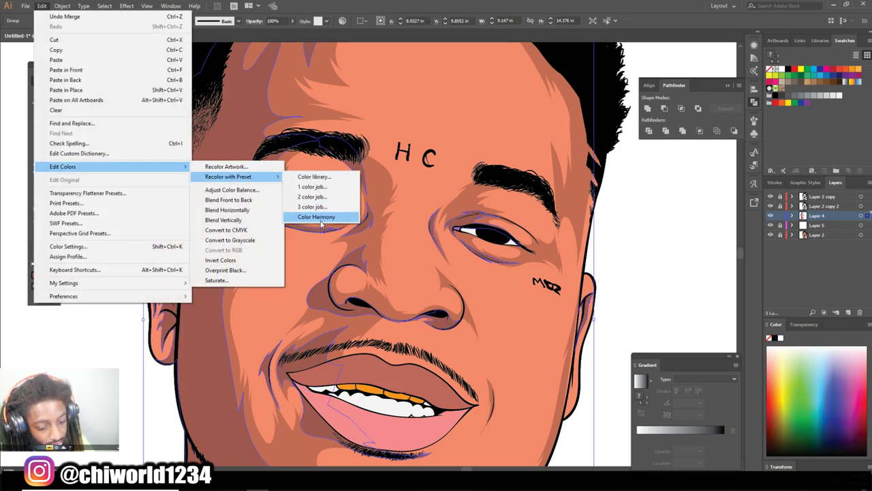
pyautogui.click(317, 218)
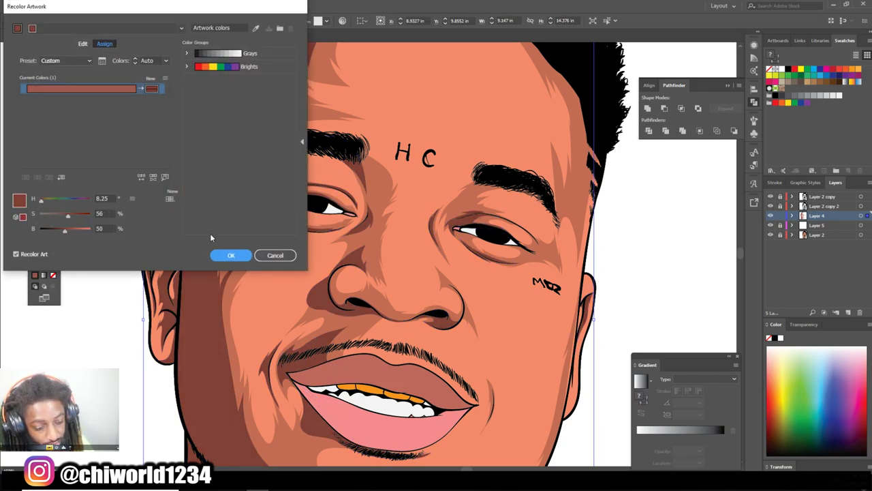
pyautogui.click(275, 255)
pyautogui.click(42, 6)
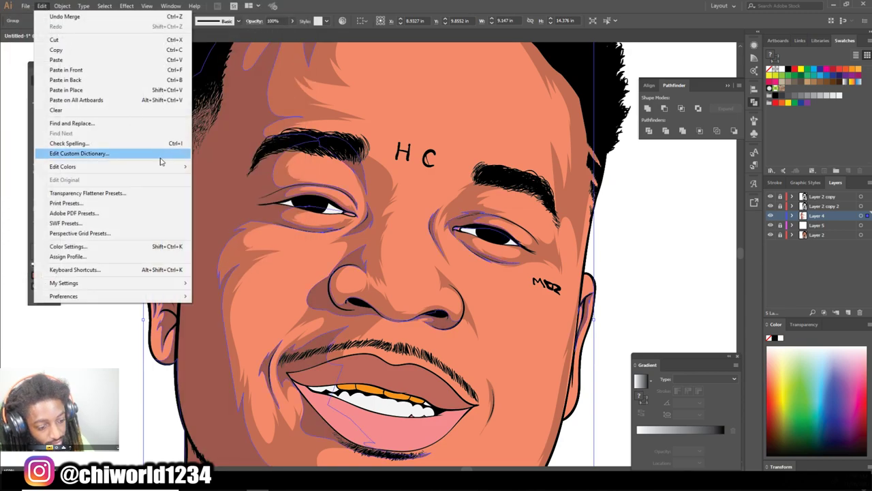
pyautogui.click(225, 193)
pyautogui.moveTo(84, 81)
pyautogui.mouseDown()
pyautogui.moveTo(96, 82)
pyautogui.moveTo(93, 95)
pyautogui.moveTo(91, 69)
pyautogui.mouseUp()
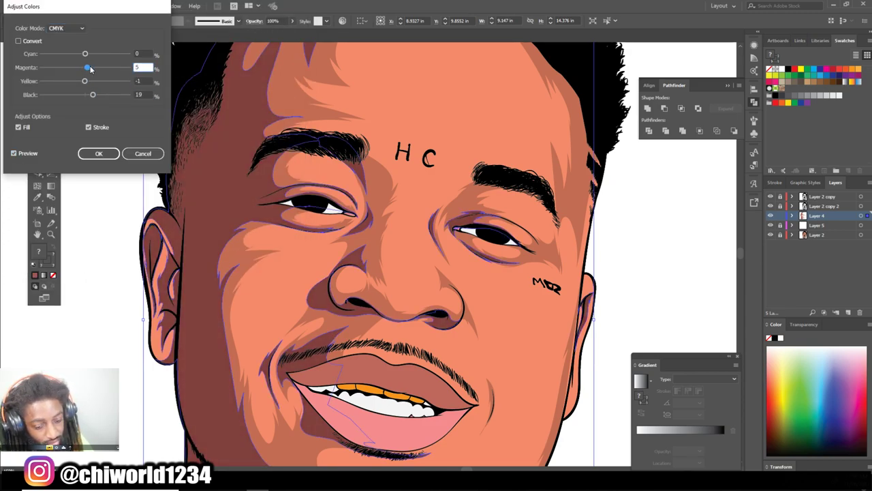
pyautogui.click(99, 153)
# Add magenta to the Layer 5 face shading group, then lock Layer 5
pyautogui.hotkey('ctrl', '0')
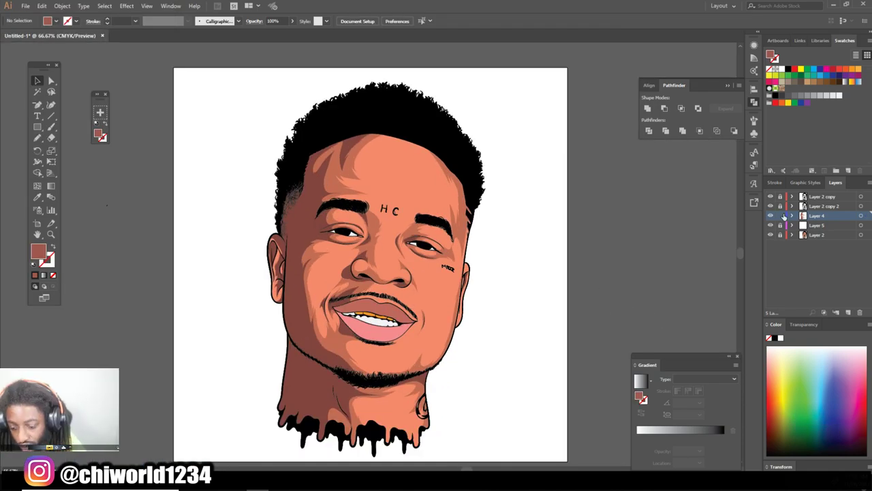
pyautogui.moveTo(552, 382); pyautogui.dragTo(232, 80)
pyautogui.hotkey('ctrl', '=')
pyautogui.scroll(3, 209, 136)
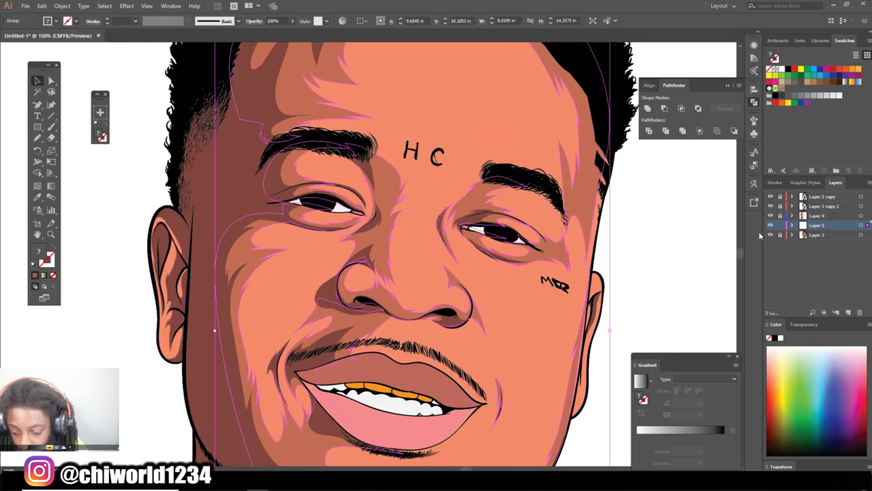
pyautogui.scroll(-1, 688, 300)
pyautogui.hotkey('ctrl', '0')
pyautogui.hotkey('ctrl', '=')
pyautogui.hotkey('ctrl', '=')
pyautogui.hotkey('ctrl', '=')
pyautogui.click(42, 6)
pyautogui.click(232, 177)
pyautogui.click(86, 81)
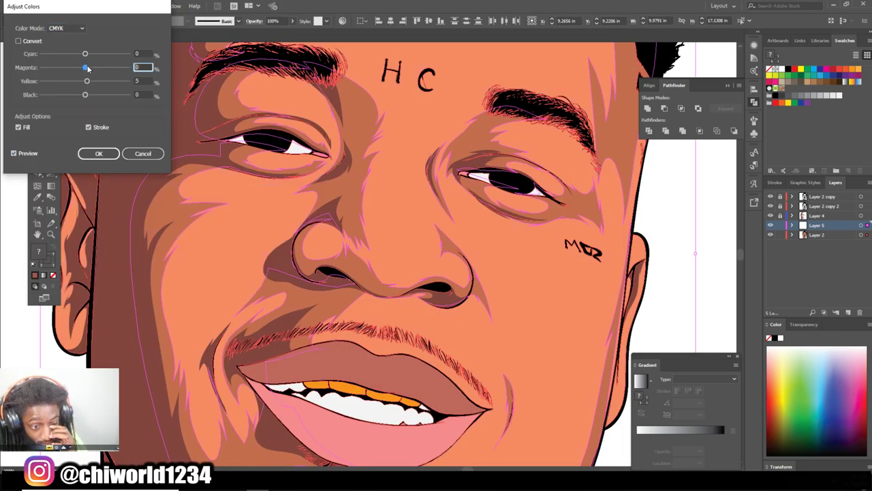
pyautogui.click(99, 153)
pyautogui.click(709, 278)
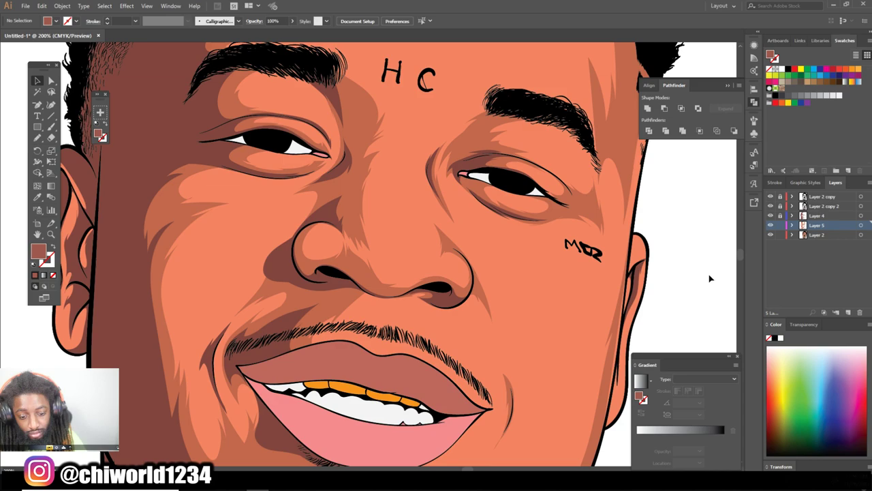
pyautogui.hotkey('ctrl', '0')
pyautogui.click(780, 225)
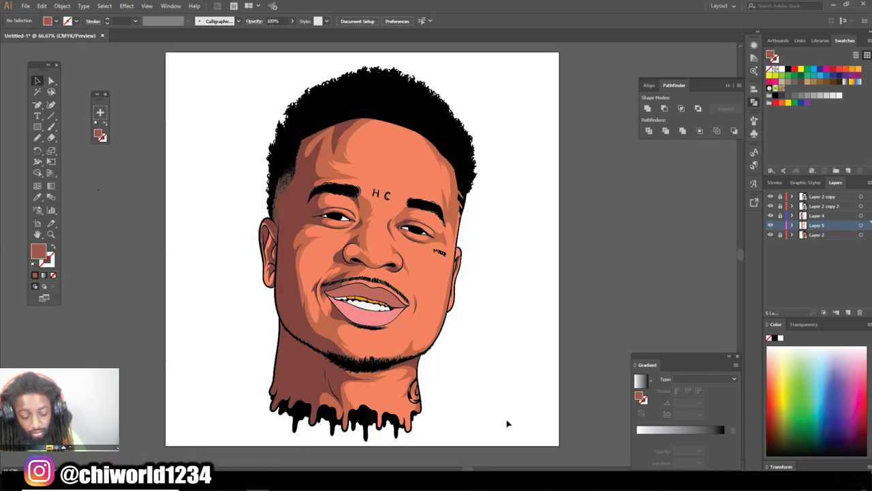
# Push all the artwork slightly redder by adding magenta in Color Balance
pyautogui.hotkey('ctrl', 'a')
pyautogui.hotkey('ctrl', '+')
pyautogui.hotkey('ctrl', '+')
pyautogui.hotkey('ctrl', '+')
pyautogui.click(42, 5)
pyautogui.moveTo(63, 167)
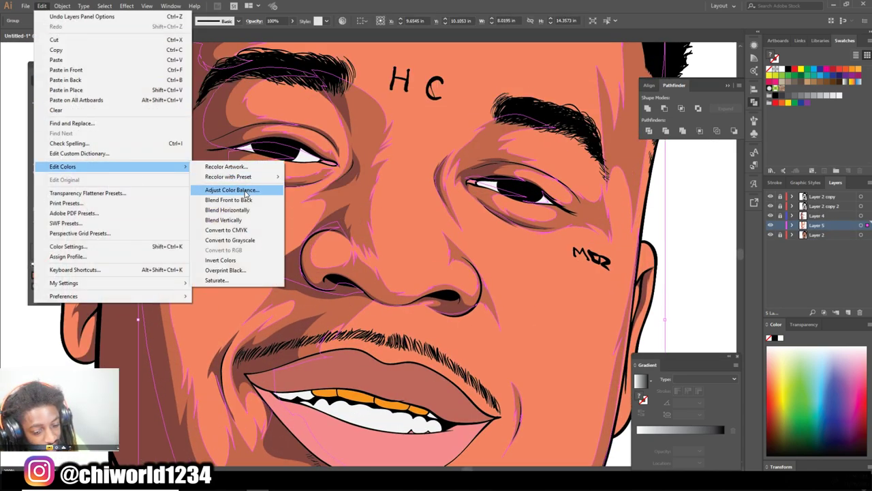
pyautogui.click(232, 189)
pyautogui.moveTo(85, 68); pyautogui.dragTo(89, 68)
pyautogui.press('Return')
pyautogui.hotkey('ctrl', 'shift', 'a')
# Add a new empty Layer 6 and make it the active layer
pyautogui.hotkey('ctrl', '-')
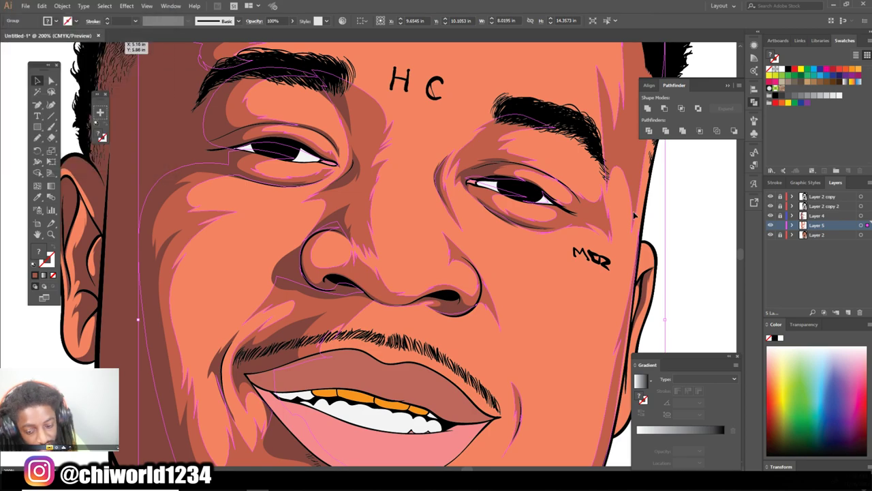
pyautogui.hotkey('ctrl', '-')
pyautogui.hotkey('ctrl', '-')
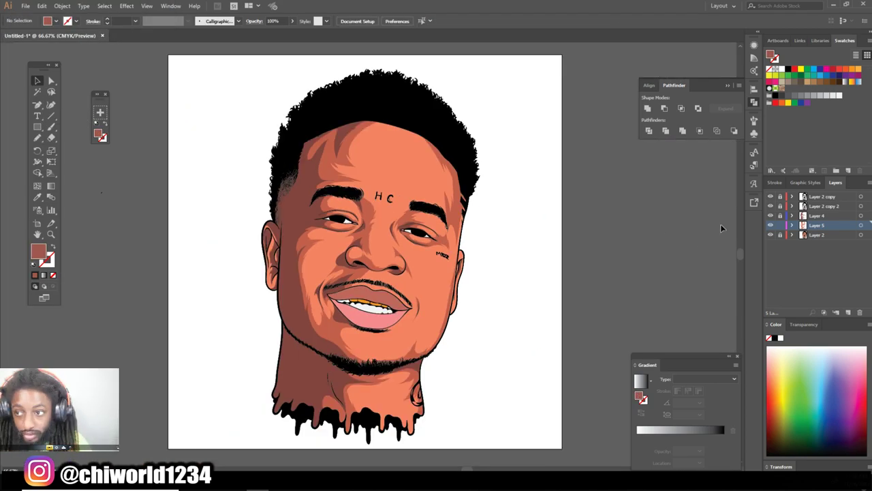
pyautogui.click(849, 312)
pyautogui.click(37, 197)
pyautogui.hotkey('ctrl', '+')
pyautogui.hotkey('ctrl', '+')
pyautogui.hotkey('ctrl', '+')
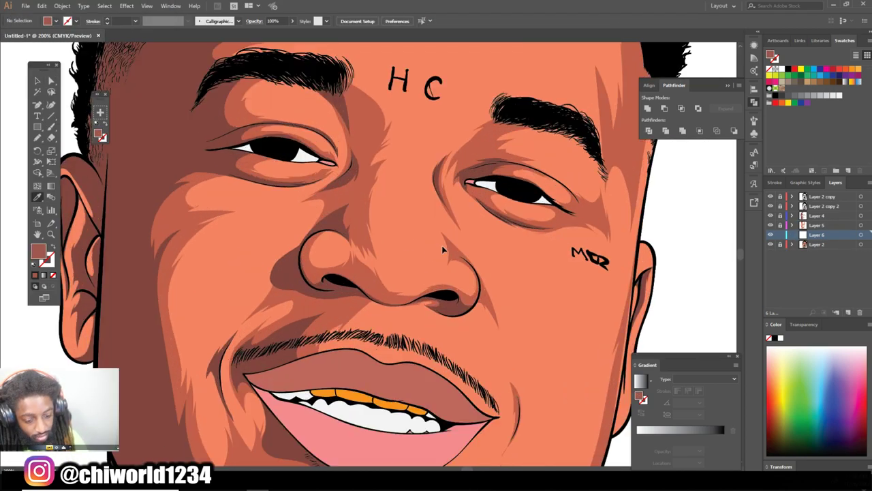
# Set the fill to a slightly lighter version of the skin orange
pyautogui.click(441, 245)
pyautogui.doubleClick(41, 252)
pyautogui.moveTo(141, 123); pyautogui.dragTo(141, 143)
pyautogui.click(81, 47)
# Paint Blob Brush highlights along the nose bridge and toward the nostril
pyautogui.click(227, 35)
pyautogui.hotkey('shift', 'b')
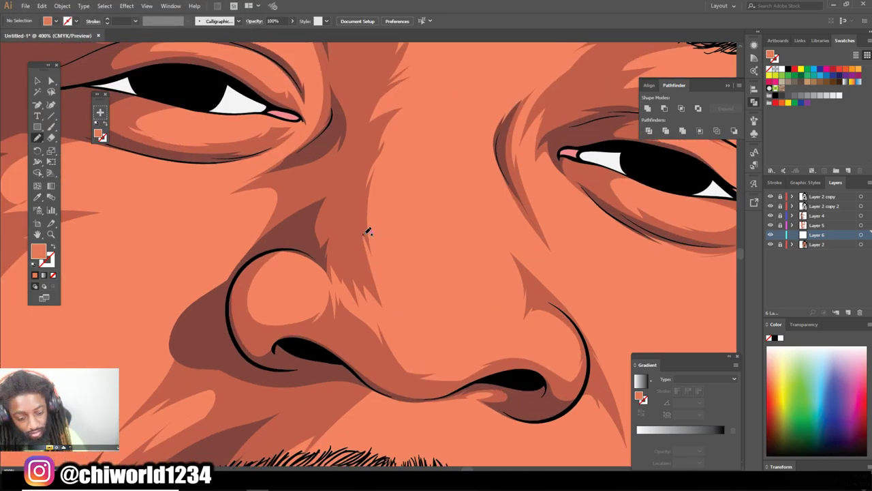
pyautogui.hotkey('ctrl', '+')
pyautogui.hotkey('ctrl', '+')
pyautogui.moveTo(240, 315)
pyautogui.mouseDown()
pyautogui.moveTo(319, 275)
pyautogui.moveTo(246, 330)
pyautogui.mouseUp()
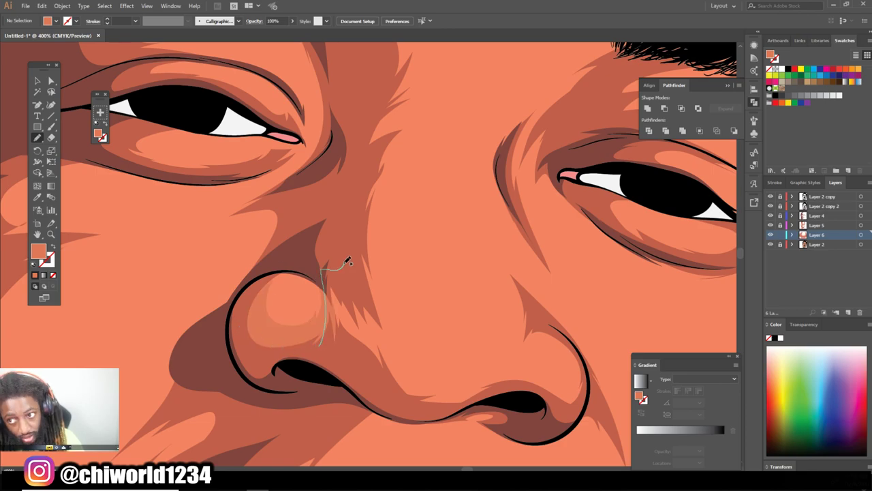
pyautogui.moveTo(501, 389); pyautogui.dragTo(501, 388)
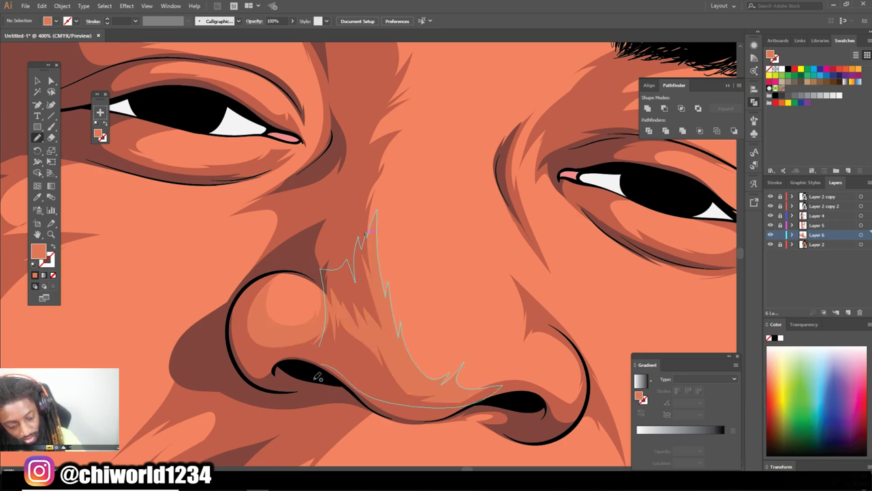
pyautogui.hotkey('ctrl', '-')
pyautogui.hotkey('ctrl', '-')
pyautogui.hotkey('ctrl', '+')
pyautogui.moveTo(417, 183); pyautogui.dragTo(396, 101)
pyautogui.hotkey('ctrl', 'z')
# Paint highlights under the left eye and along its upper eyelid
pyautogui.hotkey('ctrl', '0')
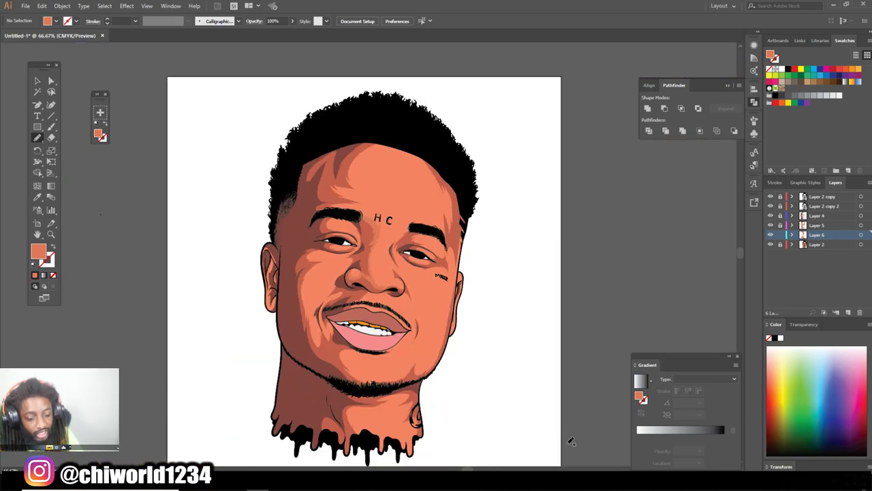
pyautogui.scroll(3, 343, 236)
pyautogui.scroll(2, 343, 236)
pyautogui.moveTo(253, 329); pyautogui.dragTo(315, 311)
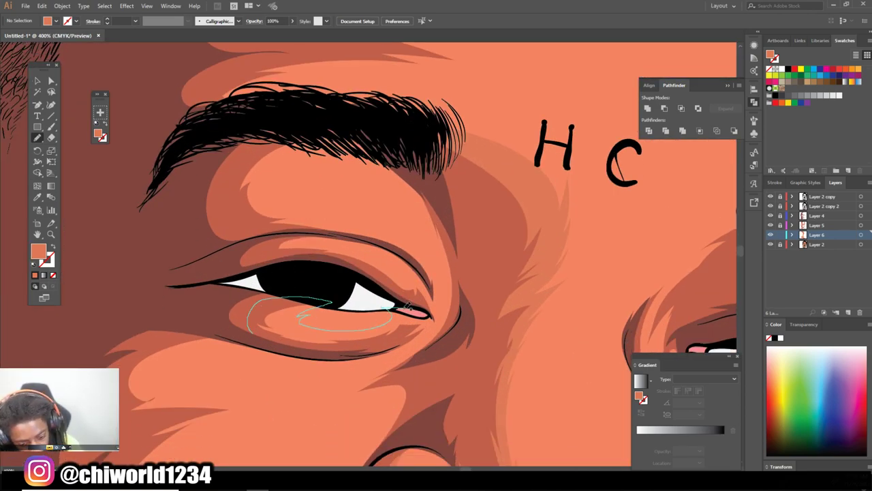
pyautogui.moveTo(393, 354); pyautogui.dragTo(393, 353)
pyautogui.moveTo(249, 278); pyautogui.dragTo(364, 237)
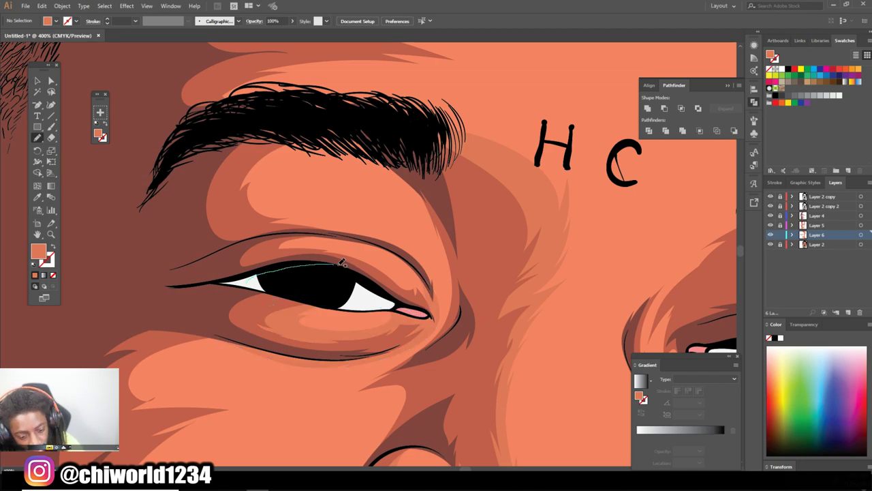
pyautogui.moveTo(308, 203); pyautogui.dragTo(300, 204)
pyautogui.scroll(-1, 307, 203)
pyautogui.scroll(-1, 483, 432)
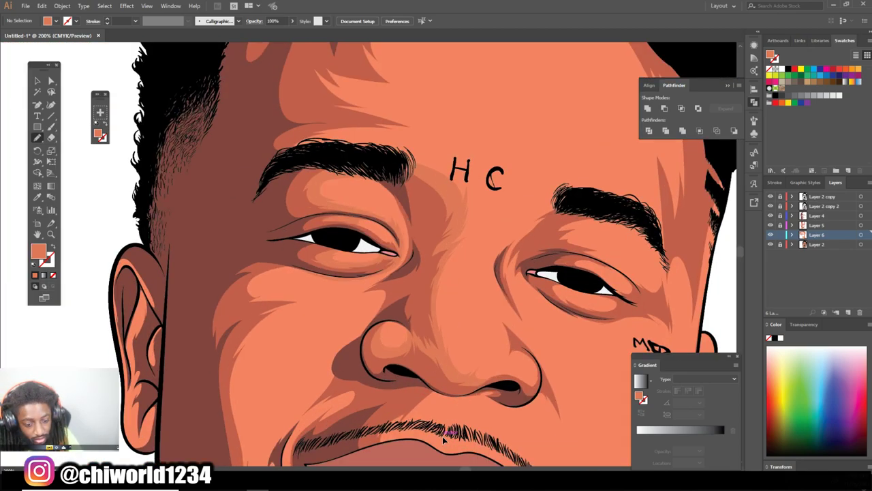
pyautogui.scroll(1, 443, 440)
pyautogui.scroll(-1, 443, 340)
# Merge the highlight shapes and recolour them redder (hue 10) and brighter
pyautogui.press('v')
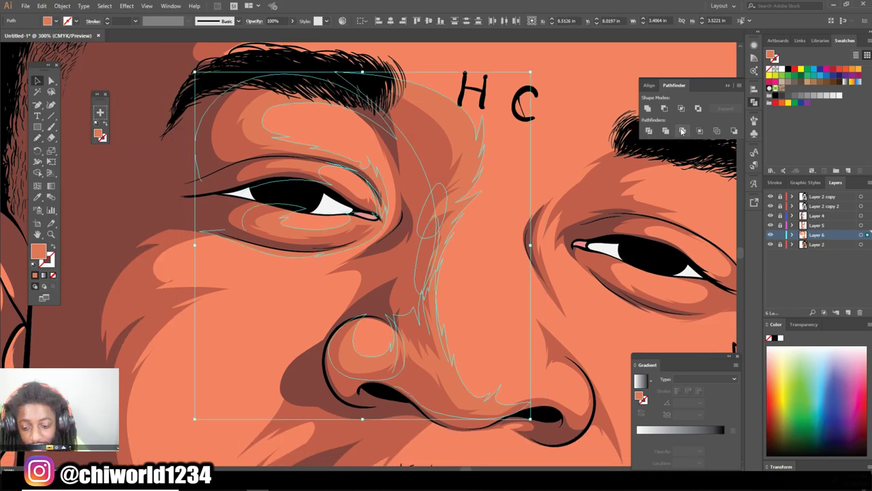
pyautogui.click(682, 131)
pyautogui.click(41, 5)
pyautogui.click(225, 166)
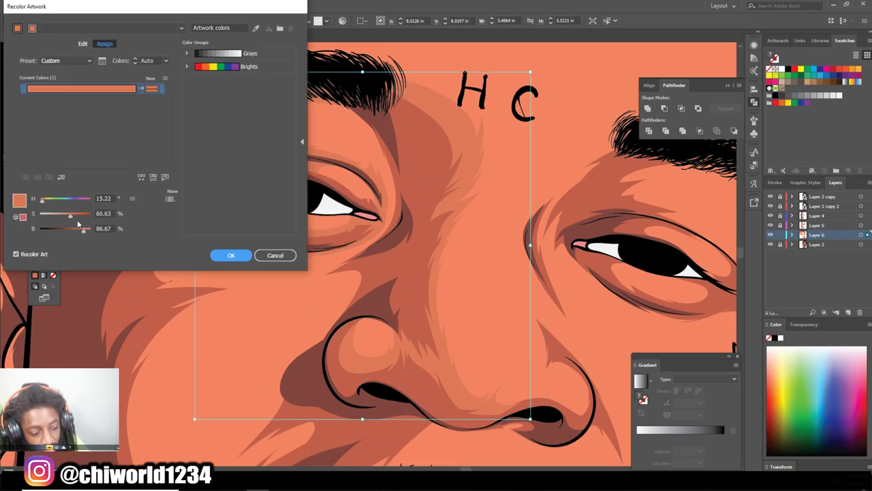
pyautogui.moveTo(43, 200); pyautogui.dragTo(41, 199)
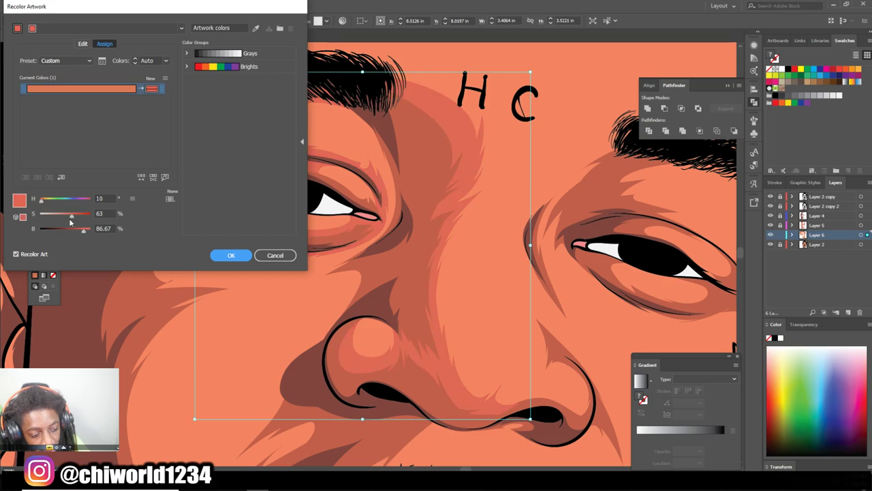
pyautogui.moveTo(84, 229); pyautogui.dragTo(86, 230)
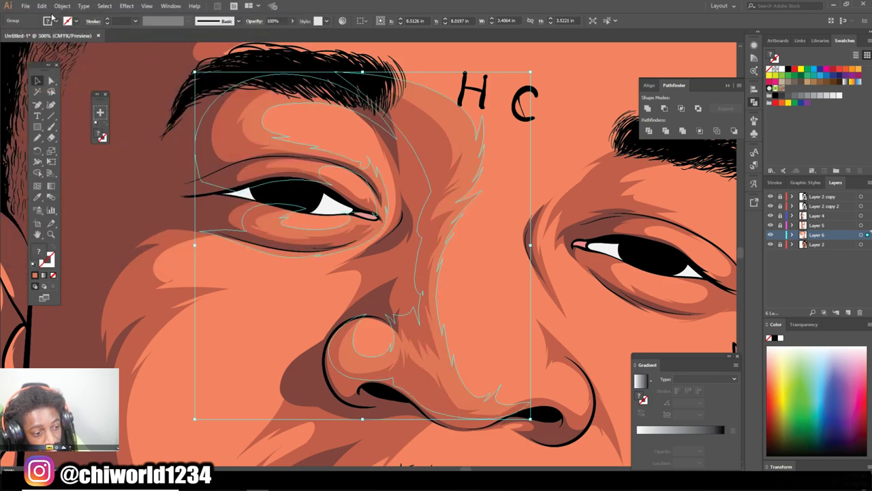
# Tone the highlights via Color Balance, raising yellow and tuning cyan, magenta and black
pyautogui.click(41, 5)
pyautogui.moveTo(62, 166)
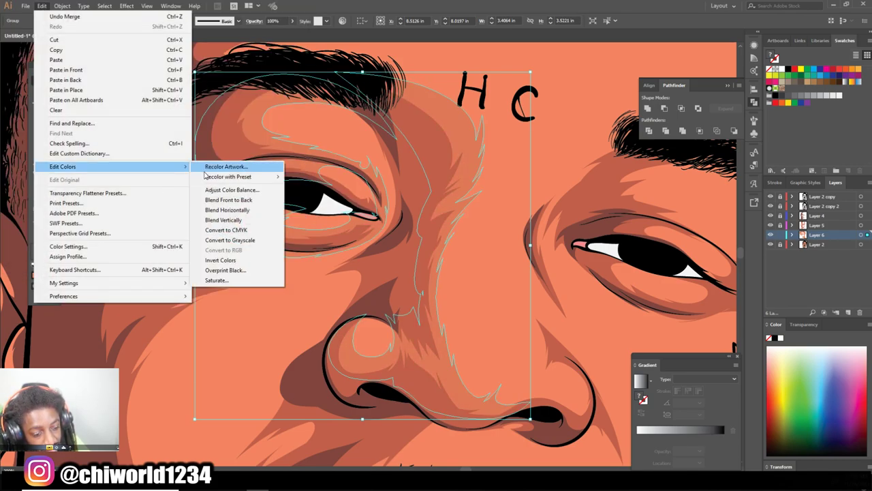
pyautogui.click(312, 188)
pyautogui.moveTo(85, 81)
pyautogui.mouseDown()
pyautogui.moveTo(94, 81)
pyautogui.moveTo(87, 68)
pyautogui.moveTo(82, 95)
pyautogui.mouseUp()
pyautogui.moveTo(85, 54); pyautogui.dragTo(84, 81)
pyautogui.click(13, 153)
pyautogui.moveTo(88, 67)
pyautogui.mouseDown()
pyautogui.moveTo(85, 54)
pyautogui.moveTo(84, 95)
pyautogui.mouseUp()
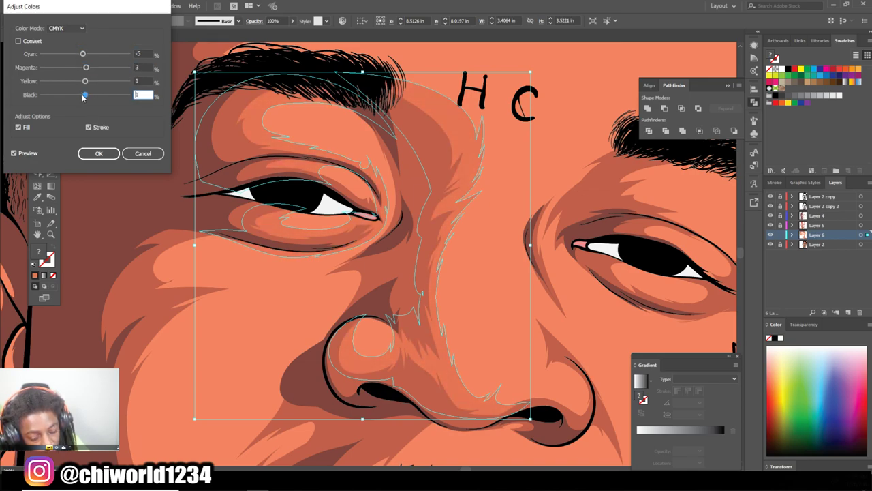
pyautogui.click(99, 154)
pyautogui.hotkey('ctrl', 'shift', 'a')
pyautogui.hotkey('ctrl', '0')
pyautogui.hotkey('ctrl', '+')
pyautogui.hotkey('ctrl', '+')
pyautogui.hotkey('ctrl', '+')
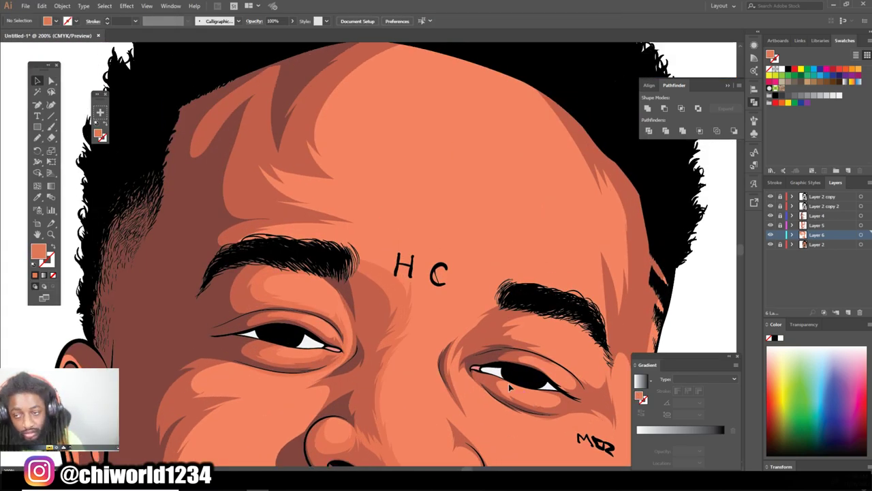
# Draw a freehand Pencil highlight shape across the forehead
pyautogui.click(37, 138)
pyautogui.moveTo(209, 258); pyautogui.dragTo(396, 84)
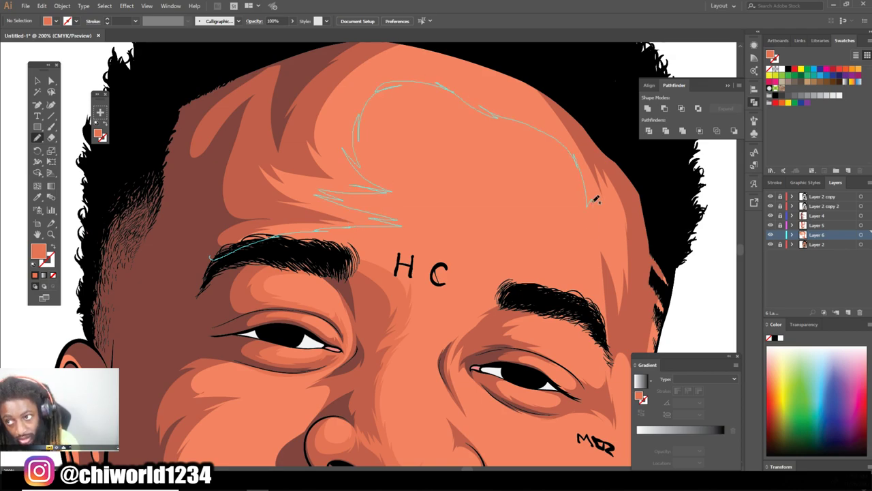
pyautogui.moveTo(565, 243); pyautogui.dragTo(443, 48)
pyautogui.hotkey('ctrl', '0')
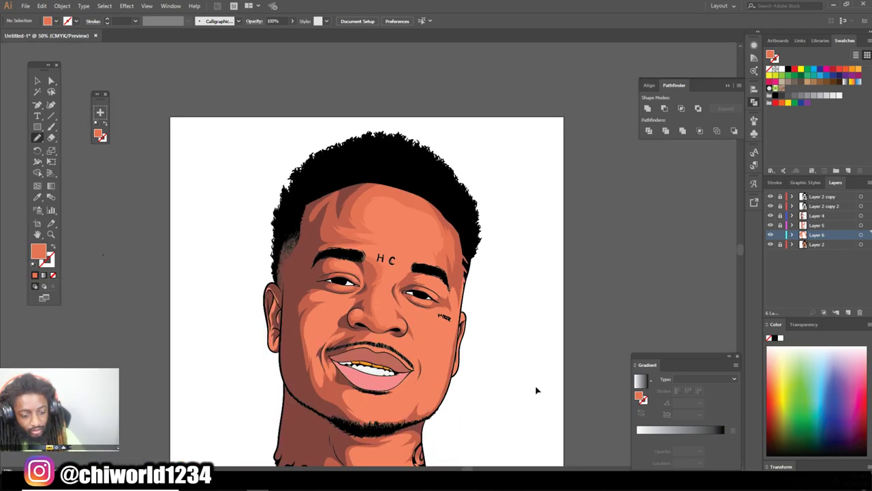
pyautogui.hotkey('ctrl', '+')
pyautogui.hotkey('ctrl', '+')
# Draw highlight shapes along the right eyebrow and around the right eye
pyautogui.hotkey('ctrl', '+')
pyautogui.moveTo(463, 303)
pyautogui.mouseDown()
pyautogui.moveTo(441, 244)
pyautogui.moveTo(457, 144)
pyautogui.mouseUp()
pyautogui.hotkey('ctrl', '-')
pyautogui.hotkey('ctrl', '-')
pyautogui.hotkey('ctrl', '0')
pyautogui.hotkey('ctrl', '+')
pyautogui.hotkey('ctrl', '+')
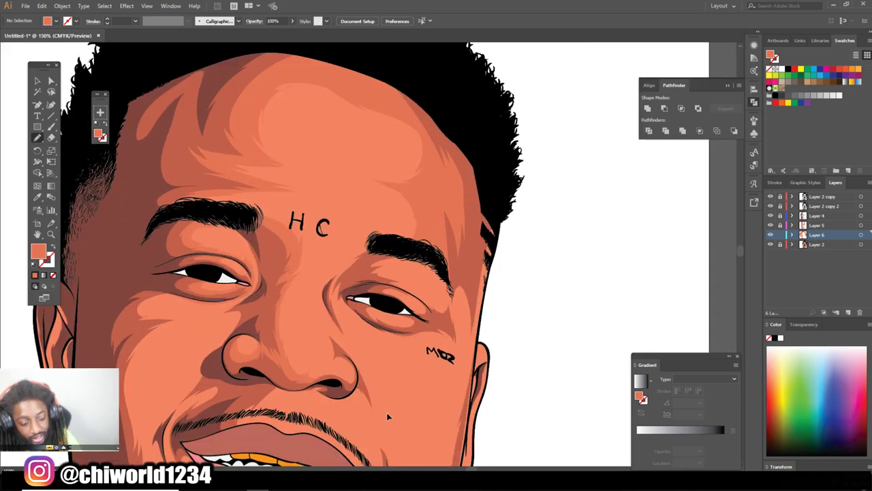
pyautogui.hotkey('ctrl', '+')
pyautogui.moveTo(374, 206); pyautogui.dragTo(412, 233)
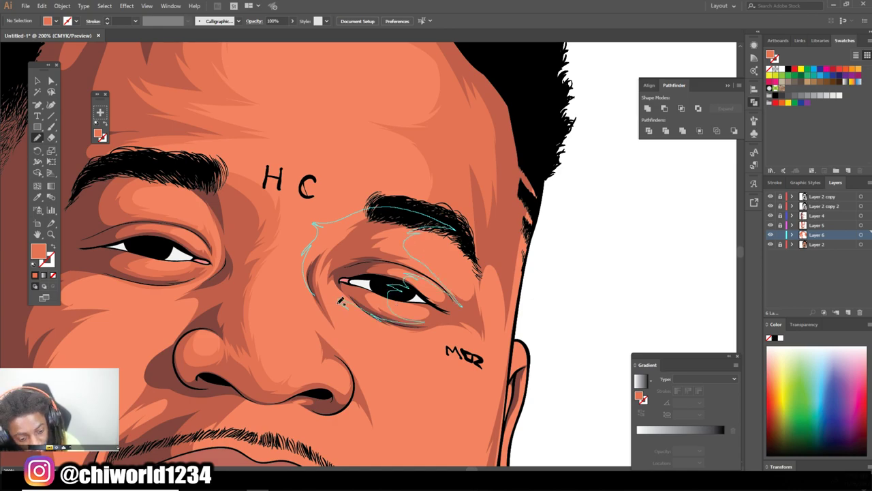
pyautogui.moveTo(340, 302); pyautogui.dragTo(323, 308)
# Draw highlight shapes on the left cheek beside the smile
pyautogui.hotkey('ctrl', '-')
pyautogui.hotkey('ctrl', '-')
pyautogui.hotkey('ctrl', '-')
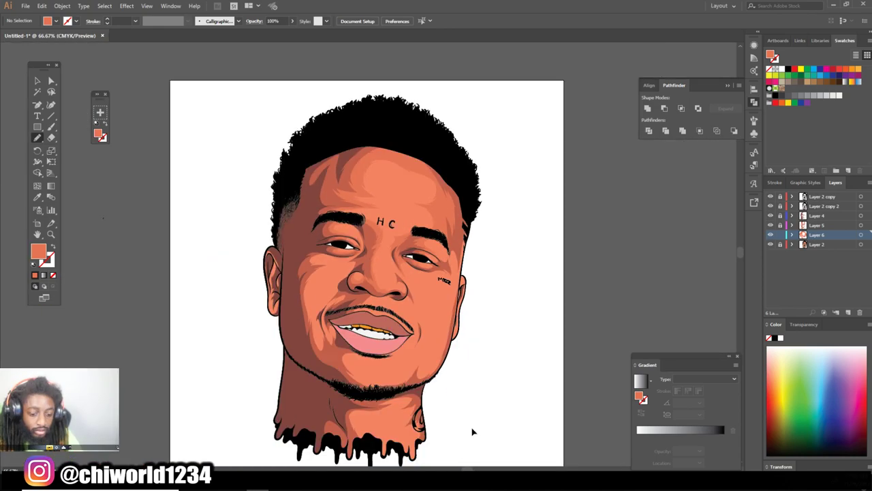
pyautogui.hotkey('ctrl', '+')
pyautogui.hotkey('ctrl', '+')
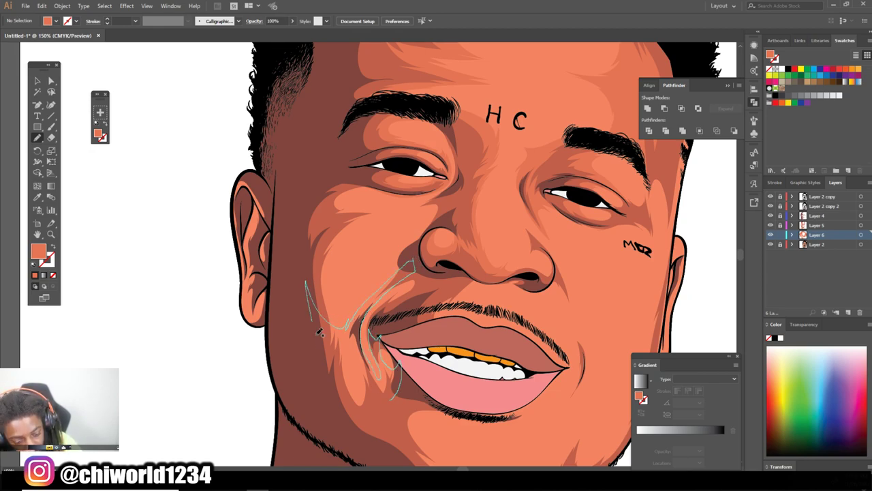
pyautogui.moveTo(354, 319); pyautogui.dragTo(311, 304)
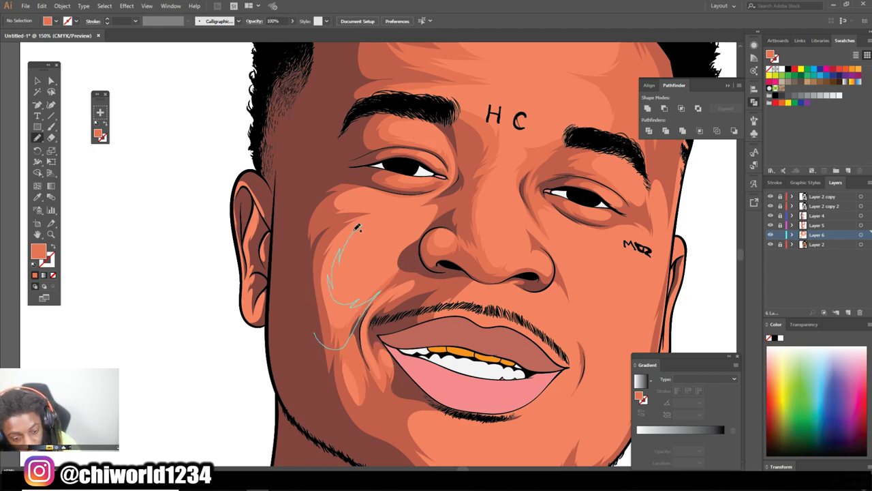
pyautogui.moveTo(365, 203); pyautogui.dragTo(305, 309)
pyautogui.hotkey('ctrl', '-')
pyautogui.hotkey('ctrl', '-')
pyautogui.hotkey('ctrl', '+')
pyautogui.hotkey('ctrl', '+')
pyautogui.hotkey('ctrl', '+')
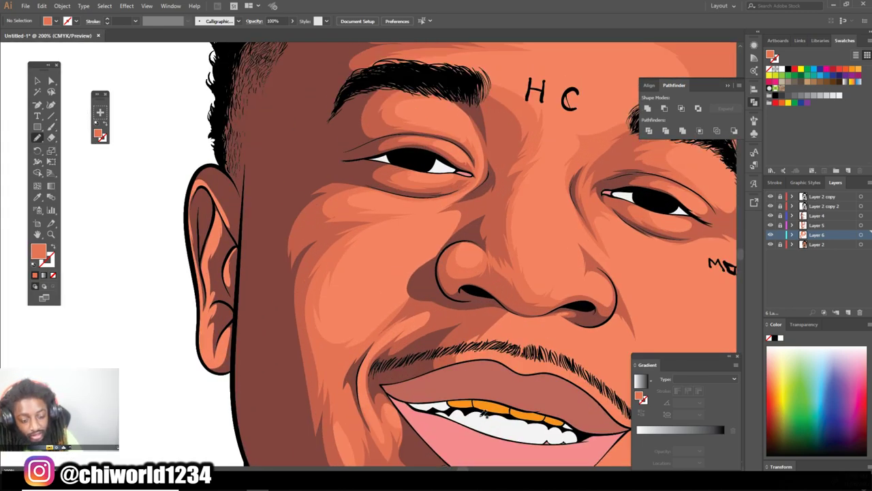
pyautogui.moveTo(475, 186); pyautogui.dragTo(476, 184)
pyautogui.hotkey('ctrl', '0')
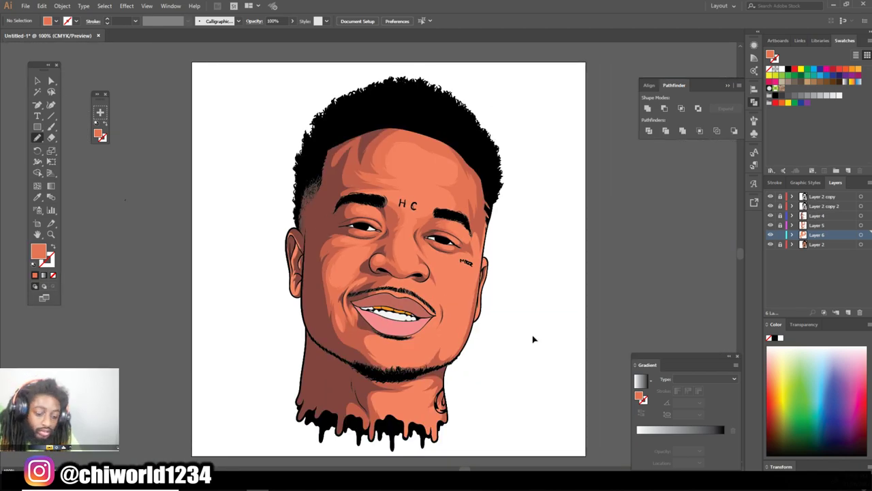
# Draw Pencil highlights on the nose, along the chin and under the lower lip
pyautogui.hotkey('ctrl', '+')
pyautogui.hotkey('ctrl', '+')
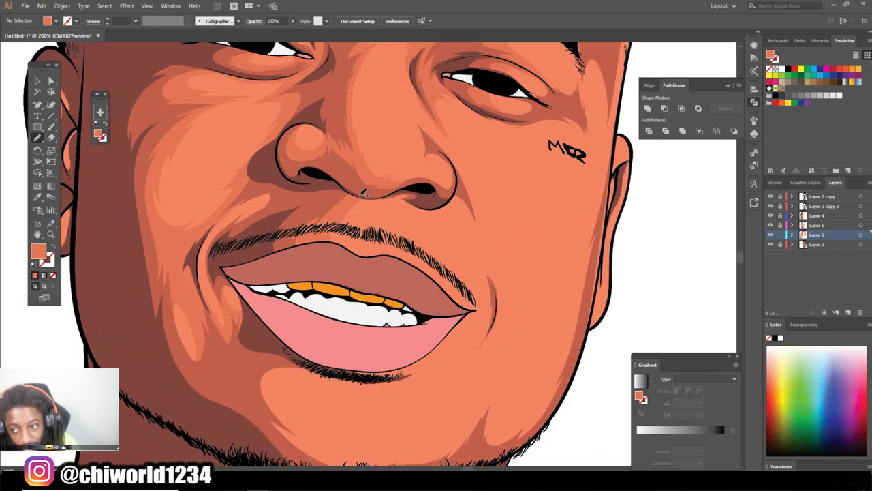
pyautogui.moveTo(422, 188); pyautogui.dragTo(424, 189)
pyautogui.hotkey('ctrl', '-')
pyautogui.hotkey('ctrl', '-')
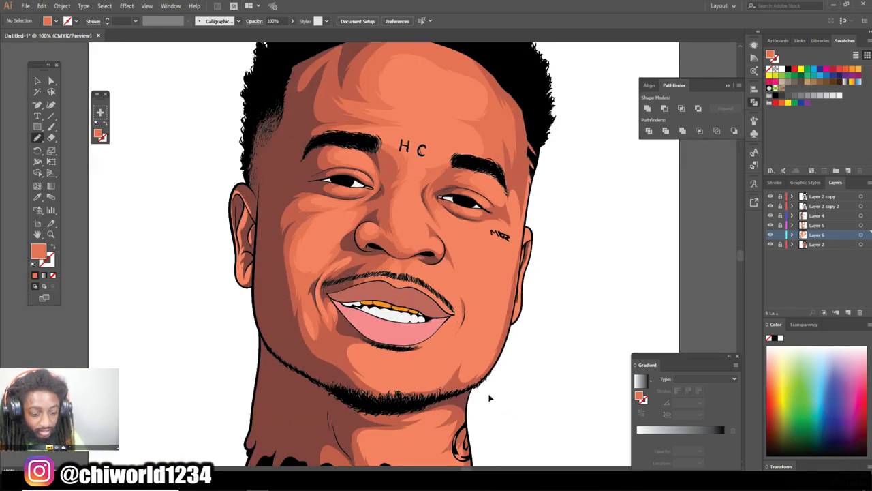
pyautogui.hotkey('ctrl', '+')
pyautogui.hotkey('ctrl', '+')
pyautogui.scroll(-1, 307, 340)
pyautogui.moveTo(264, 319)
pyautogui.mouseDown()
pyautogui.moveTo(347, 389)
pyautogui.moveTo(504, 328)
pyautogui.mouseUp()
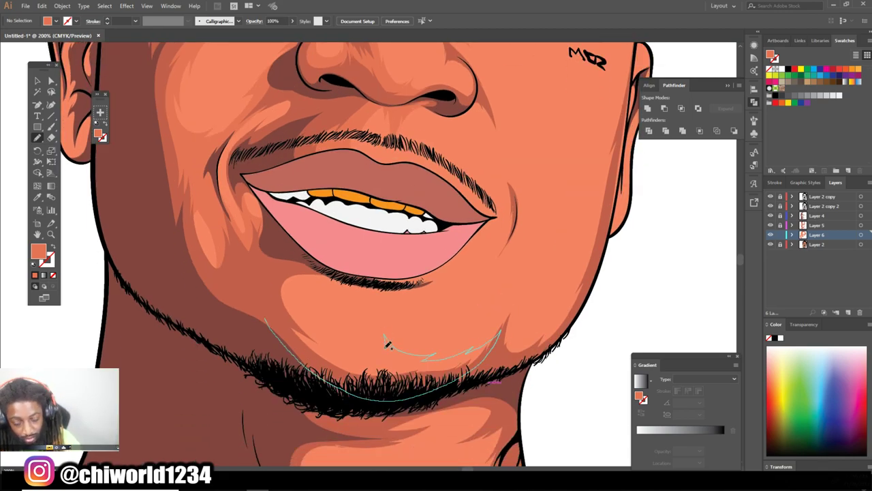
pyautogui.moveTo(311, 291); pyautogui.dragTo(311, 290)
pyautogui.moveTo(312, 287); pyautogui.dragTo(327, 284)
pyautogui.moveTo(449, 268); pyautogui.dragTo(450, 267)
# Add highlights on the chin and neck, a zigzag up the cheek, and by the mouth corner
pyautogui.hotkey('ctrl', '-')
pyautogui.hotkey('ctrl', '-')
pyautogui.hotkey('ctrl', '+')
pyautogui.hotkey('ctrl', '+')
pyautogui.scroll(-2, 433, 374)
pyautogui.moveTo(285, 356)
pyautogui.mouseDown()
pyautogui.moveTo(348, 412)
pyautogui.moveTo(368, 327)
pyautogui.moveTo(478, 382)
pyautogui.moveTo(429, 334)
pyautogui.mouseUp()
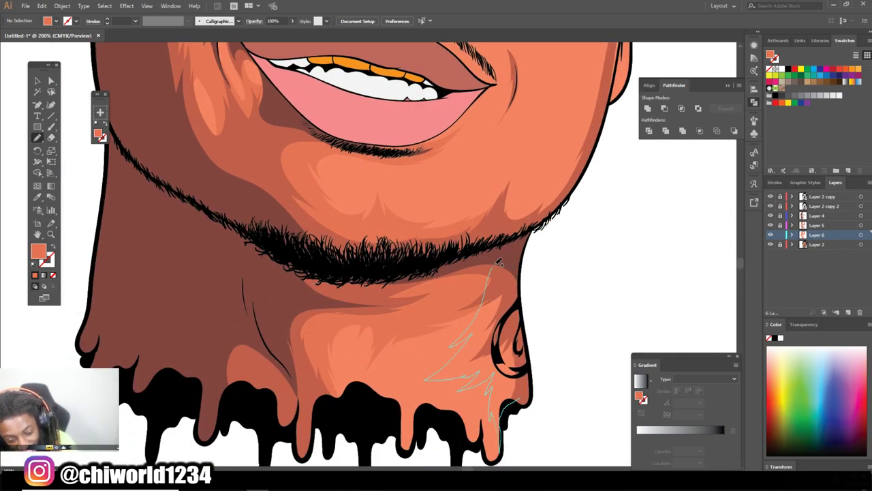
pyautogui.hotkey('ctrl', '-')
pyautogui.hotkey('ctrl', '-')
pyautogui.hotkey('ctrl', '-')
pyautogui.hotkey('ctrl', '+')
pyautogui.hotkey('ctrl', '+')
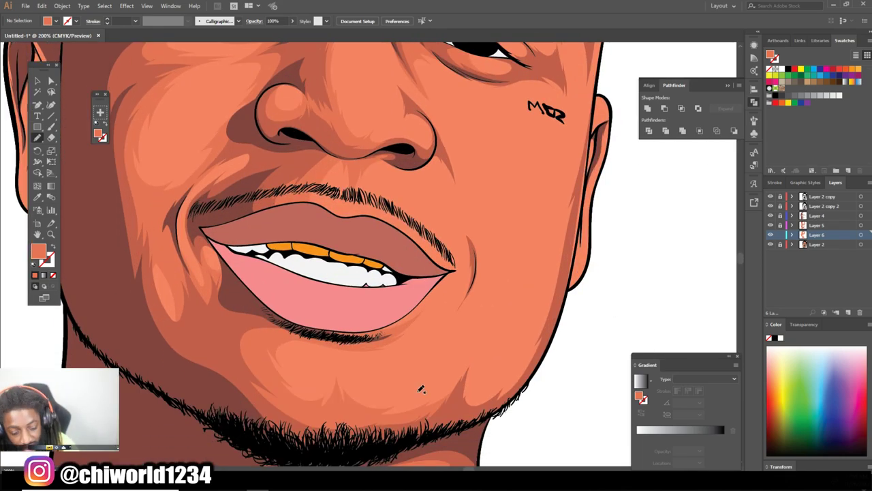
pyautogui.moveTo(440, 382); pyautogui.dragTo(569, 279)
pyautogui.moveTo(438, 279); pyautogui.dragTo(360, 198)
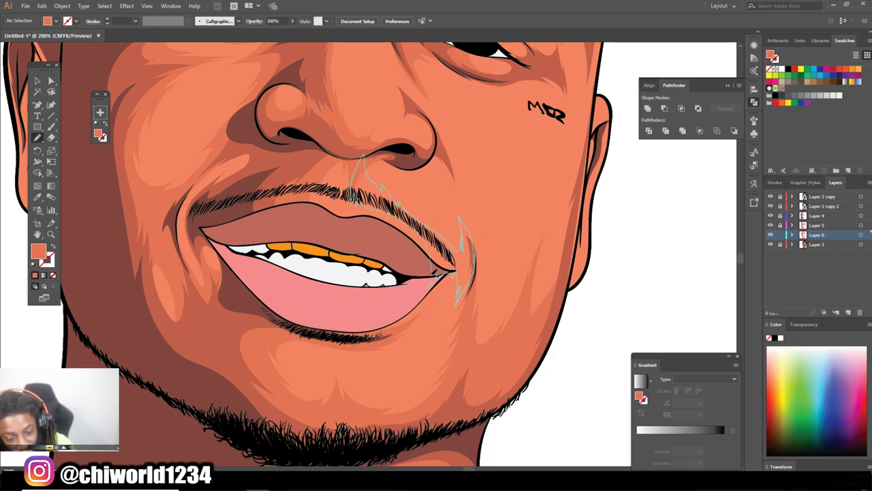
pyautogui.moveTo(434, 263); pyautogui.dragTo(436, 266)
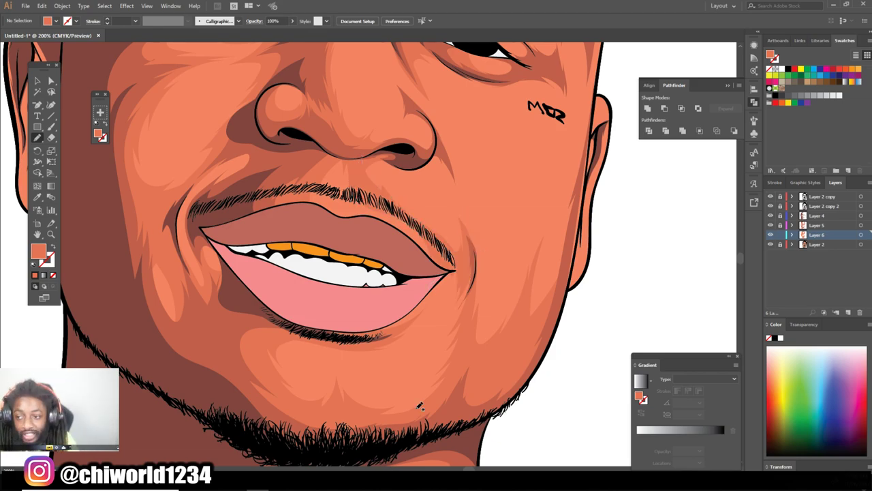
# Draw highlights along the nose edge and down the cheek
pyautogui.keyDown('alt'); pyautogui.scroll(-2, 420, 406); pyautogui.keyUp('alt')
pyautogui.keyDown('alt'); pyautogui.scroll(3, 291, 264); pyautogui.keyUp('alt')
pyautogui.moveTo(382, 235); pyautogui.dragTo(425, 362)
pyautogui.scroll(2, 356, 337)
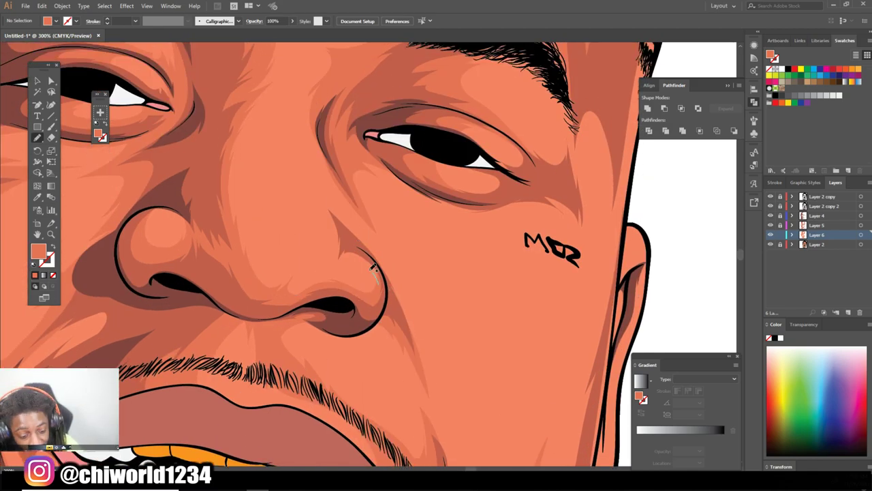
pyautogui.moveTo(377, 249); pyautogui.dragTo(378, 251)
pyautogui.keyDown('alt'); pyautogui.scroll(-2, 454, 341); pyautogui.keyUp('alt')
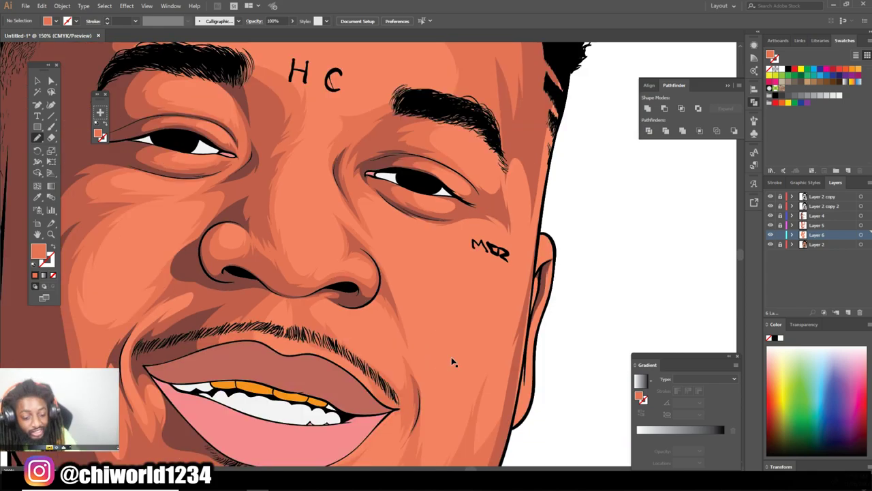
pyautogui.keyDown('alt'); pyautogui.scroll(-3, 477, 358); pyautogui.keyUp('alt')
pyautogui.keyDown('alt'); pyautogui.scroll(3, 510, 358); pyautogui.keyUp('alt')
pyautogui.keyDown('alt'); pyautogui.scroll(2, 418, 225); pyautogui.keyUp('alt')
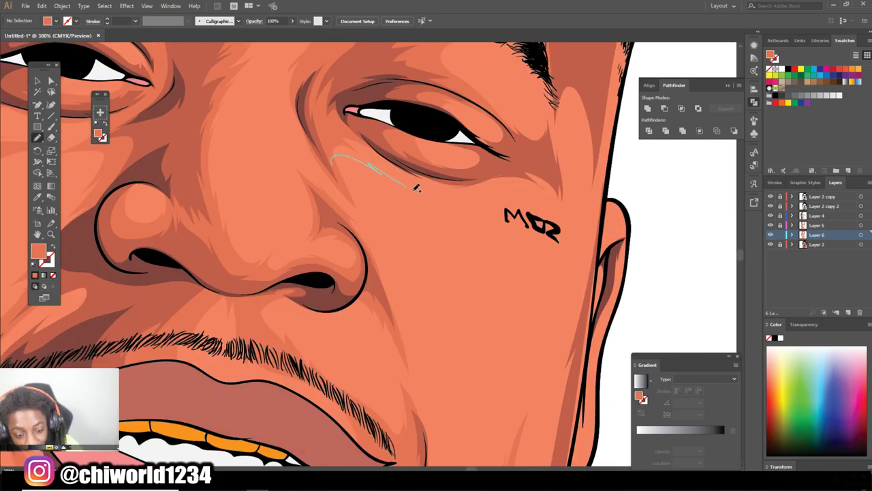
# Draw highlights beneath the right eye and down the cheek beside the tattoo
pyautogui.moveTo(573, 239)
pyautogui.mouseDown()
pyautogui.moveTo(422, 115)
pyautogui.moveTo(453, 160)
pyautogui.mouseUp()
pyautogui.keyDown('alt'); pyautogui.scroll(-3, 512, 390); pyautogui.keyUp('alt')
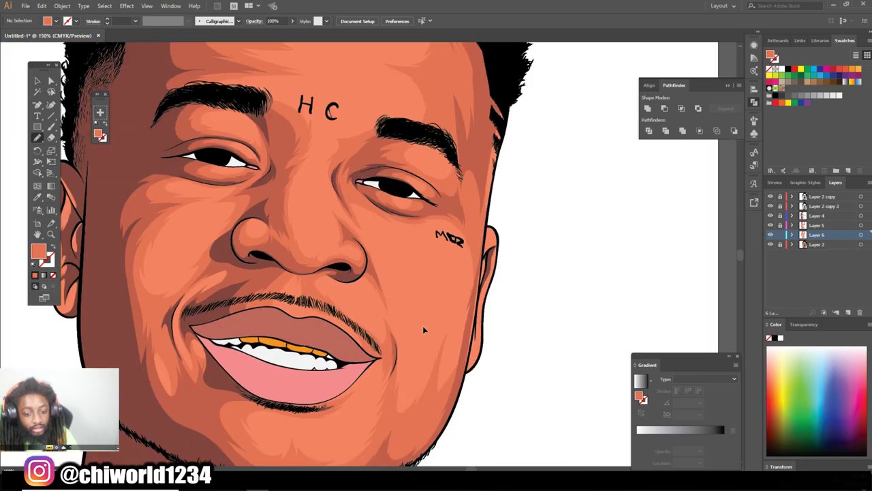
pyautogui.keyDown('alt'); pyautogui.scroll(-1, 513, 390); pyautogui.keyUp('alt')
pyautogui.keyDown('alt'); pyautogui.scroll(3, 398, 281); pyautogui.keyUp('alt')
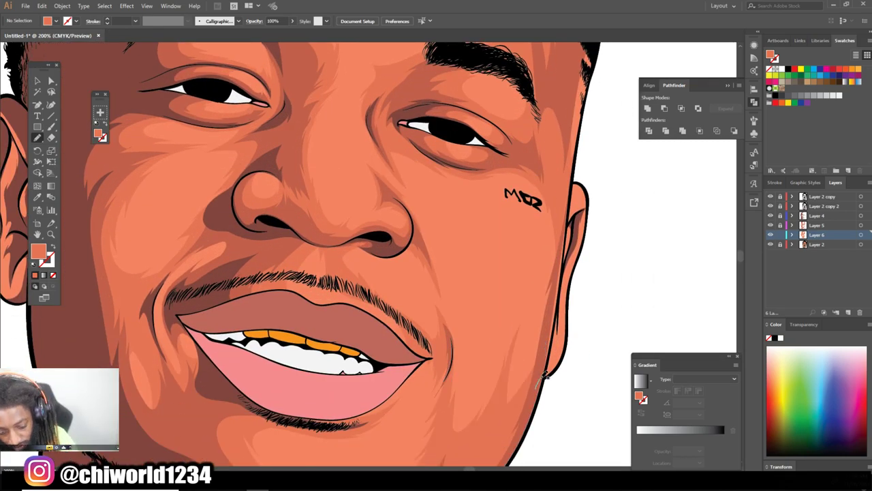
pyautogui.keyDown('alt'); pyautogui.scroll(-1, 560, 312); pyautogui.keyUp('alt')
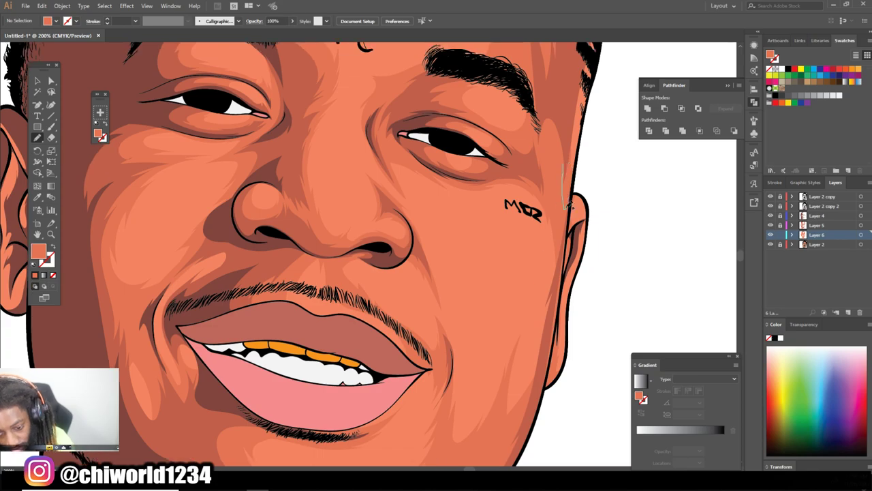
pyautogui.keyDown('alt'); pyautogui.scroll(-1, 561, 313); pyautogui.keyUp('alt')
pyautogui.keyDown('alt'); pyautogui.scroll(2, 560, 312); pyautogui.keyUp('alt')
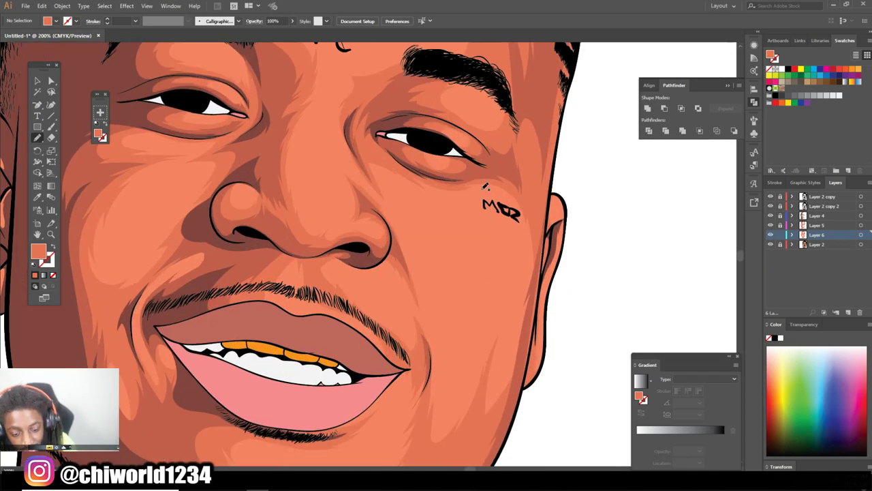
pyautogui.moveTo(517, 213); pyautogui.dragTo(518, 324)
pyautogui.moveTo(511, 391); pyautogui.dragTo(510, 393)
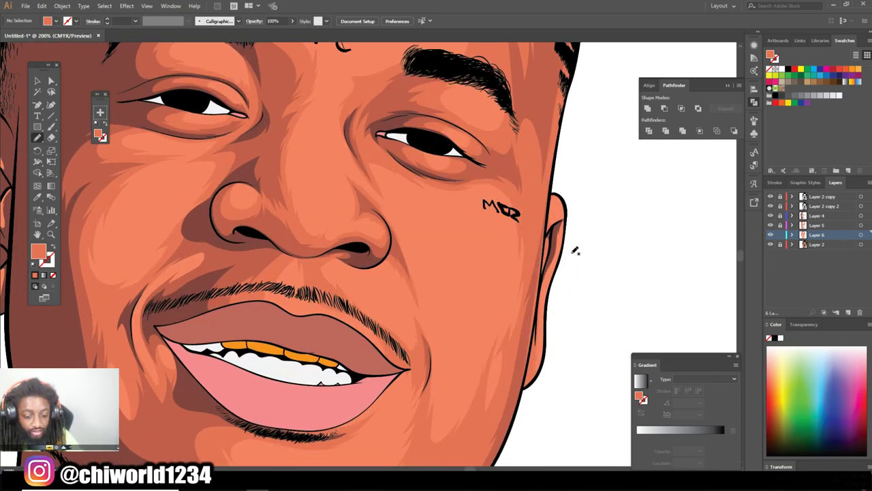
pyautogui.keyDown('alt'); pyautogui.scroll(-2, 576, 250); pyautogui.keyUp('alt')
pyautogui.keyDown('alt'); pyautogui.scroll(3, 511, 253); pyautogui.keyUp('alt')
# Draw highlights down from the nose and along the ear, then open the Fill colour picker
pyautogui.moveTo(338, 163)
pyautogui.mouseDown()
pyautogui.moveTo(385, 270)
pyautogui.moveTo(400, 275)
pyautogui.mouseUp()
pyautogui.keyDown('alt'); pyautogui.scroll(-3, 533, 403); pyautogui.keyUp('alt')
pyautogui.keyDown('alt'); pyautogui.scroll(-1, 598, 334); pyautogui.keyUp('alt')
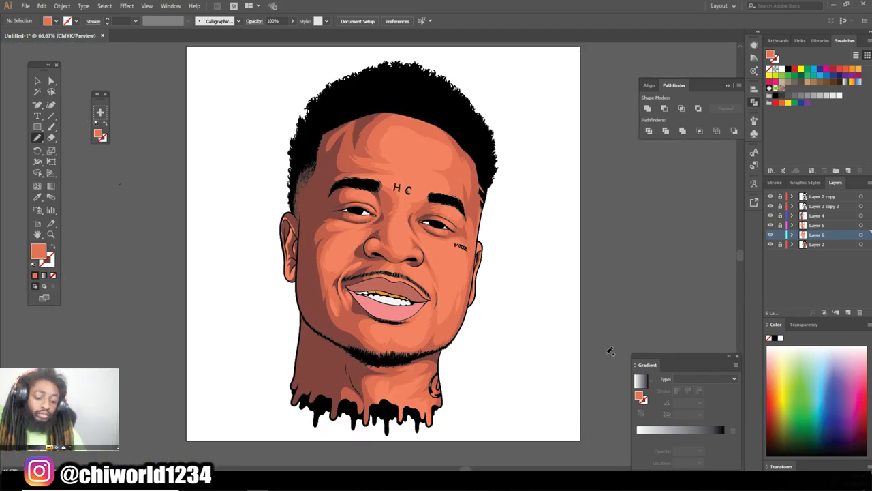
pyautogui.keyDown('alt'); pyautogui.scroll(5, 587, 374); pyautogui.keyUp('alt')
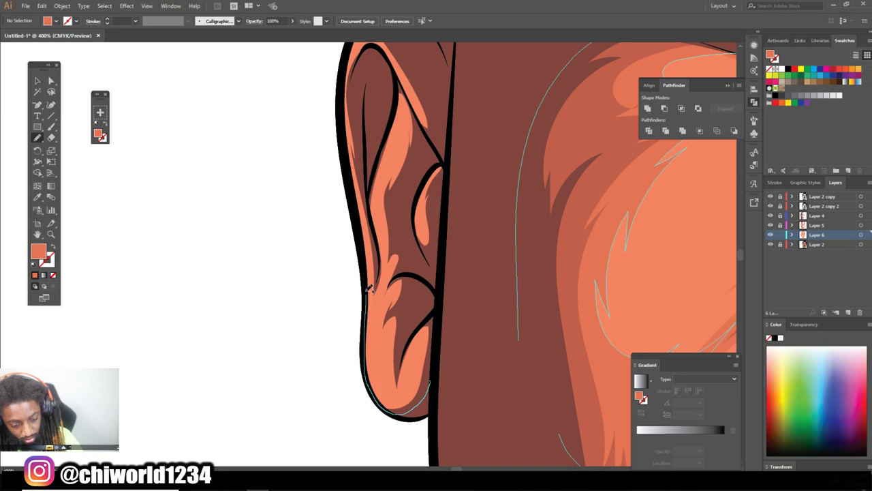
pyautogui.scroll(2, 452, 296)
pyautogui.moveTo(417, 406)
pyautogui.mouseDown()
pyautogui.moveTo(381, 188)
pyautogui.moveTo(444, 239)
pyautogui.mouseUp()
pyautogui.scroll(-5, 607, 387)
pyautogui.hscroll(1, 593, 389)
pyautogui.doubleClick(38, 251)
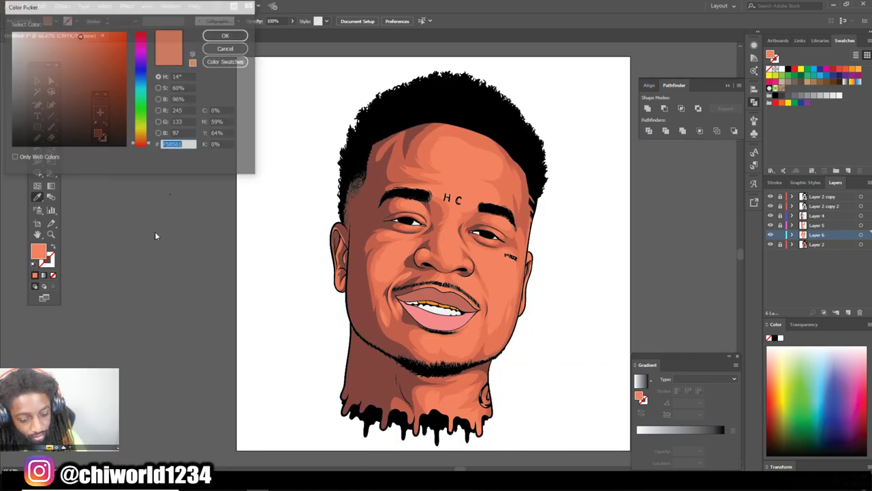
# Set a lighter skin-tone fill and draw a light highlight on the nose
pyautogui.moveTo(141, 143); pyautogui.dragTo(141, 138)
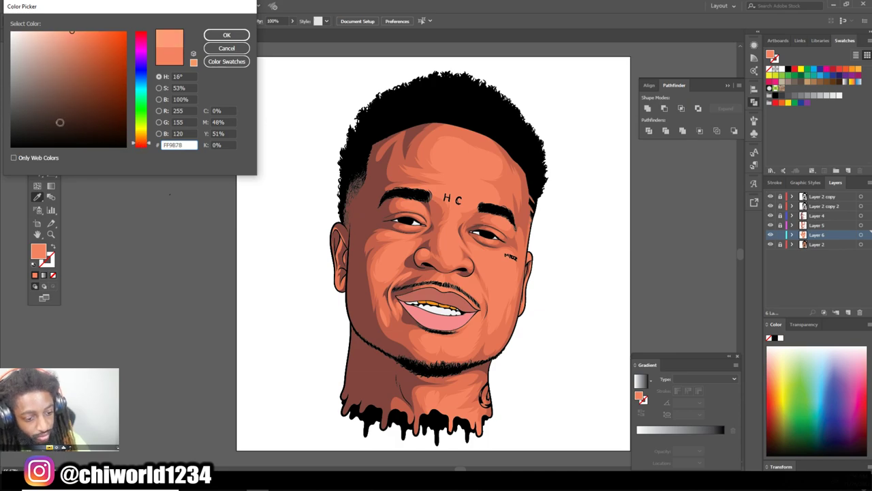
pyautogui.press('Return')
pyautogui.scroll(2, 398, 283)
pyautogui.scroll(1, 397, 282)
pyautogui.scroll(1, 397, 283)
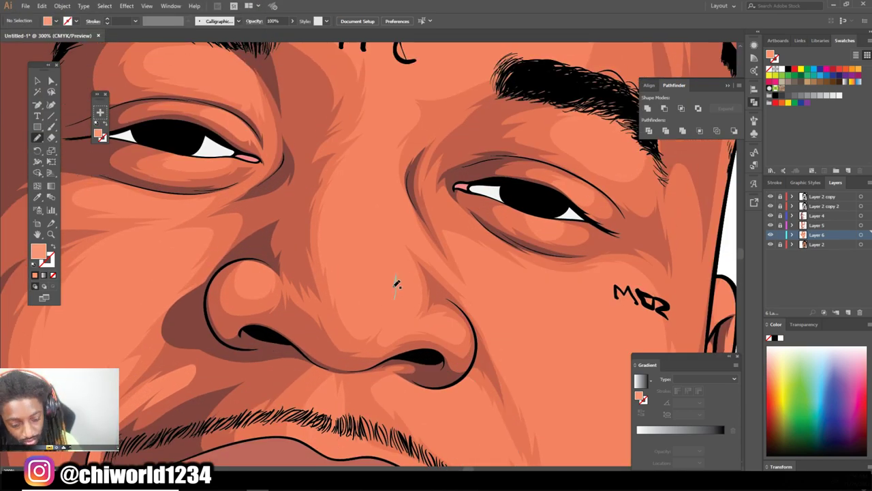
pyautogui.moveTo(406, 314); pyautogui.dragTo(406, 314)
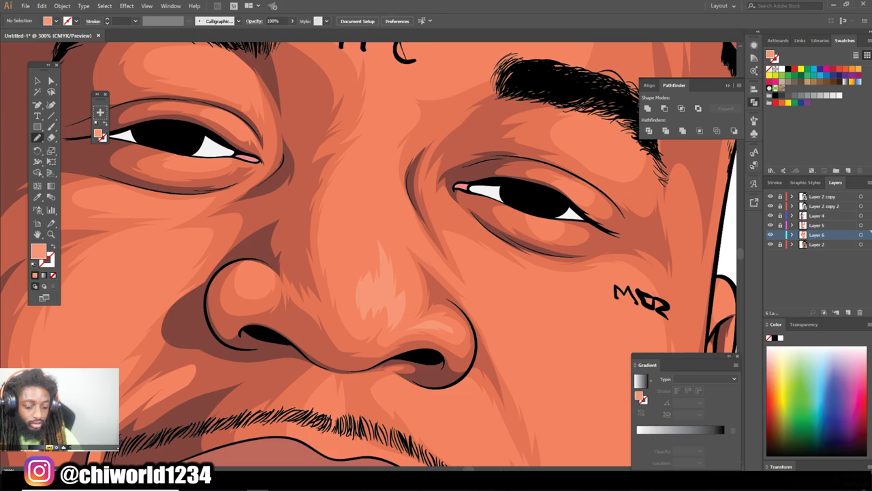
pyautogui.hotkey('ctrl', '0')
pyautogui.scroll(4, 377, 171)
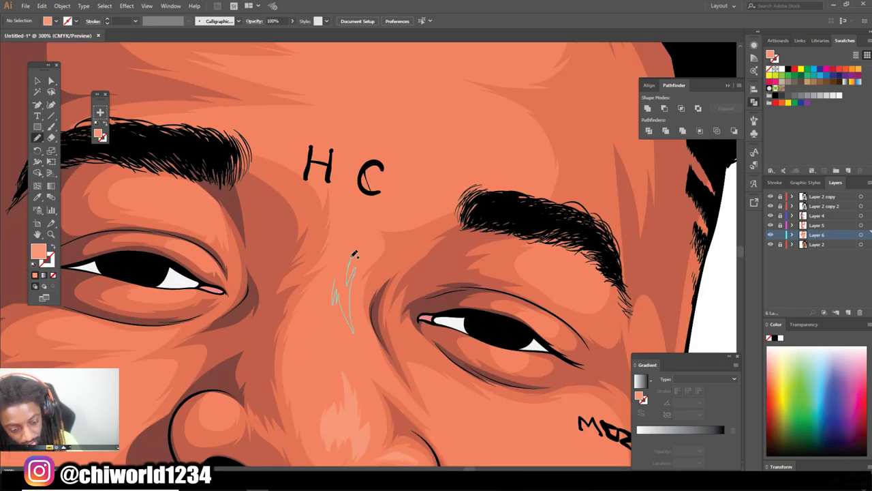
pyautogui.scroll(-3, 353, 254)
pyautogui.scroll(3, 399, 216)
# Draw light highlight shapes on the forehead by the eyebrow, the lower cheek and beside the nose
pyautogui.moveTo(399, 215); pyautogui.dragTo(401, 205)
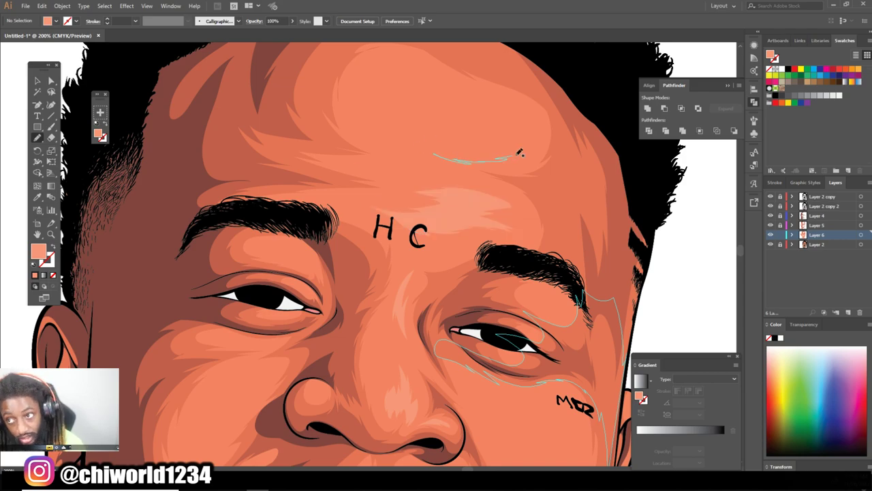
pyautogui.moveTo(445, 131); pyautogui.dragTo(436, 127)
pyautogui.scroll(-4, 526, 297)
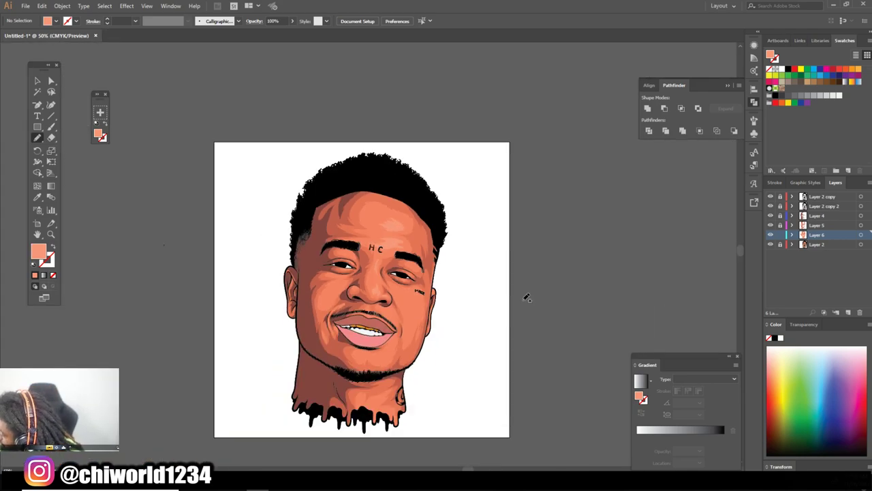
pyautogui.scroll(2, 551, 302)
pyautogui.scroll(1, 502, 347)
pyautogui.scroll(1, 502, 347)
pyautogui.moveTo(383, 400); pyautogui.dragTo(413, 370)
pyautogui.scroll(1, 452, 197)
pyautogui.scroll(1, 452, 199)
pyautogui.moveTo(447, 200); pyautogui.dragTo(505, 311)
pyautogui.moveTo(481, 203); pyautogui.dragTo(450, 201)
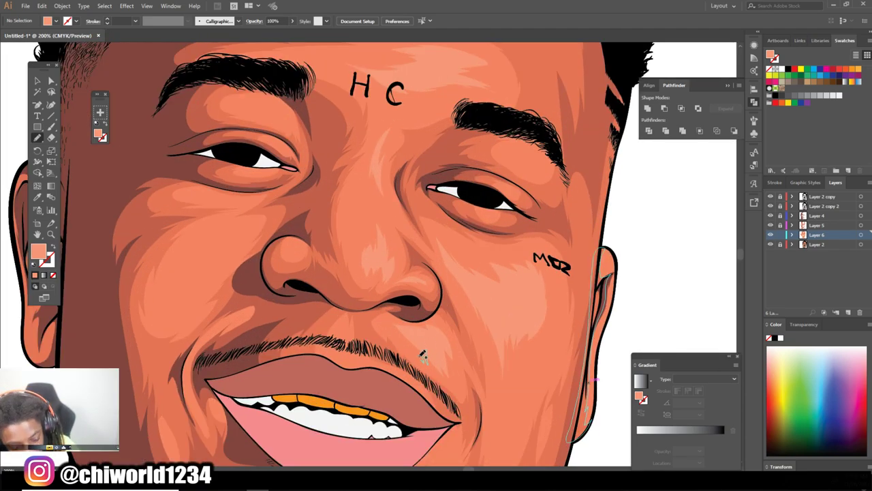
pyautogui.moveTo(534, 158); pyautogui.dragTo(530, 164)
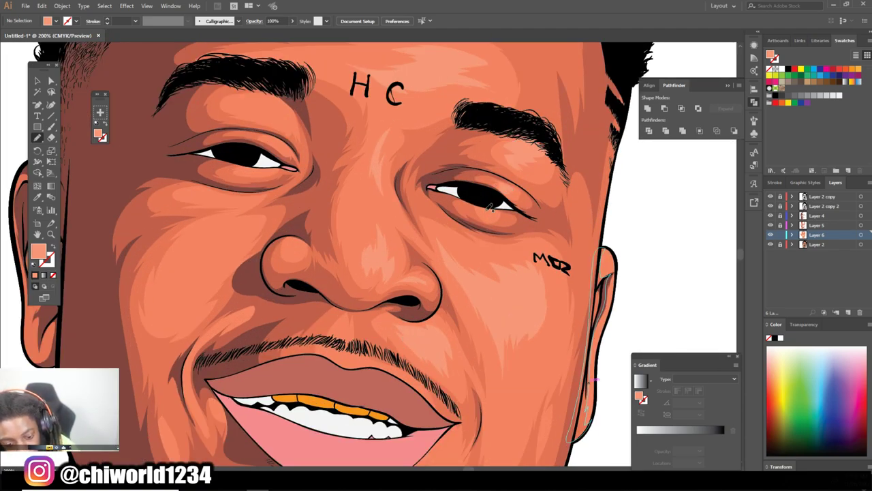
pyautogui.hotkey('ctrl', '-')
pyautogui.hotkey('ctrl', '-')
pyautogui.hotkey('ctrl', '-')
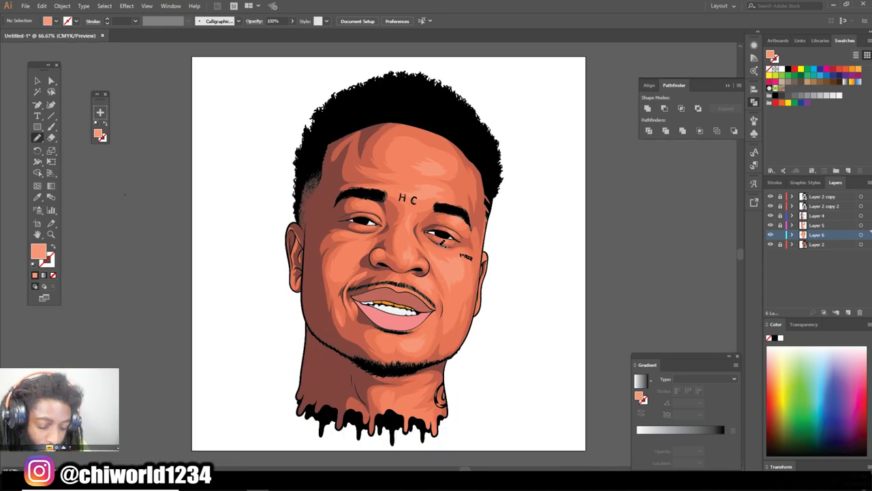
# Lock Layer 2 and marquee-select all of the face artwork
pyautogui.press('v')
pyautogui.moveTo(350, 77); pyautogui.dragTo(537, 372)
pyautogui.click(780, 244)
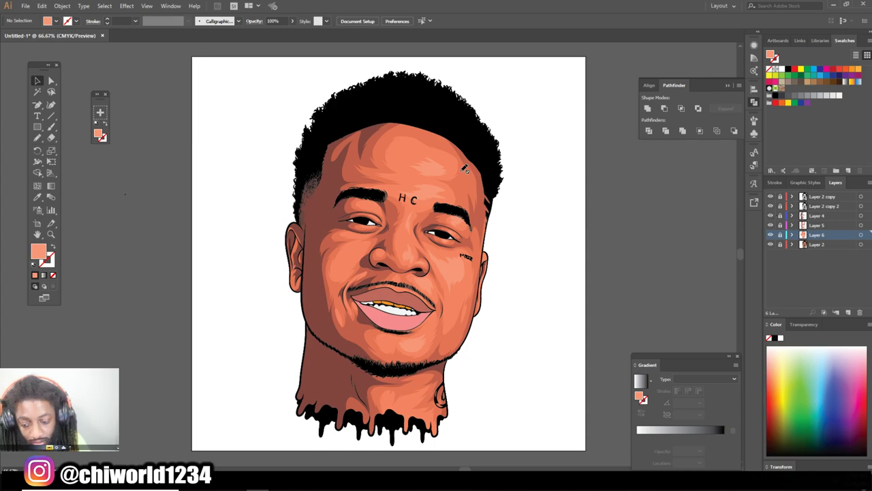
pyautogui.moveTo(279, 84); pyautogui.dragTo(563, 417)
# Recolour the face highlights brighter and more saturated, then add a new Layer 7
pyautogui.click(41, 6)
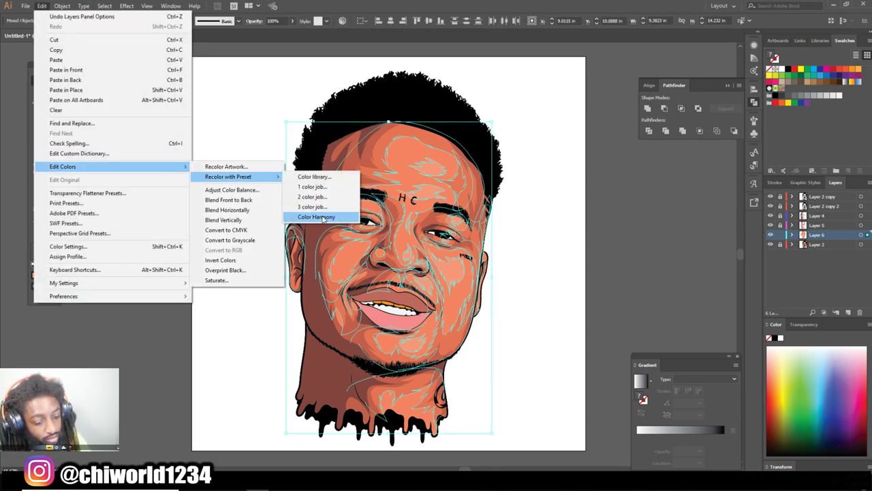
pyautogui.click(320, 215)
pyautogui.click(123, 103)
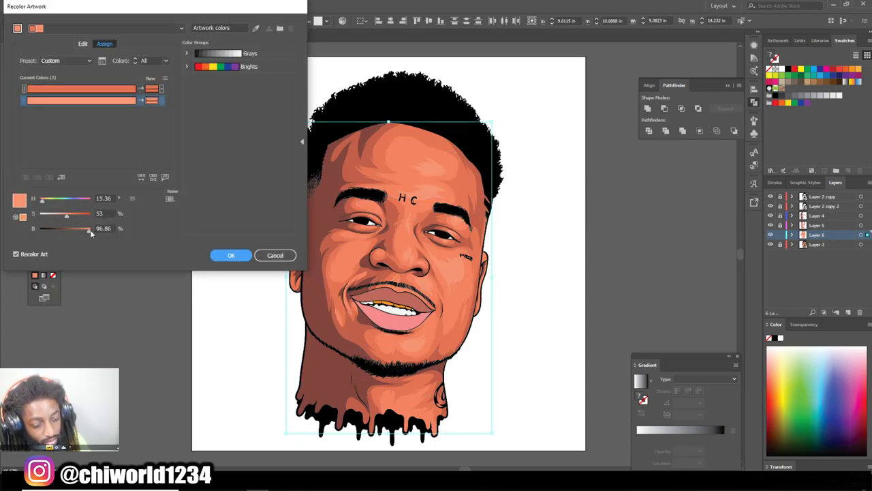
pyautogui.click(215, 254)
pyautogui.click(848, 312)
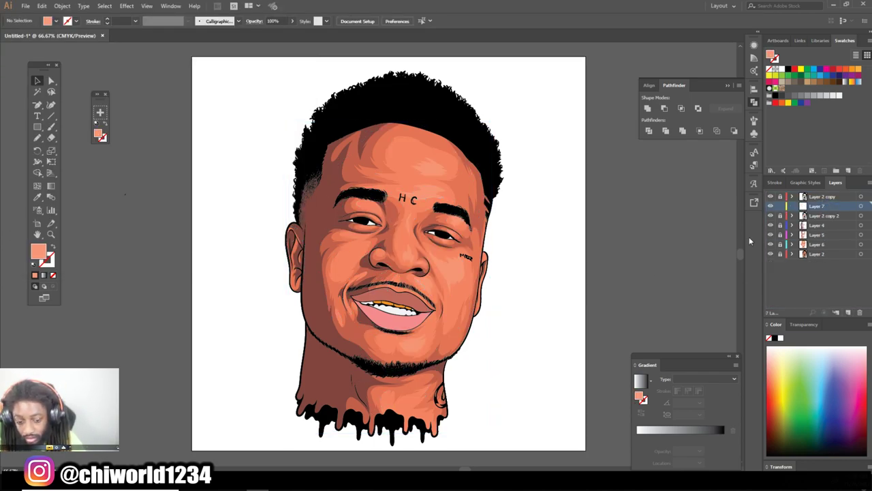
# Sample the eye white, set a darker grey fill, and shadow the top of one eye white
pyautogui.scroll(5, 492, 238)
pyautogui.scroll(5, 300, 184)
pyautogui.scroll(3, 299, 184)
pyautogui.press('i')
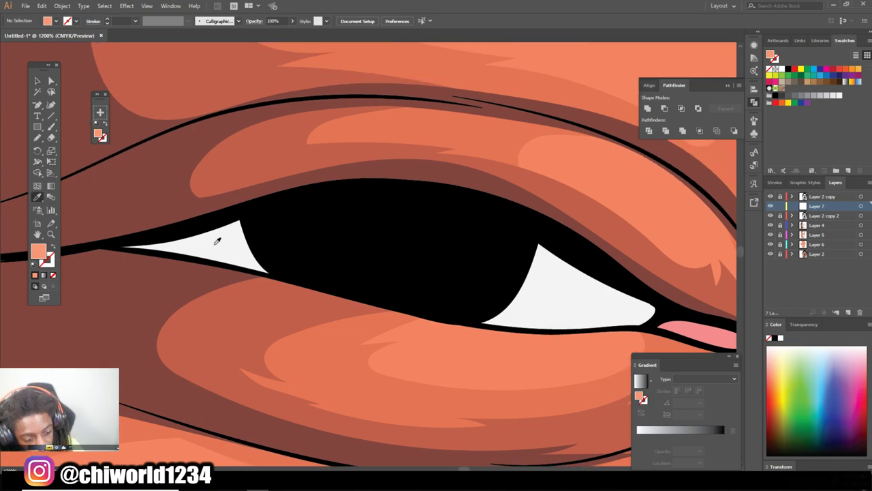
pyautogui.click(218, 234)
pyautogui.doubleClick(37, 252)
pyautogui.click(24, 98)
pyautogui.press('Return')
pyautogui.press('b')
pyautogui.moveTo(116, 246); pyautogui.dragTo(664, 302)
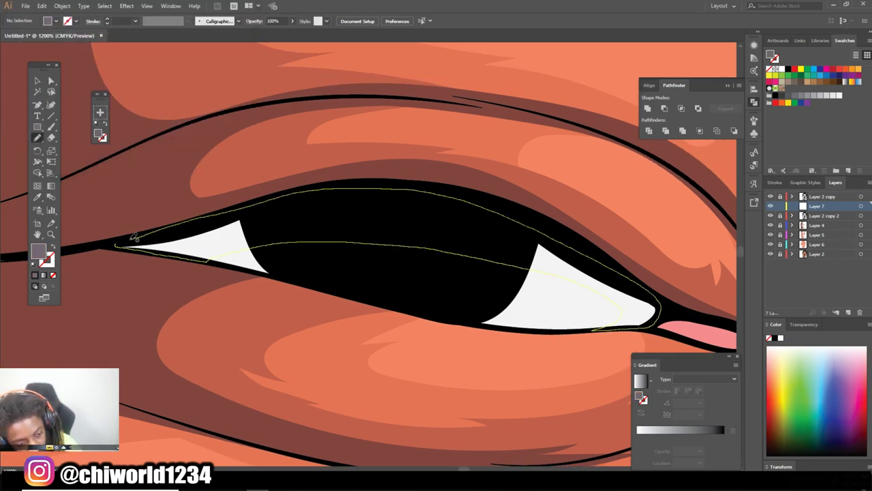
# Draw a grey shadow shape over the top of the other eye white
pyautogui.scroll(-5, 438, 376)
pyautogui.scroll(-4, 577, 370)
pyautogui.scroll(4, 575, 372)
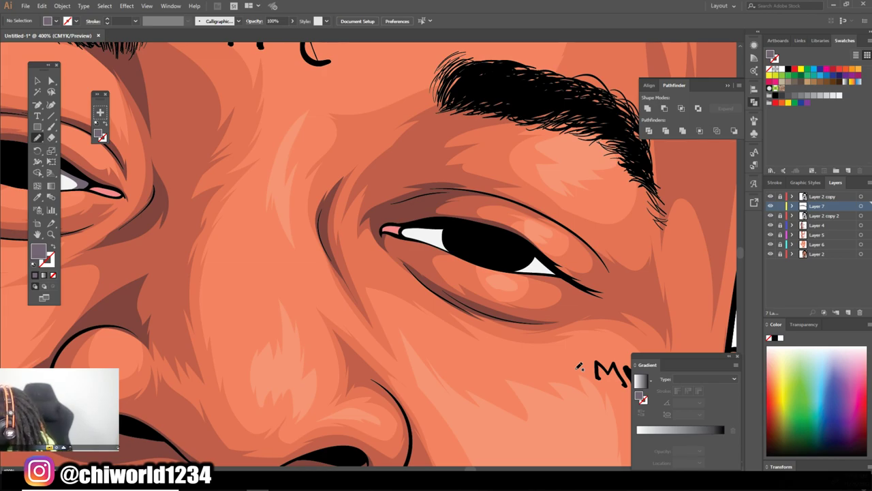
pyautogui.scroll(1, 544, 355)
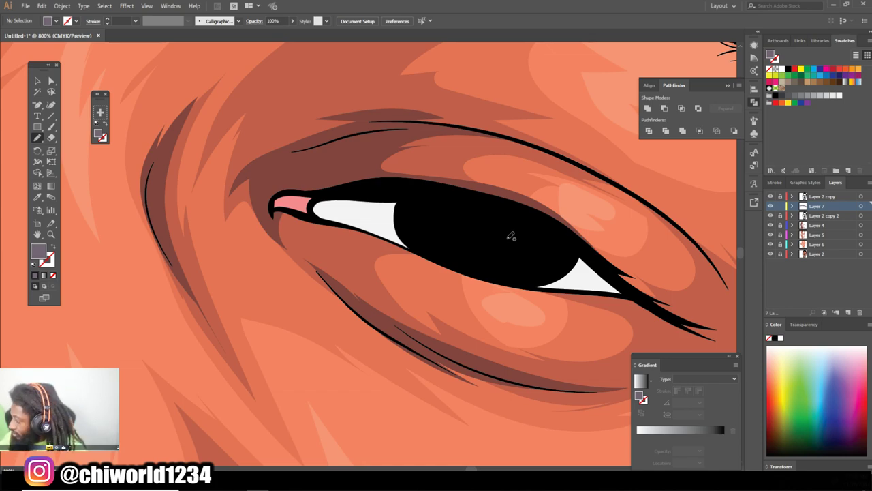
pyautogui.moveTo(407, 196); pyautogui.dragTo(396, 206)
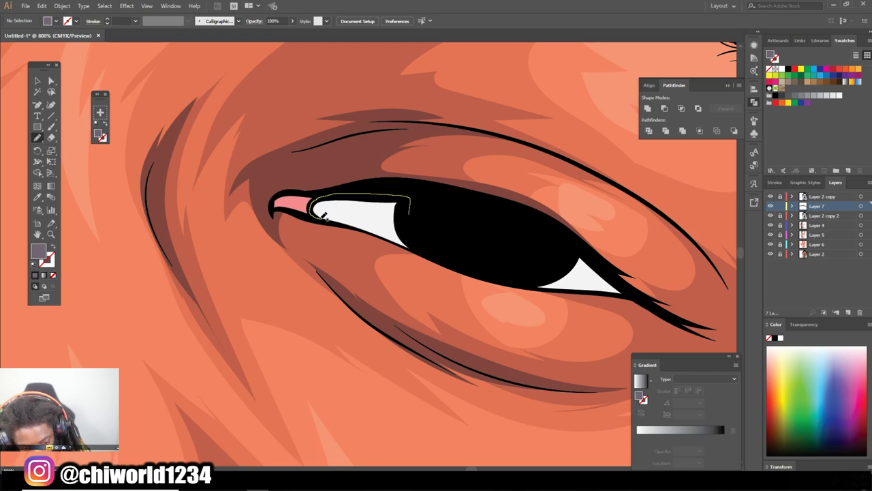
pyautogui.moveTo(587, 289); pyautogui.dragTo(551, 267)
pyautogui.scroll(-5, 536, 252)
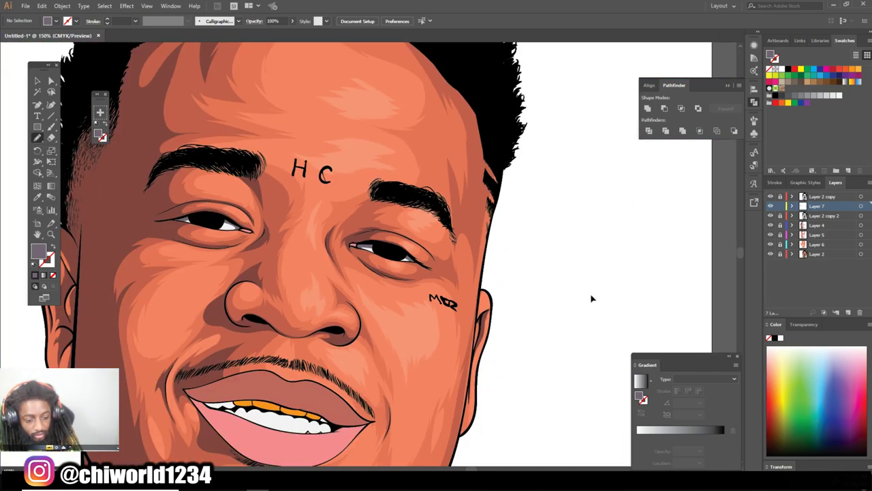
pyautogui.scroll(-3, 590, 296)
pyautogui.scroll(2, 559, 297)
pyautogui.scroll(5, 381, 320)
pyautogui.scroll(1, 425, 325)
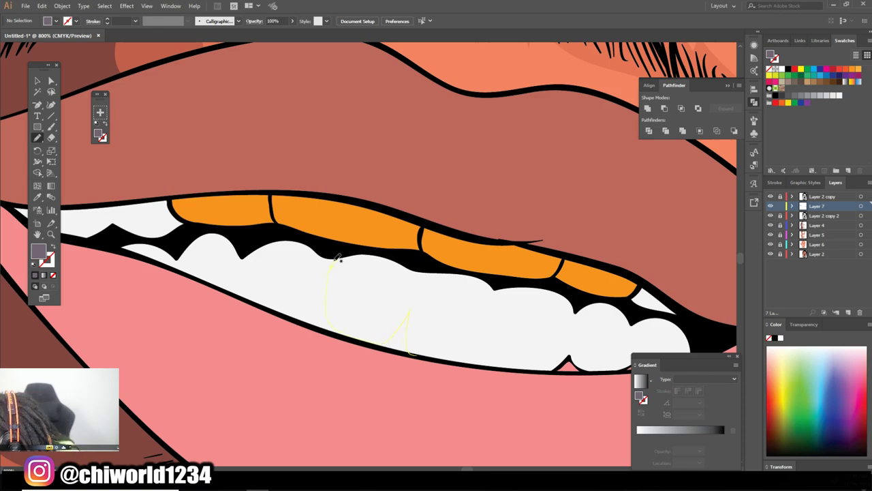
# Draw grey shadows between the lower teeth and along the upper tooth edge
pyautogui.moveTo(245, 269); pyautogui.dragTo(233, 267)
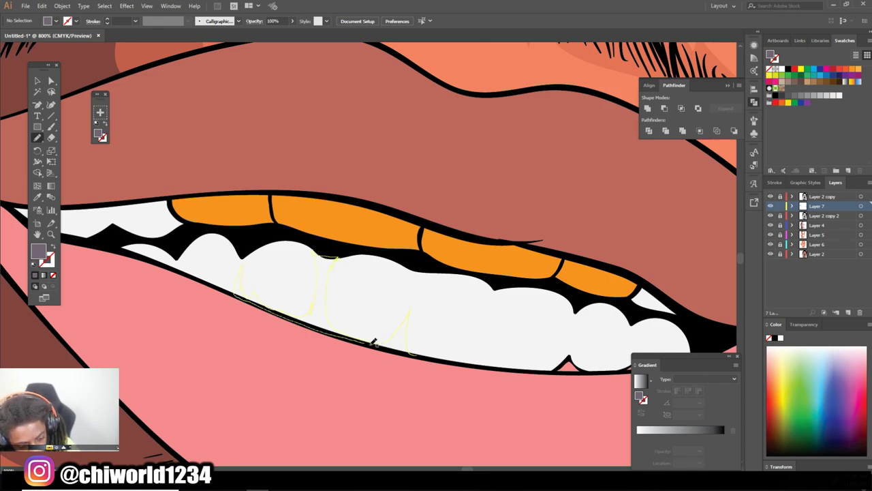
pyautogui.moveTo(315, 256); pyautogui.dragTo(306, 317)
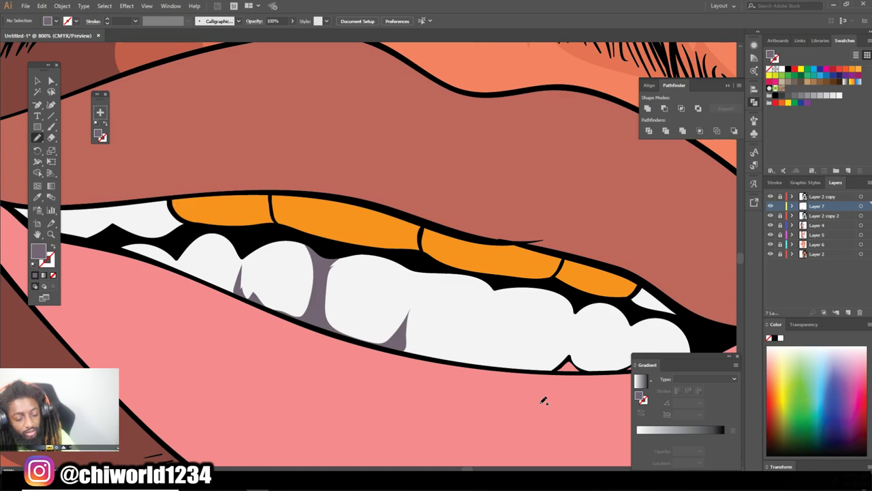
pyautogui.scroll(-5, 544, 399)
pyautogui.scroll(5, 506, 389)
pyautogui.scroll(2, 477, 382)
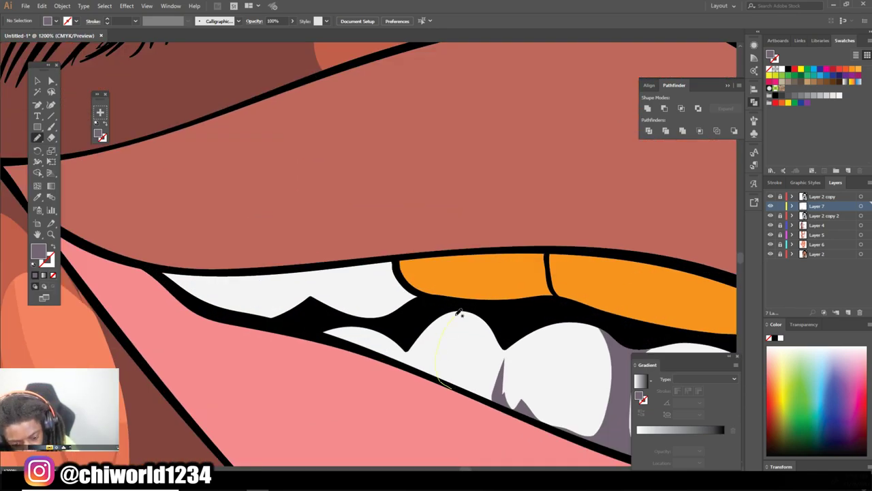
pyautogui.moveTo(460, 312); pyautogui.dragTo(443, 380)
pyautogui.moveTo(387, 317)
pyautogui.mouseDown()
pyautogui.moveTo(228, 268)
pyautogui.moveTo(233, 314)
pyautogui.moveTo(307, 310)
pyautogui.mouseUp()
pyautogui.scroll(-2, 470, 342)
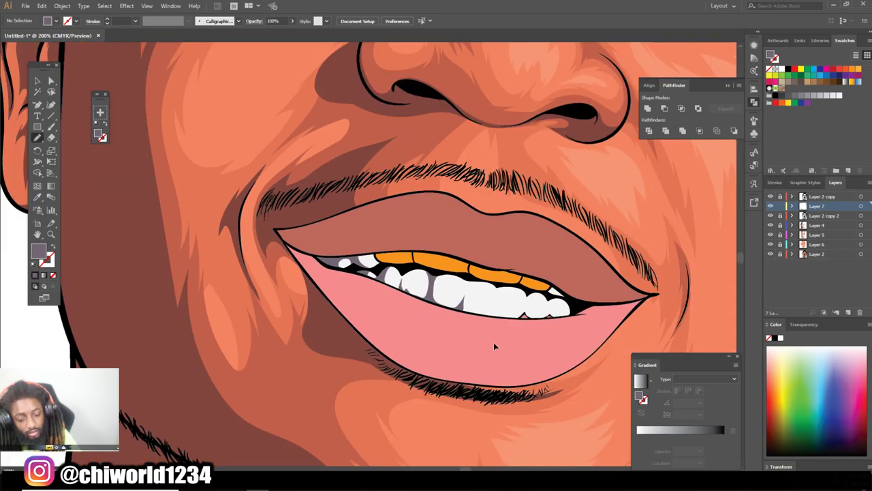
pyautogui.scroll(-3, 494, 342)
pyautogui.scroll(3, 500, 296)
pyautogui.scroll(2, 500, 294)
# Shade the tooth near the lip corner grey, then open the Fill colour picker
pyautogui.moveTo(348, 287); pyautogui.dragTo(376, 379)
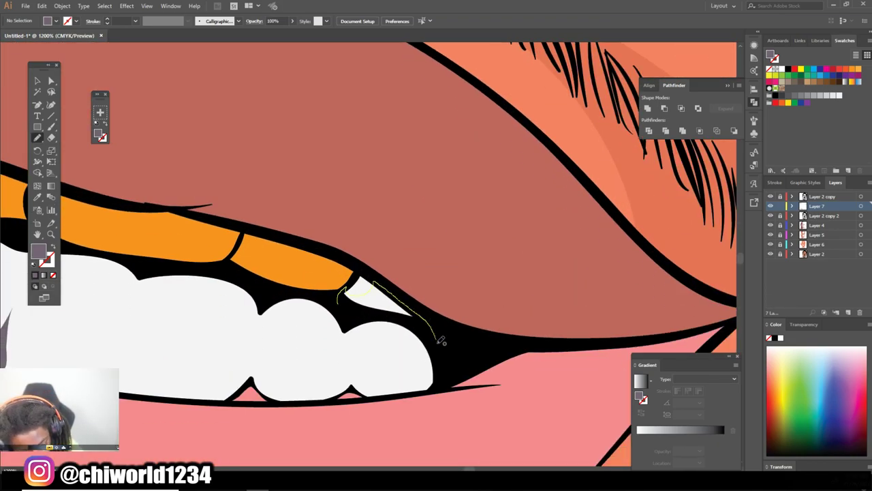
pyautogui.scroll(-2, 379, 386)
pyautogui.scroll(2, 374, 390)
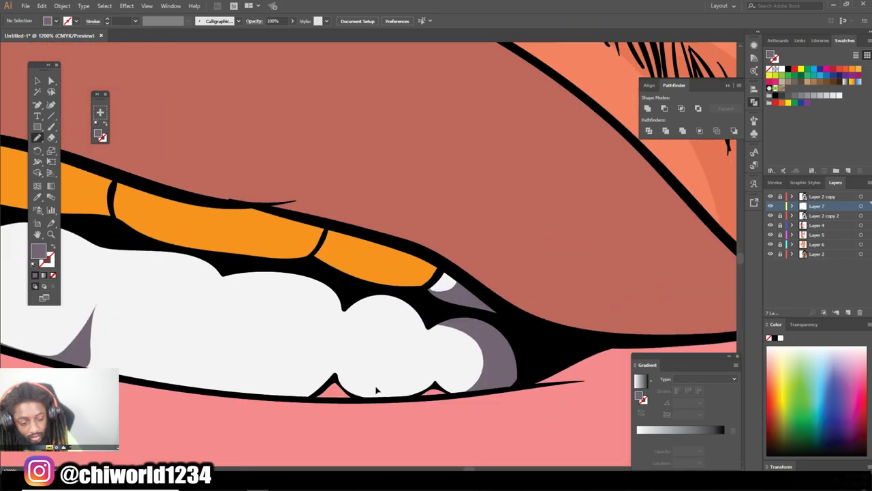
pyautogui.moveTo(349, 383); pyautogui.dragTo(341, 356)
pyautogui.scroll(-3, 504, 445)
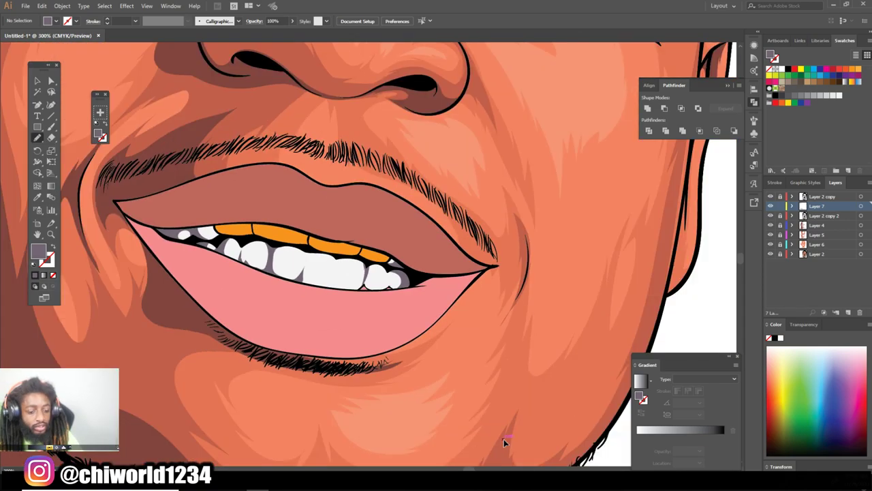
pyautogui.scroll(-3, 502, 428)
pyautogui.scroll(1, 487, 406)
pyautogui.doubleClick(39, 250)
# Set a dark brown fill and draw a closed shading shape on the first gold tooth
pyautogui.click(141, 139)
pyautogui.moveTo(100, 66); pyautogui.dragTo(114, 87)
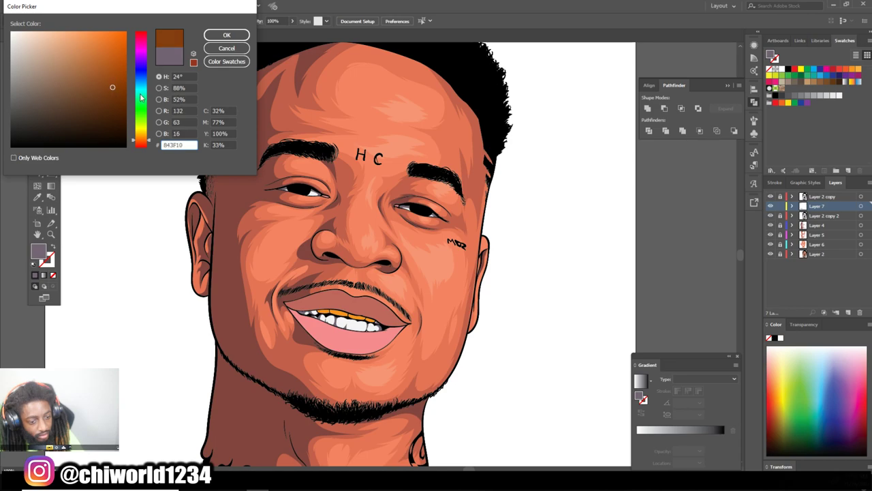
pyautogui.click(226, 35)
pyautogui.scroll(3, 275, 299)
pyautogui.scroll(4, 275, 299)
pyautogui.moveTo(278, 216)
pyautogui.mouseDown()
pyautogui.moveTo(371, 313)
pyautogui.moveTo(393, 233)
pyautogui.mouseUp()
pyautogui.hscroll(-5, 327, 407)
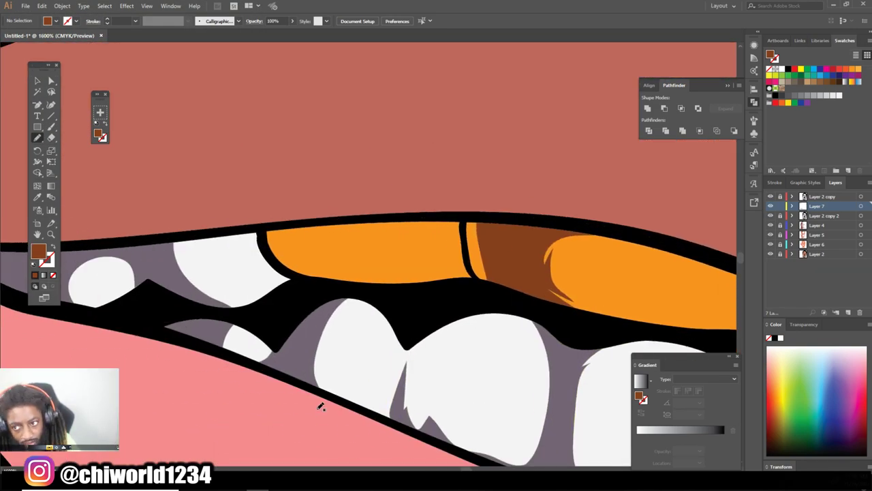
pyautogui.moveTo(468, 218); pyautogui.dragTo(400, 276)
pyautogui.moveTo(349, 249); pyautogui.dragTo(270, 235)
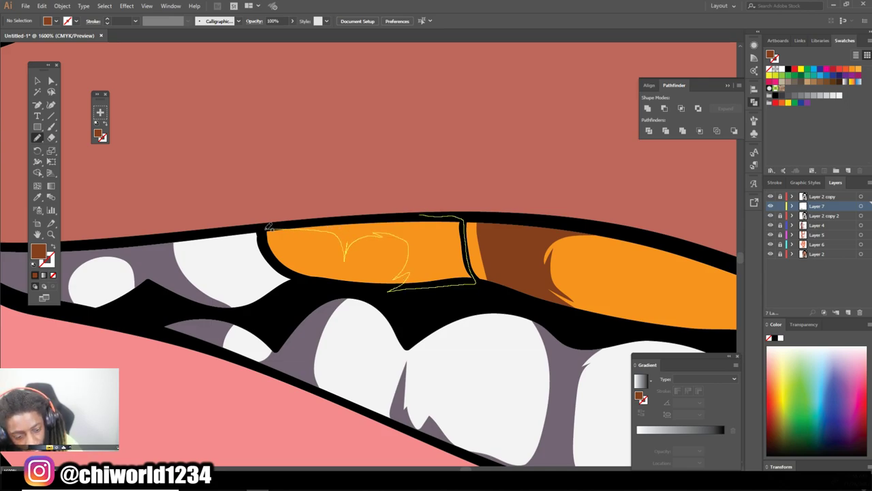
# Shade two more gold teeth dark brown, then add a new Layer 8
pyautogui.scroll(-10, 468, 319)
pyautogui.scroll(10, 354, 256)
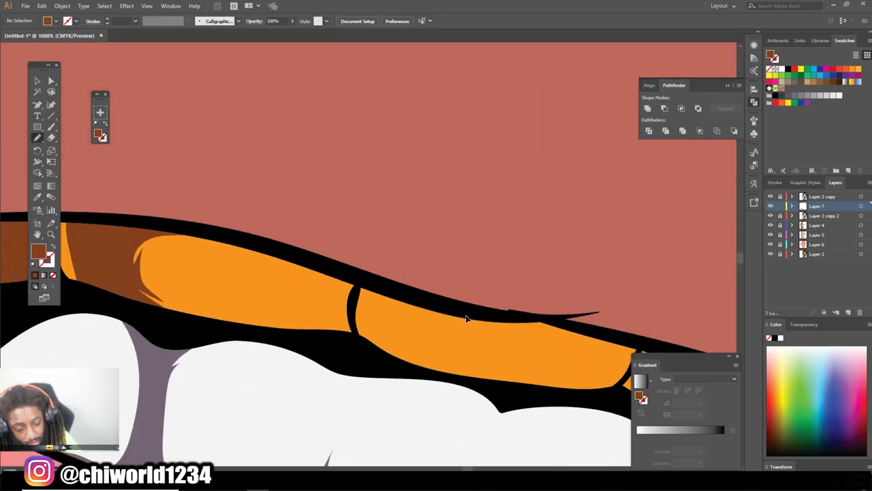
pyautogui.moveTo(451, 336); pyautogui.dragTo(464, 329)
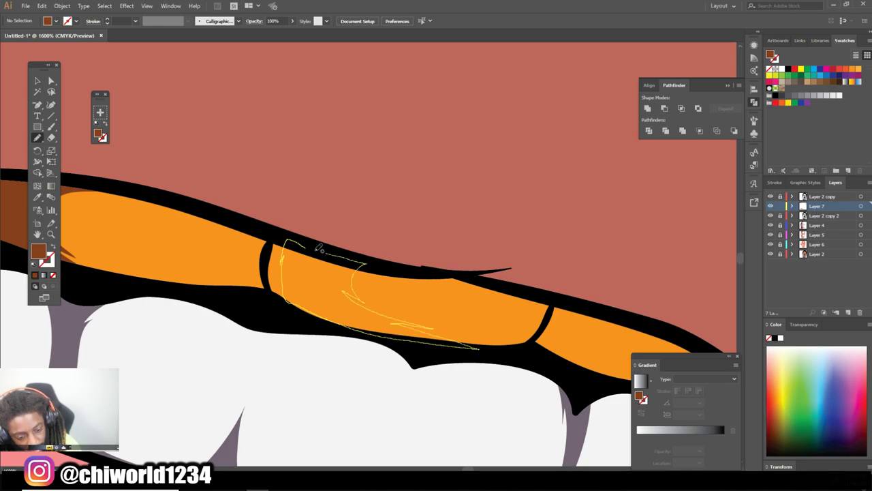
pyautogui.scroll(-5, 463, 328)
pyautogui.scroll(-3, 461, 314)
pyautogui.scroll(5, 461, 314)
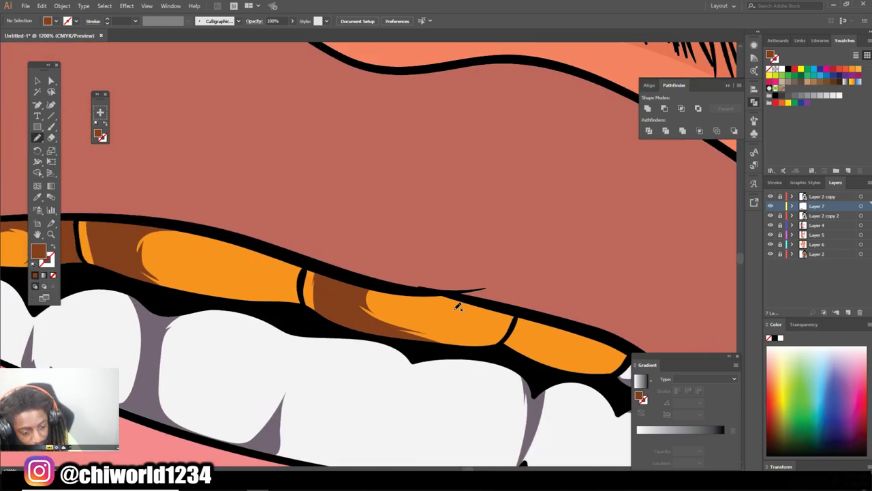
pyautogui.scroll(1, 493, 432)
pyautogui.moveTo(409, 368)
pyautogui.mouseDown()
pyautogui.moveTo(293, 310)
pyautogui.moveTo(320, 351)
pyautogui.mouseUp()
pyautogui.scroll(-5, 495, 409)
pyautogui.scroll(-3, 495, 408)
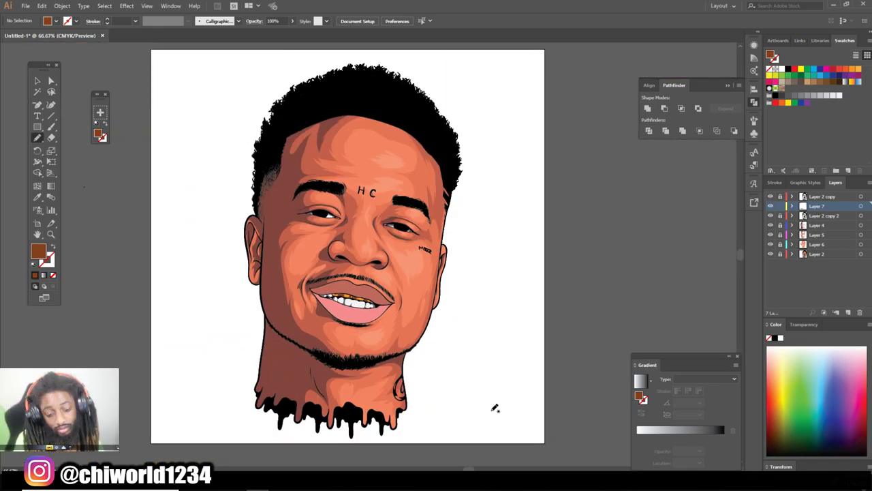
pyautogui.click(849, 312)
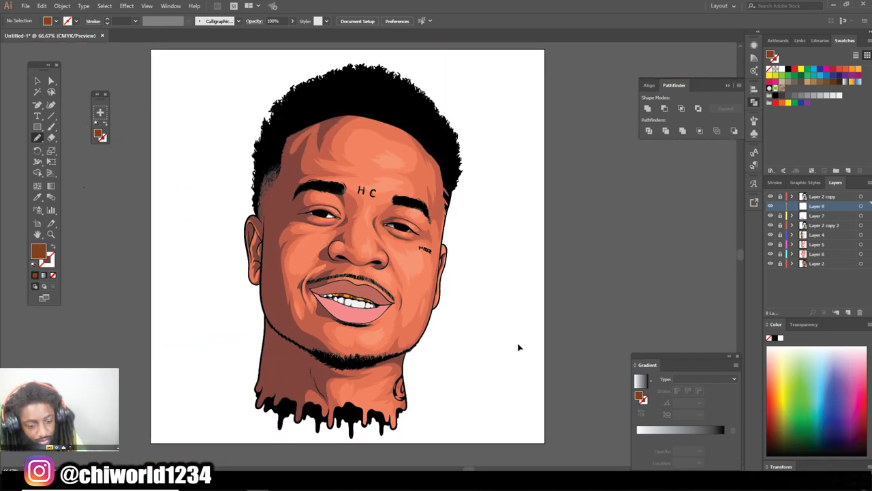
# Sample the lip colour and set a darker rose shadow fill
pyautogui.scroll(2, 522, 342)
pyautogui.press('i')
pyautogui.scroll(1, 348, 284)
pyautogui.click(348, 285)
pyautogui.doubleClick(37, 250)
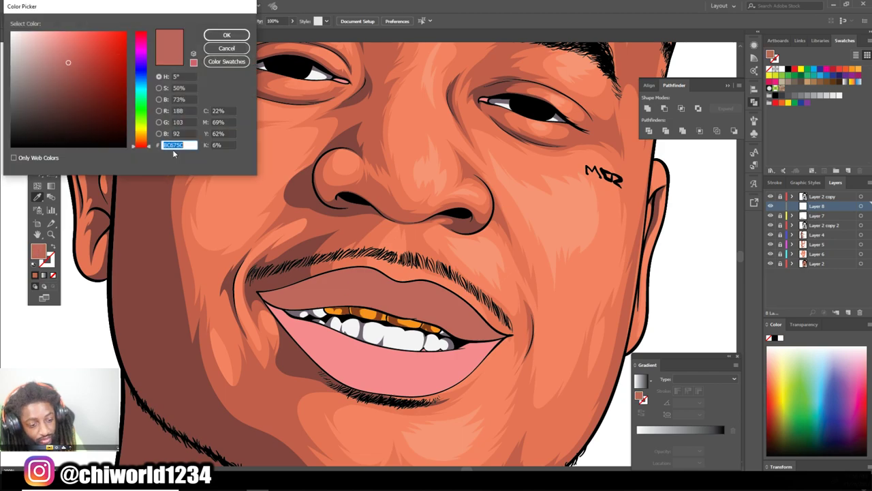
pyautogui.click(78, 98)
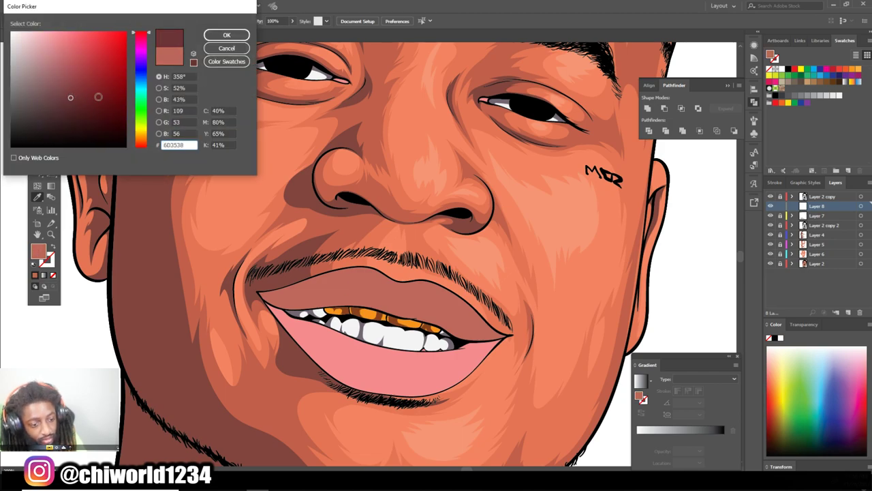
pyautogui.click(227, 35)
# Draw a closed Pencil shadow shape along the upper lip edge
pyautogui.scroll(-1, 363, 272)
pyautogui.scroll(2, 294, 259)
pyautogui.press('n')
pyautogui.moveTo(178, 261); pyautogui.dragTo(344, 297)
pyautogui.moveTo(513, 281); pyautogui.dragTo(711, 326)
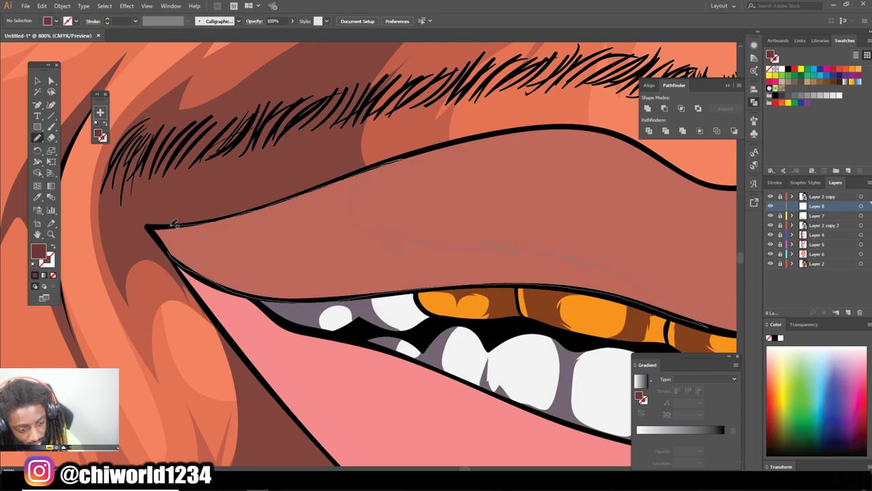
pyautogui.moveTo(177, 223); pyautogui.dragTo(152, 227)
pyautogui.scroll(-3, 358, 389)
pyautogui.scroll(-3, 409, 392)
pyautogui.scroll(7, 479, 386)
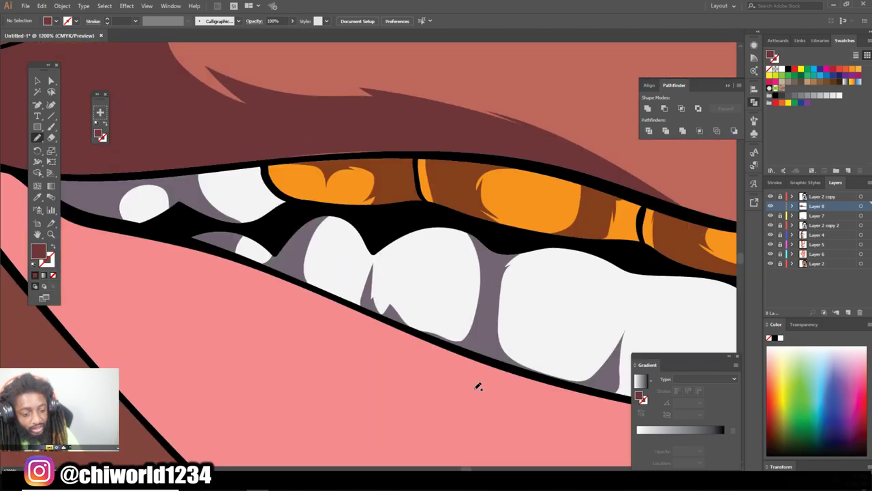
pyautogui.scroll(-2, 479, 386)
pyautogui.scroll(-2, 265, 197)
pyautogui.scroll(3, 284, 178)
pyautogui.scroll(-1, 184, 179)
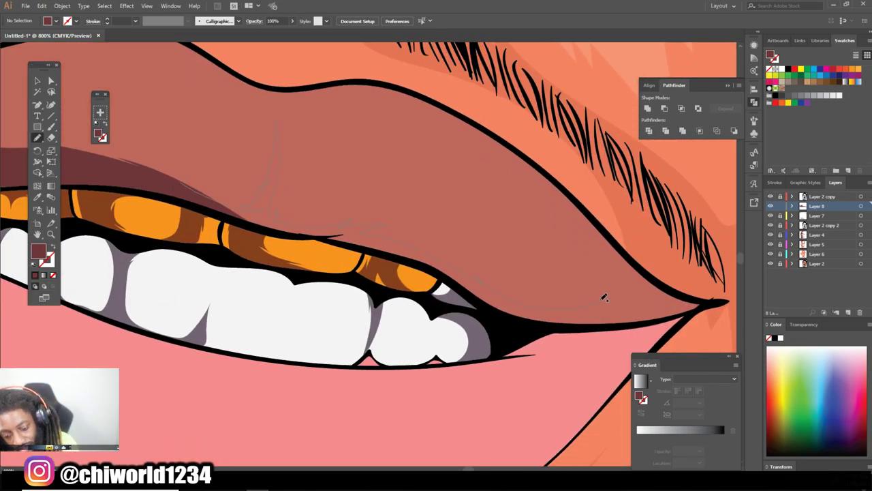
# Trace two more darker shadow shapes along the upper lip line
pyautogui.moveTo(674, 289)
pyautogui.mouseDown()
pyautogui.moveTo(586, 315)
pyautogui.moveTo(381, 276)
pyautogui.moveTo(231, 212)
pyautogui.mouseUp()
pyautogui.scroll(-3, 461, 320)
pyautogui.scroll(-2, 576, 337)
pyautogui.scroll(3, 541, 333)
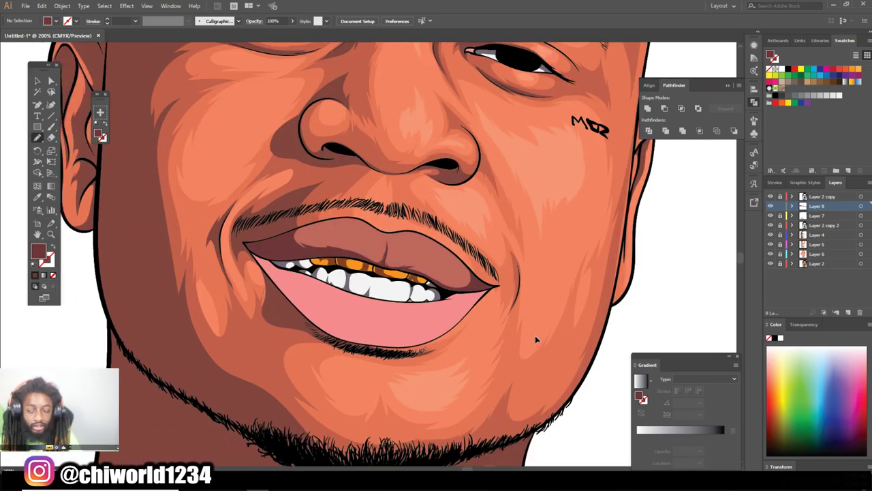
pyautogui.scroll(2, 533, 341)
pyautogui.moveTo(438, 251); pyautogui.dragTo(558, 239)
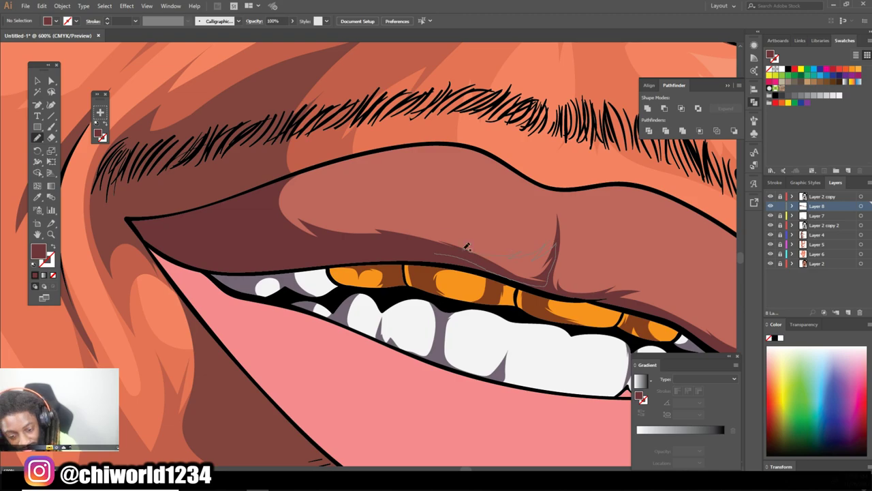
pyautogui.moveTo(336, 160); pyautogui.dragTo(281, 234)
pyautogui.scroll(-3, 352, 227)
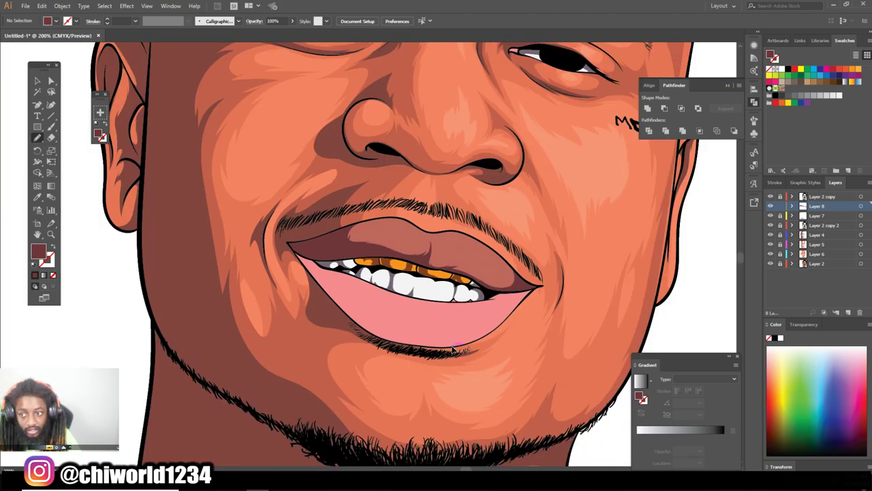
pyautogui.scroll(-3, 518, 340)
pyautogui.scroll(3, 500, 328)
pyautogui.scroll(3, 474, 342)
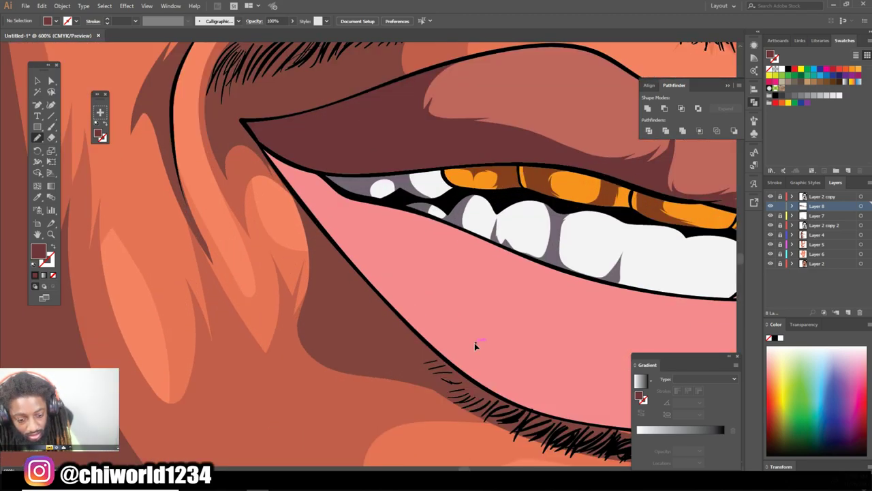
pyautogui.scroll(1, 476, 347)
# Add a shadow shape along the lower-left lip corner
pyautogui.moveTo(225, 167); pyautogui.dragTo(355, 322)
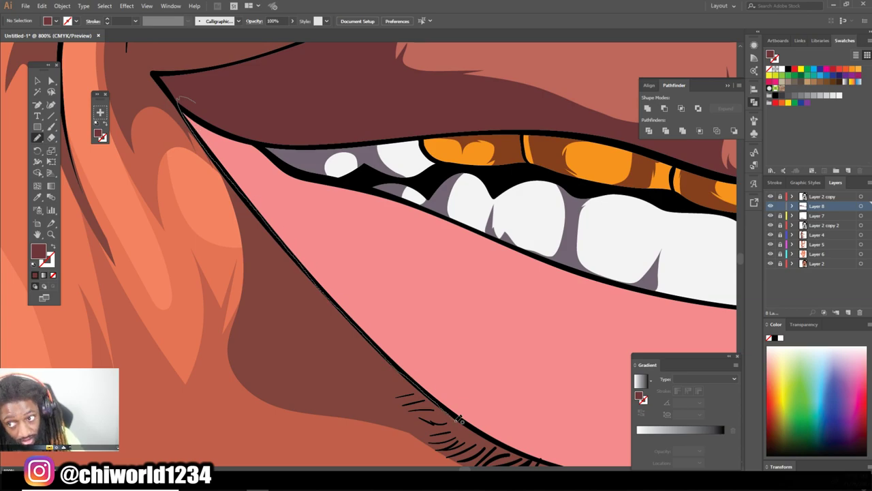
pyautogui.moveTo(265, 167); pyautogui.dragTo(265, 168)
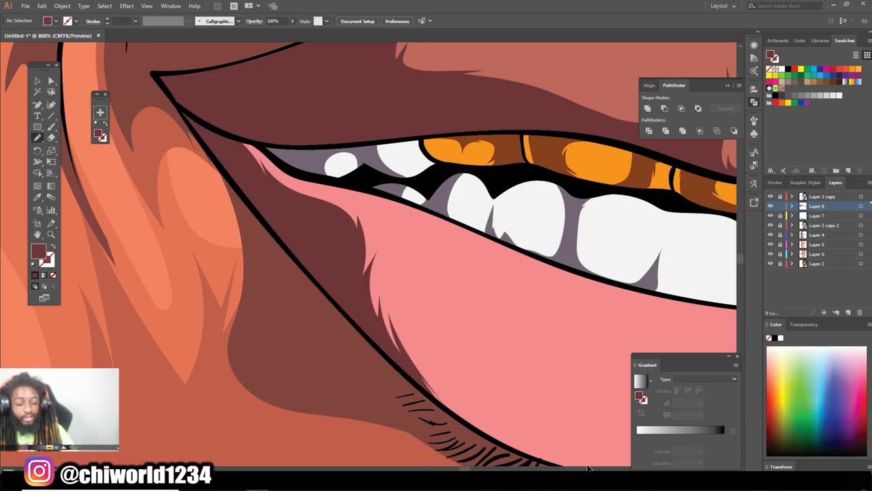
pyautogui.scroll(-5, 266, 168)
pyautogui.scroll(3, 388, 245)
pyautogui.press('v')
pyautogui.scroll(2, 247, 236)
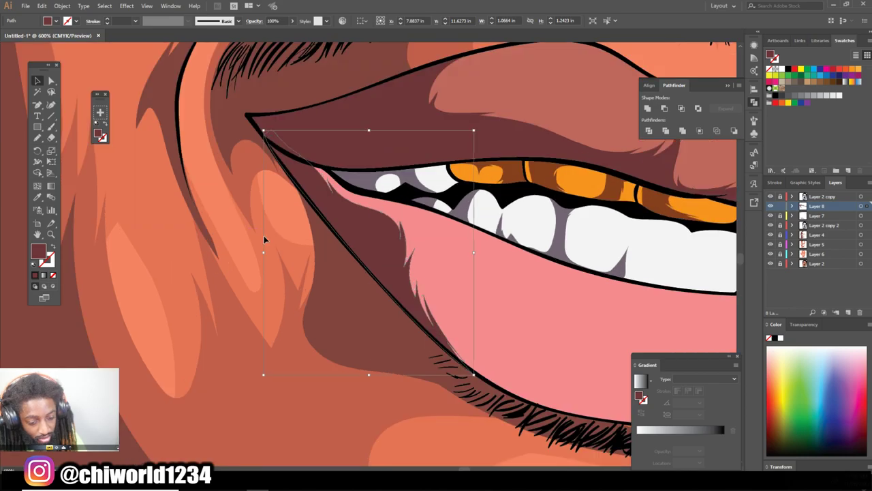
pyautogui.press('n')
# Switch the fill to a darker pink and shade the lower lip's left edge
pyautogui.doubleClick(40, 251)
pyautogui.click(63, 72)
pyautogui.press('Return')
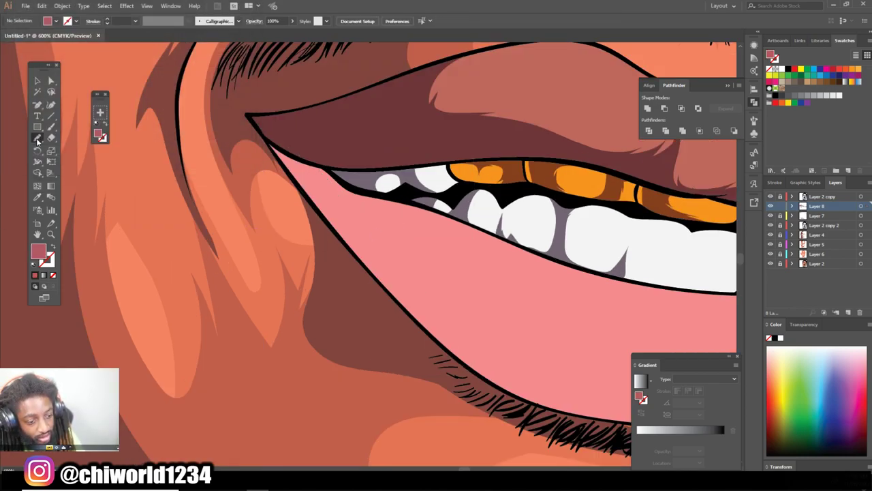
pyautogui.scroll(2, 430, 262)
pyautogui.moveTo(418, 336); pyautogui.dragTo(455, 335)
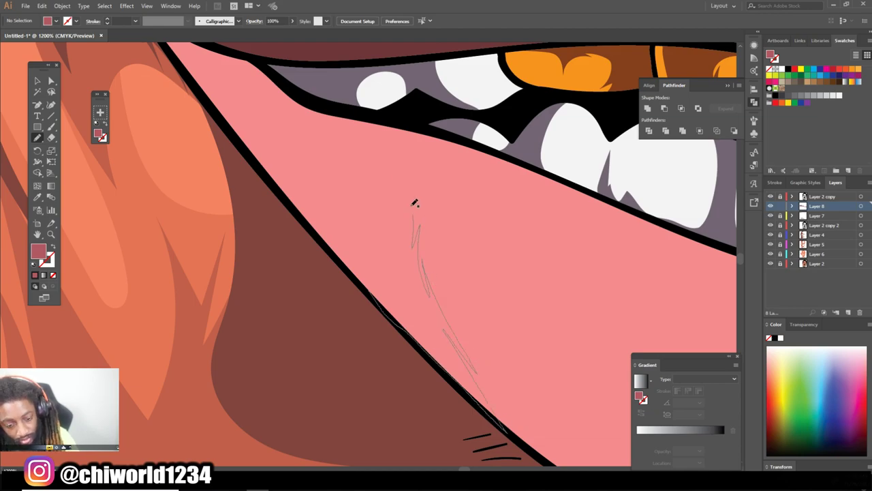
pyautogui.moveTo(214, 83); pyautogui.dragTo(213, 82)
pyautogui.scroll(-3, 432, 370)
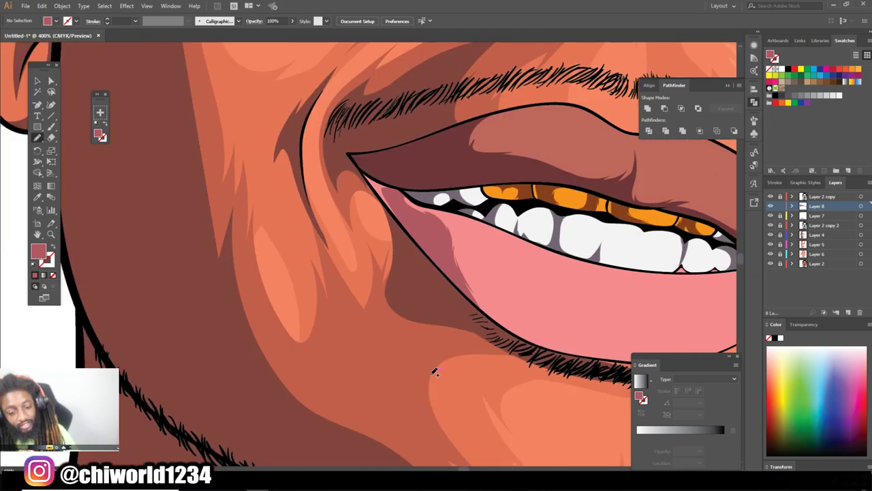
pyautogui.scroll(4, 562, 331)
pyautogui.scroll(-3, 503, 391)
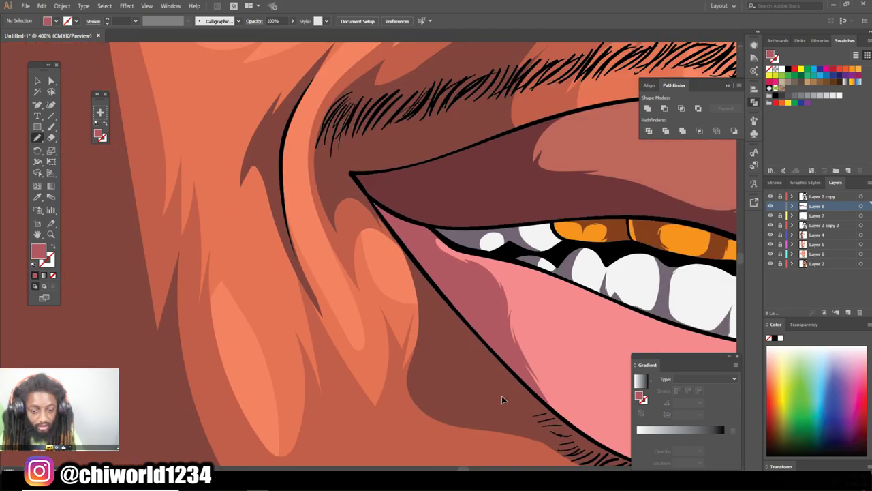
pyautogui.scroll(-3, 549, 388)
pyautogui.scroll(2, 512, 381)
pyautogui.scroll(2, 513, 378)
pyautogui.scroll(1, 477, 341)
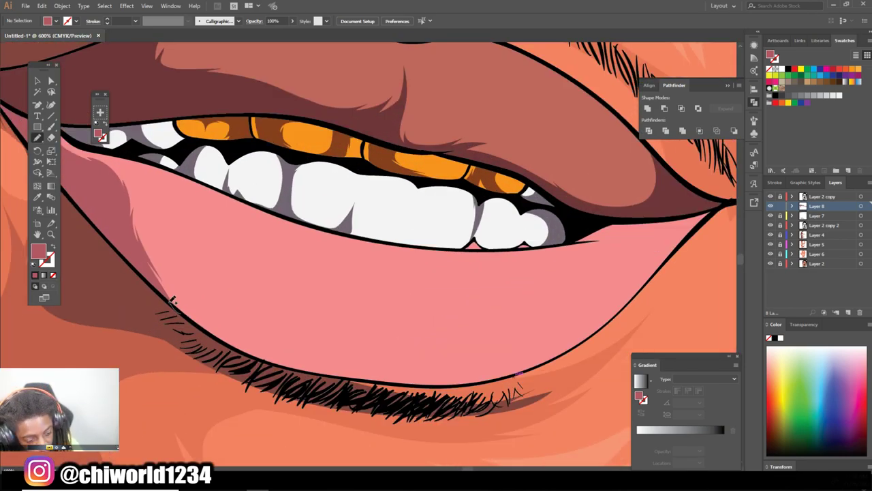
# Shade the bottom of the lower lip with darker pink bands
pyautogui.moveTo(263, 327); pyautogui.dragTo(538, 336)
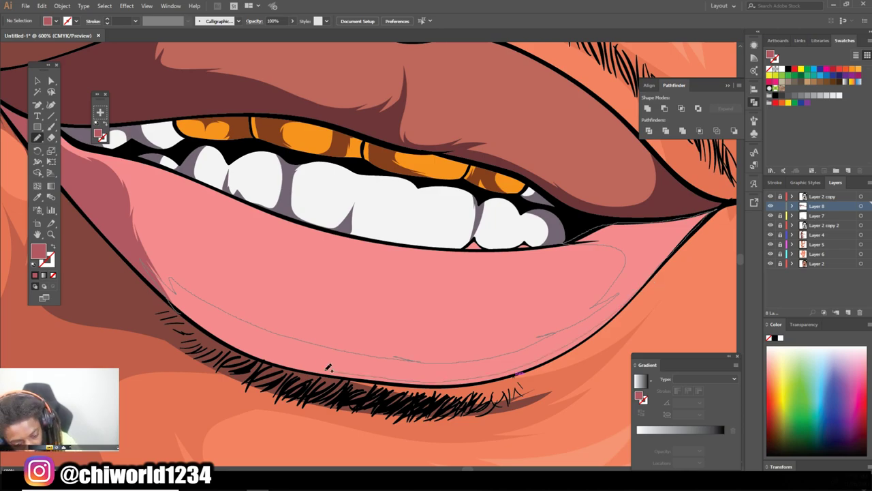
pyautogui.moveTo(202, 319); pyautogui.dragTo(173, 293)
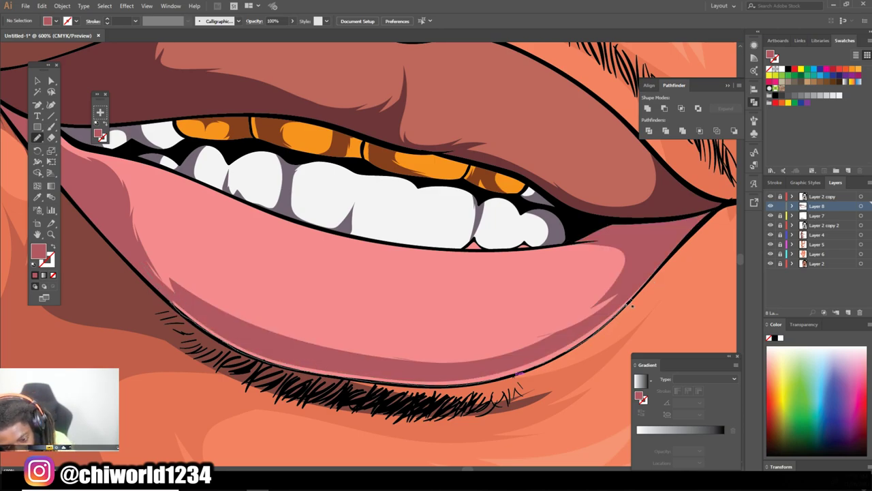
pyautogui.moveTo(252, 332); pyautogui.dragTo(169, 276)
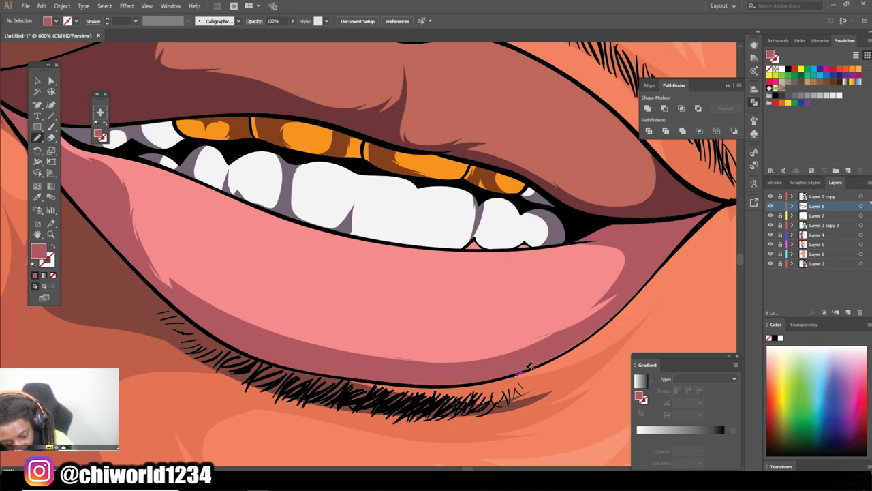
pyautogui.scroll(-3, 557, 344)
pyautogui.scroll(-4, 567, 415)
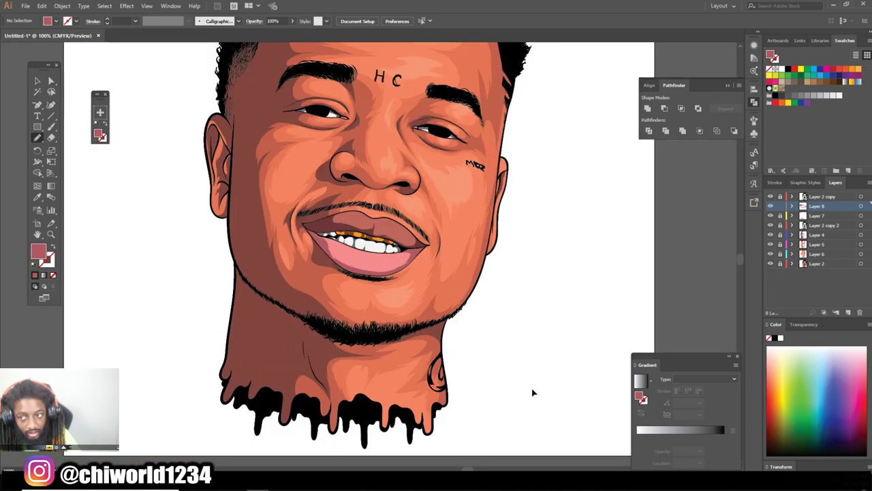
pyautogui.scroll(7, 532, 395)
pyautogui.moveTo(435, 346); pyautogui.dragTo(193, 287)
pyautogui.moveTo(132, 222); pyautogui.dragTo(132, 222)
pyautogui.scroll(-3, 586, 413)
pyautogui.scroll(-2, 578, 420)
pyautogui.scroll(2, 577, 419)
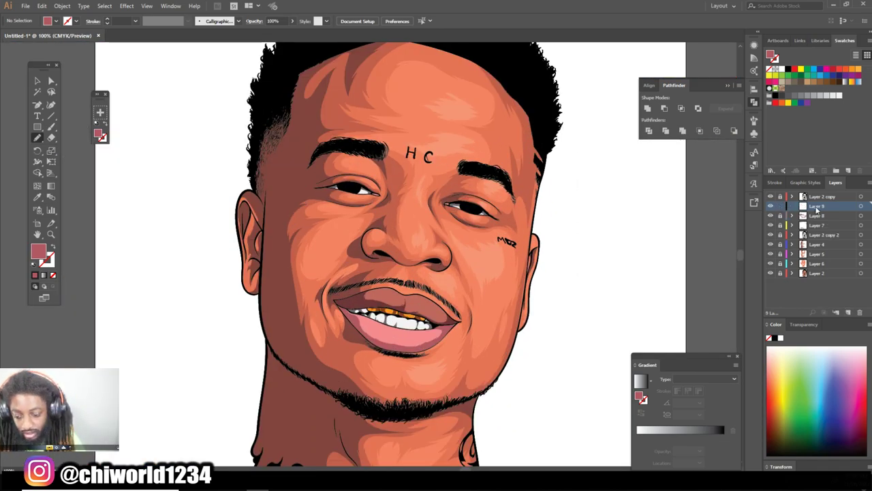
# Add a new layer for the lip highlights and confirm the lip fill colour
pyautogui.click(848, 312)
pyautogui.scroll(3, 420, 309)
pyautogui.scroll(-1, 420, 308)
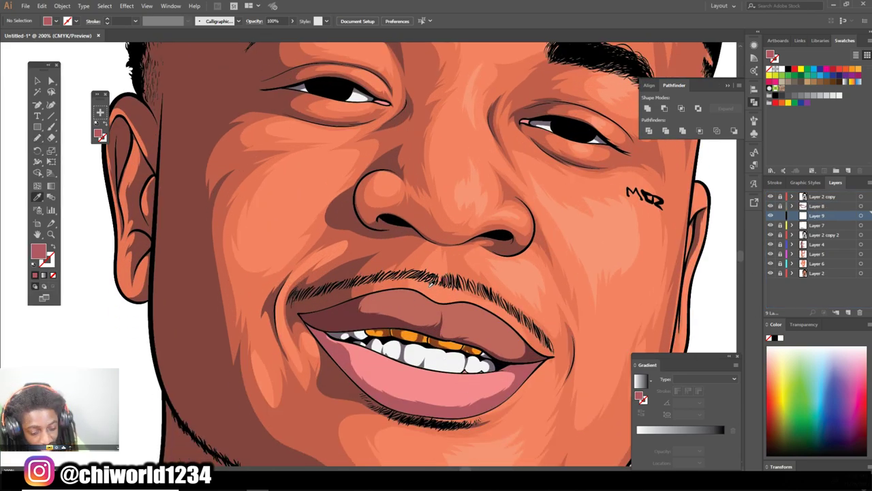
pyautogui.doubleClick(37, 252)
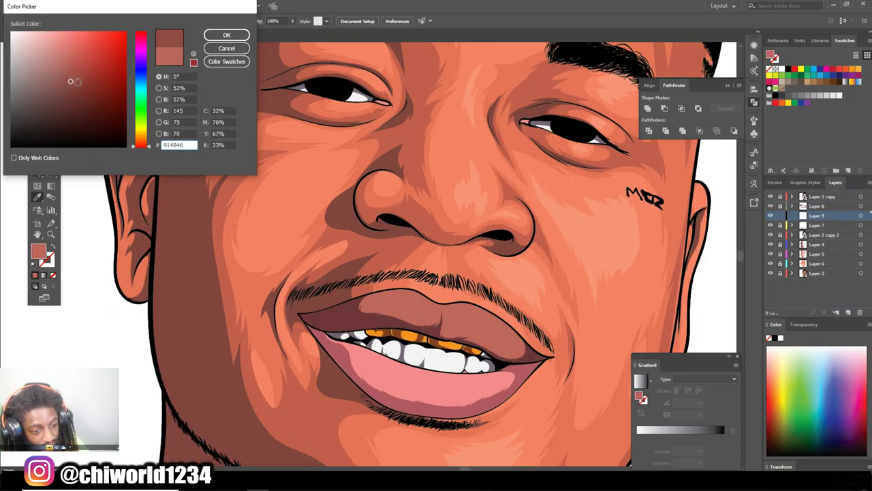
pyautogui.click(227, 34)
pyautogui.scroll(3, 572, 329)
pyautogui.scroll(2, 572, 328)
# Draw shaded highlight shapes across the upper lip with the Pencil
pyautogui.moveTo(220, 264); pyautogui.dragTo(342, 290)
pyautogui.moveTo(525, 350); pyautogui.dragTo(259, 224)
pyautogui.hotkey('ctrl', '0')
pyautogui.hotkey('ctrl', '+')
pyautogui.hotkey('ctrl', '+')
pyautogui.hotkey('ctrl', '+')
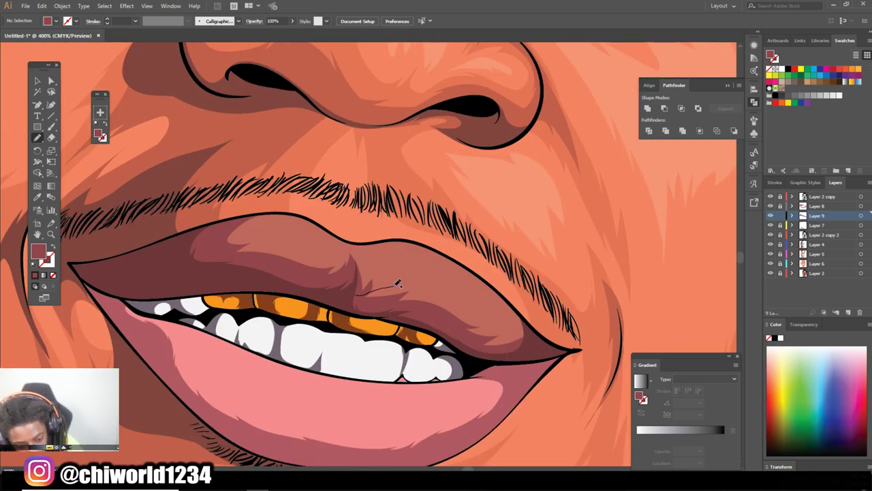
pyautogui.moveTo(508, 300); pyautogui.dragTo(439, 319)
pyautogui.hotkey('ctrl', '0')
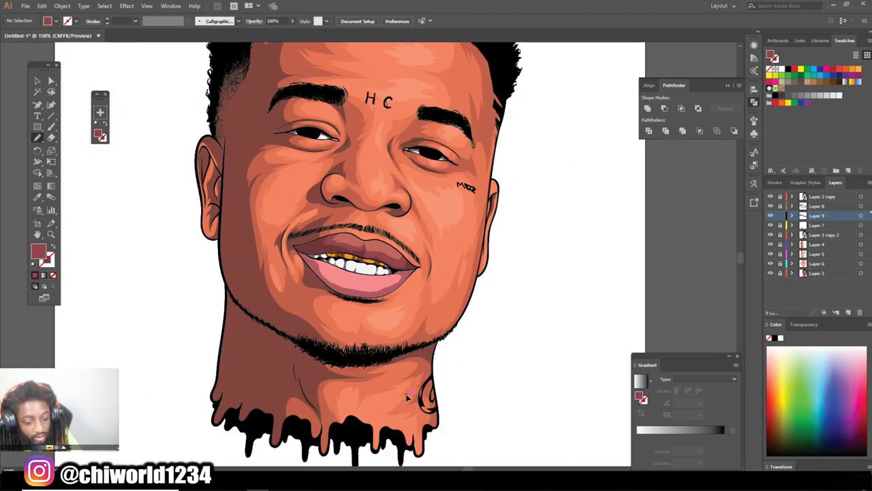
pyautogui.hotkey('ctrl', '+')
pyautogui.hotkey('ctrl', '+')
pyautogui.hotkey('ctrl', '+')
# Trace a light salmon highlight across the lower lip
pyautogui.doubleClick(37, 251)
pyautogui.click(65, 50)
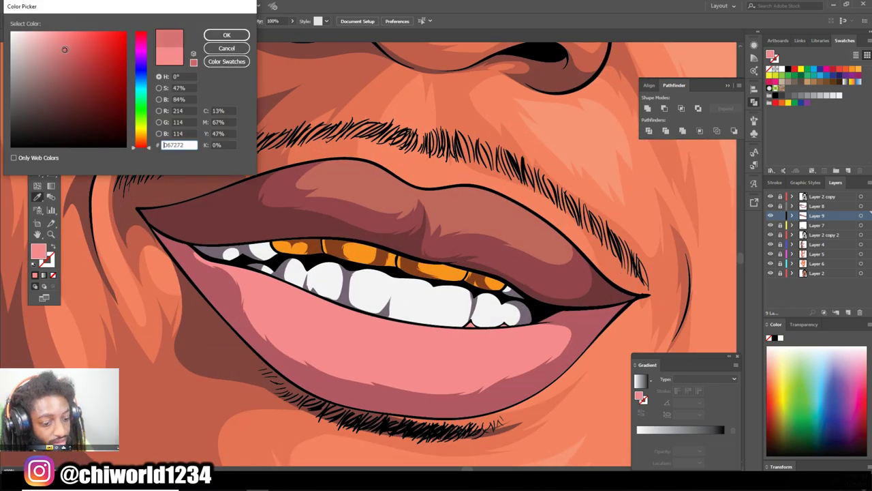
pyautogui.click(230, 34)
pyautogui.moveTo(235, 315); pyautogui.dragTo(547, 369)
pyautogui.moveTo(538, 320); pyautogui.dragTo(279, 310)
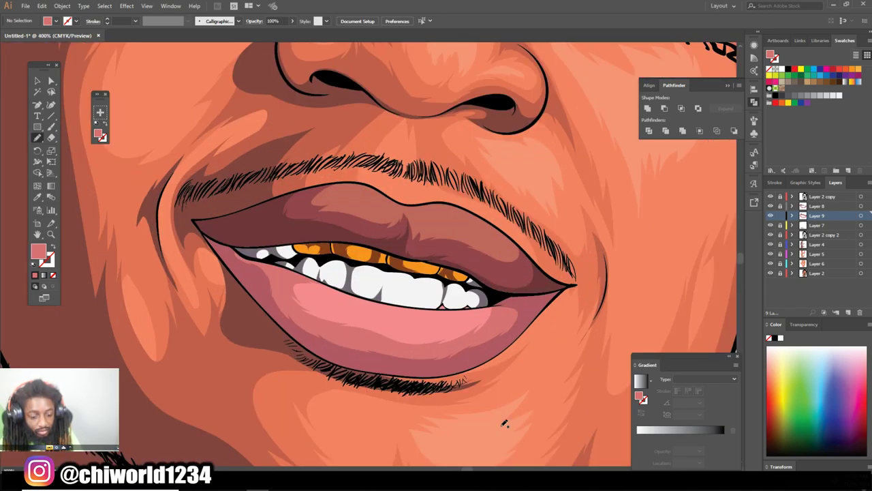
# Shift the lower lip highlight toward yellow using Adjust Color Balance
pyautogui.click(38, 81)
pyautogui.click(382, 348)
pyautogui.click(42, 5)
pyautogui.click(263, 191)
pyautogui.click(85, 81)
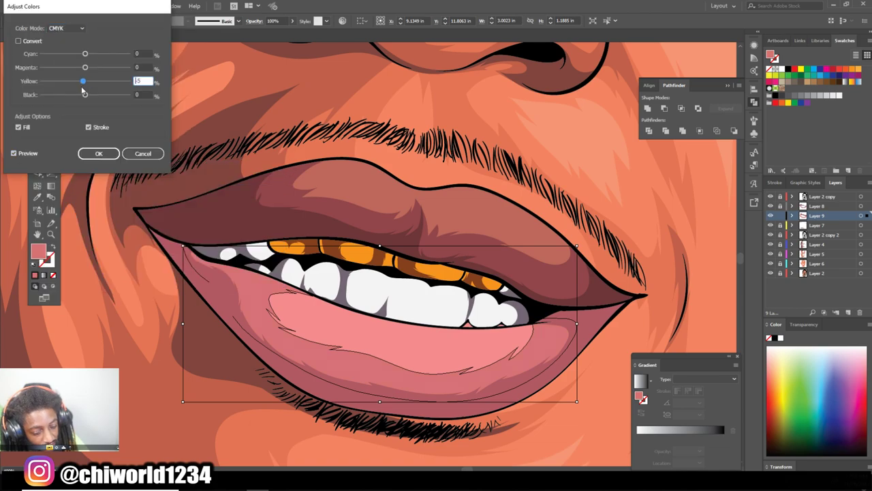
pyautogui.click(98, 153)
pyautogui.hotkey('ctrl', 'shift', 'a')
# Raise the upper lip shape's magenta balance to 6, then add Layer 10
pyautogui.hotkey('ctrl', '0')
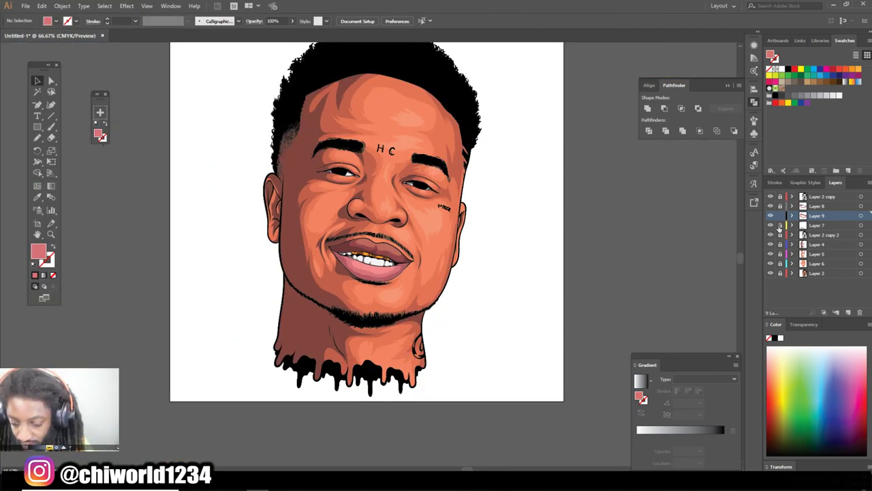
pyautogui.hotkey('ctrl', '+')
pyautogui.hotkey('ctrl', '+')
pyautogui.hotkey('ctrl', '+')
pyautogui.doubleClick(444, 219)
pyautogui.press('Escape')
pyautogui.click(381, 213)
pyautogui.click(42, 5)
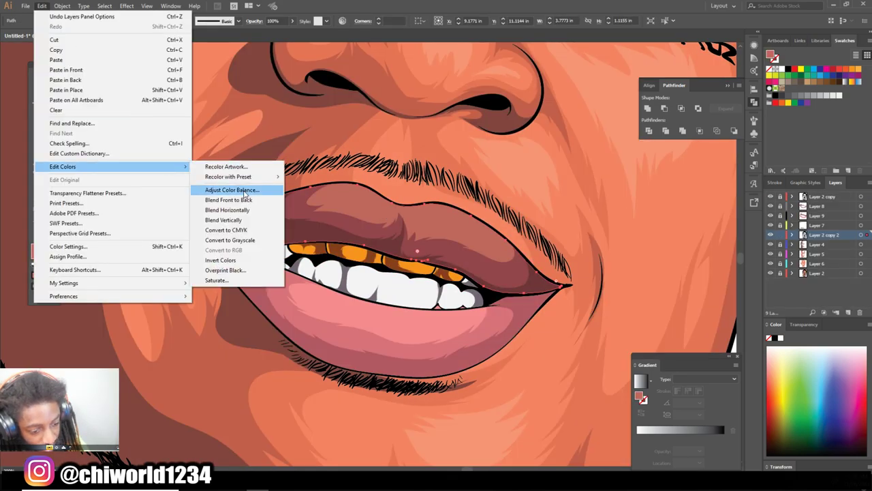
pyautogui.click(244, 194)
pyautogui.moveTo(86, 68); pyautogui.dragTo(93, 71)
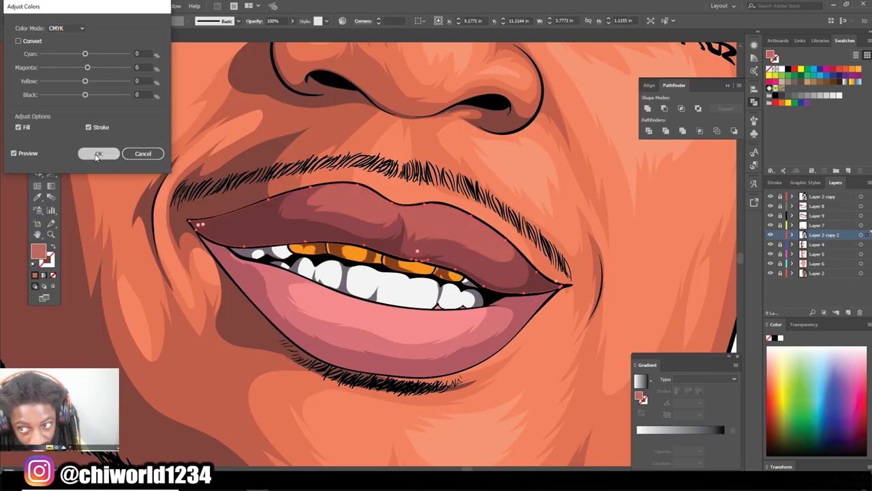
pyautogui.click(98, 153)
pyautogui.hotkey('ctrl', '-')
pyautogui.hotkey('ctrl', '-')
pyautogui.hotkey('ctrl', '-')
pyautogui.hotkey('ctrl', '-')
pyautogui.hotkey('ctrl', '-')
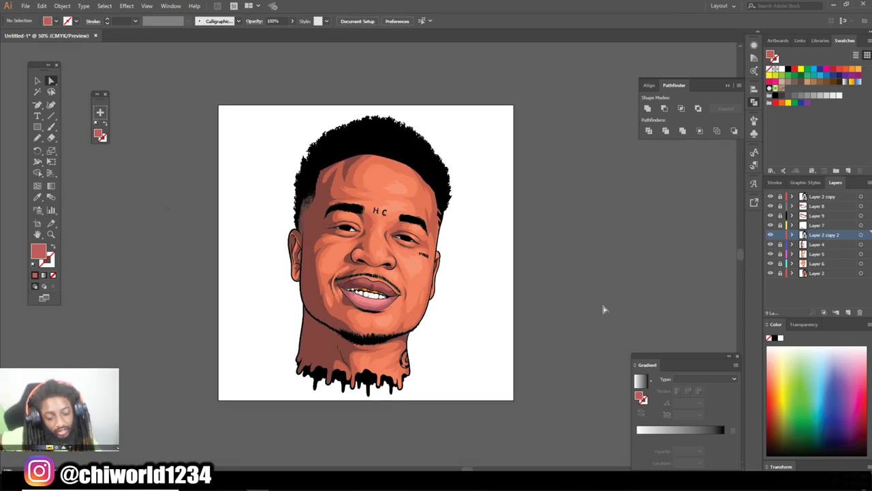
pyautogui.click(848, 312)
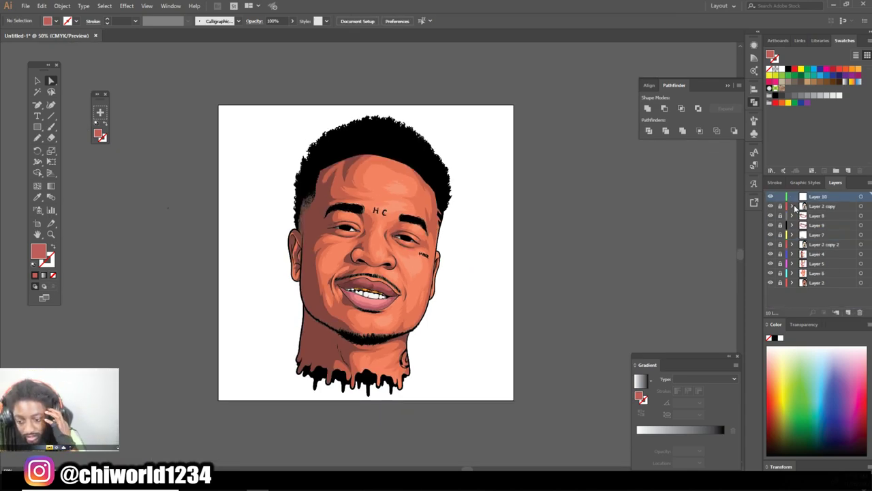
# Paint dark red-brown (3D1511) iris shading into both eyes
pyautogui.hotkey('ctrl', '+')
pyautogui.hotkey('ctrl', '+')
pyautogui.hotkey('ctrl', '+')
pyautogui.hotkey('ctrl', '+')
pyautogui.hotkey('ctrl', '+')
pyautogui.scroll(-3, 444, 428)
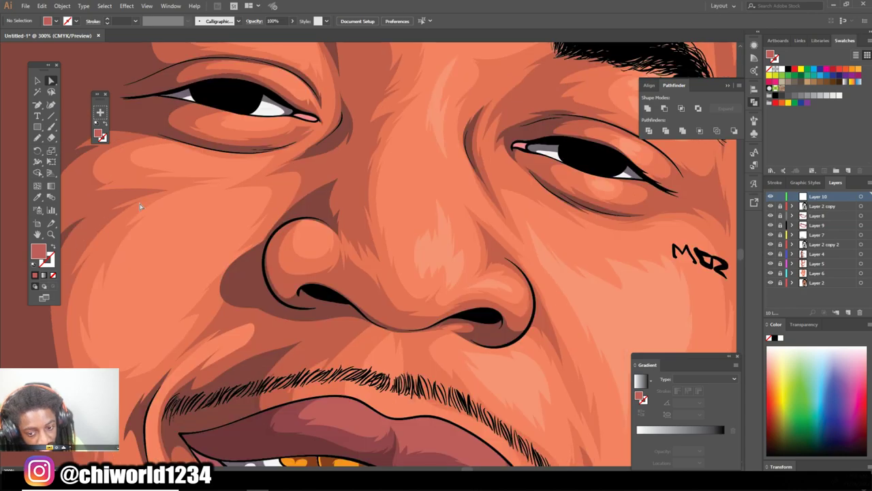
pyautogui.doubleClick(37, 251)
pyautogui.click(138, 145)
pyautogui.moveTo(85, 102); pyautogui.dragTo(94, 119)
pyautogui.press('Return')
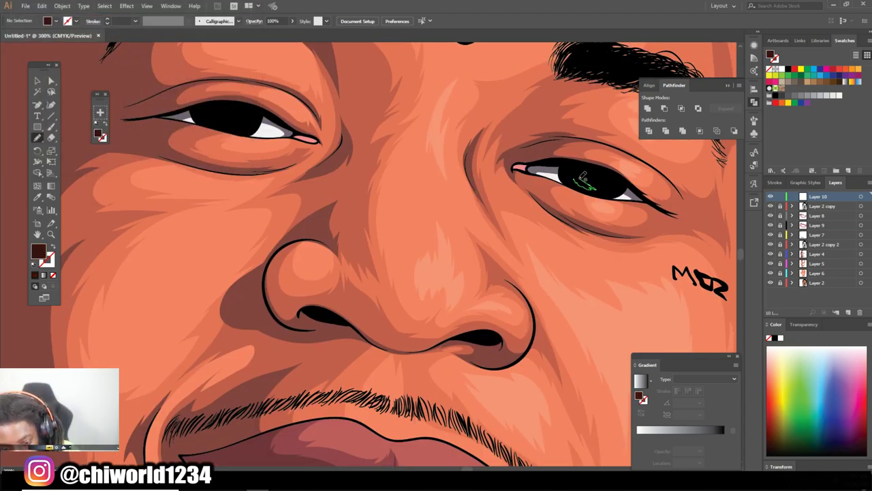
pyautogui.moveTo(583, 178); pyautogui.dragTo(590, 186)
pyautogui.moveTo(219, 115); pyautogui.dragTo(222, 118)
# Switch the fill to white for the eye catchlight dots
pyautogui.doubleClick(37, 251)
pyautogui.click(11, 18)
pyautogui.press('Return')
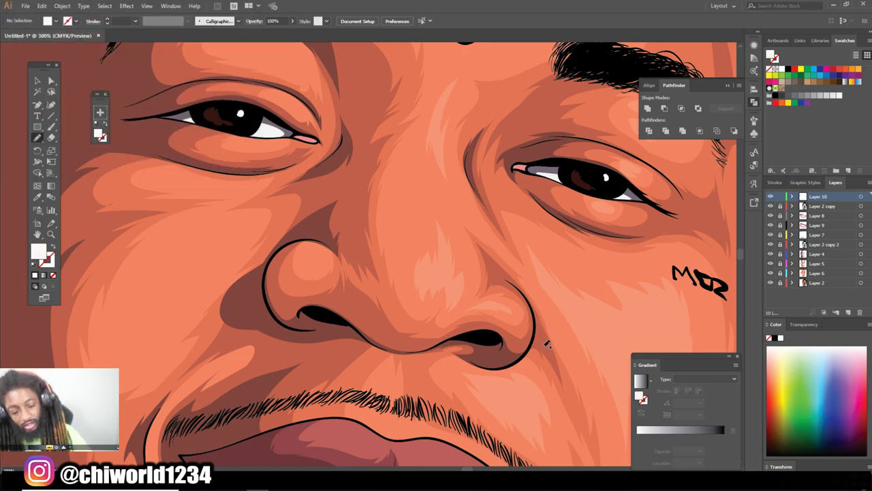
pyautogui.hotkey('ctrl', '0')
pyautogui.hotkey('ctrl', '+')
pyautogui.hotkey('ctrl', '+')
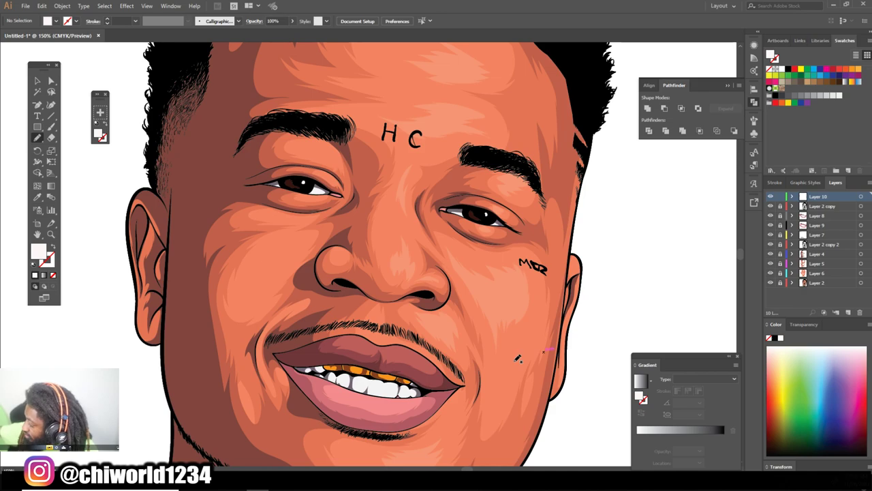
pyautogui.scroll(2, 517, 357)
pyautogui.scroll(1, 518, 357)
# Add Layer 11 and turn the fill into a gradient
pyautogui.hotkey('ctrl', 'l')
pyautogui.scroll(3, 517, 358)
pyautogui.click(641, 381)
pyautogui.doubleClick(641, 398)
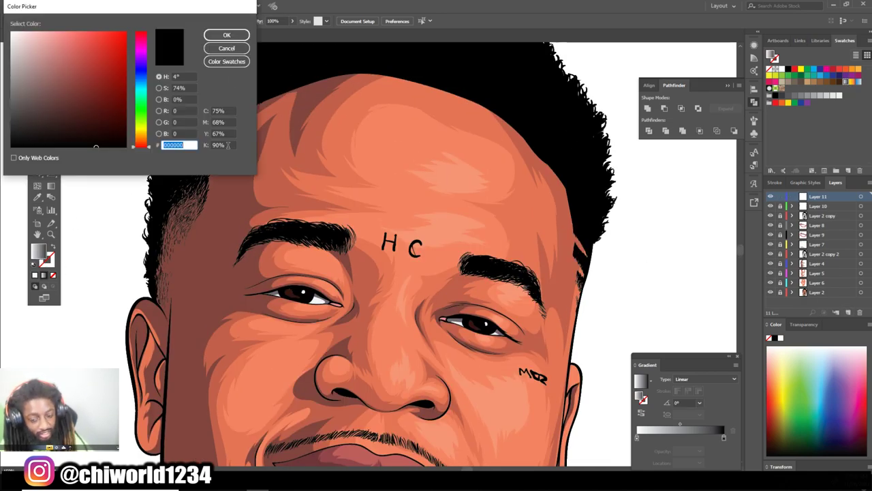
# Build a linear gradient with black end stops and a grey middle stop
pyautogui.press('Escape')
pyautogui.click(637, 437)
pyautogui.doubleClick(637, 437)
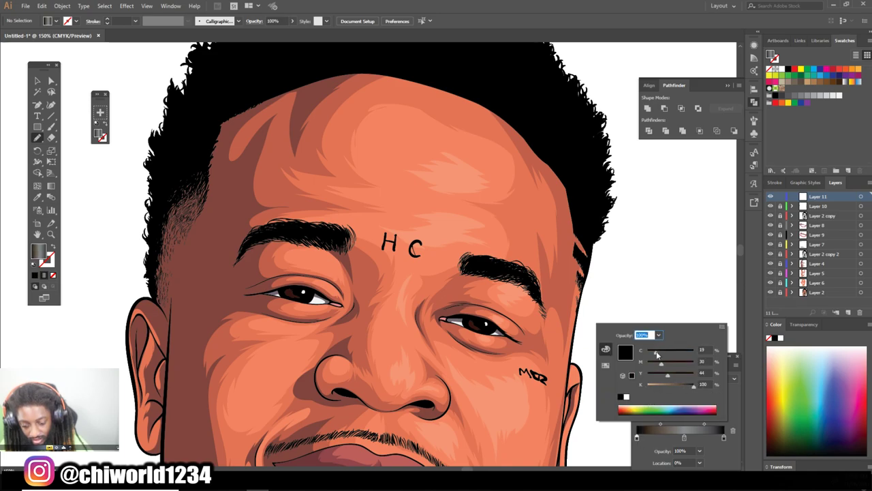
pyautogui.doubleClick(724, 437)
pyautogui.moveTo(661, 363); pyautogui.dragTo(666, 363)
pyautogui.moveTo(665, 352); pyautogui.dragTo(670, 353)
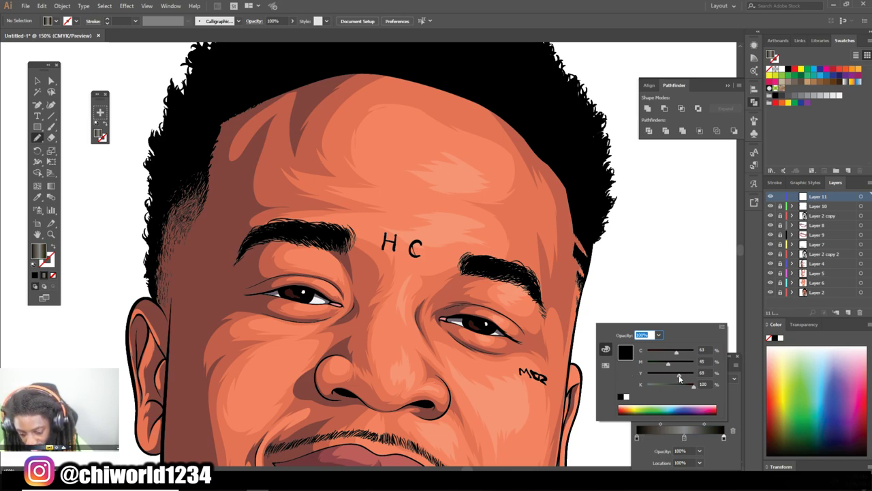
pyautogui.moveTo(684, 438); pyautogui.dragTo(681, 440)
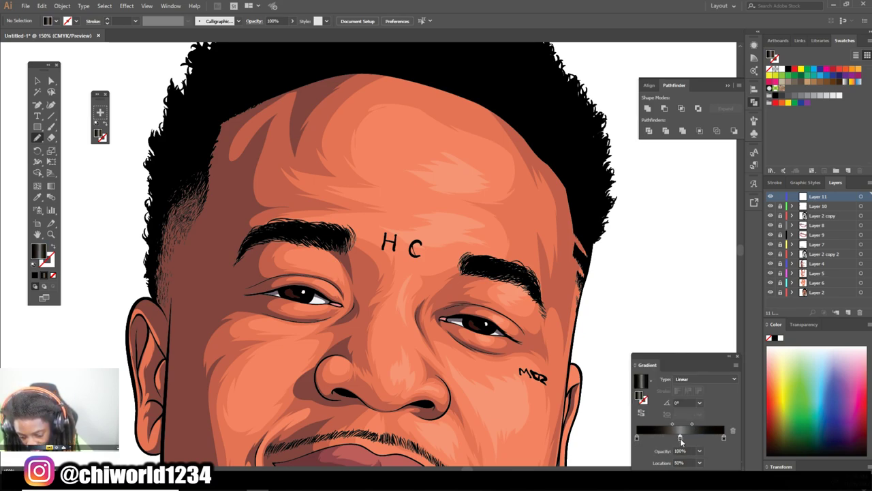
pyautogui.doubleClick(680, 438)
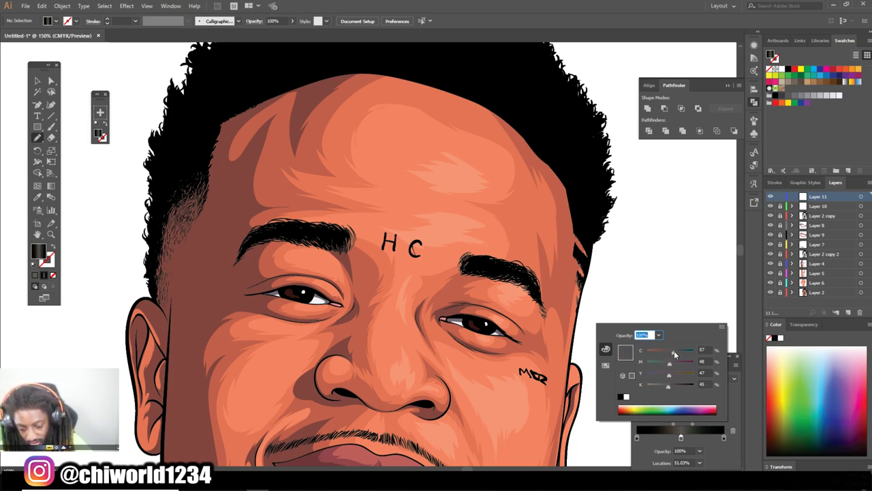
pyautogui.click(492, 285)
# Paint gradient highlight strands on the hair's right side and crown
pyautogui.click(52, 126)
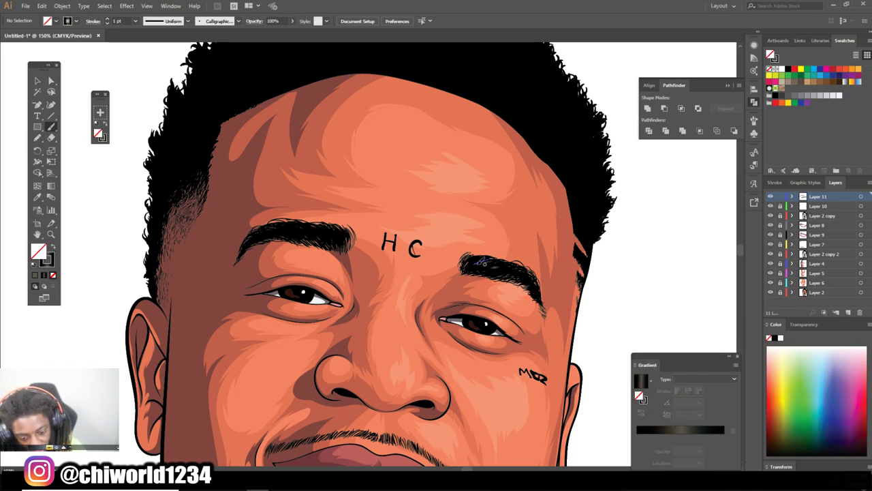
pyautogui.scroll(3, 289, 204)
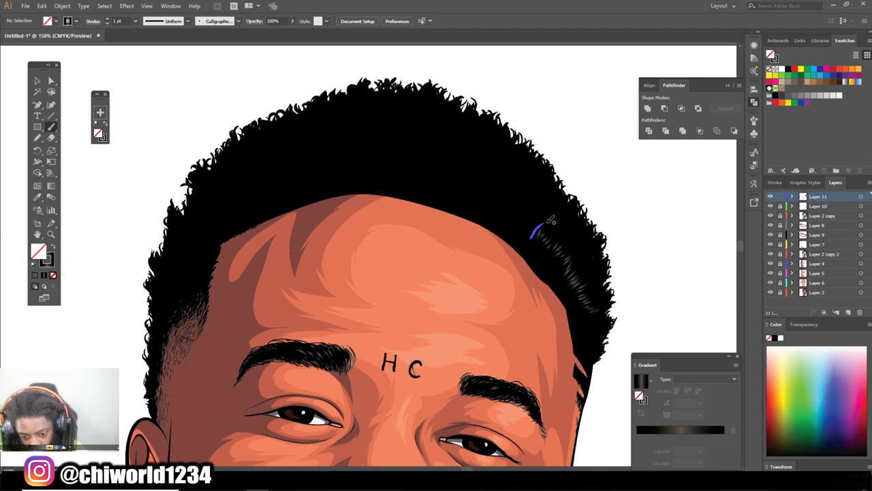
pyautogui.moveTo(508, 192)
pyautogui.mouseDown()
pyautogui.moveTo(535, 218)
pyautogui.moveTo(516, 220)
pyautogui.mouseUp()
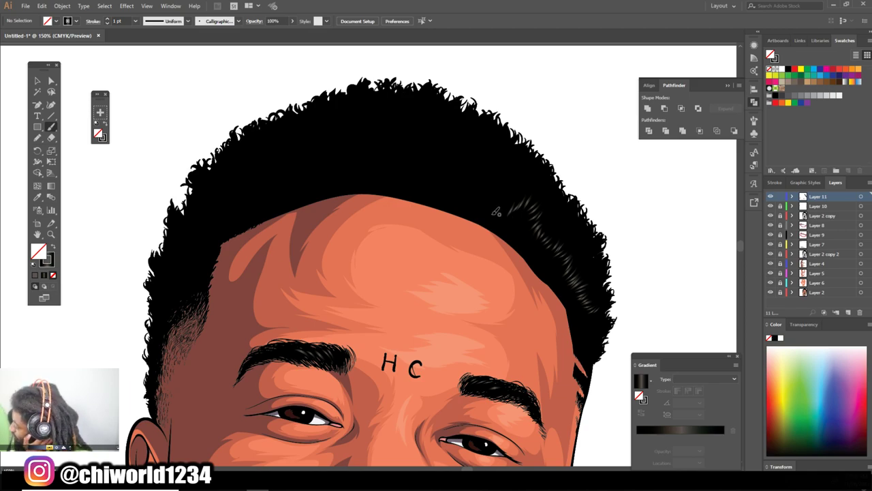
pyautogui.moveTo(475, 169); pyautogui.dragTo(486, 189)
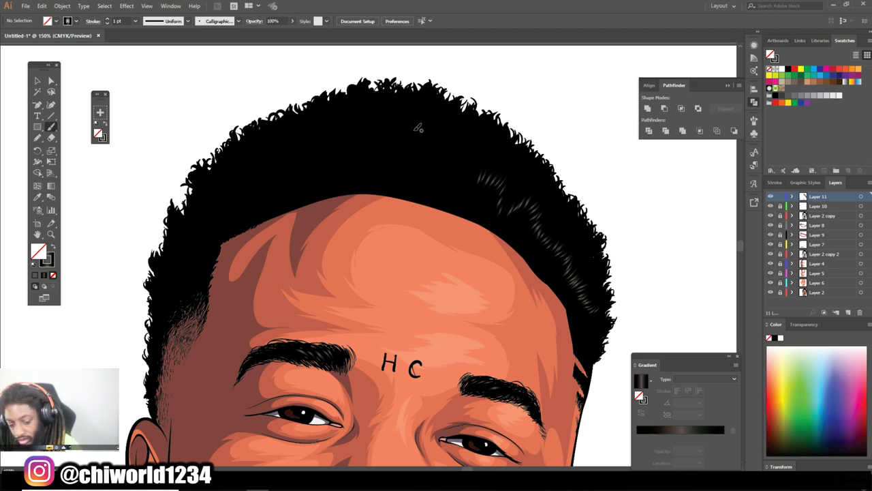
pyautogui.click(38, 81)
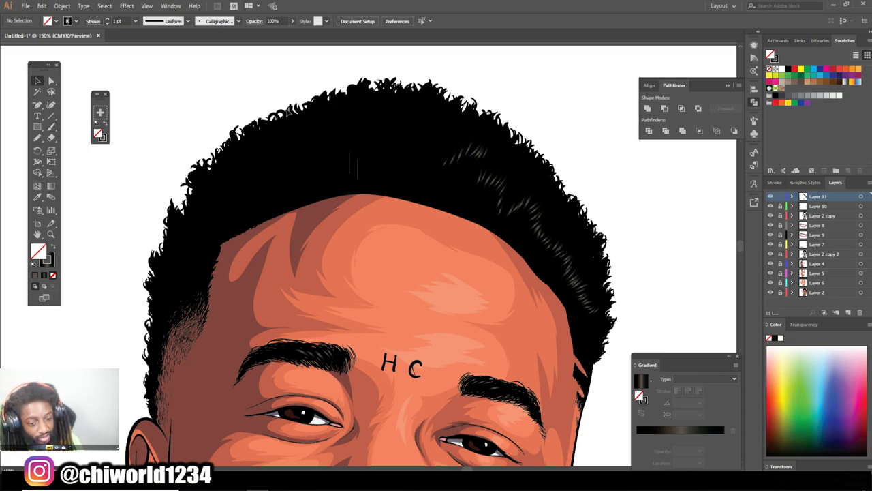
pyautogui.click(352, 165)
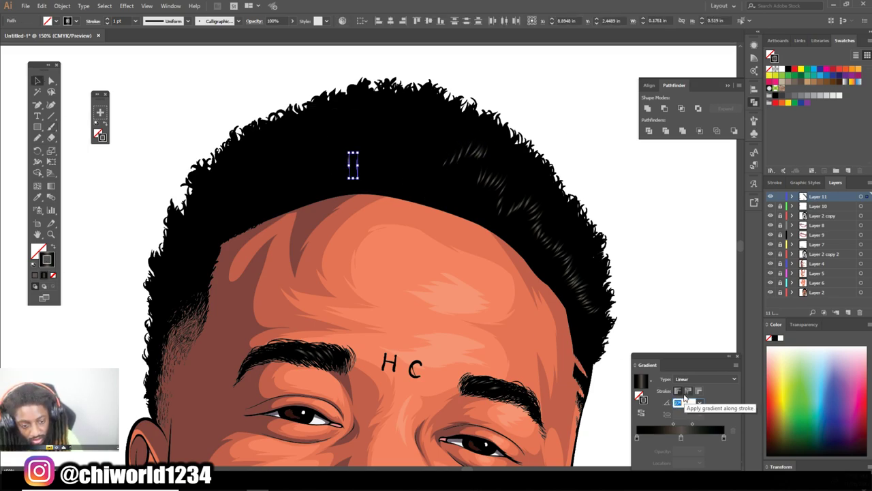
pyautogui.click(625, 241)
# Paint gradient highlight strands across the top, middle and left side of the hair
pyautogui.press('b')
pyautogui.moveTo(304, 158); pyautogui.dragTo(297, 176)
pyautogui.moveTo(290, 157)
pyautogui.mouseDown()
pyautogui.moveTo(283, 171)
pyautogui.moveTo(238, 182)
pyautogui.mouseUp()
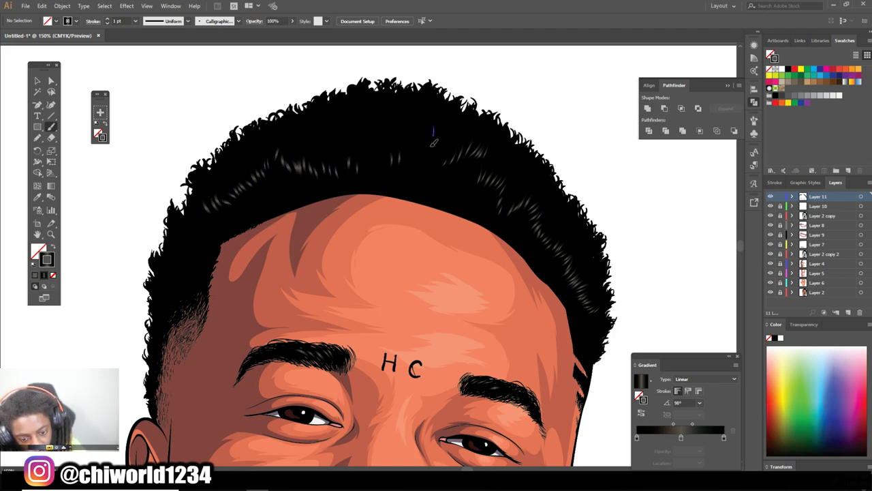
pyautogui.moveTo(392, 130); pyautogui.dragTo(388, 146)
pyautogui.moveTo(367, 124)
pyautogui.mouseDown()
pyautogui.moveTo(363, 154)
pyautogui.moveTo(348, 144)
pyautogui.moveTo(330, 150)
pyautogui.mouseUp()
pyautogui.moveTo(315, 137)
pyautogui.mouseDown()
pyautogui.moveTo(308, 155)
pyautogui.moveTo(293, 154)
pyautogui.mouseUp()
# Zoom out and back in to check the new strands on the hair and forehead
pyautogui.hotkey('ctrl', '0')
pyautogui.hotkey('ctrl', '1')
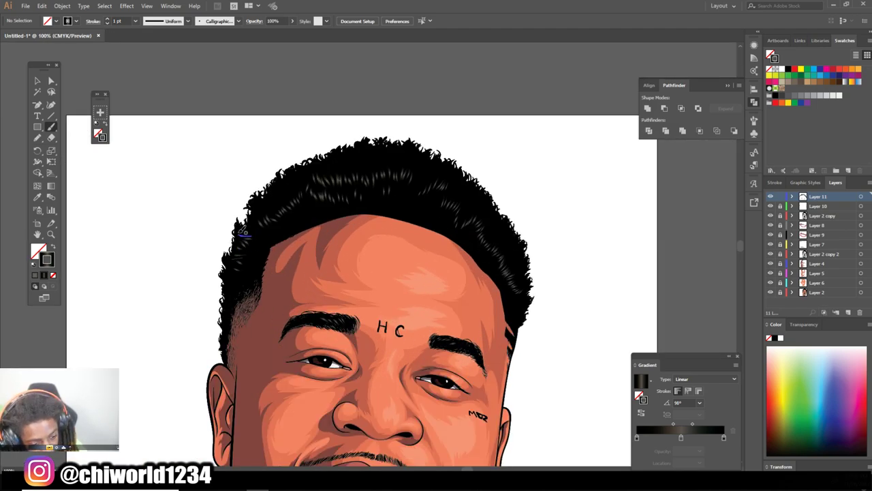
pyautogui.hotkey('ctrl', '=')
pyautogui.hotkey('ctrl', '=')
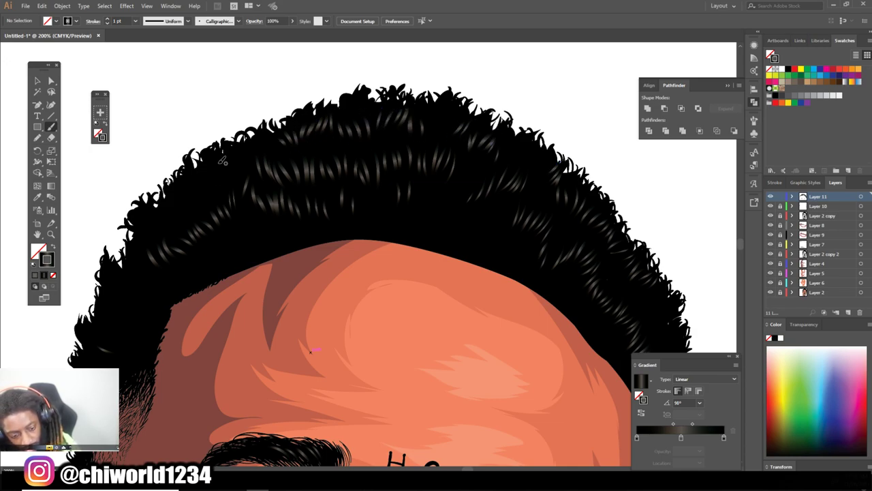
pyautogui.hotkey('ctrl', '-')
pyautogui.hotkey('ctrl', '-')
pyautogui.hotkey('ctrl', '-')
pyautogui.hotkey('ctrl', '=')
pyautogui.hotkey('ctrl', '=')
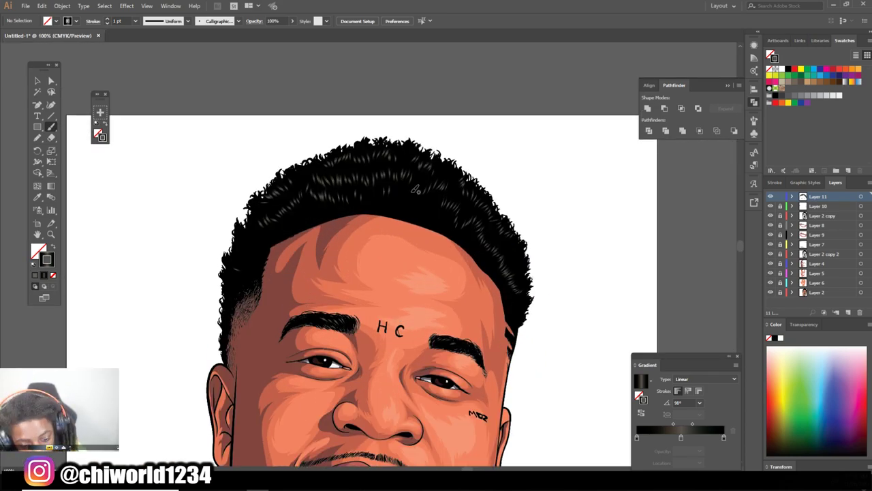
pyautogui.click(38, 81)
pyautogui.click(51, 127)
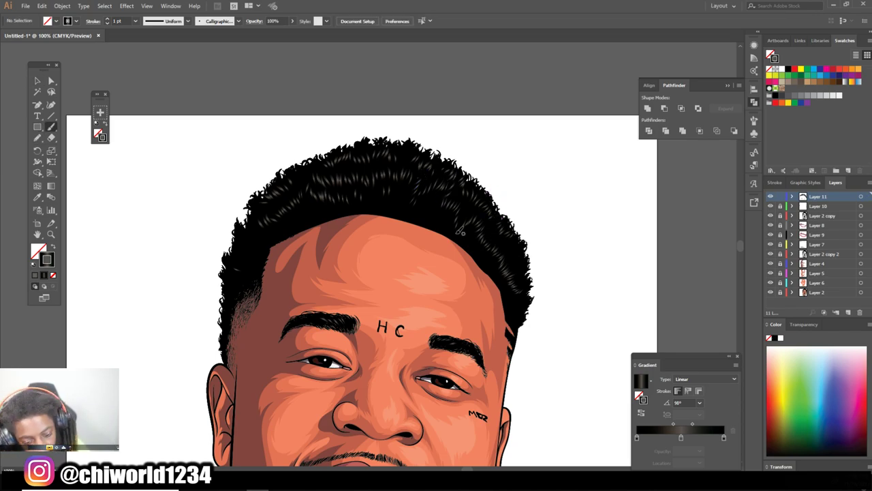
pyautogui.hotkey('ctrl', '=')
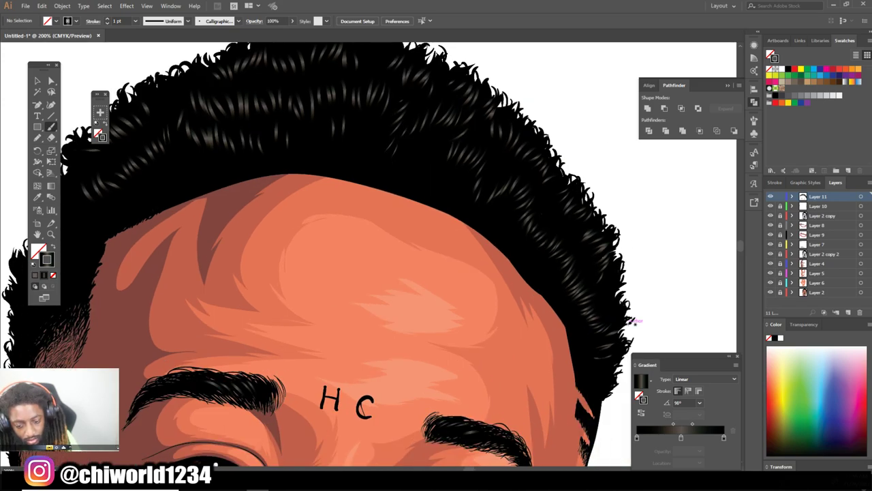
# Adjust the gradient angle of one hair highlight strand, then review the whole portrait
pyautogui.press('v')
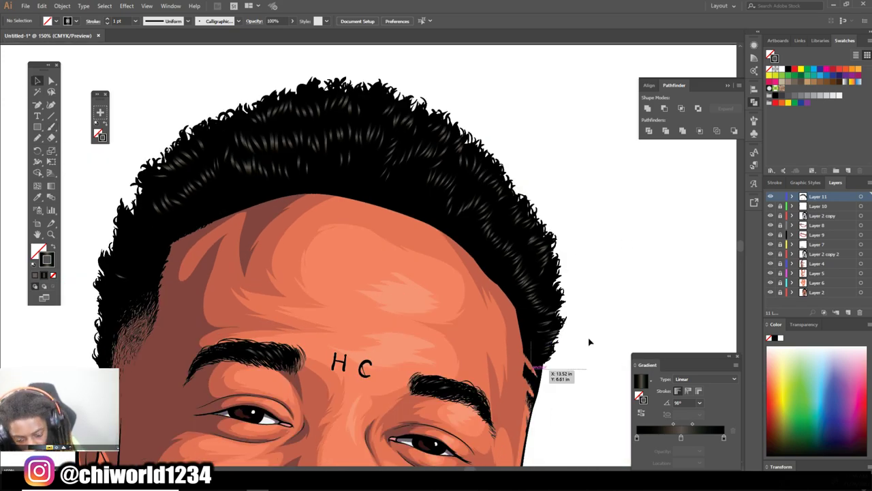
pyautogui.click(549, 337)
pyautogui.click(681, 402)
pyautogui.click(651, 303)
pyautogui.press('b')
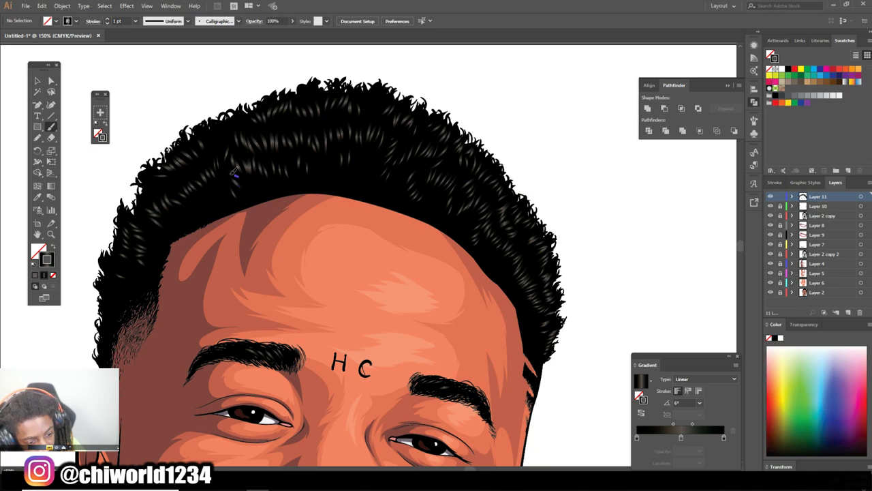
pyautogui.hotkey('ctrl', '0')
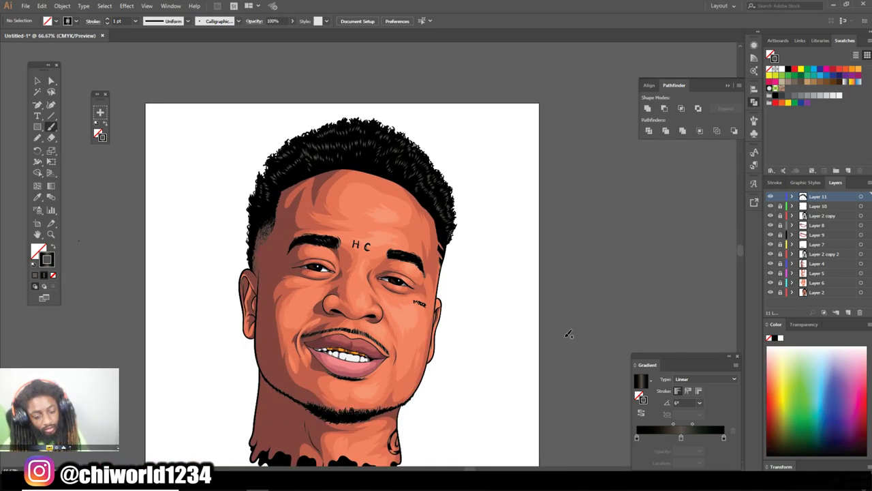
pyautogui.hotkey('ctrl', '1')
pyautogui.hotkey('ctrl', '-')
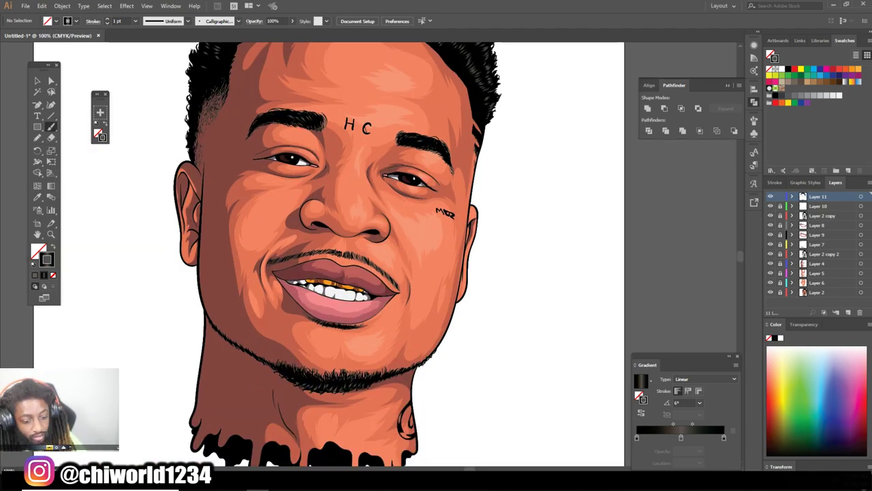
pyautogui.hotkey('ctrl', '-')
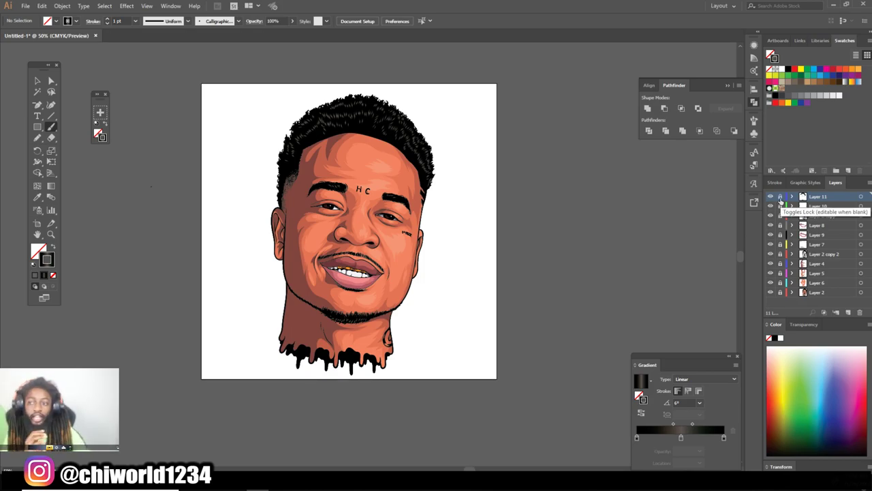